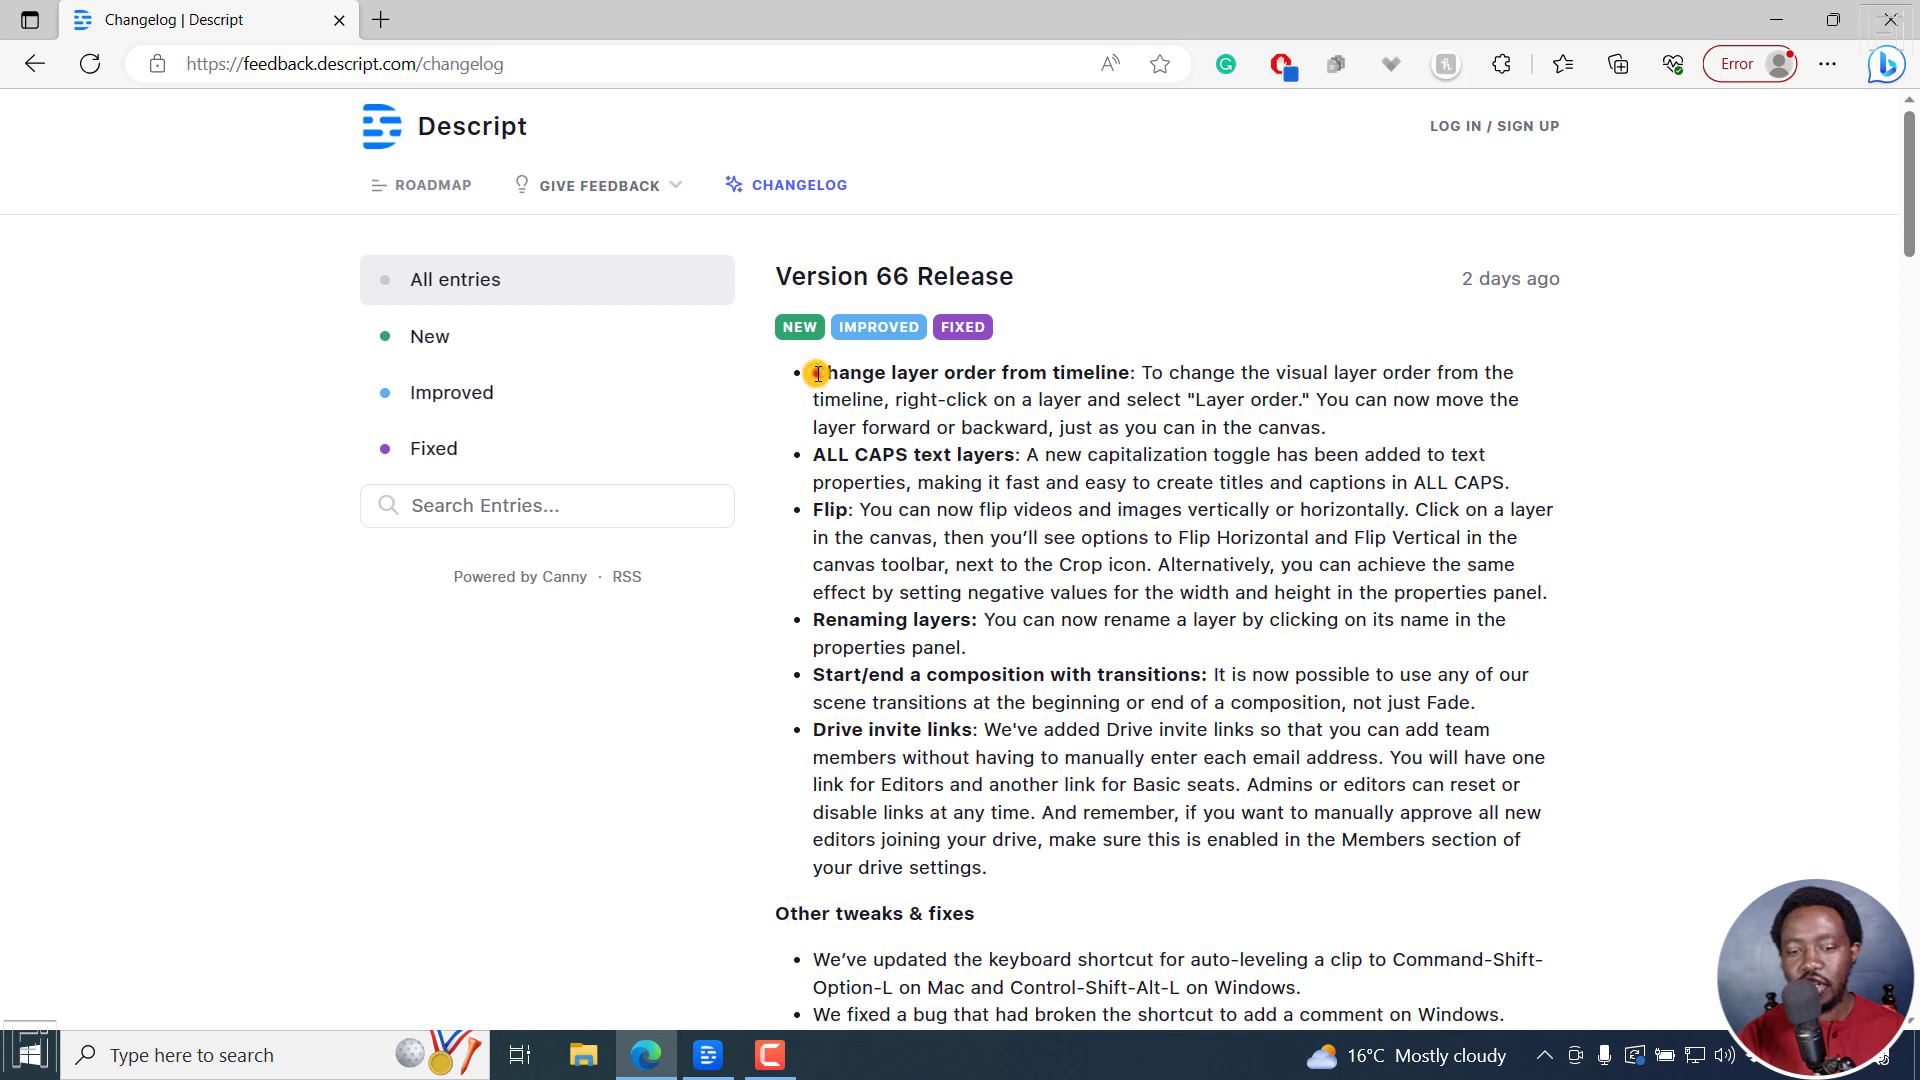
# Step: Highlight the "Change layer order from timeline" entry in the changelog, and switch to the Descript project
pyautogui.moveTo(818, 373); pyautogui.dragTo(1136, 375)
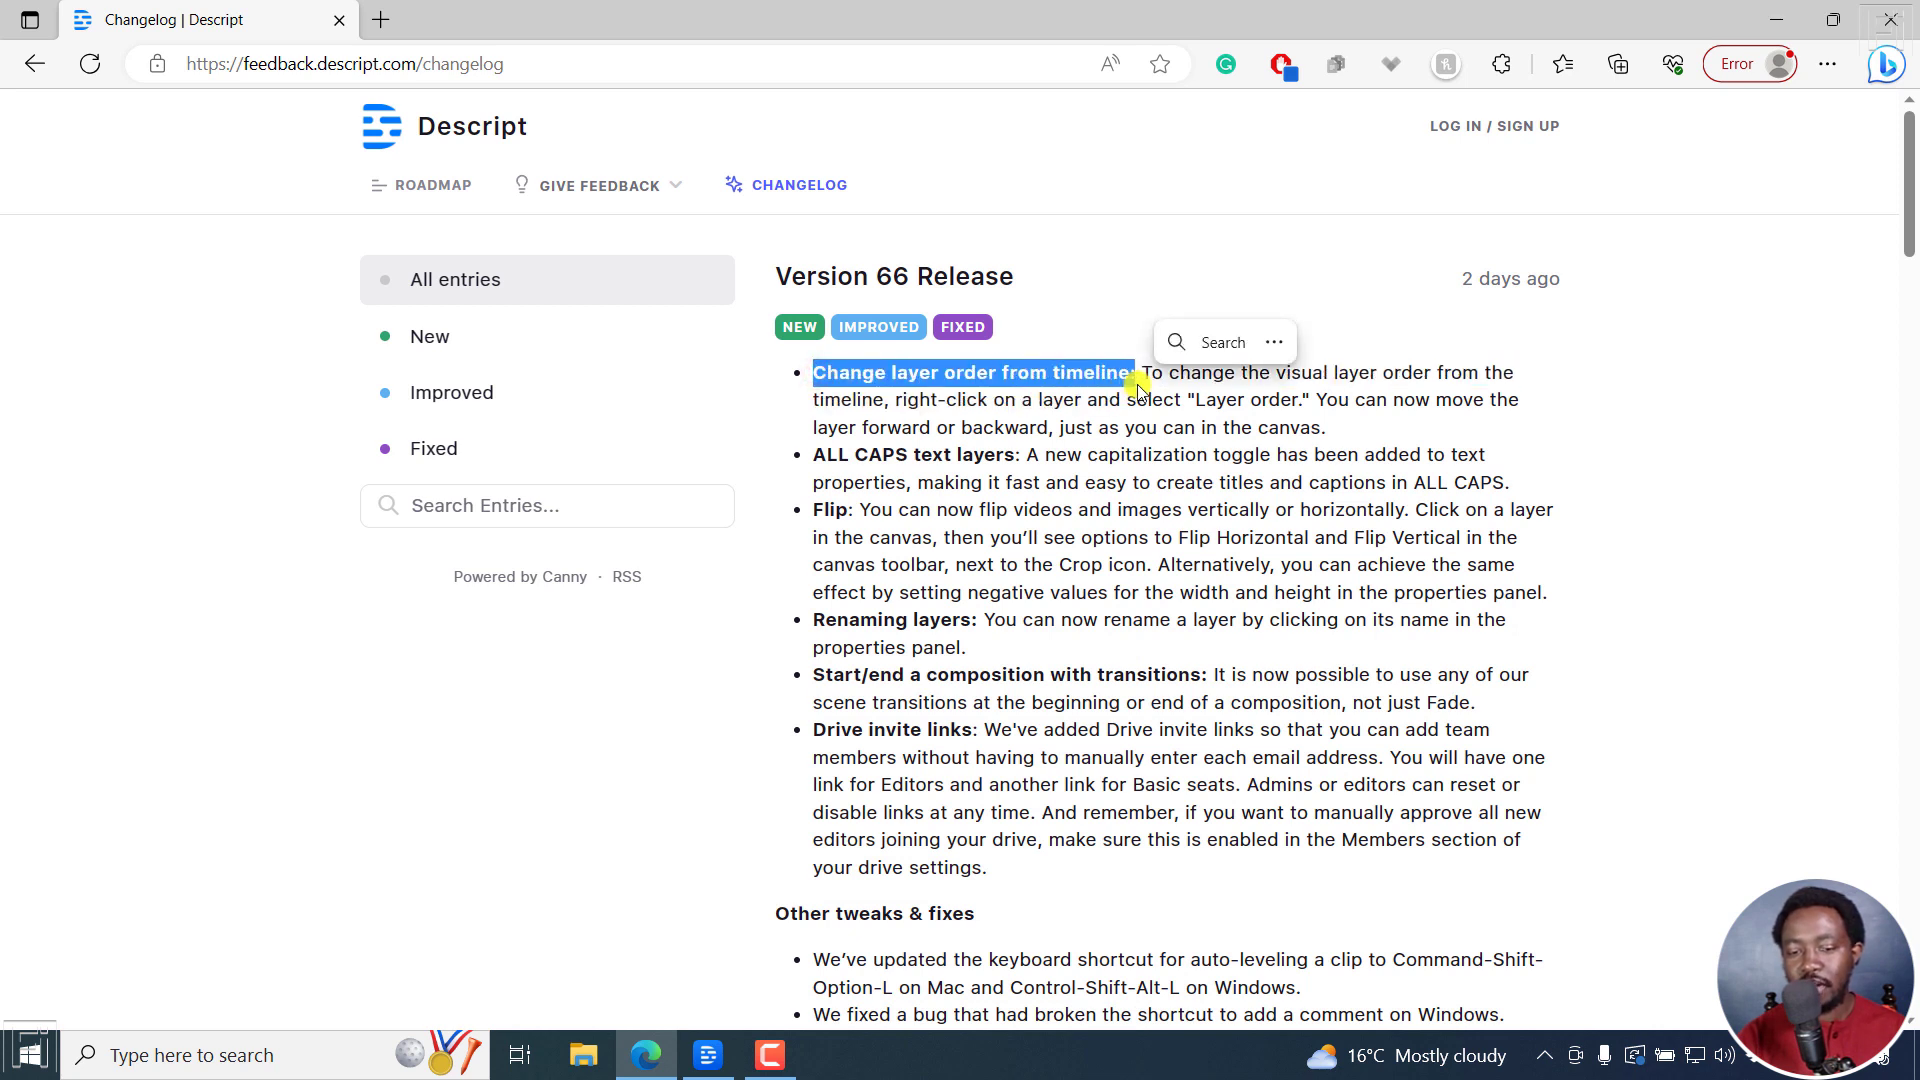
pyautogui.click(1230, 381)
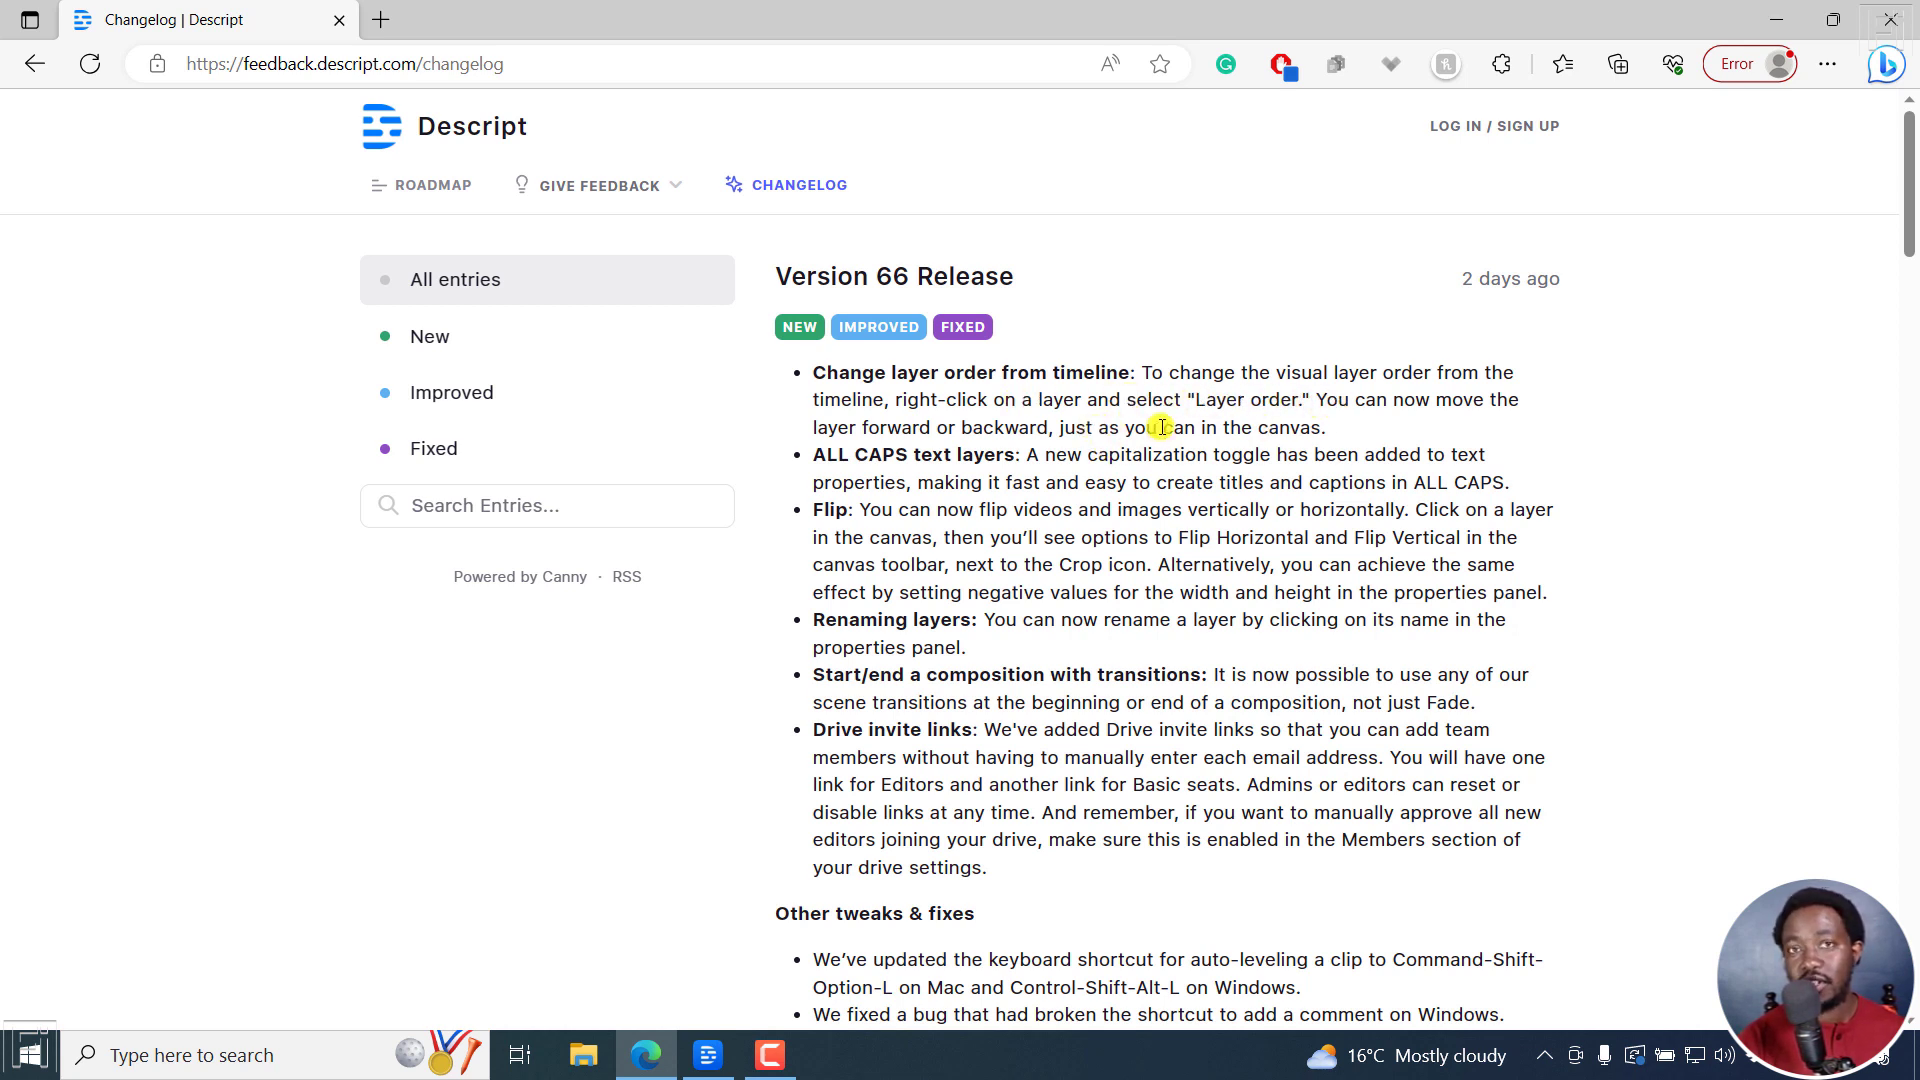
pyautogui.click(709, 1052)
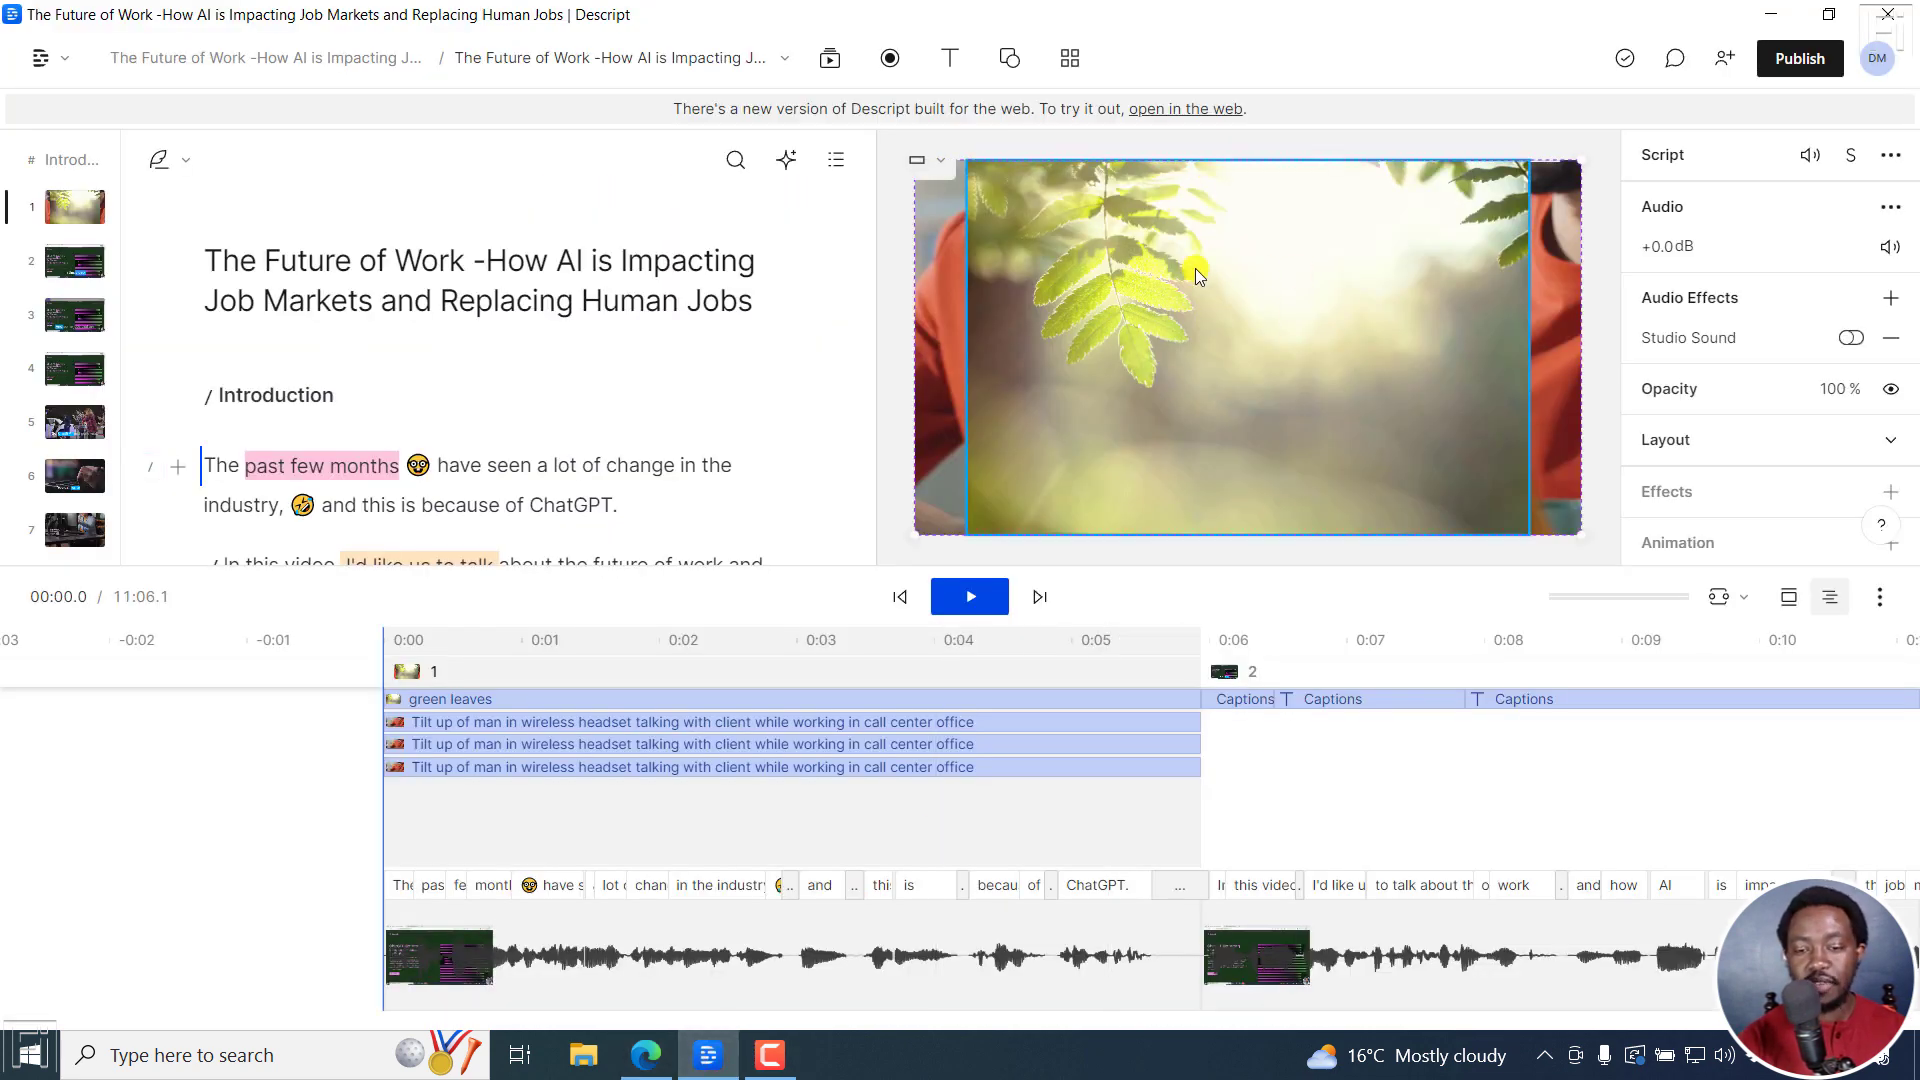
# Step: Try bringing the script layer to the front of the canvas in scene 1, and restore the original layer order
pyautogui.rightClick(1222, 286)
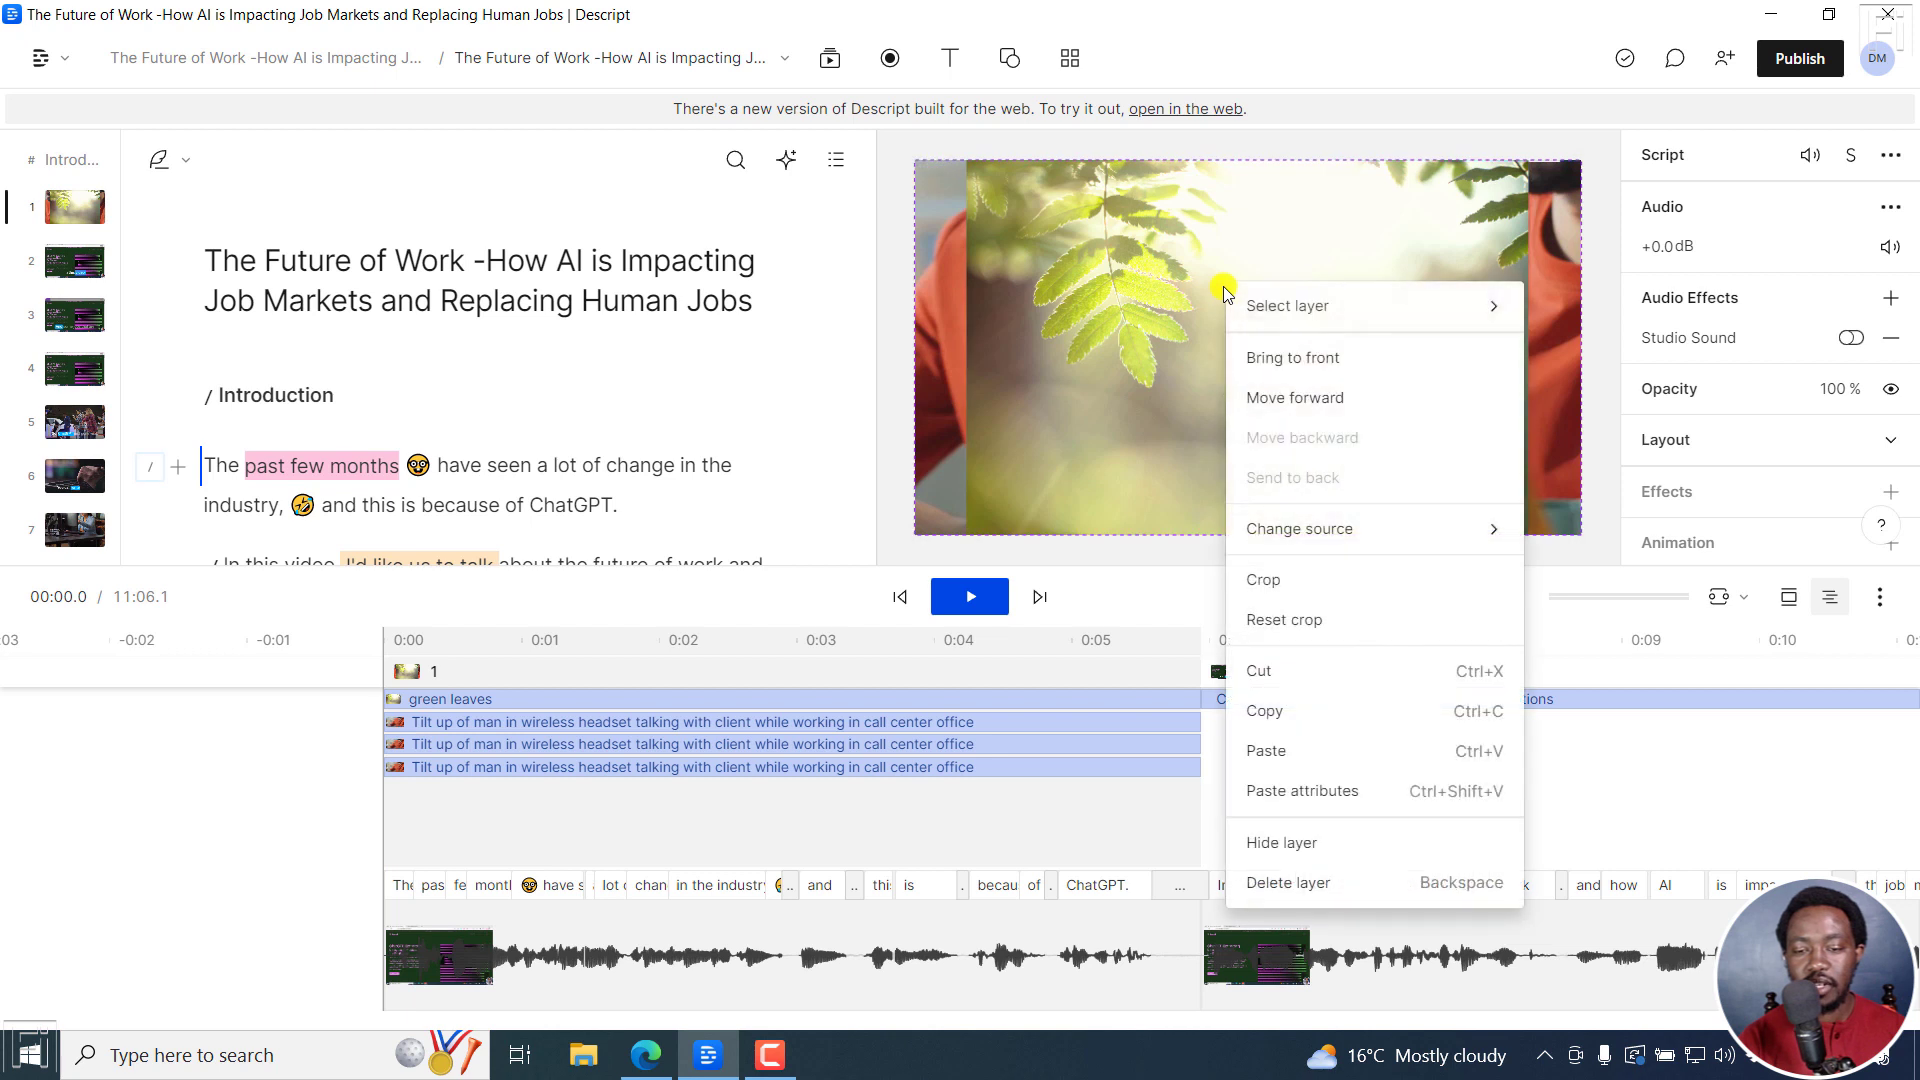
pyautogui.click(1290, 358)
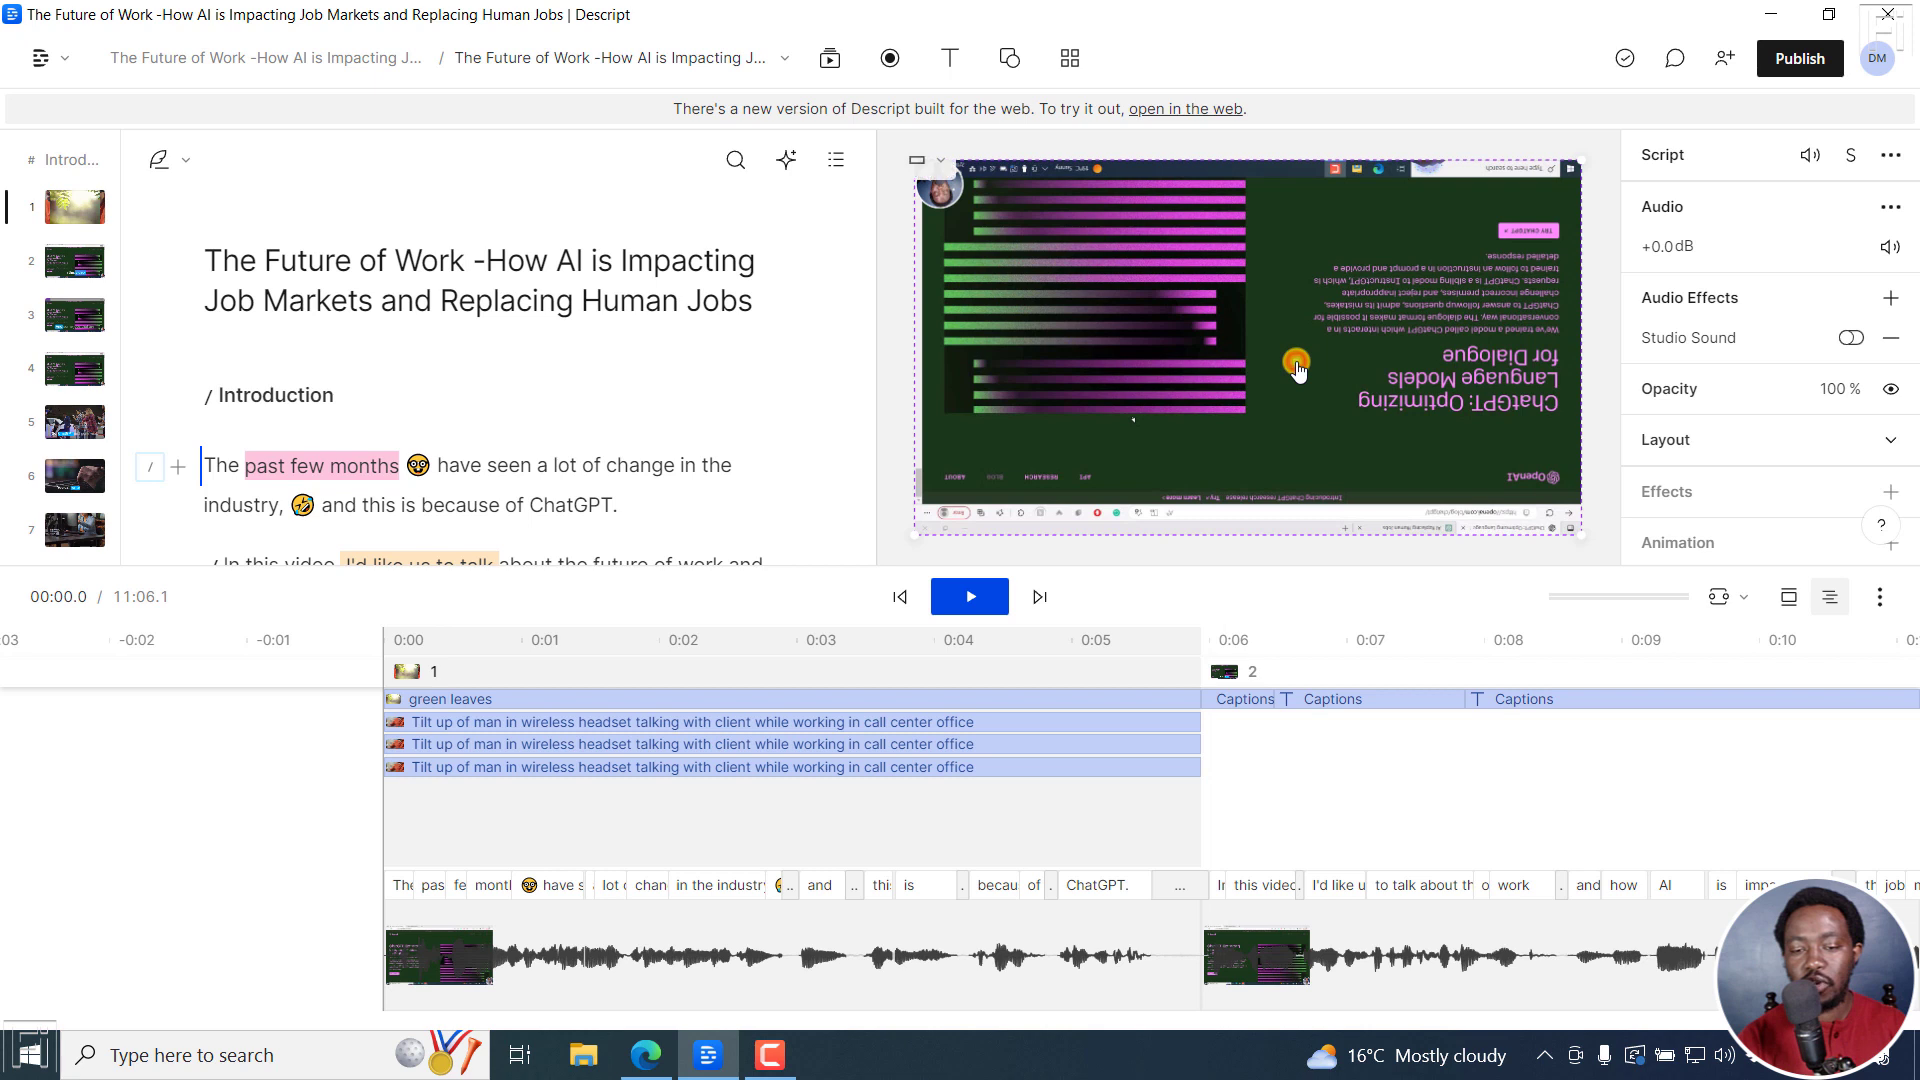
pyautogui.rightClick(1232, 288)
pyautogui.click(1348, 441)
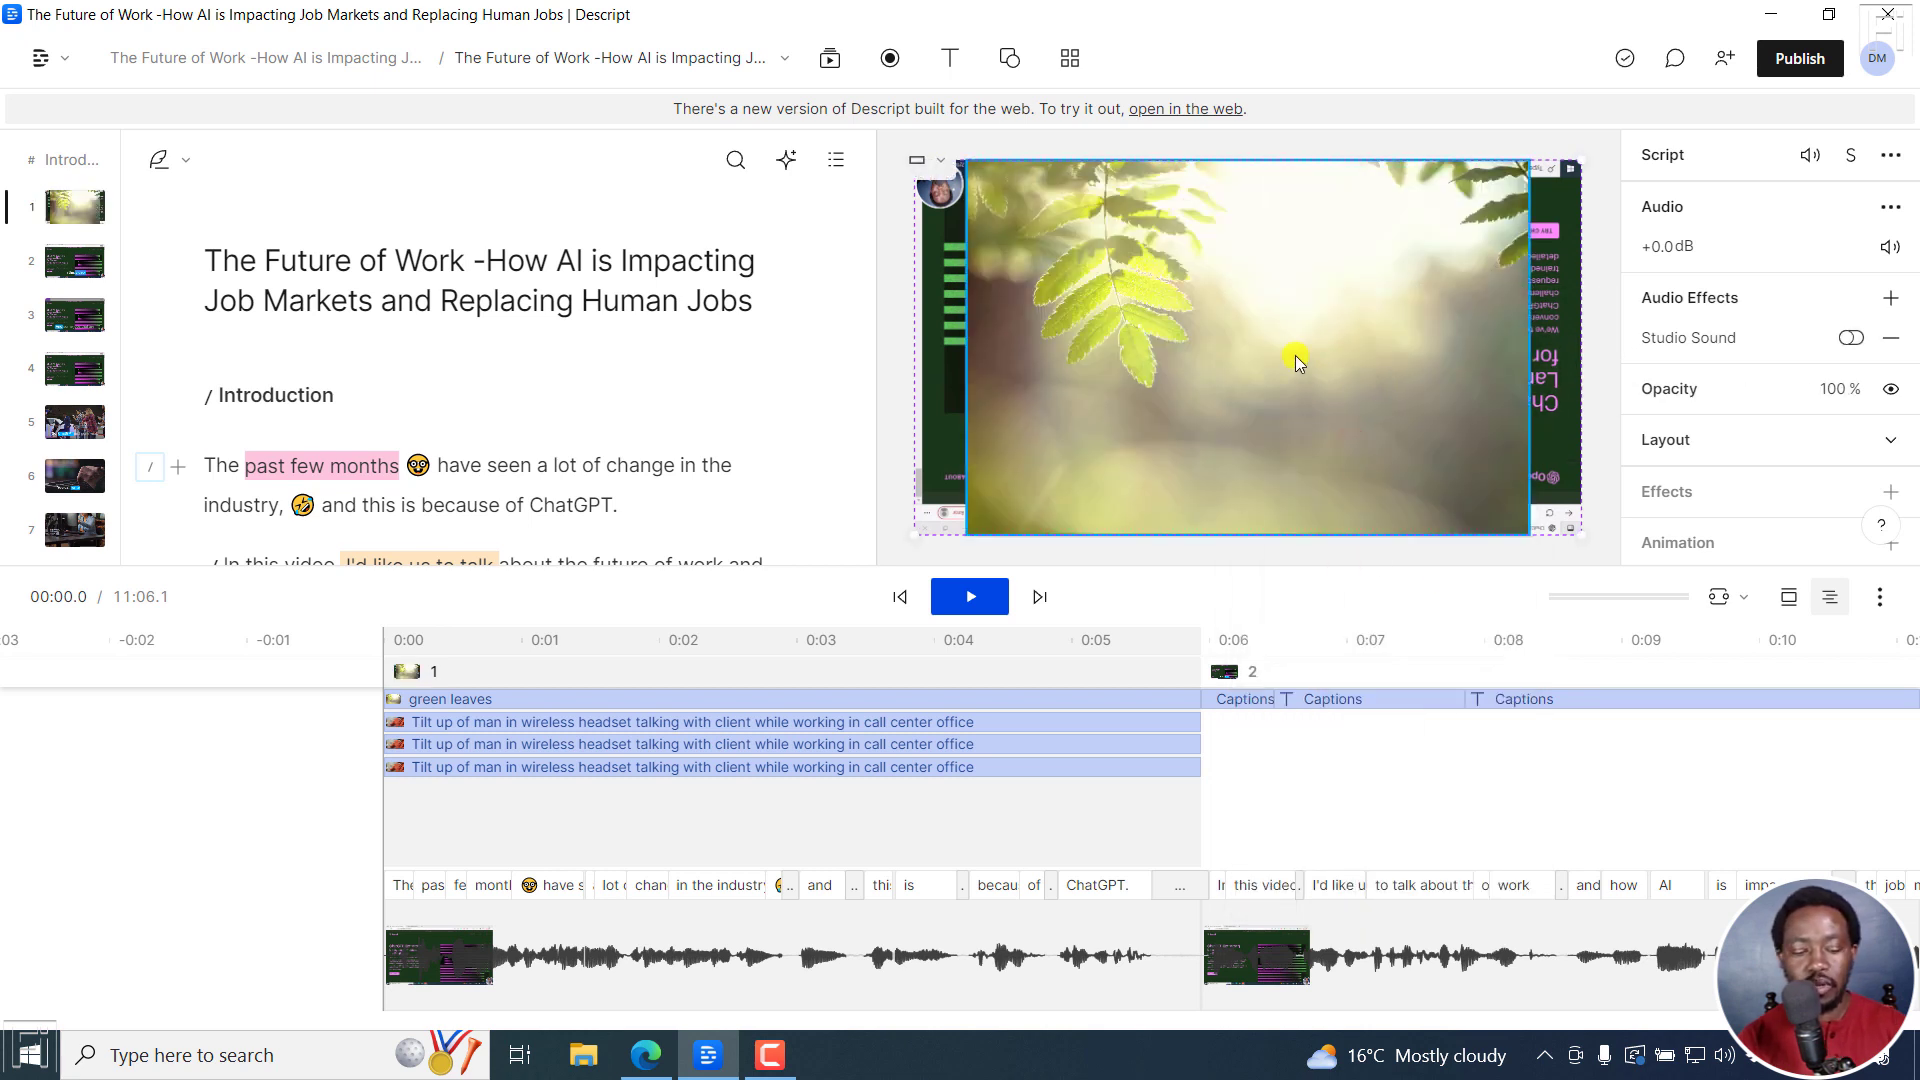
pyautogui.hotkey('ctrl', ']')
pyautogui.hotkey('ctrl', 'shift', '[')
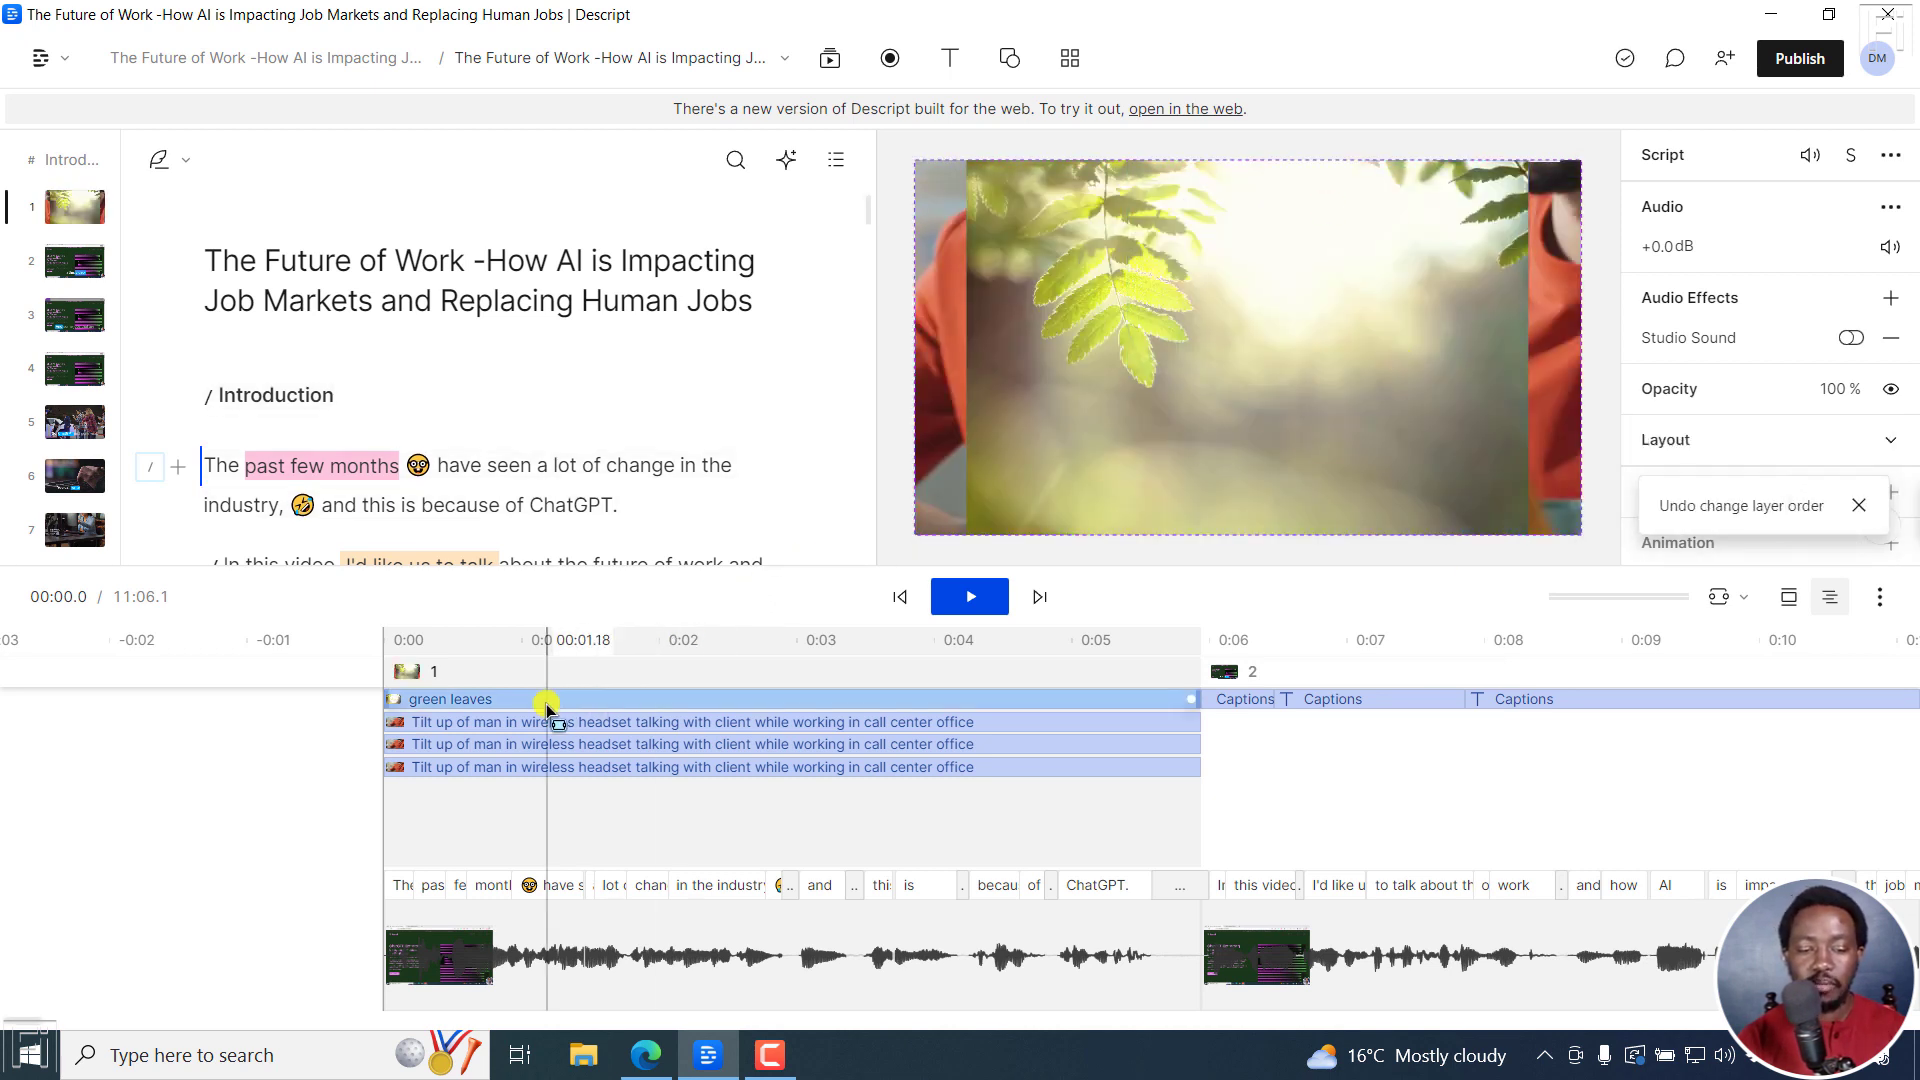
# Step: Move the green leaves layer in scene 1 backward by one level from the timeline
pyautogui.click(620, 700)
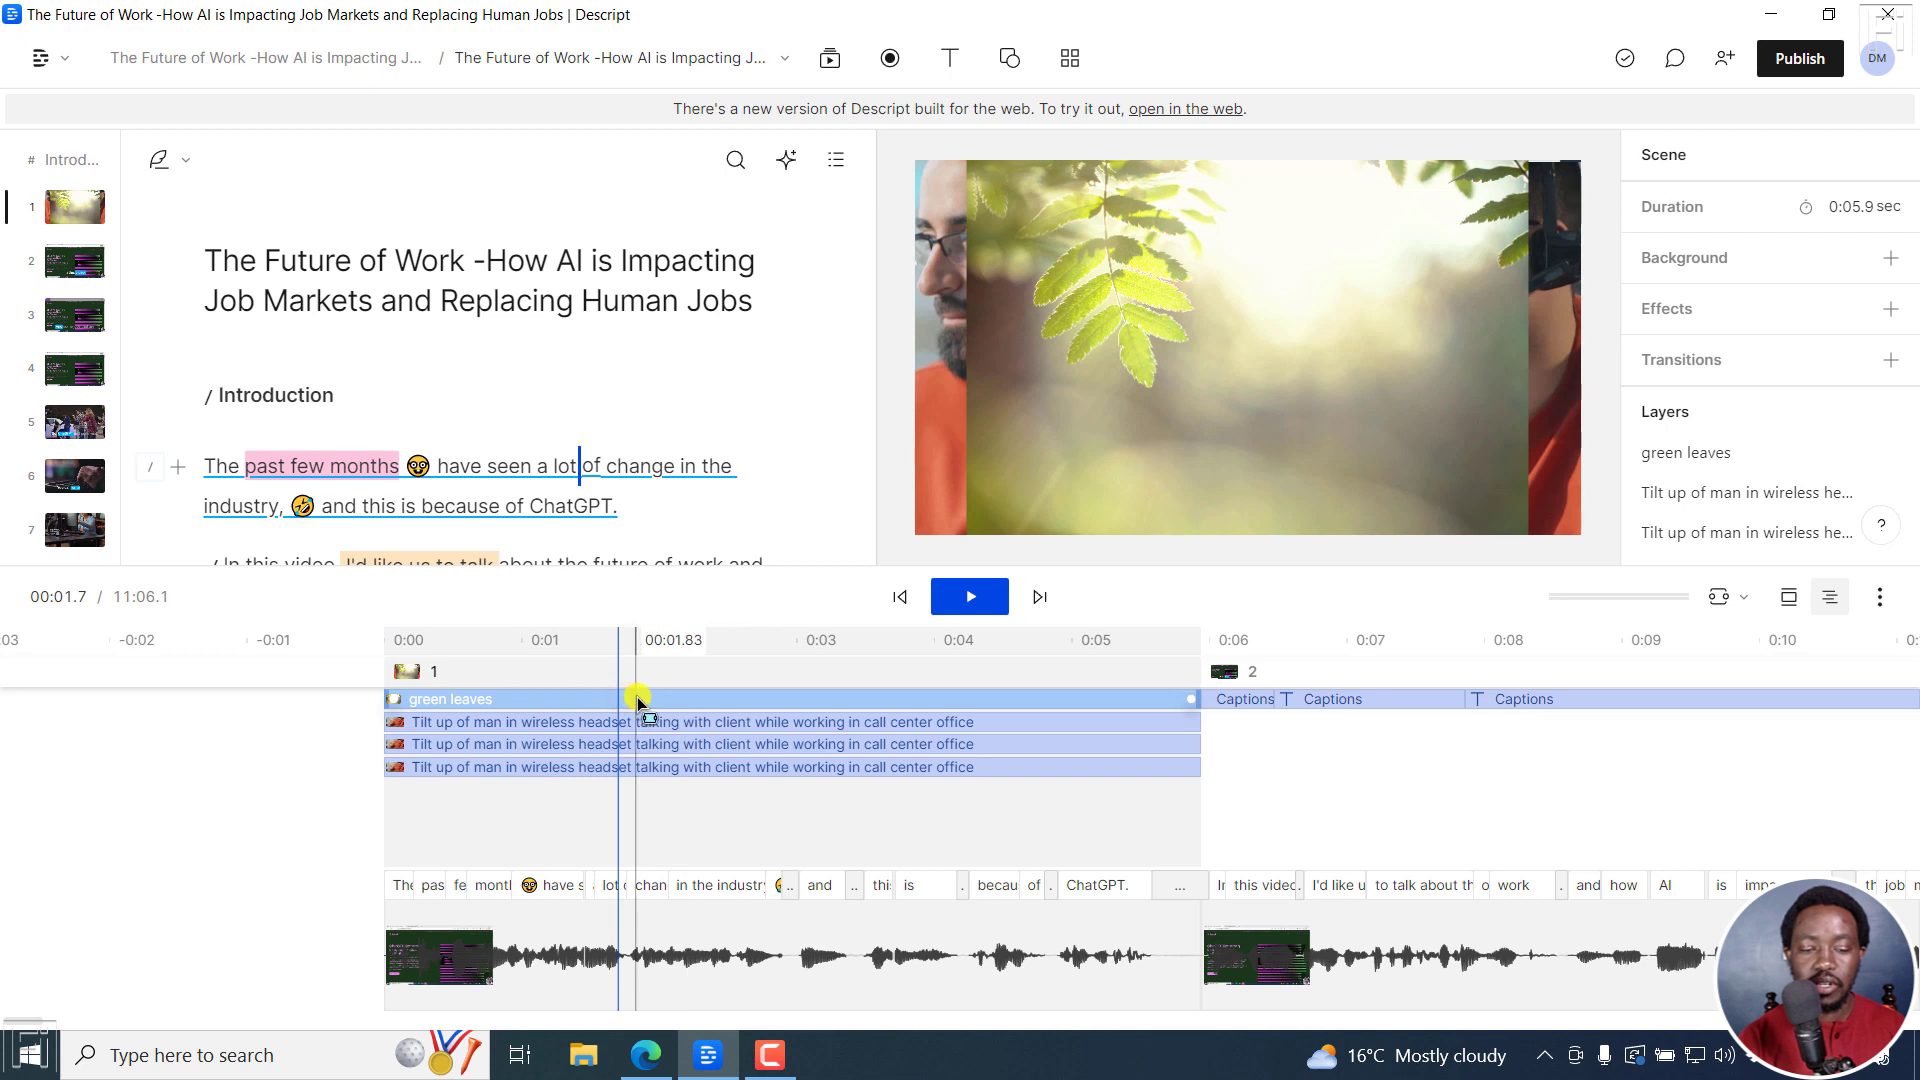
pyautogui.rightClick(637, 700)
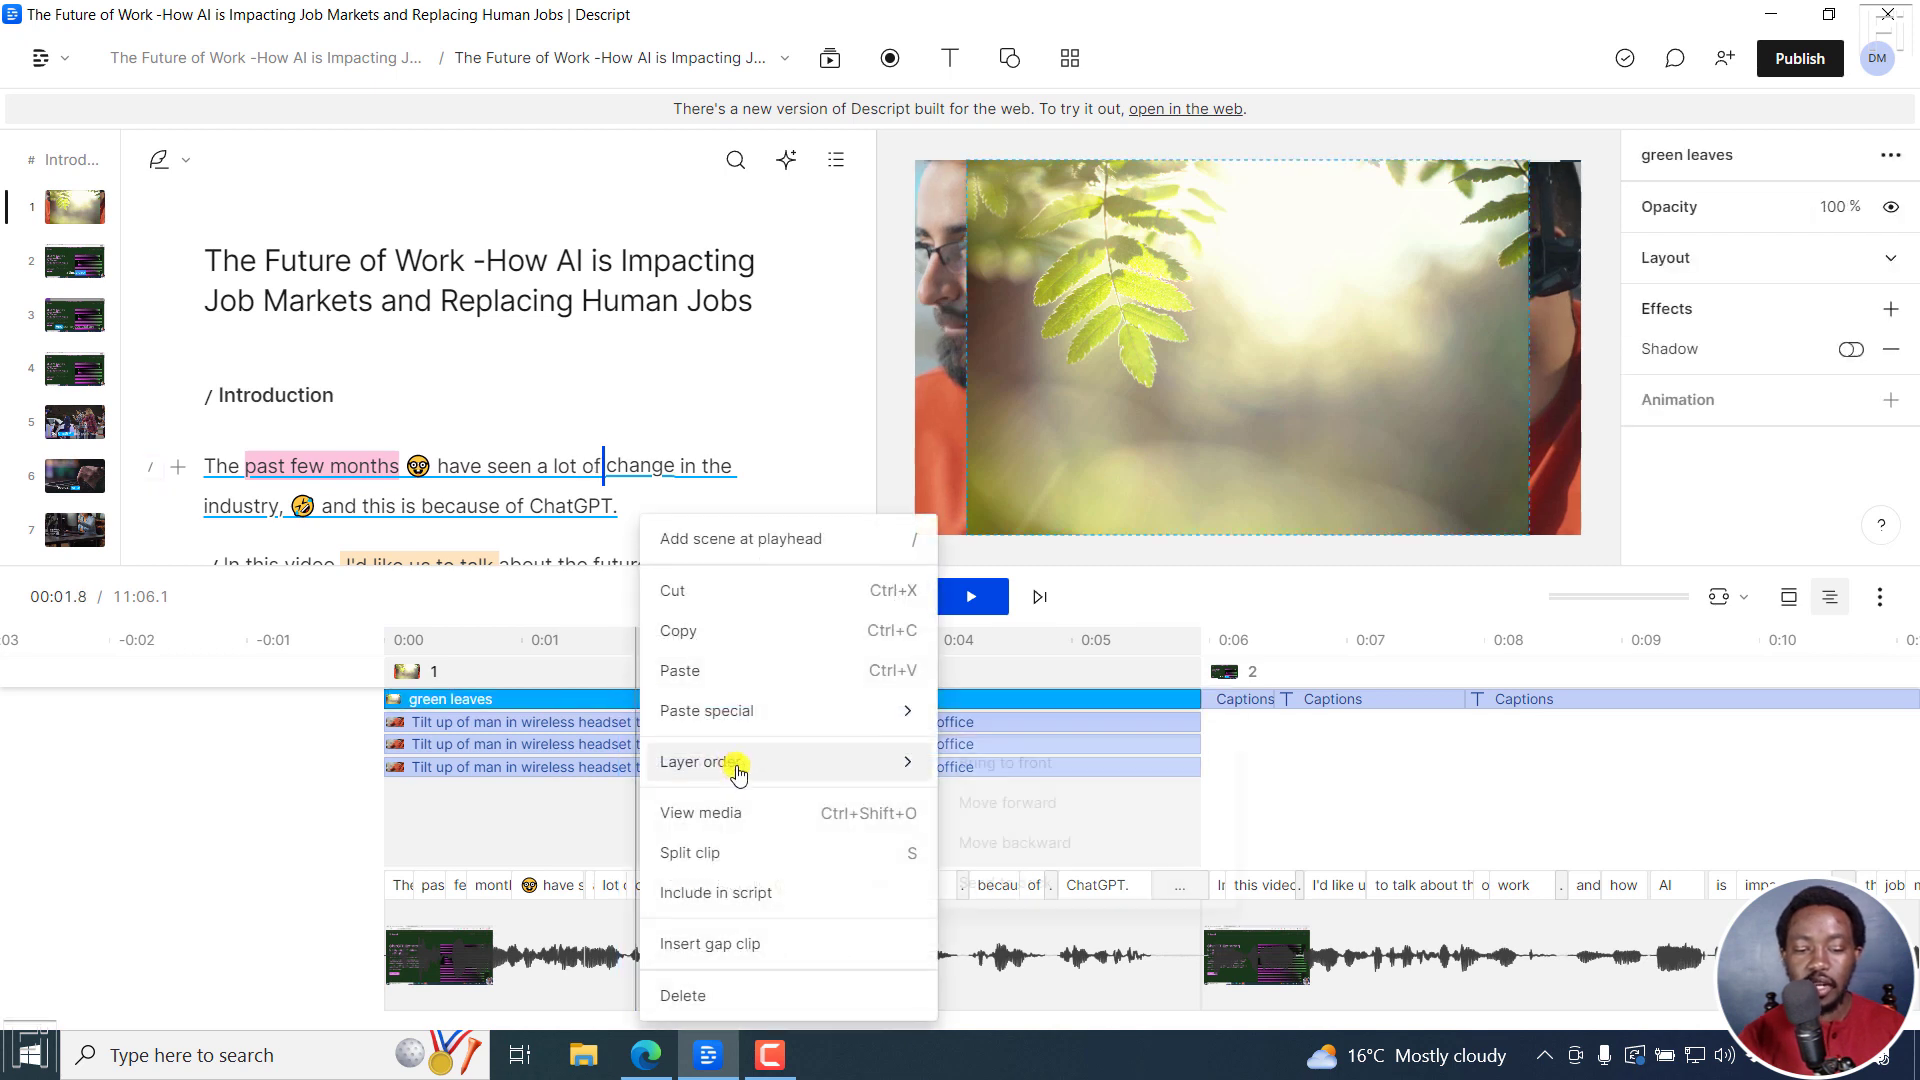
pyautogui.moveTo(726, 764)
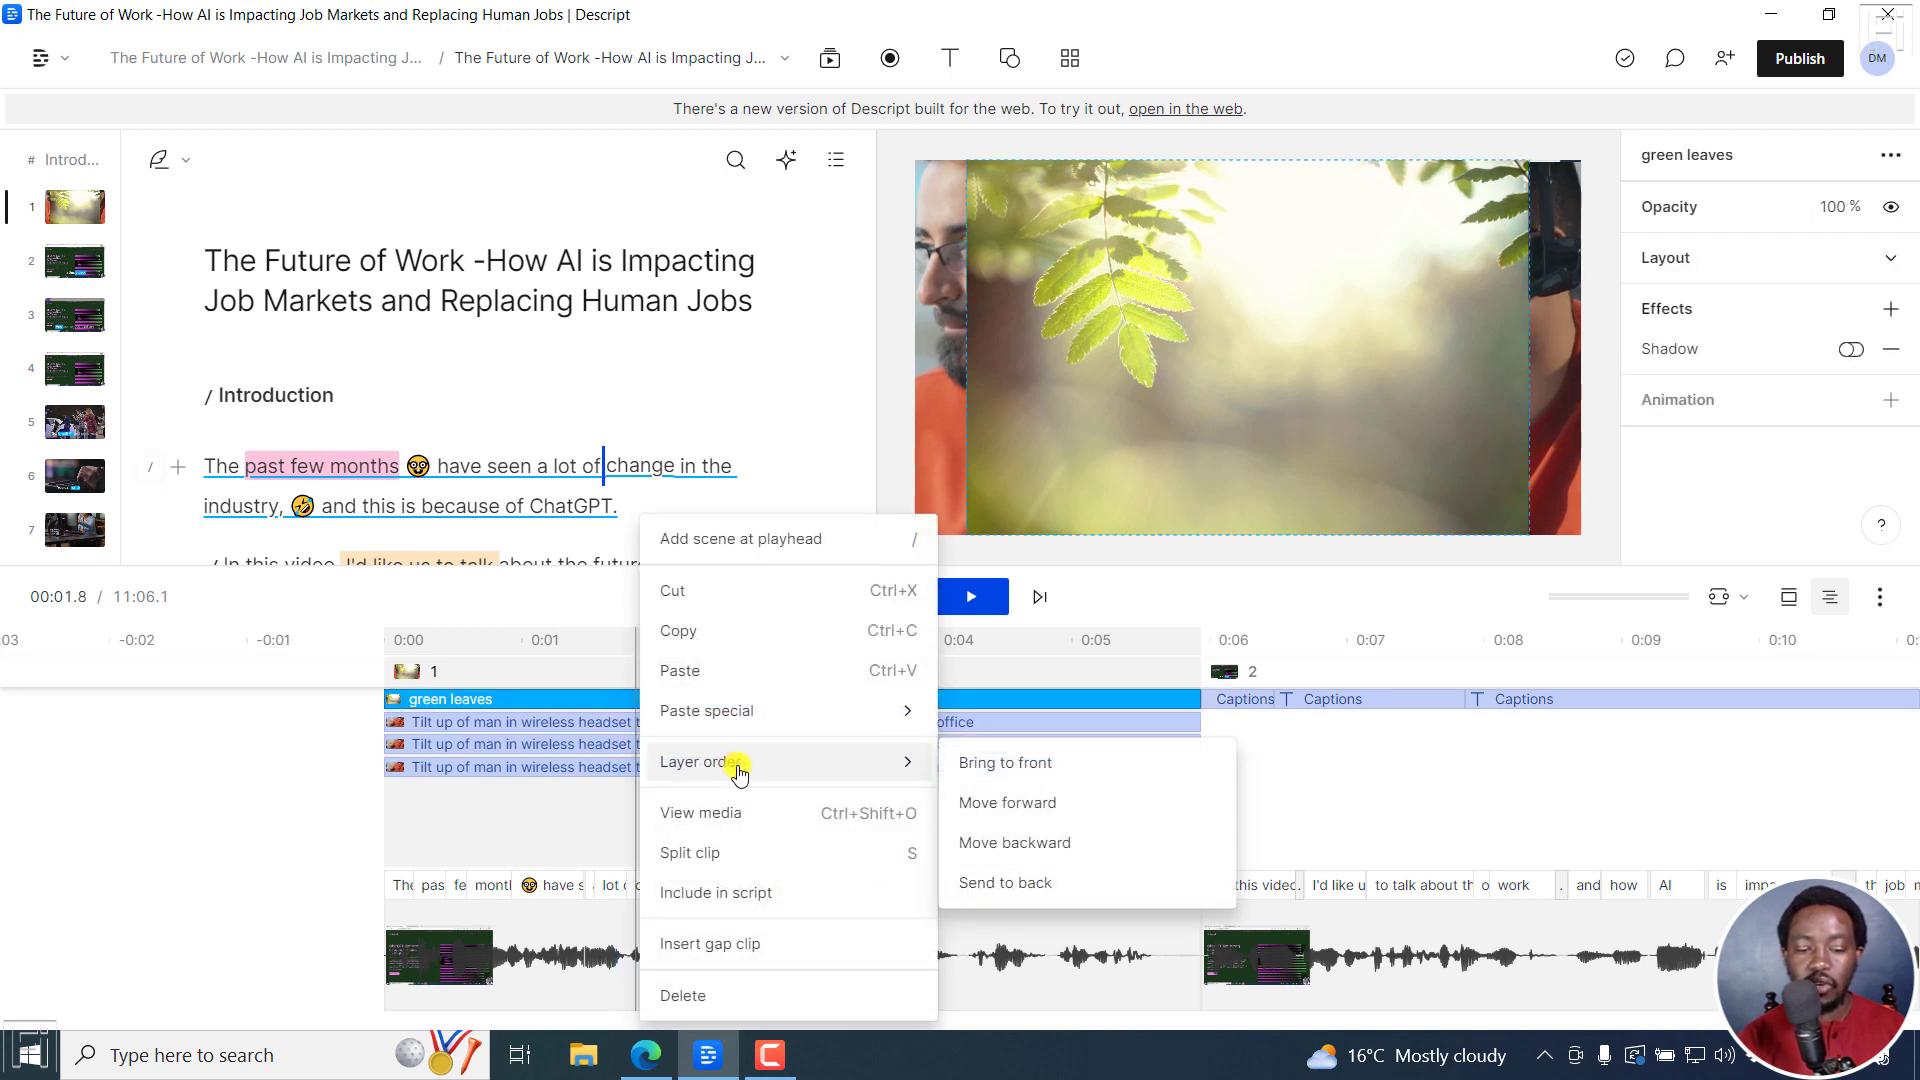
pyautogui.click(1012, 842)
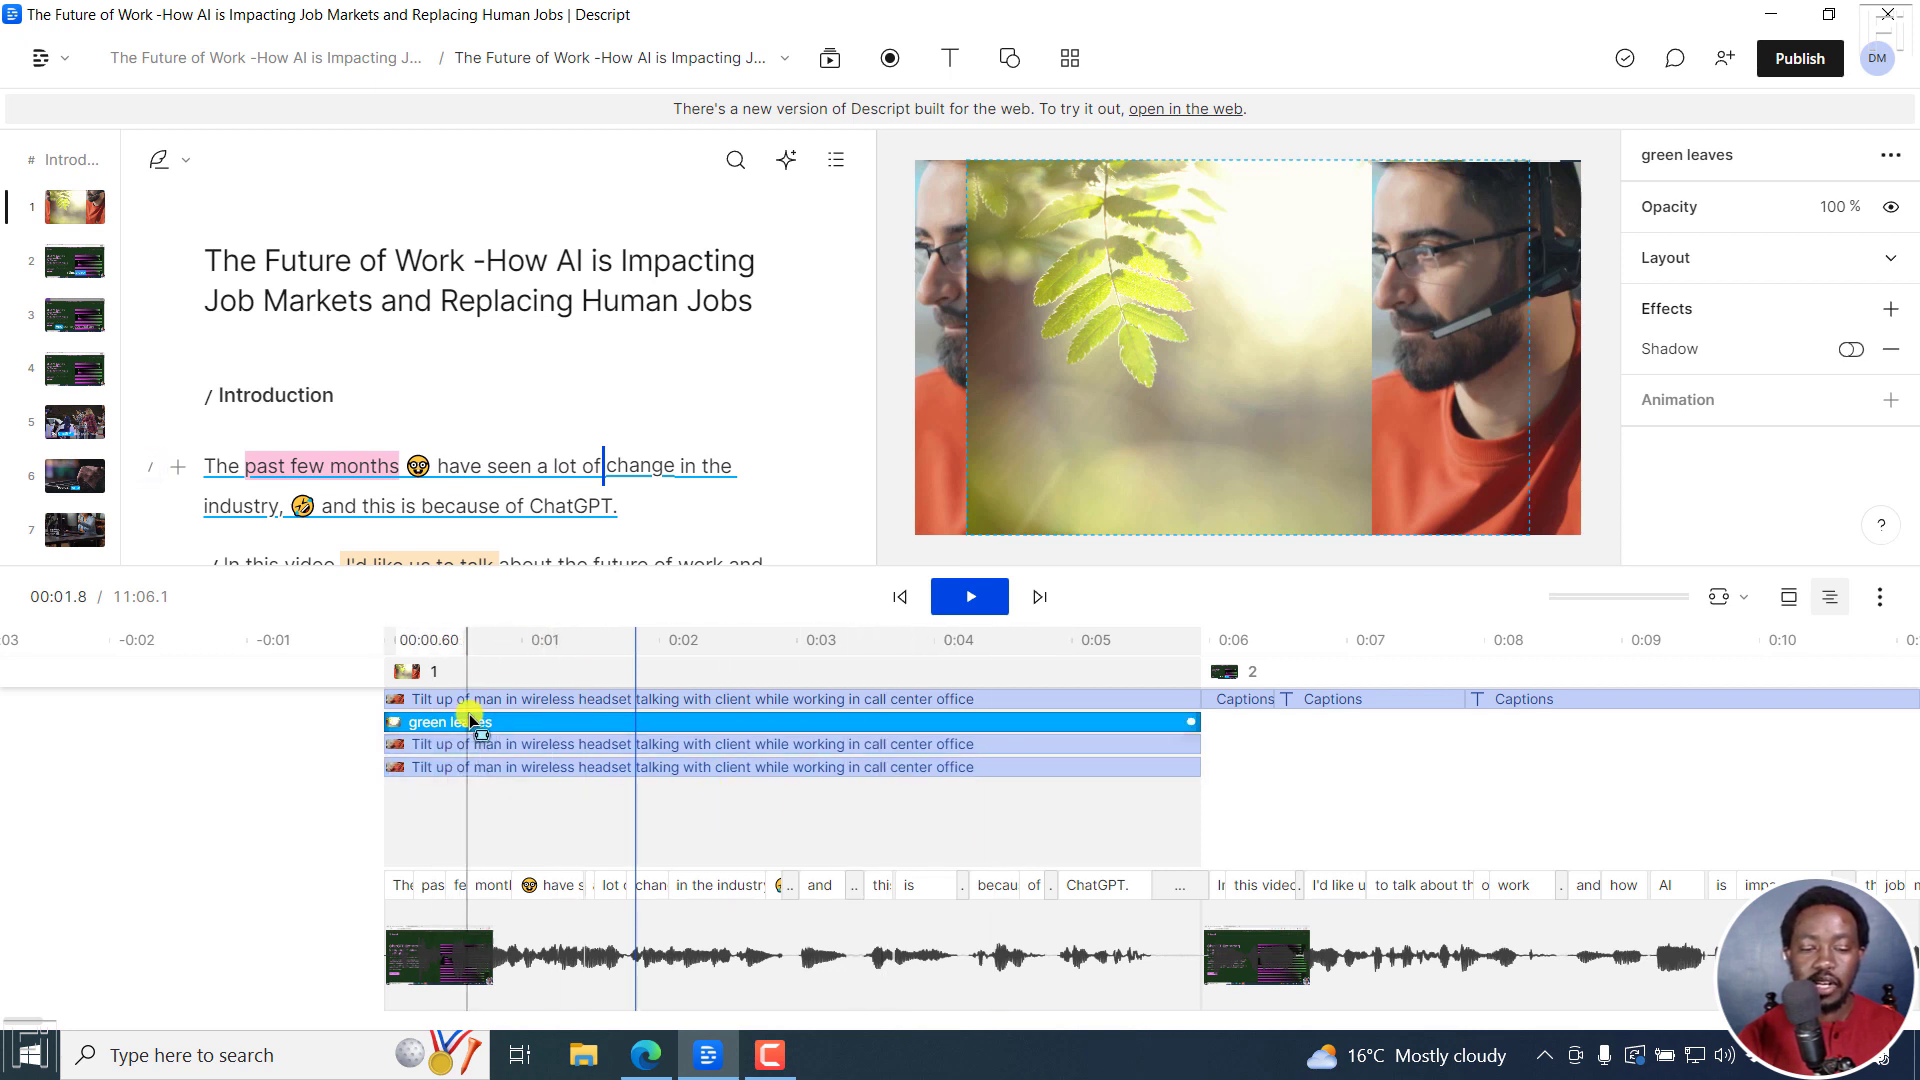
# Step: Move the green leaves layer backward one more level from the timeline, to the third layer row
pyautogui.rightClick(545, 721)
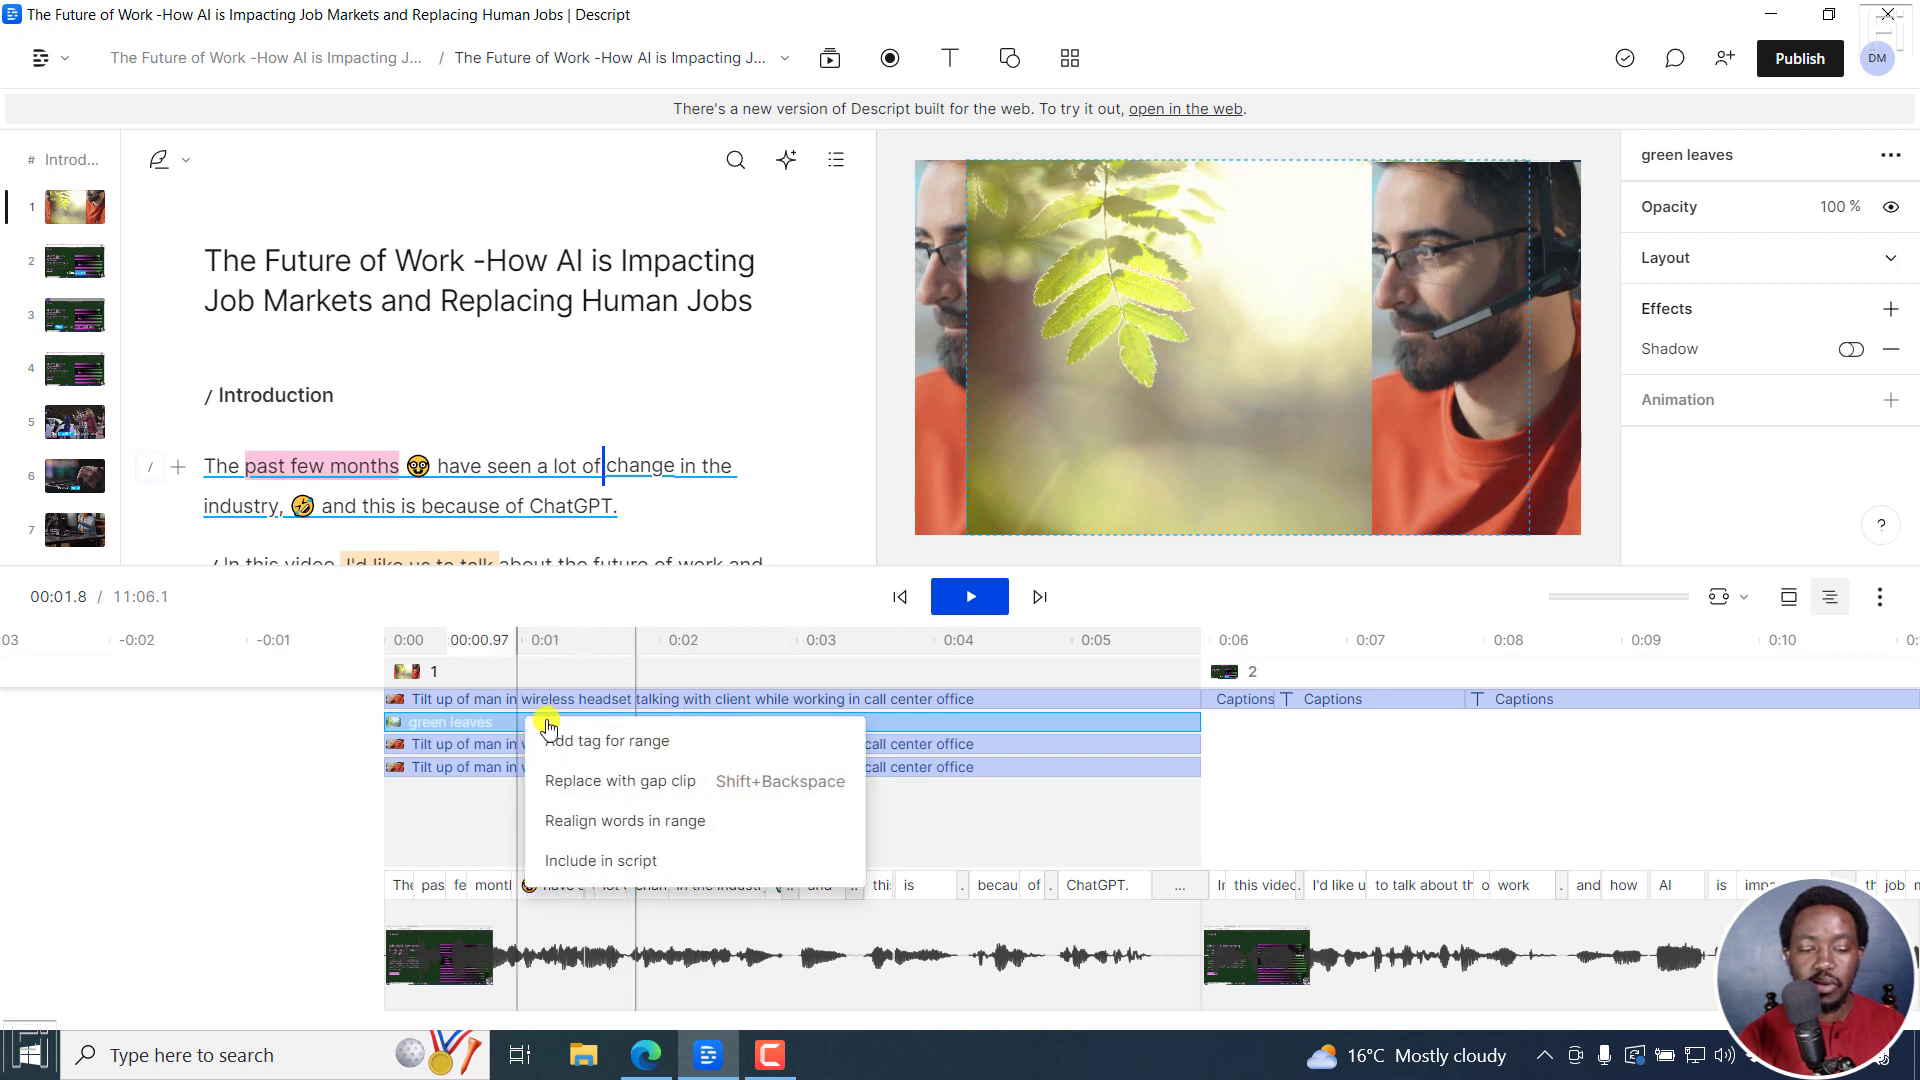
pyautogui.click(917, 722)
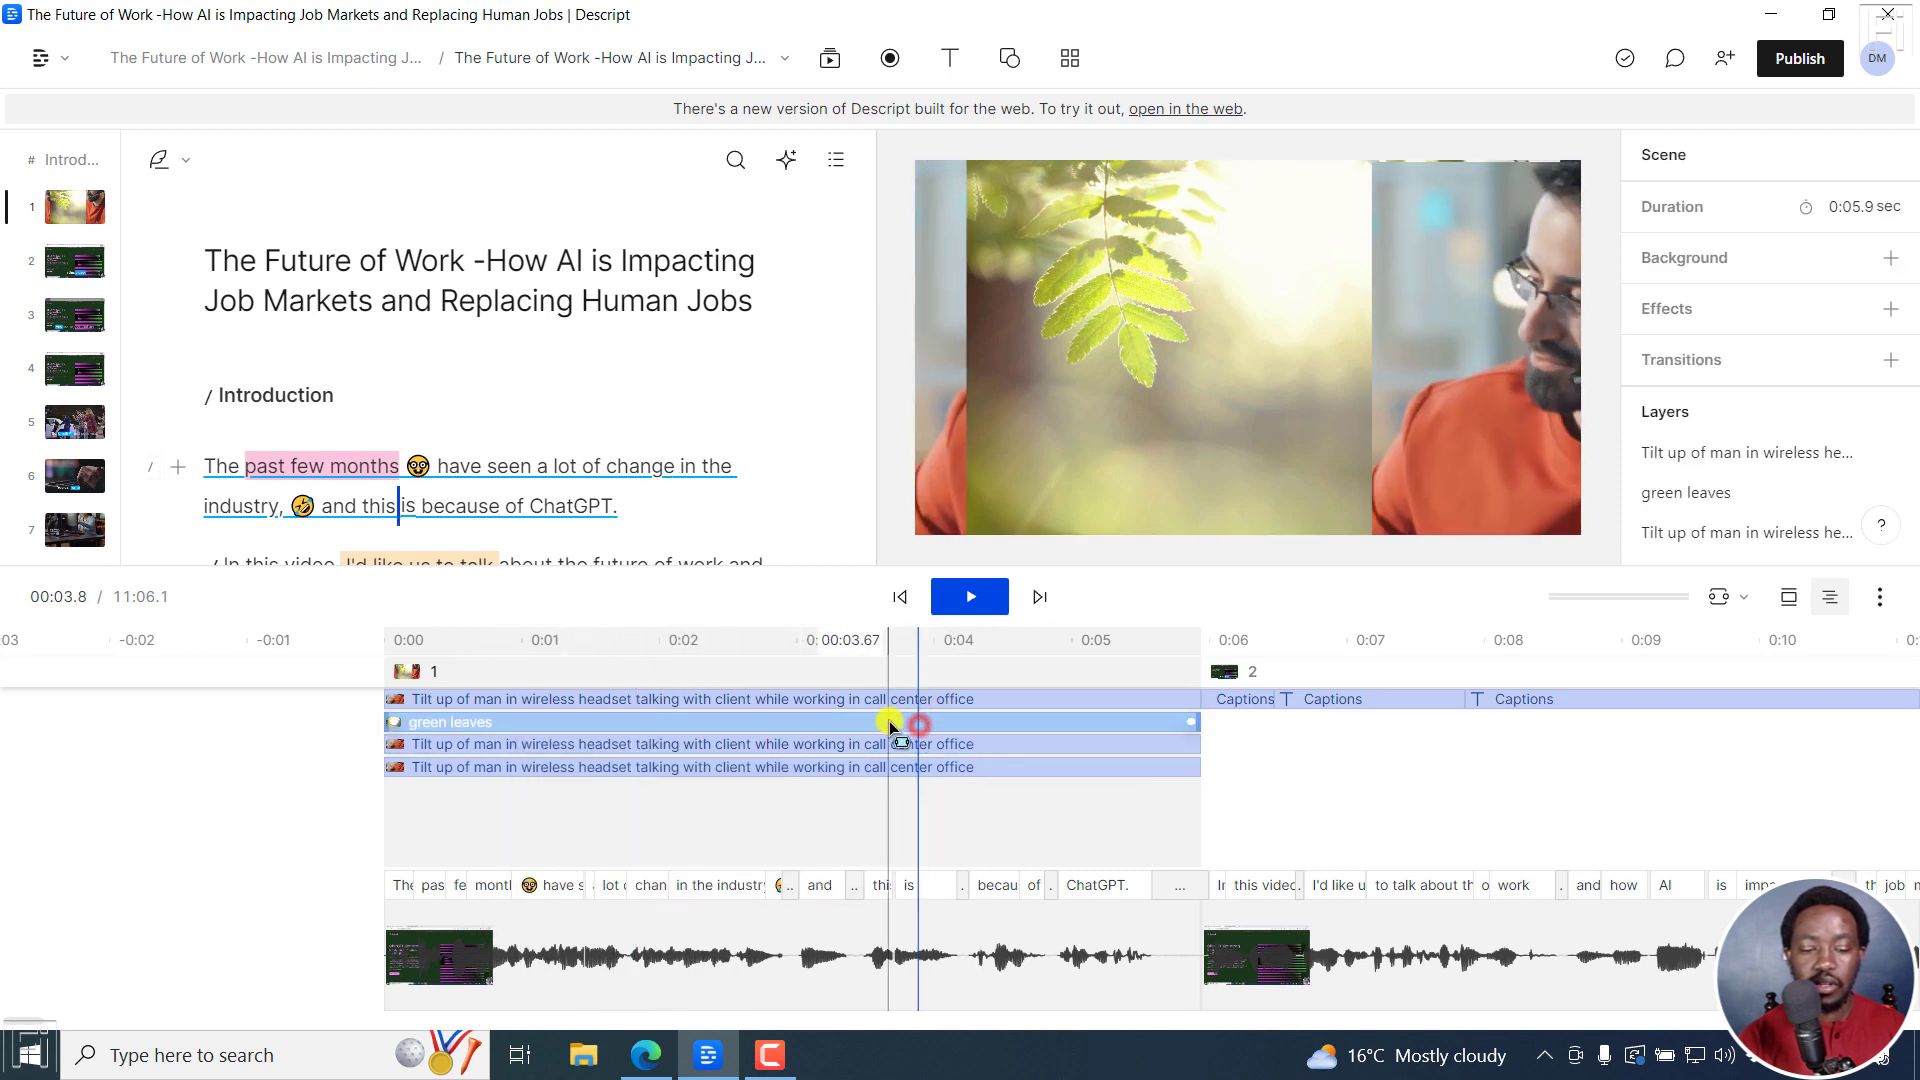
pyautogui.click(893, 722)
pyautogui.rightClick(893, 722)
pyautogui.moveTo(1035, 761)
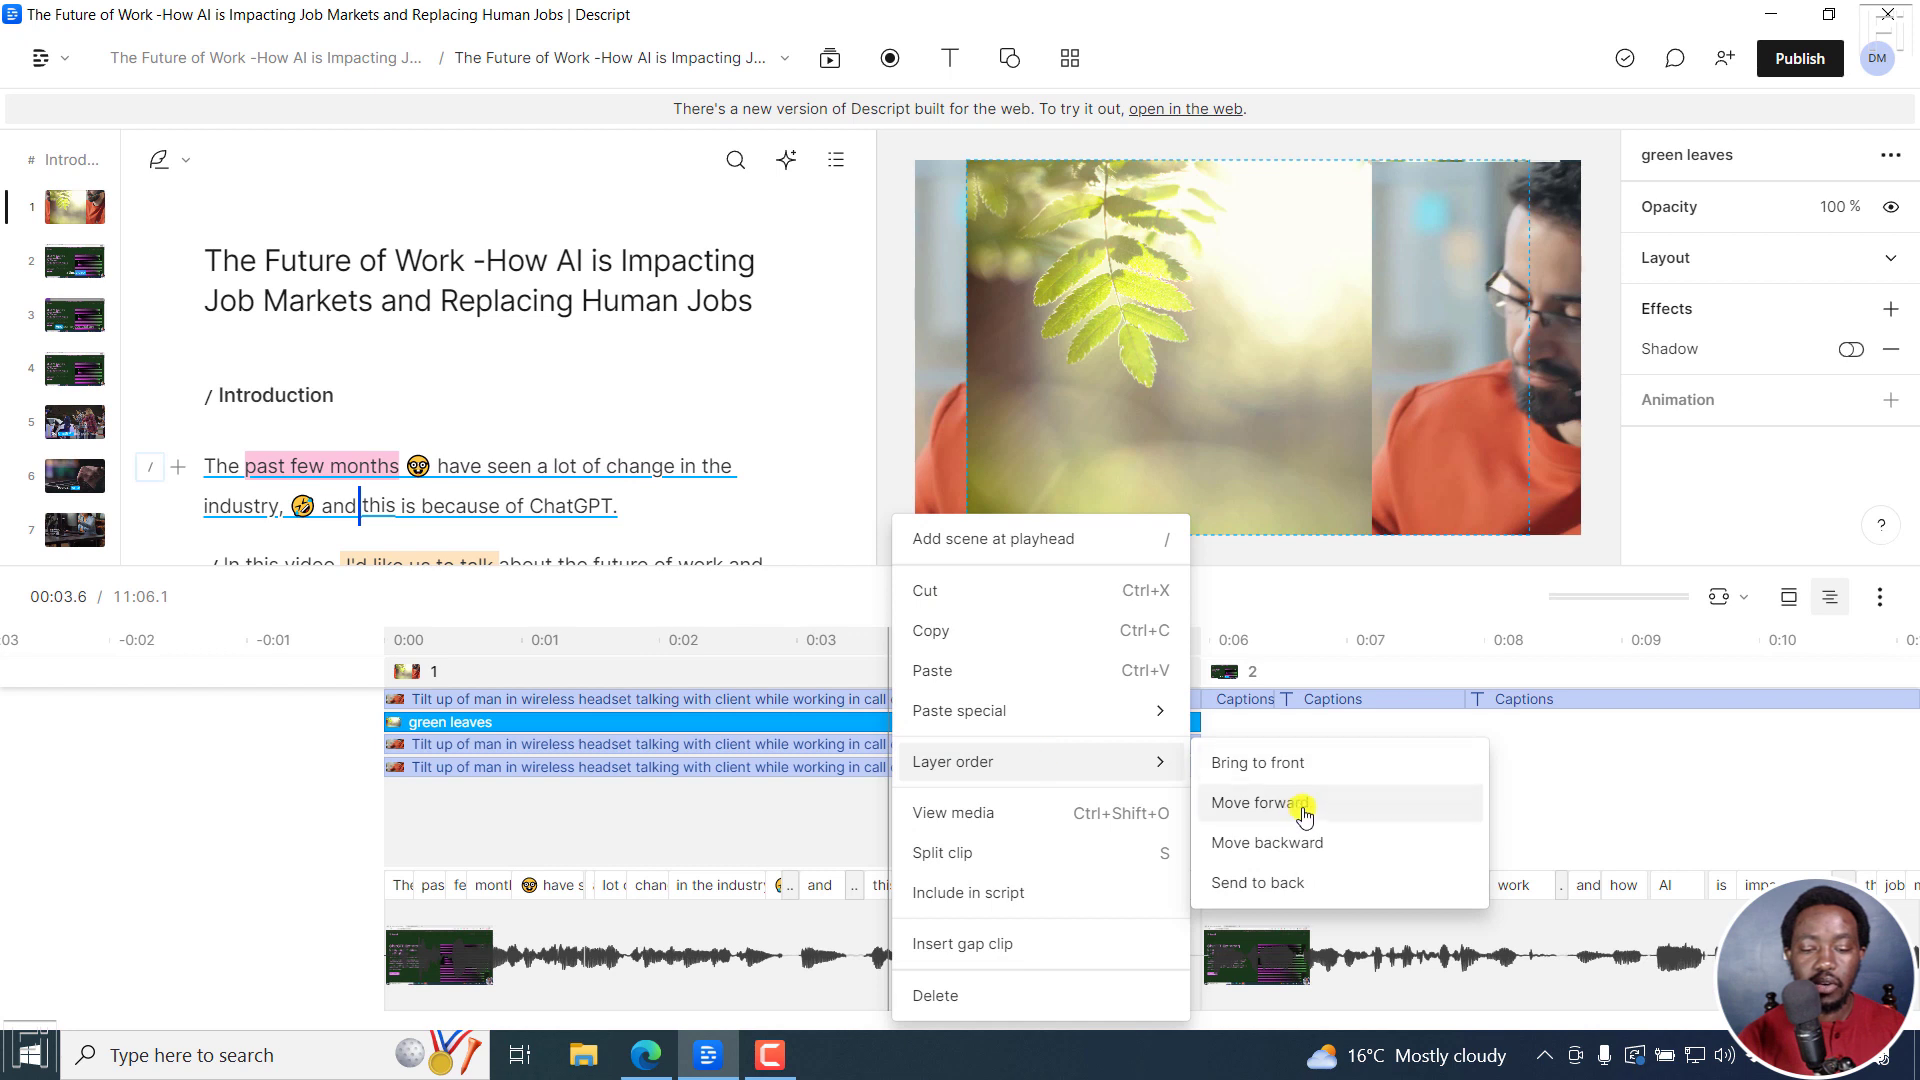
pyautogui.click(1280, 843)
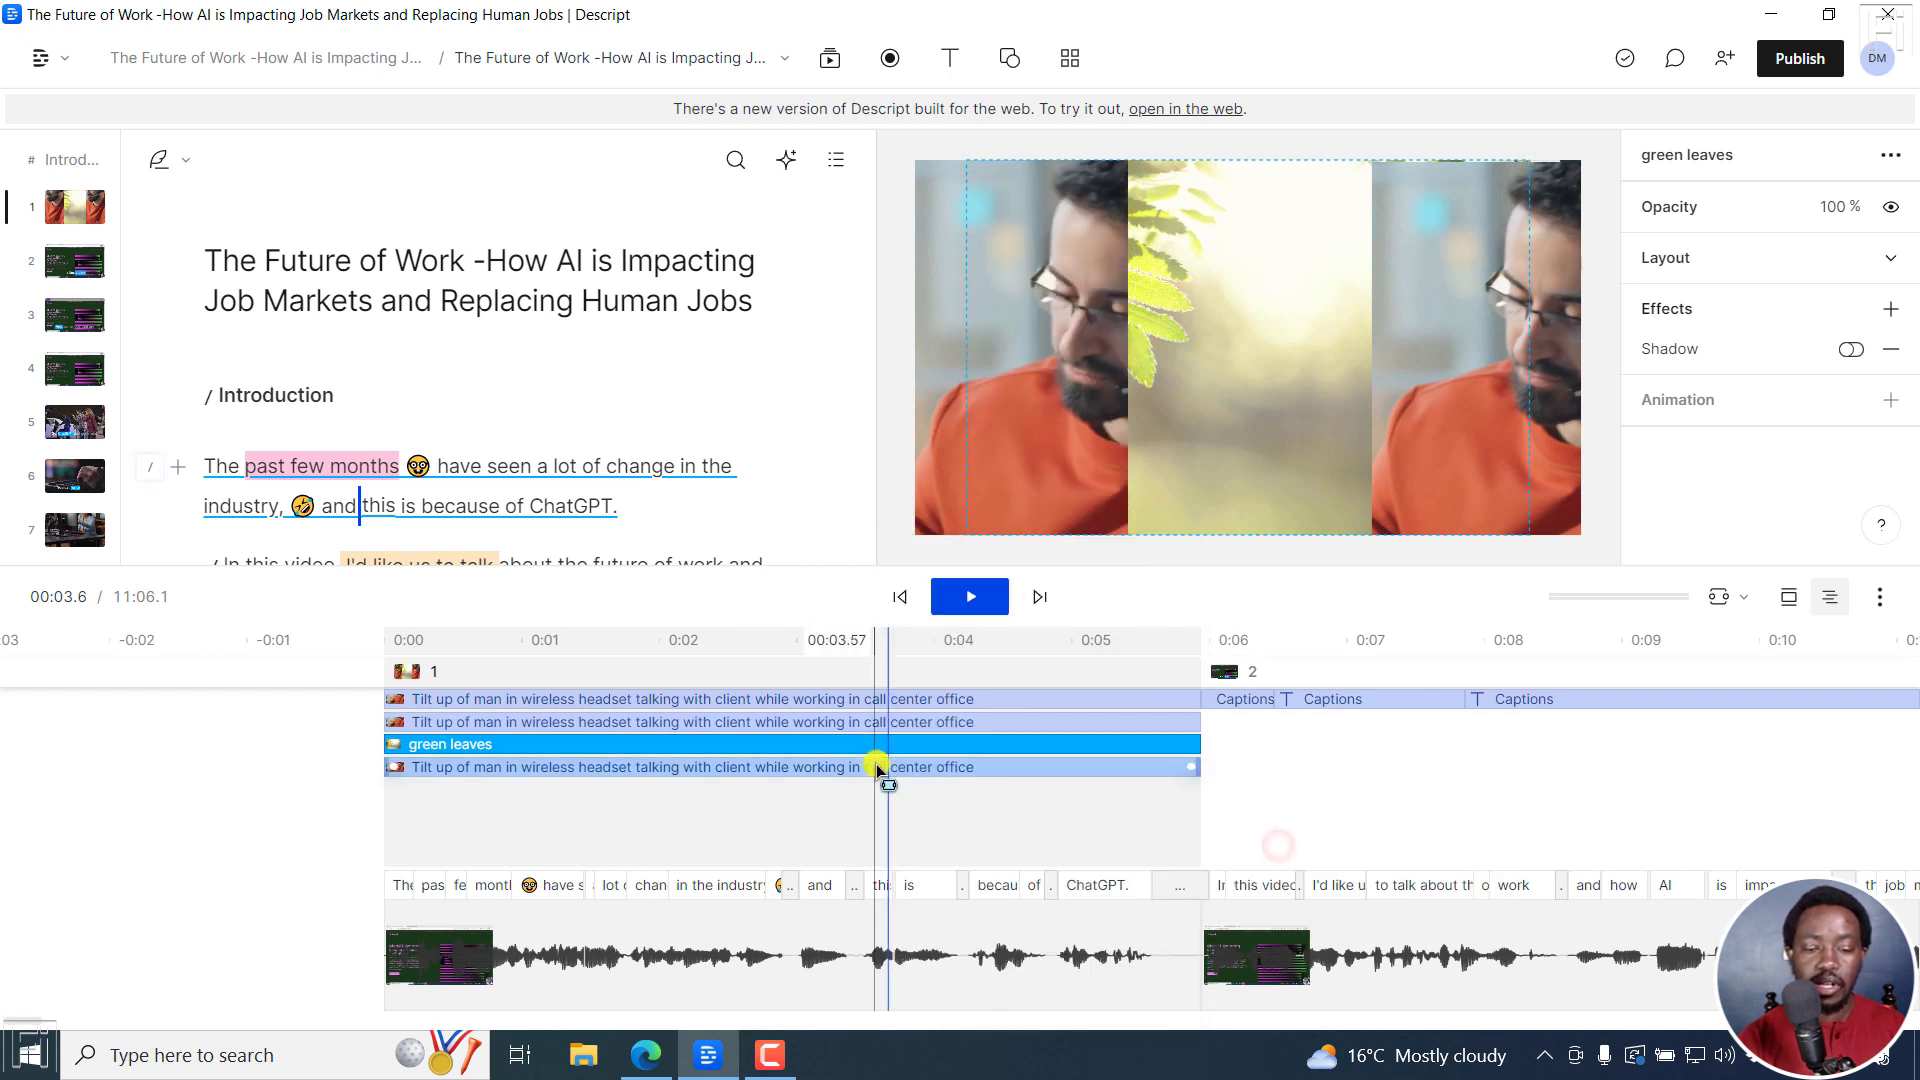
# Step: Move the green leaves layer backward again from the timeline, beneath all three call center clips
pyautogui.rightClick(759, 739)
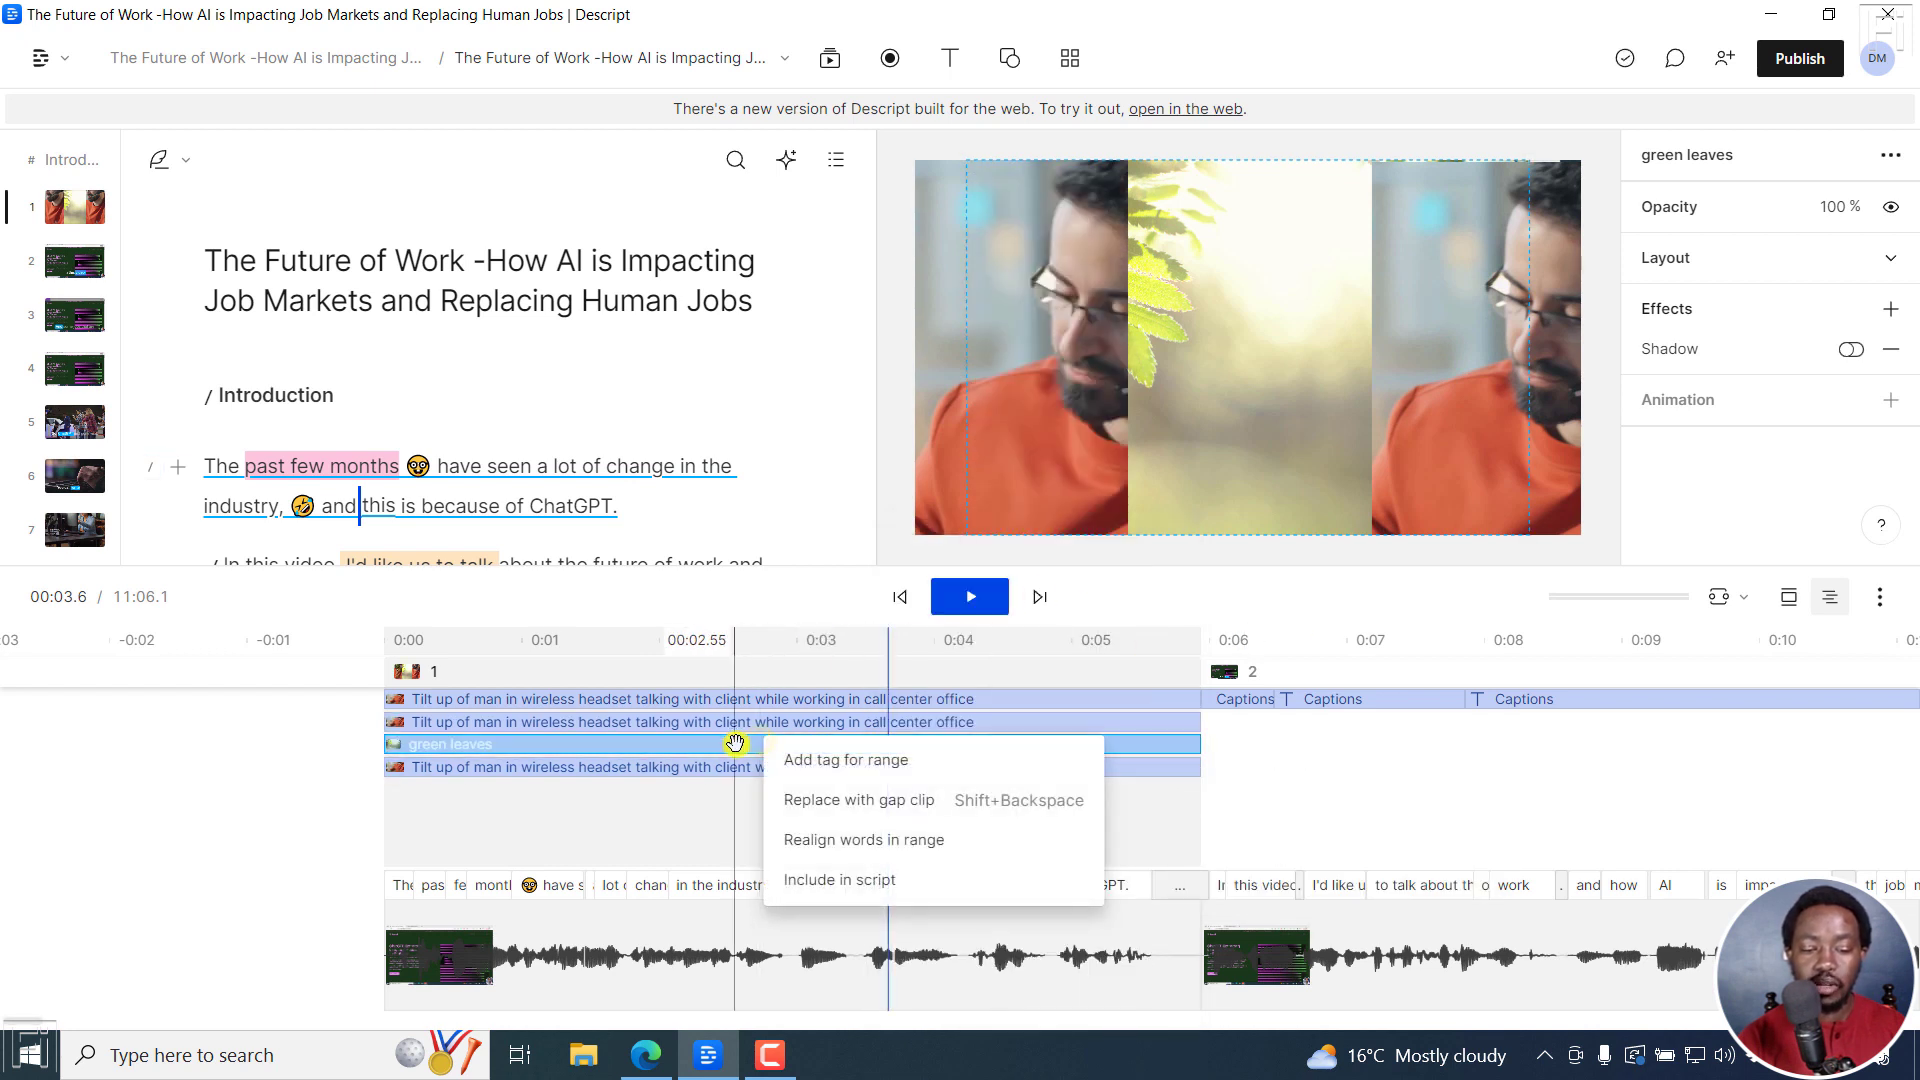
pyautogui.click(735, 743)
pyautogui.click(705, 750)
pyautogui.rightClick(706, 752)
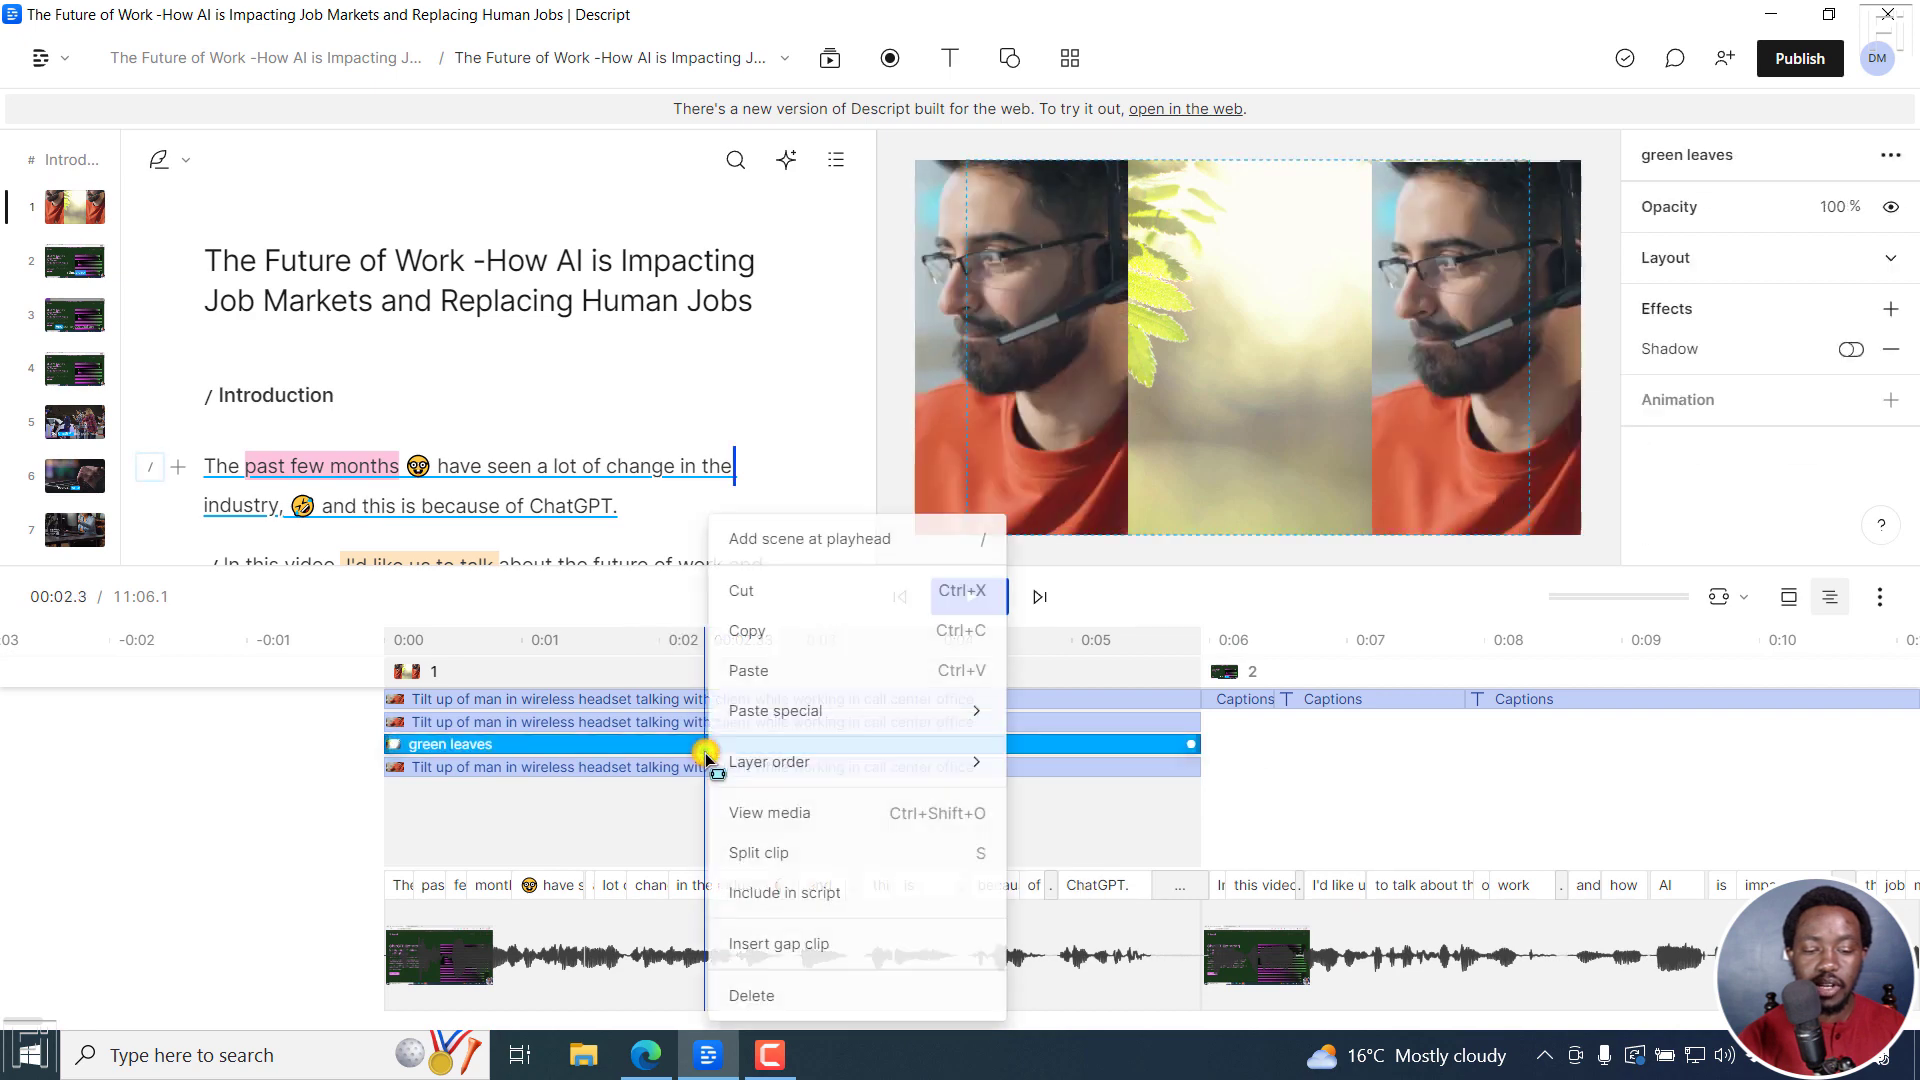
pyautogui.moveTo(817, 764)
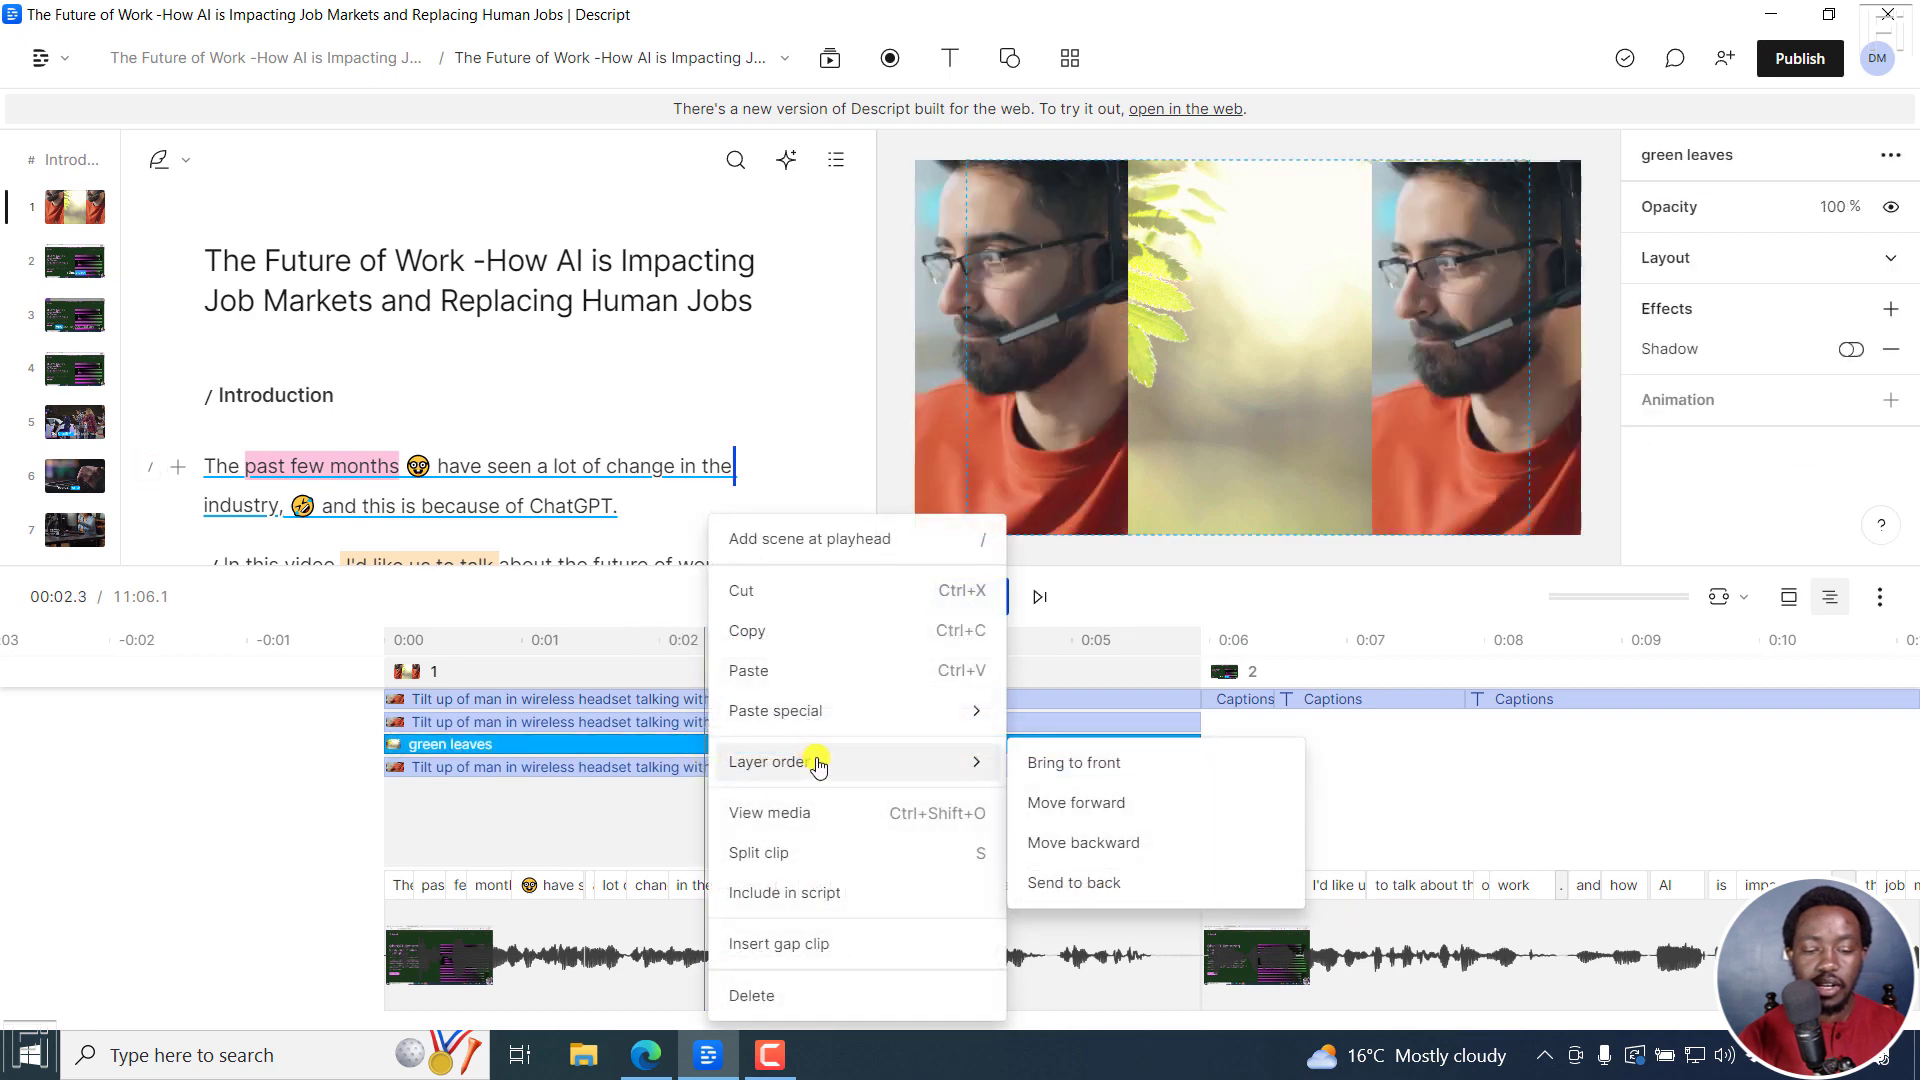
pyautogui.click(1098, 839)
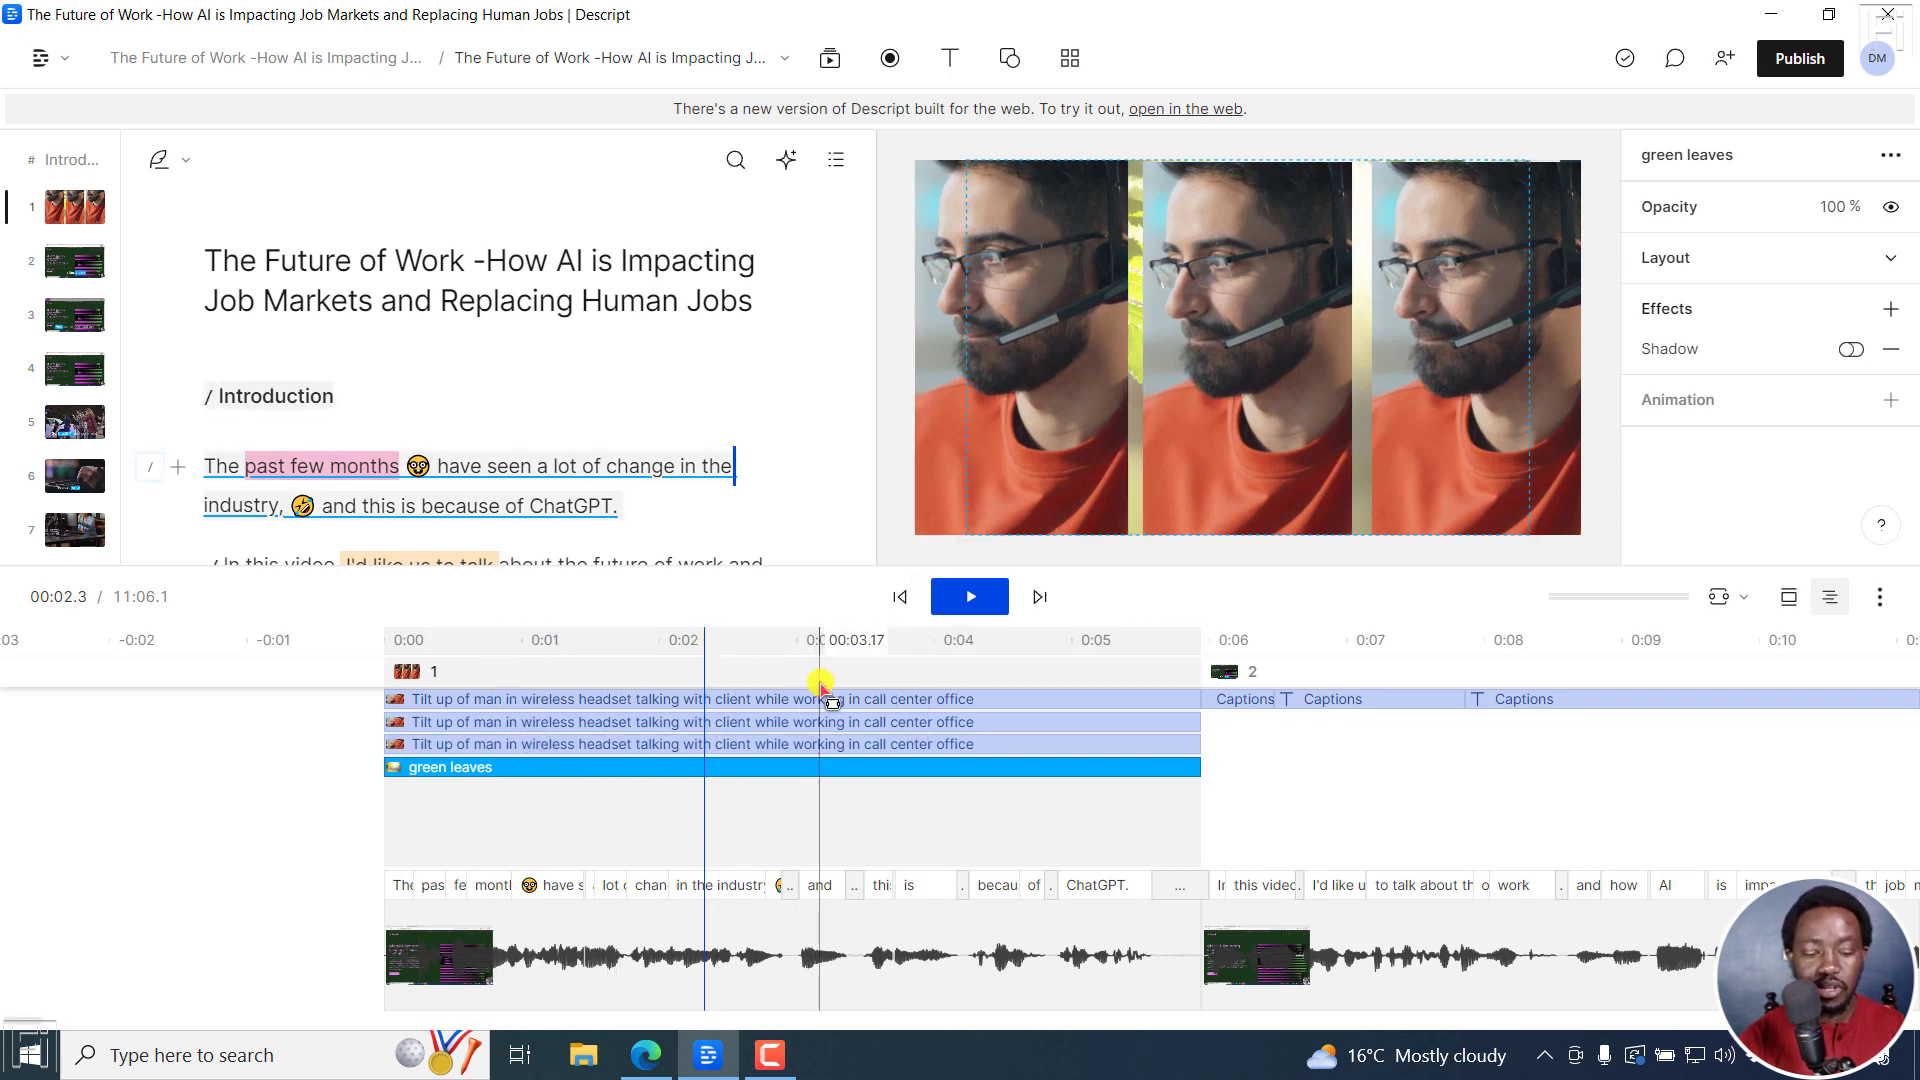
# Step: Undo the three layer order changes made to the green leaves layer
pyautogui.hotkey('ctrl', ']')
pyautogui.hotkey('ctrl', ']')
pyautogui.hotkey('ctrl', ']')
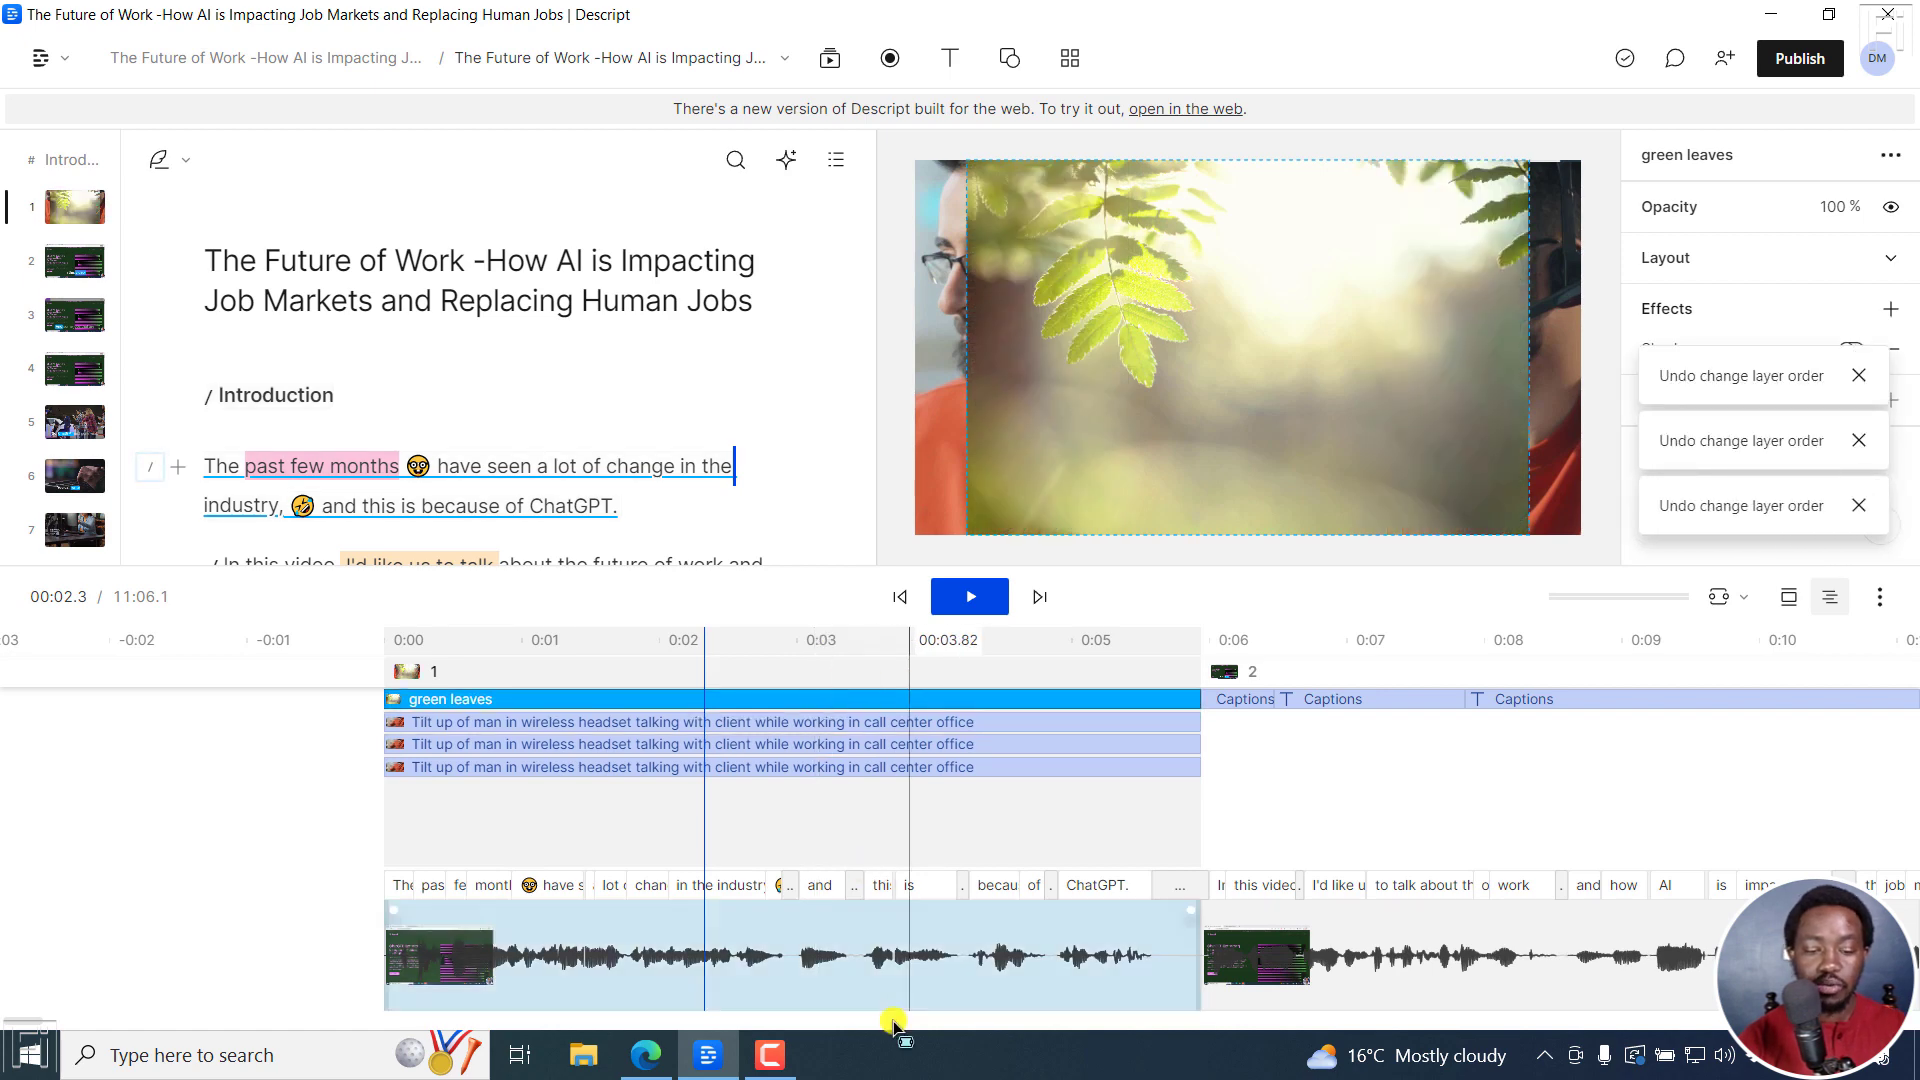
# Step: Return to the changelog in the browser and highlight the "ALL CAPS text layers" entry to read it
pyautogui.click(646, 1055)
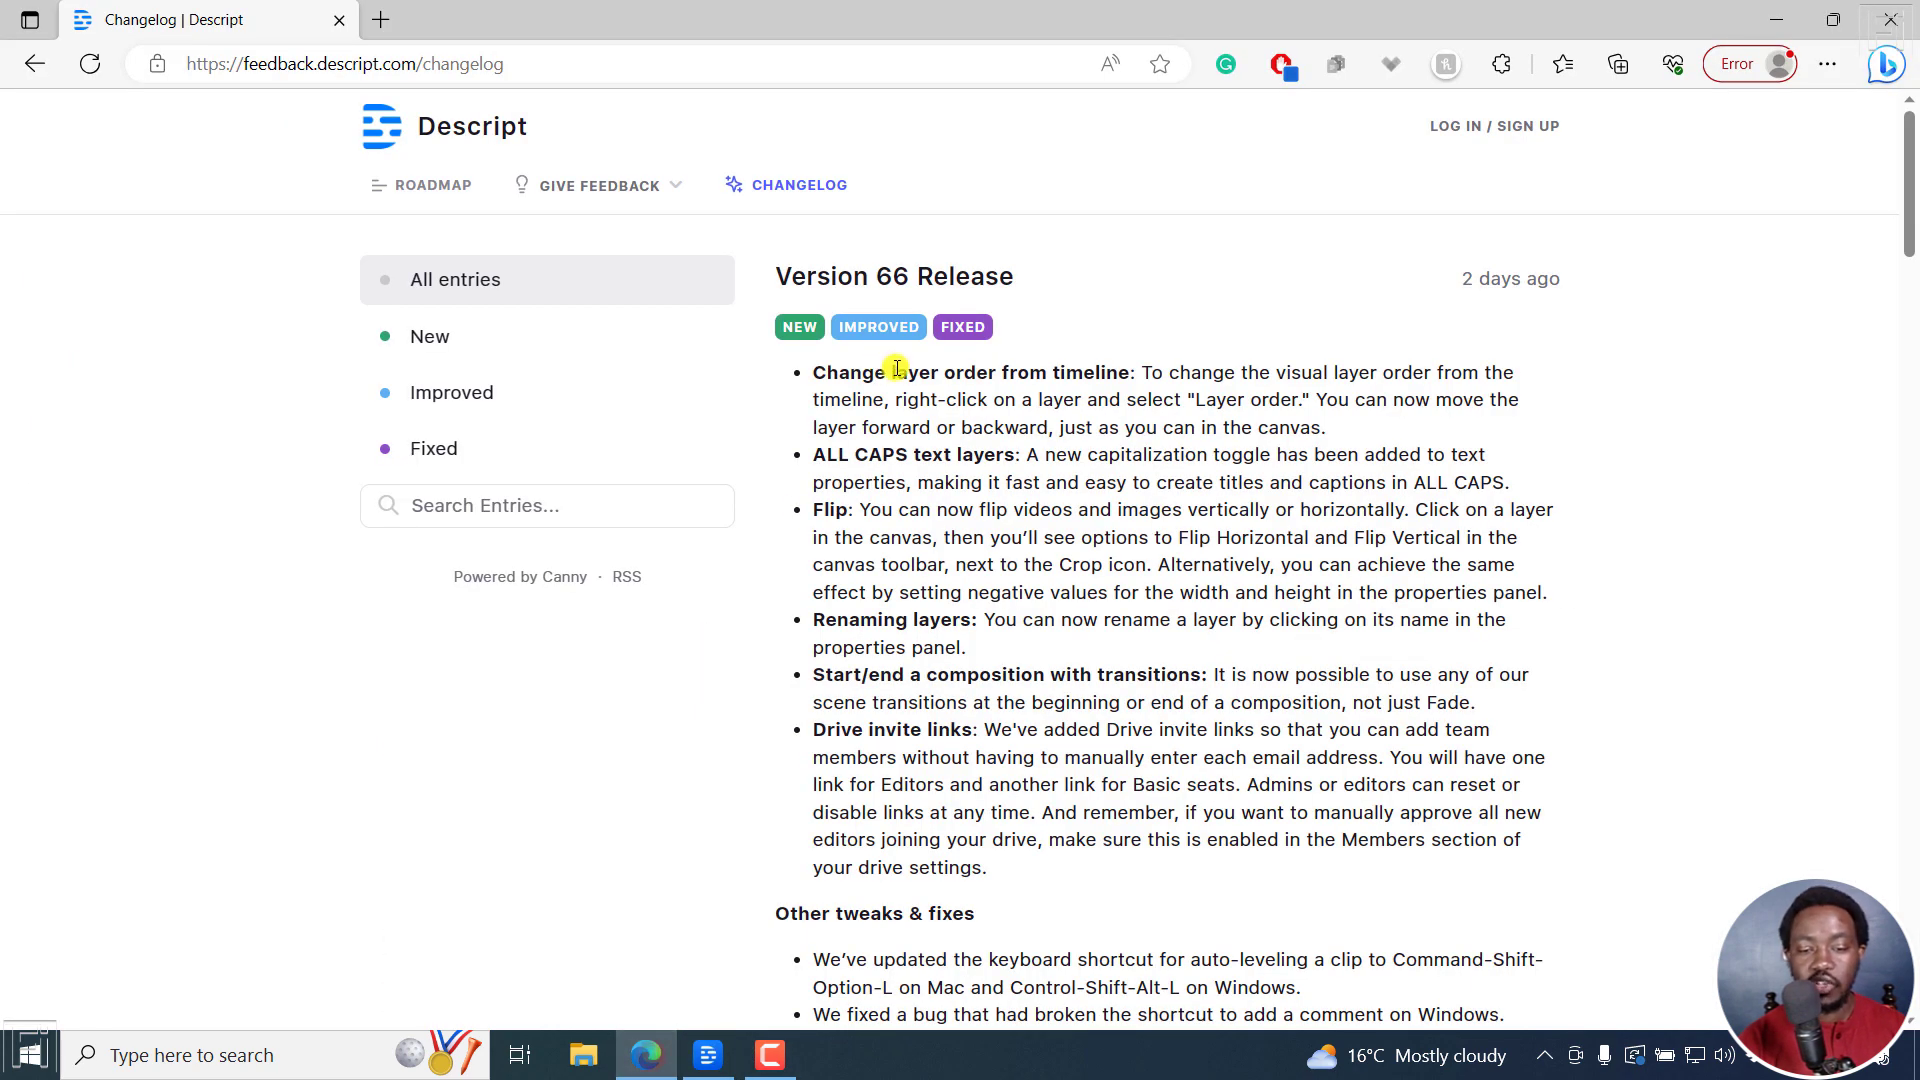
pyautogui.moveTo(896, 369); pyautogui.dragTo(1123, 380)
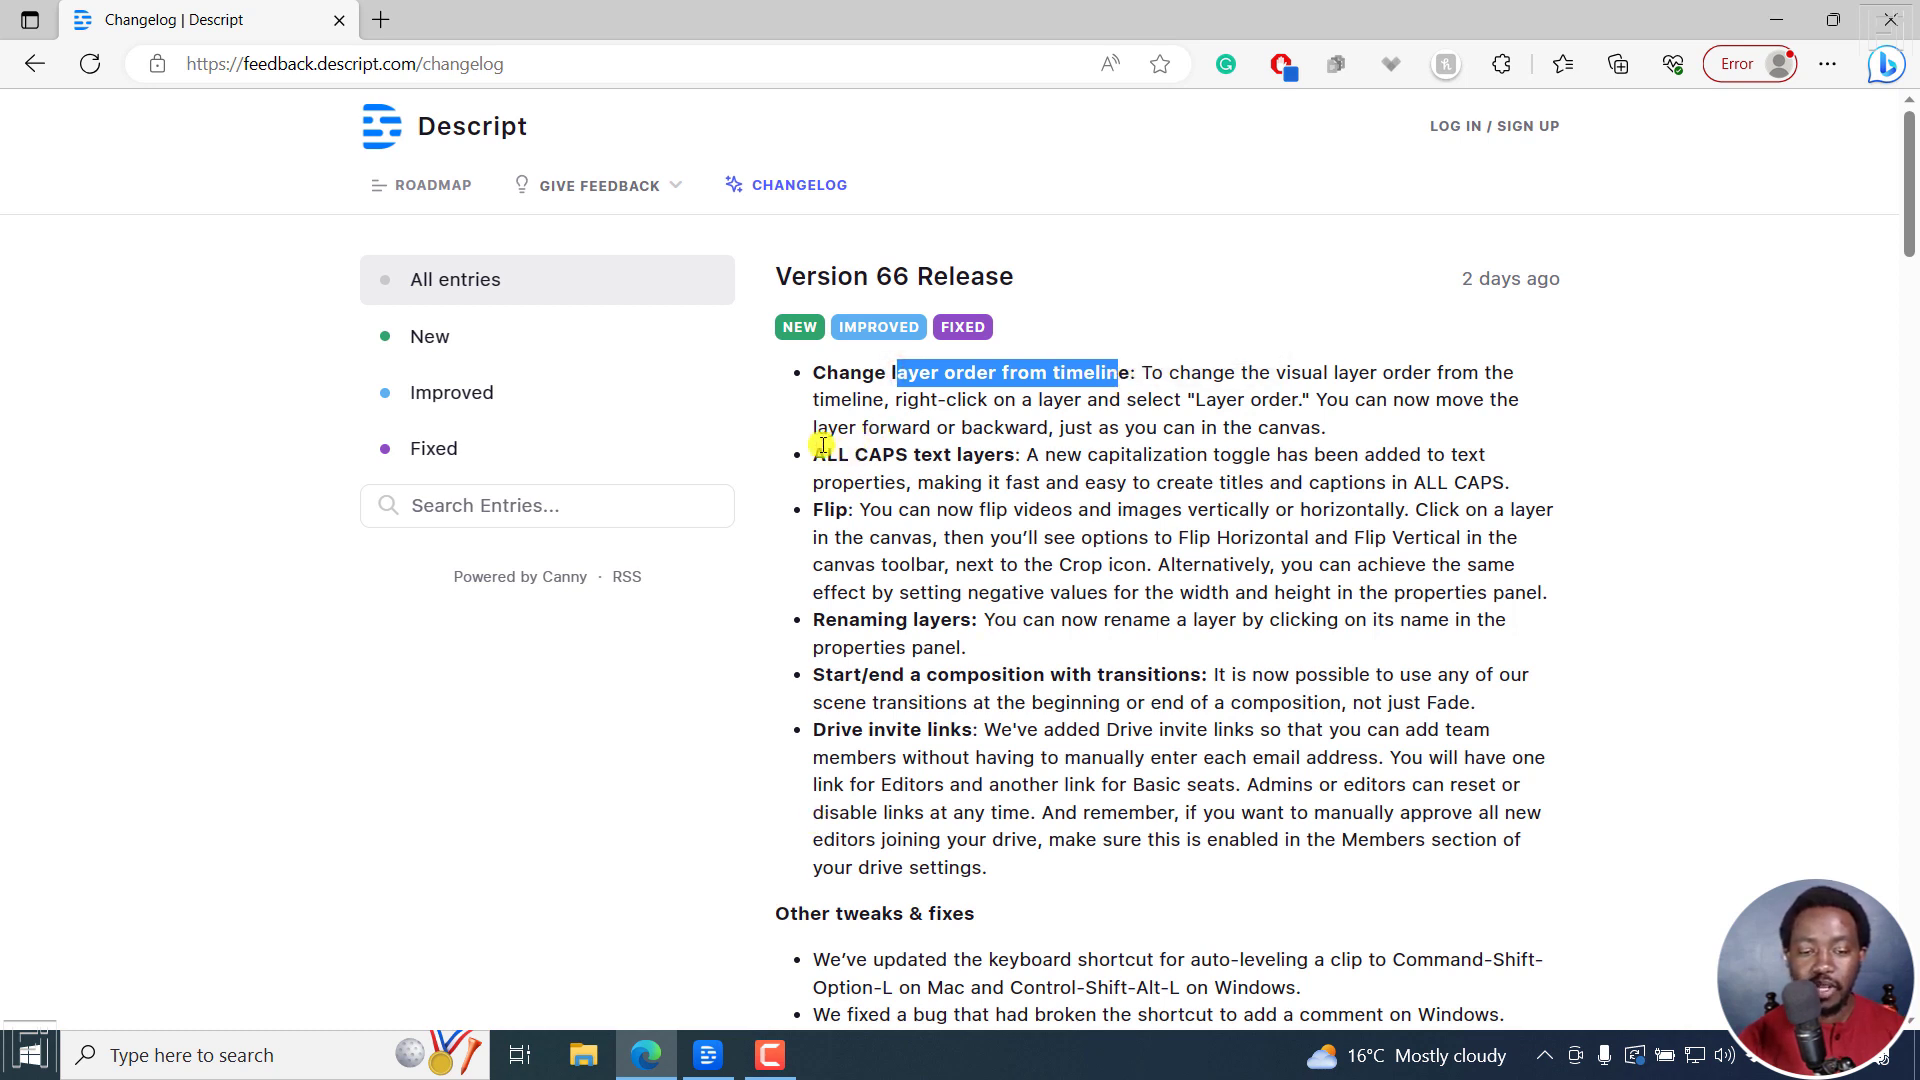
pyautogui.moveTo(813, 456); pyautogui.dragTo(1097, 484)
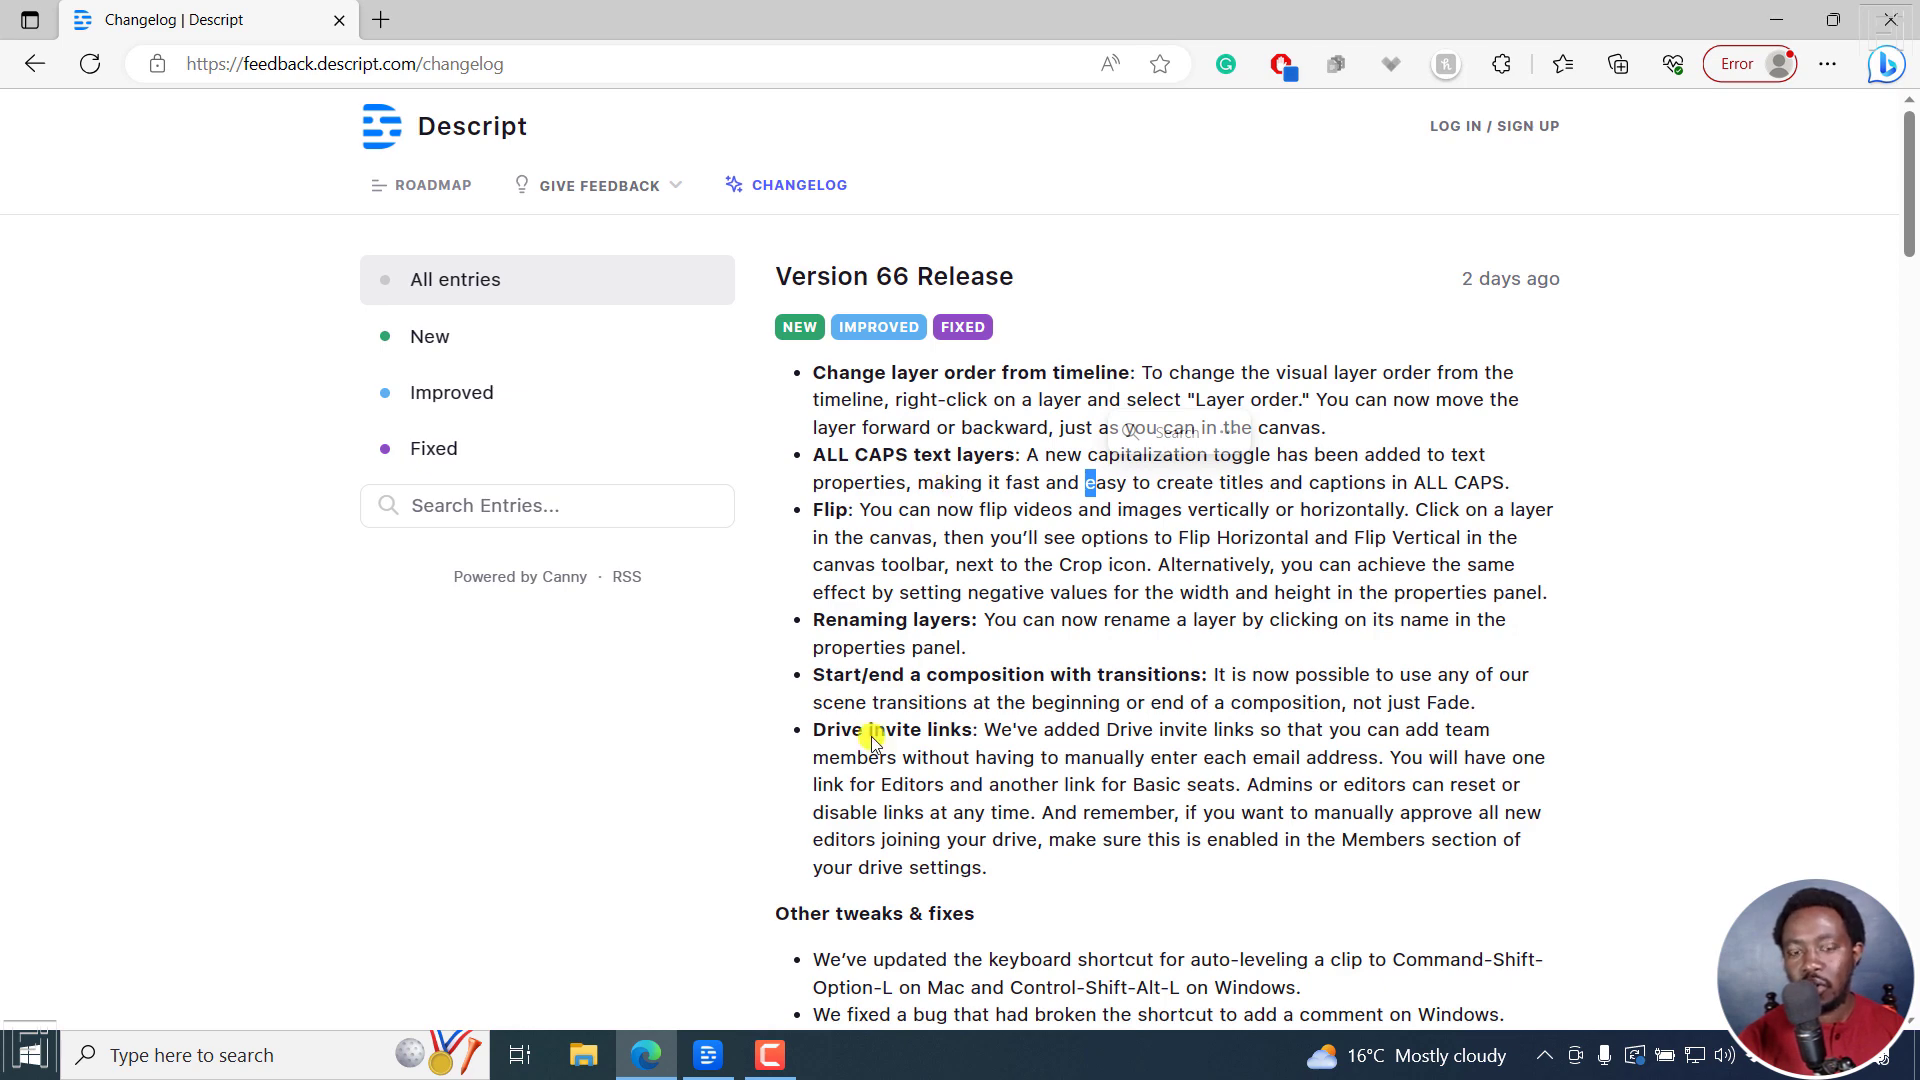
# Step: Switch back to Descript and play scene 2 from its start to preview the captions, pausing after a few words
pyautogui.click(712, 1058)
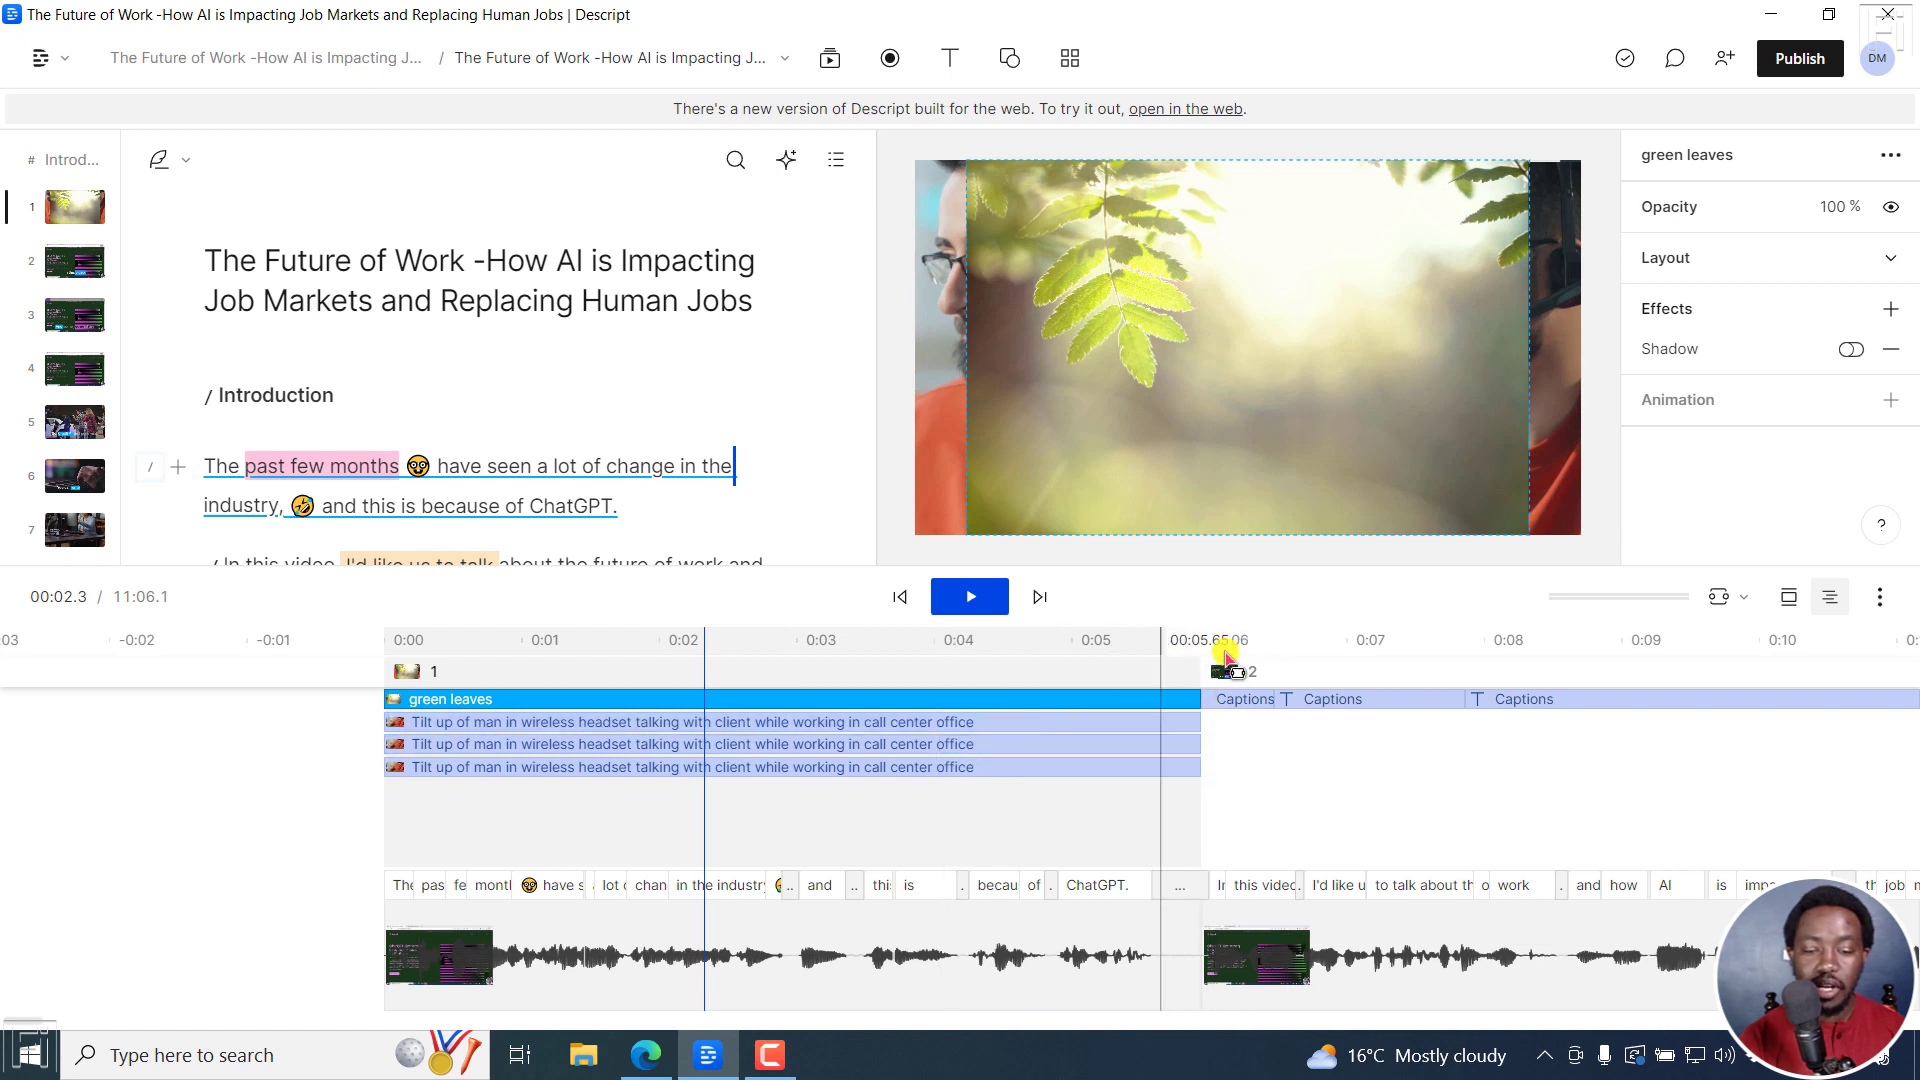
pyautogui.click(1304, 645)
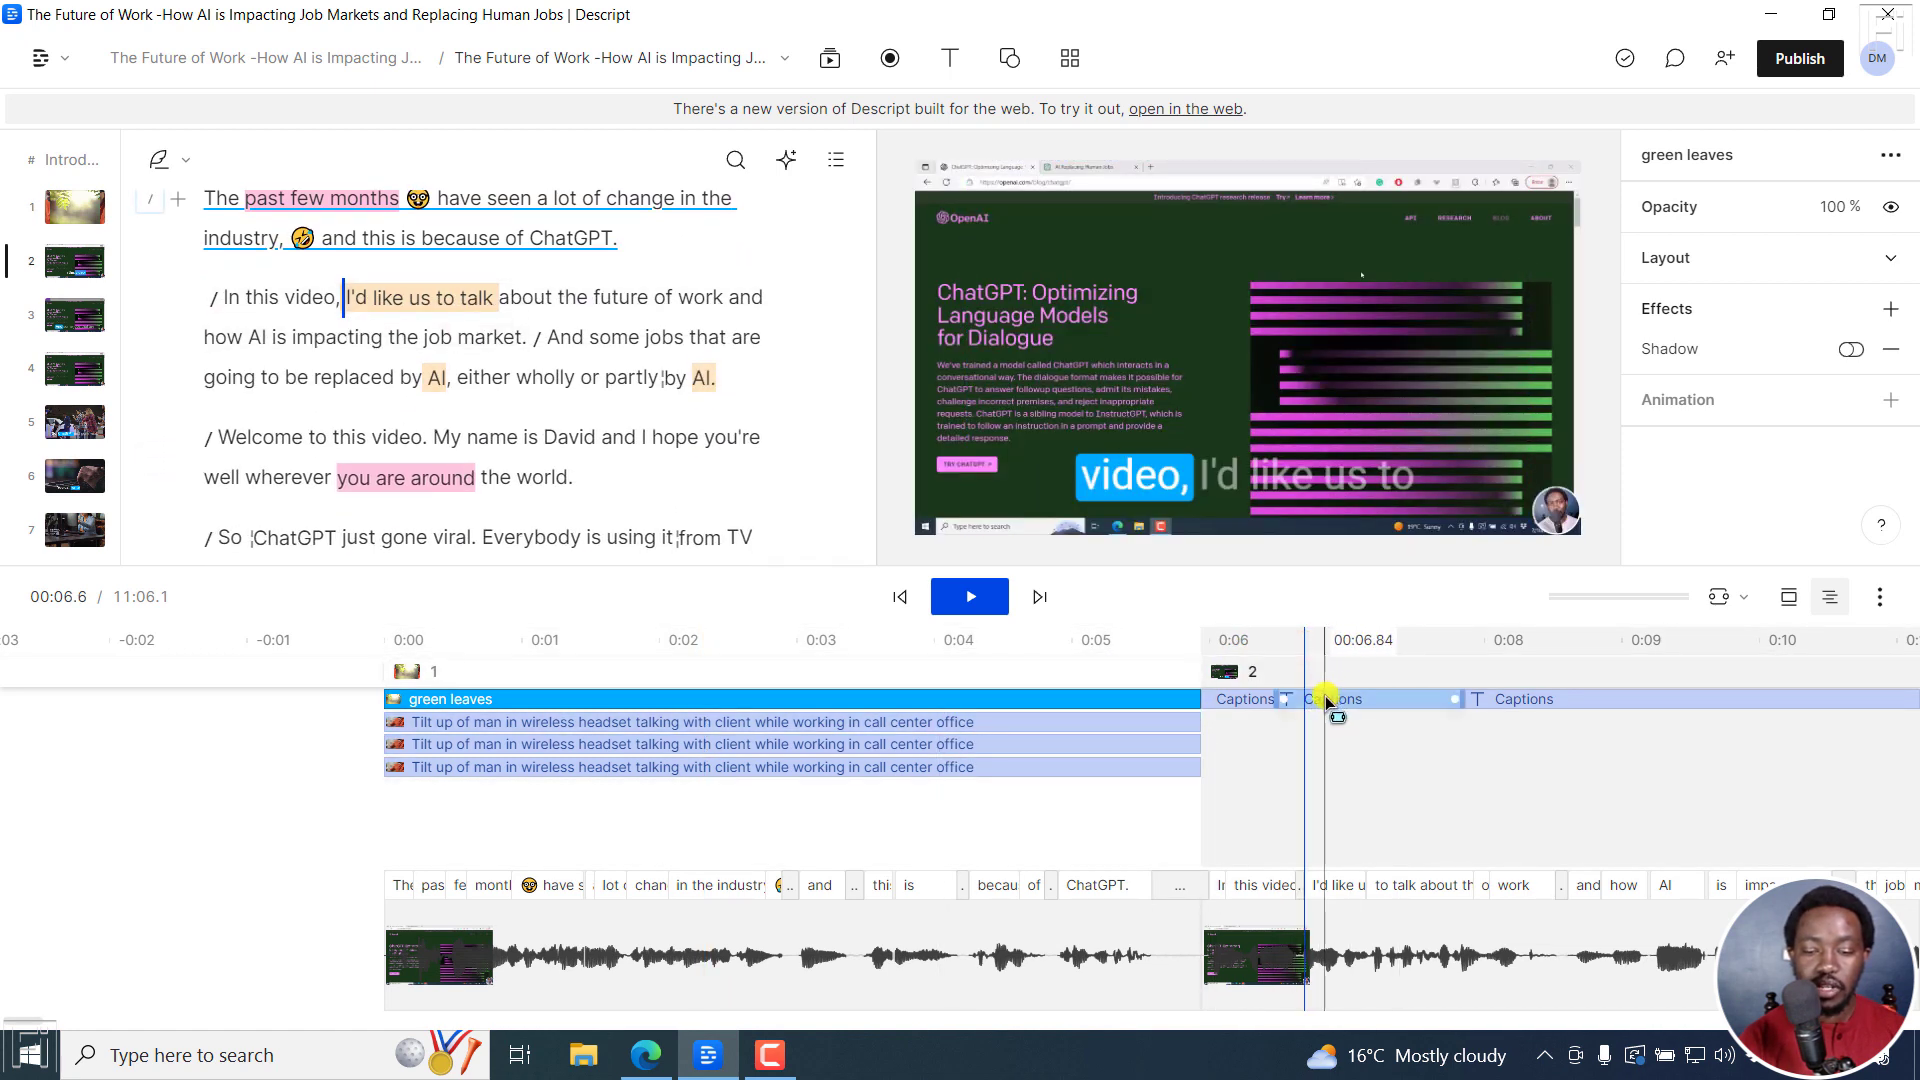
pyautogui.click(1208, 639)
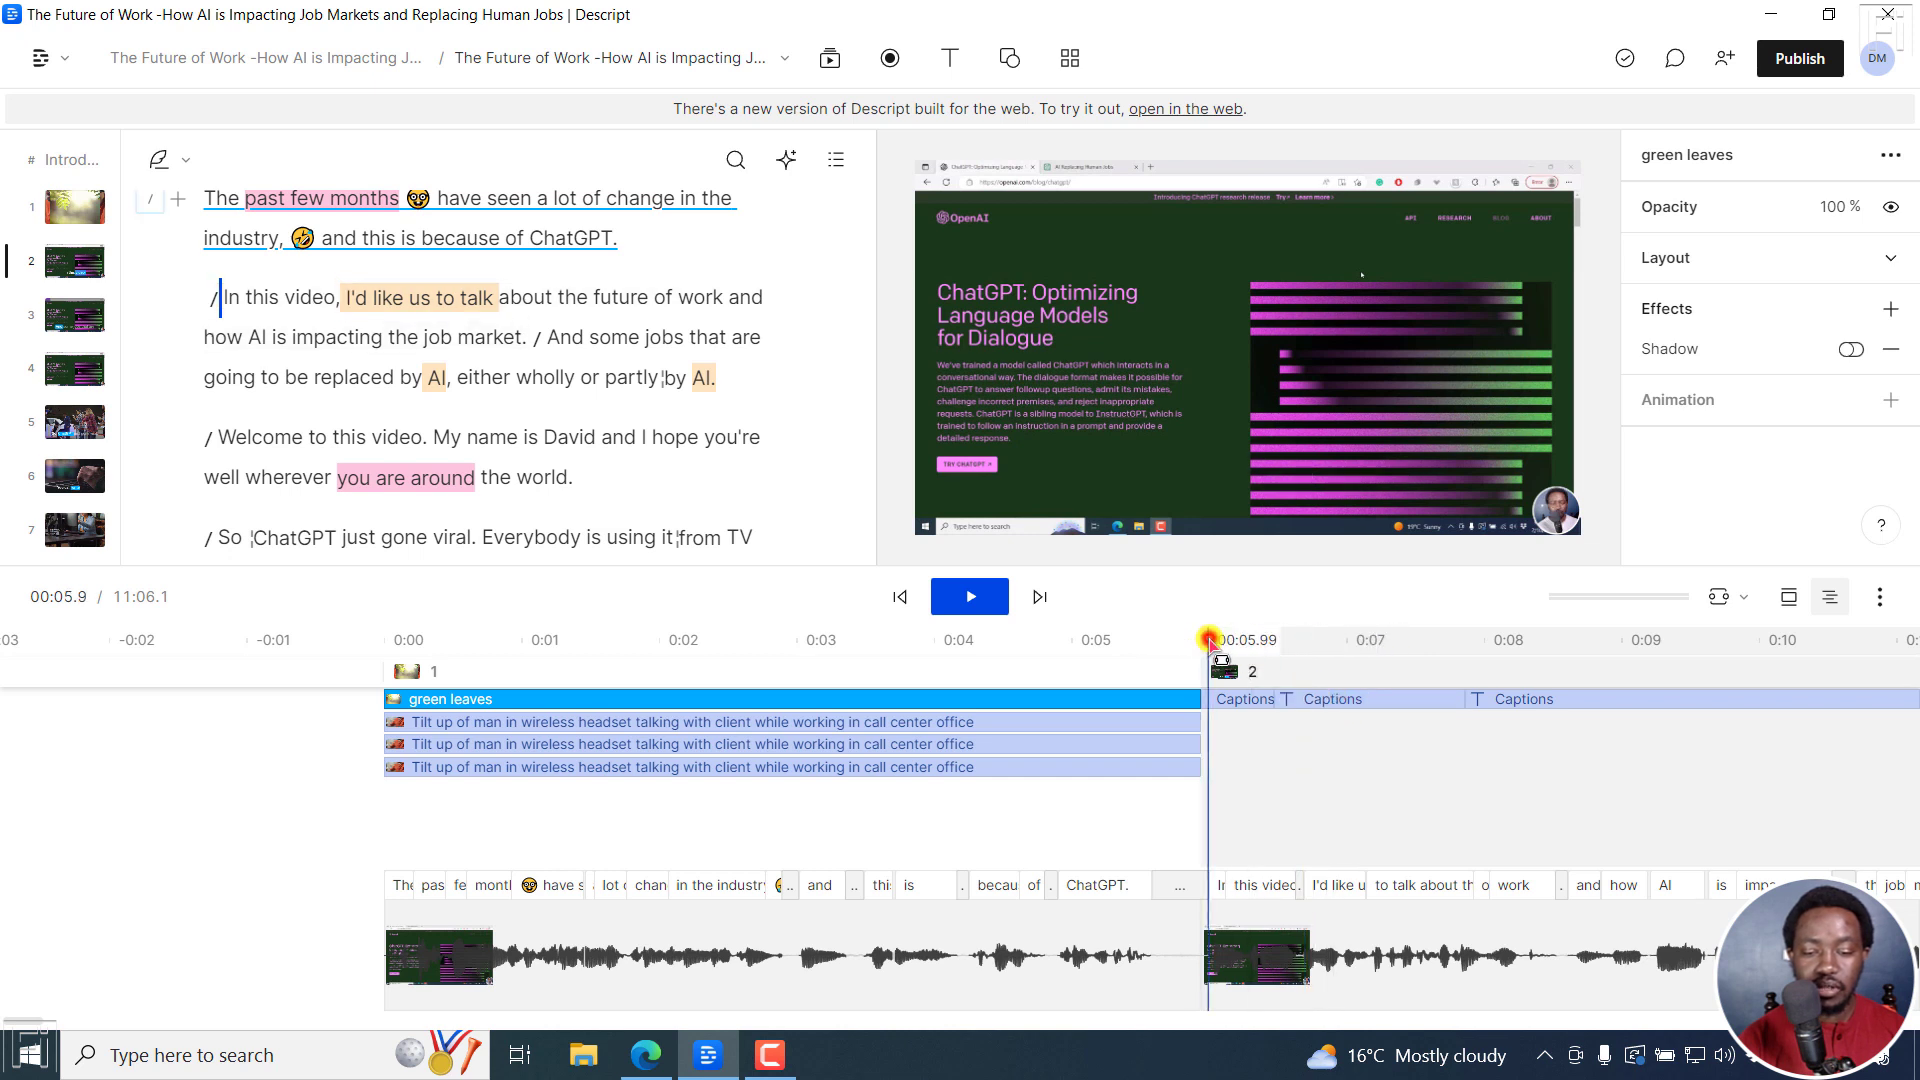
pyautogui.press('space')
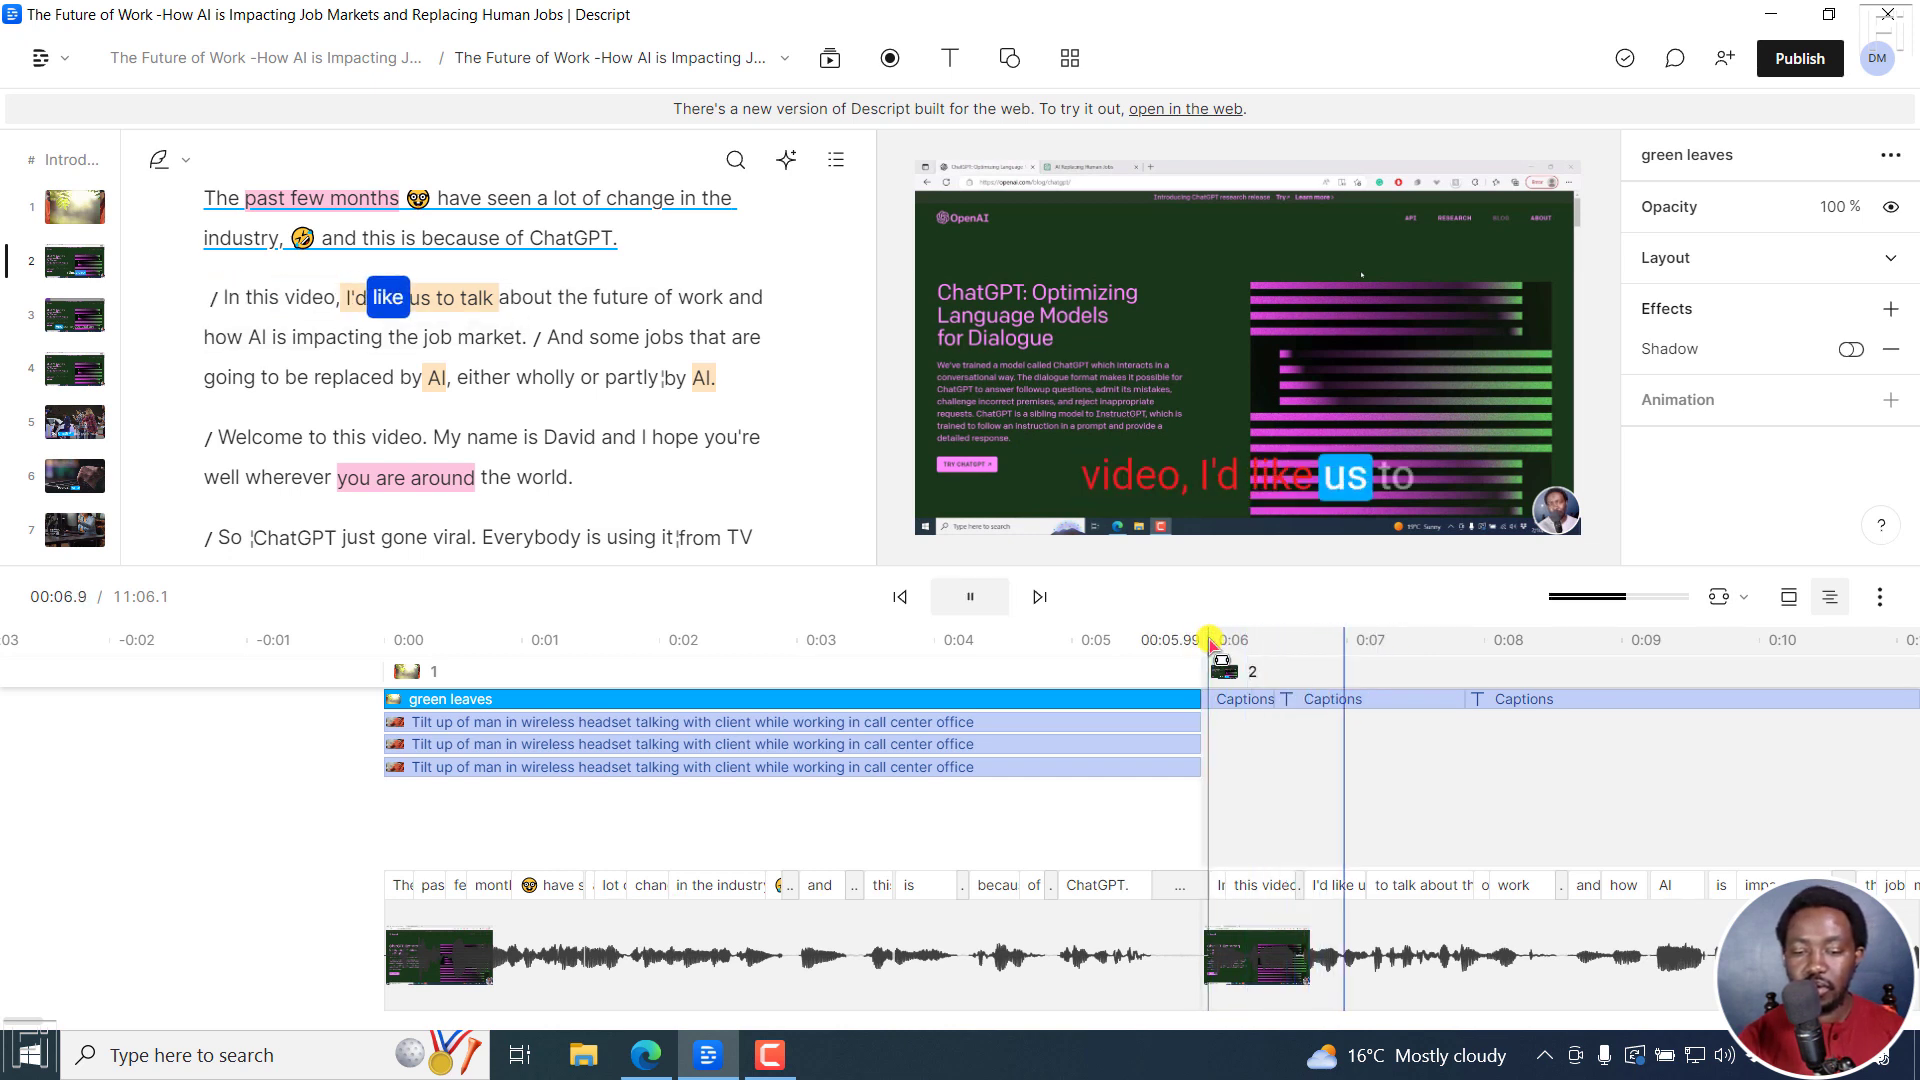
pyautogui.press('space')
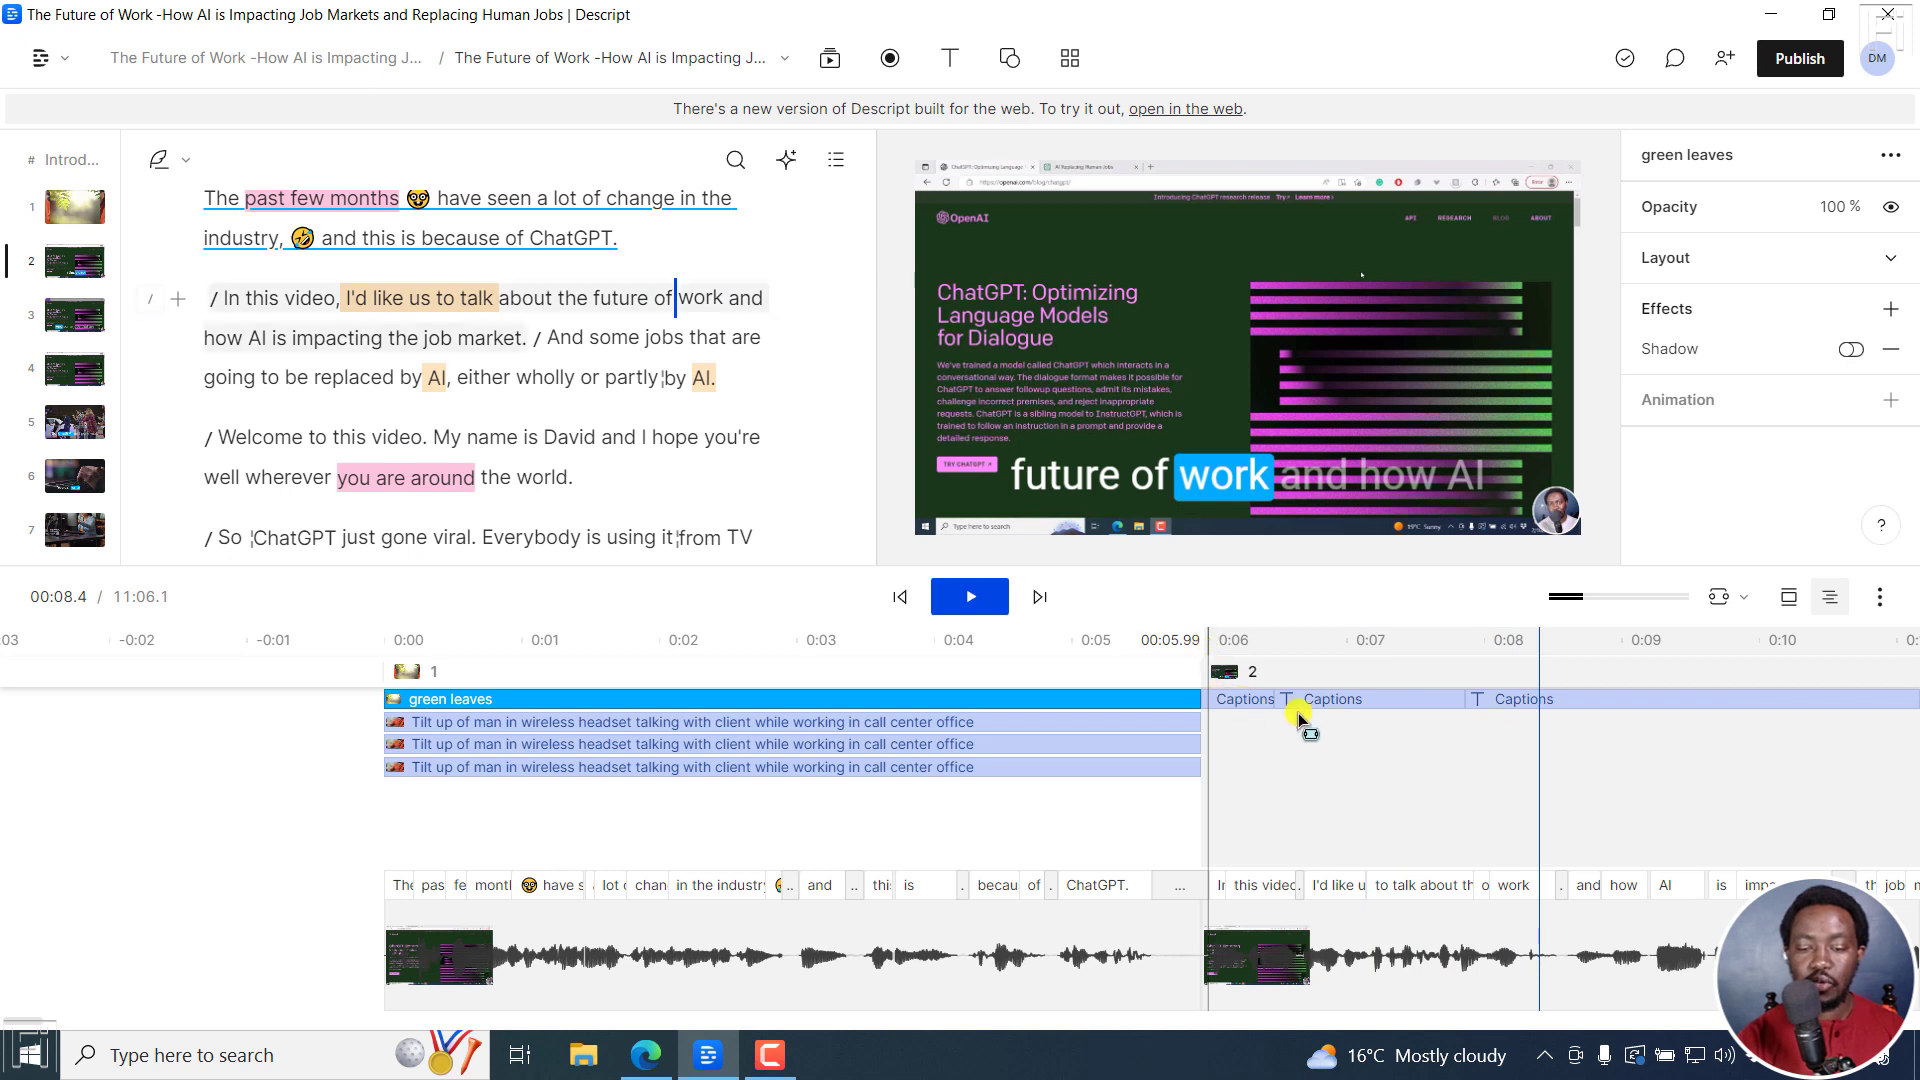
# Step: Enlarge the canvas area and set the second captions layer in scene 2 to all caps
pyautogui.click(1332, 699)
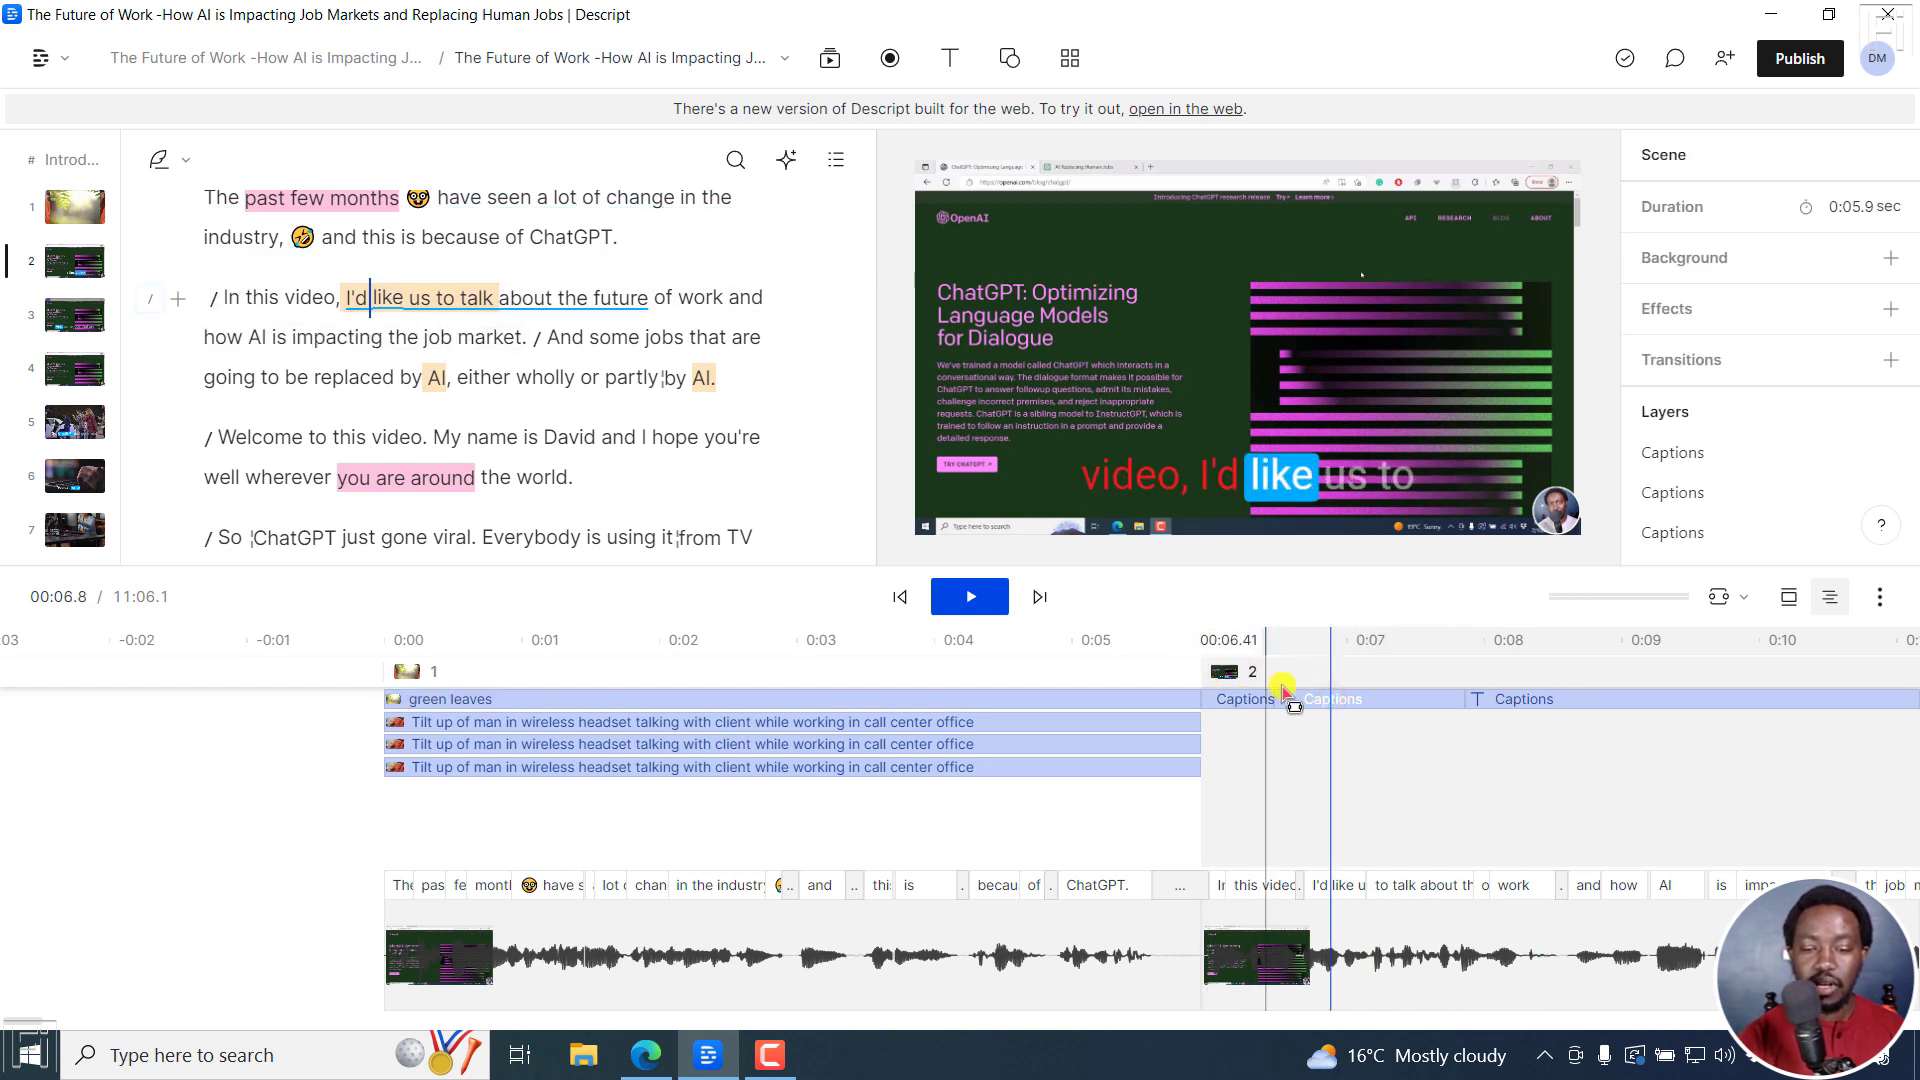
pyautogui.moveTo(1289, 578); pyautogui.dragTo(1291, 690)
pyautogui.click(1288, 548)
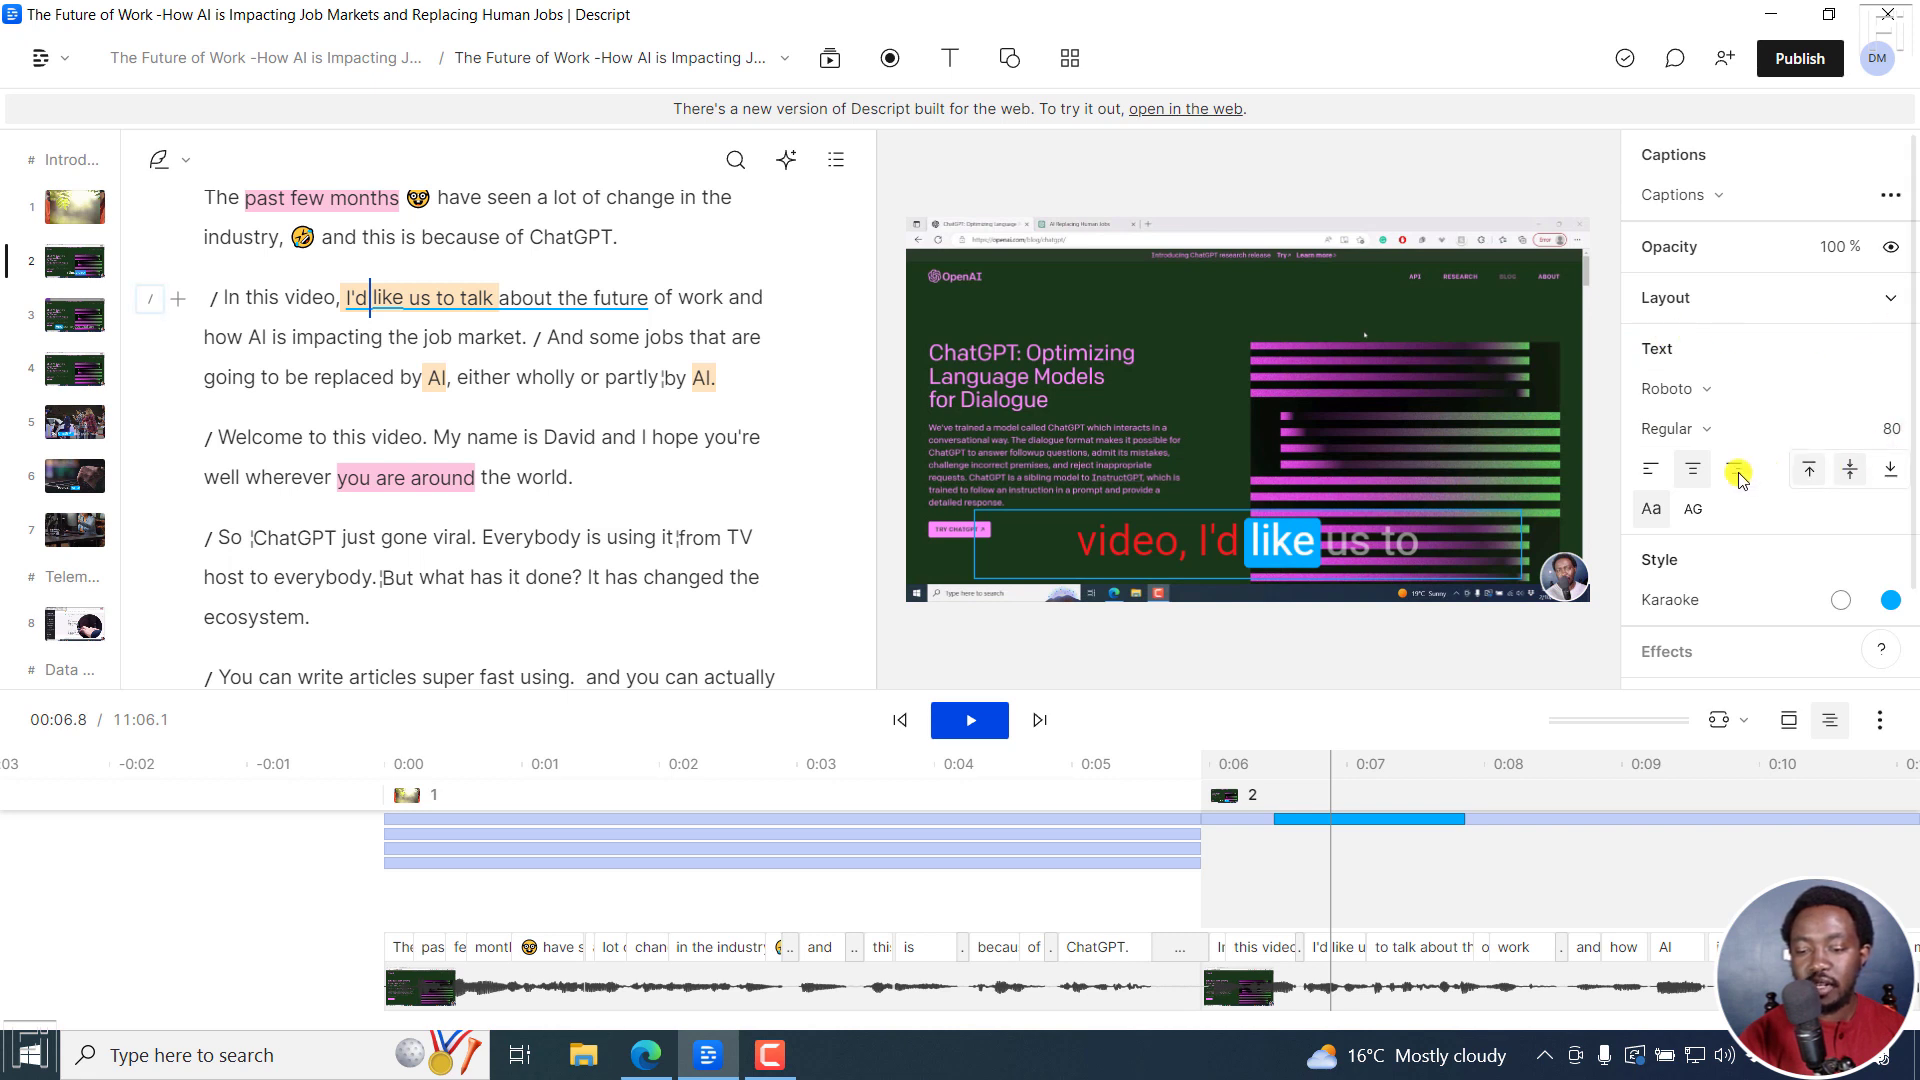
pyautogui.click(1697, 511)
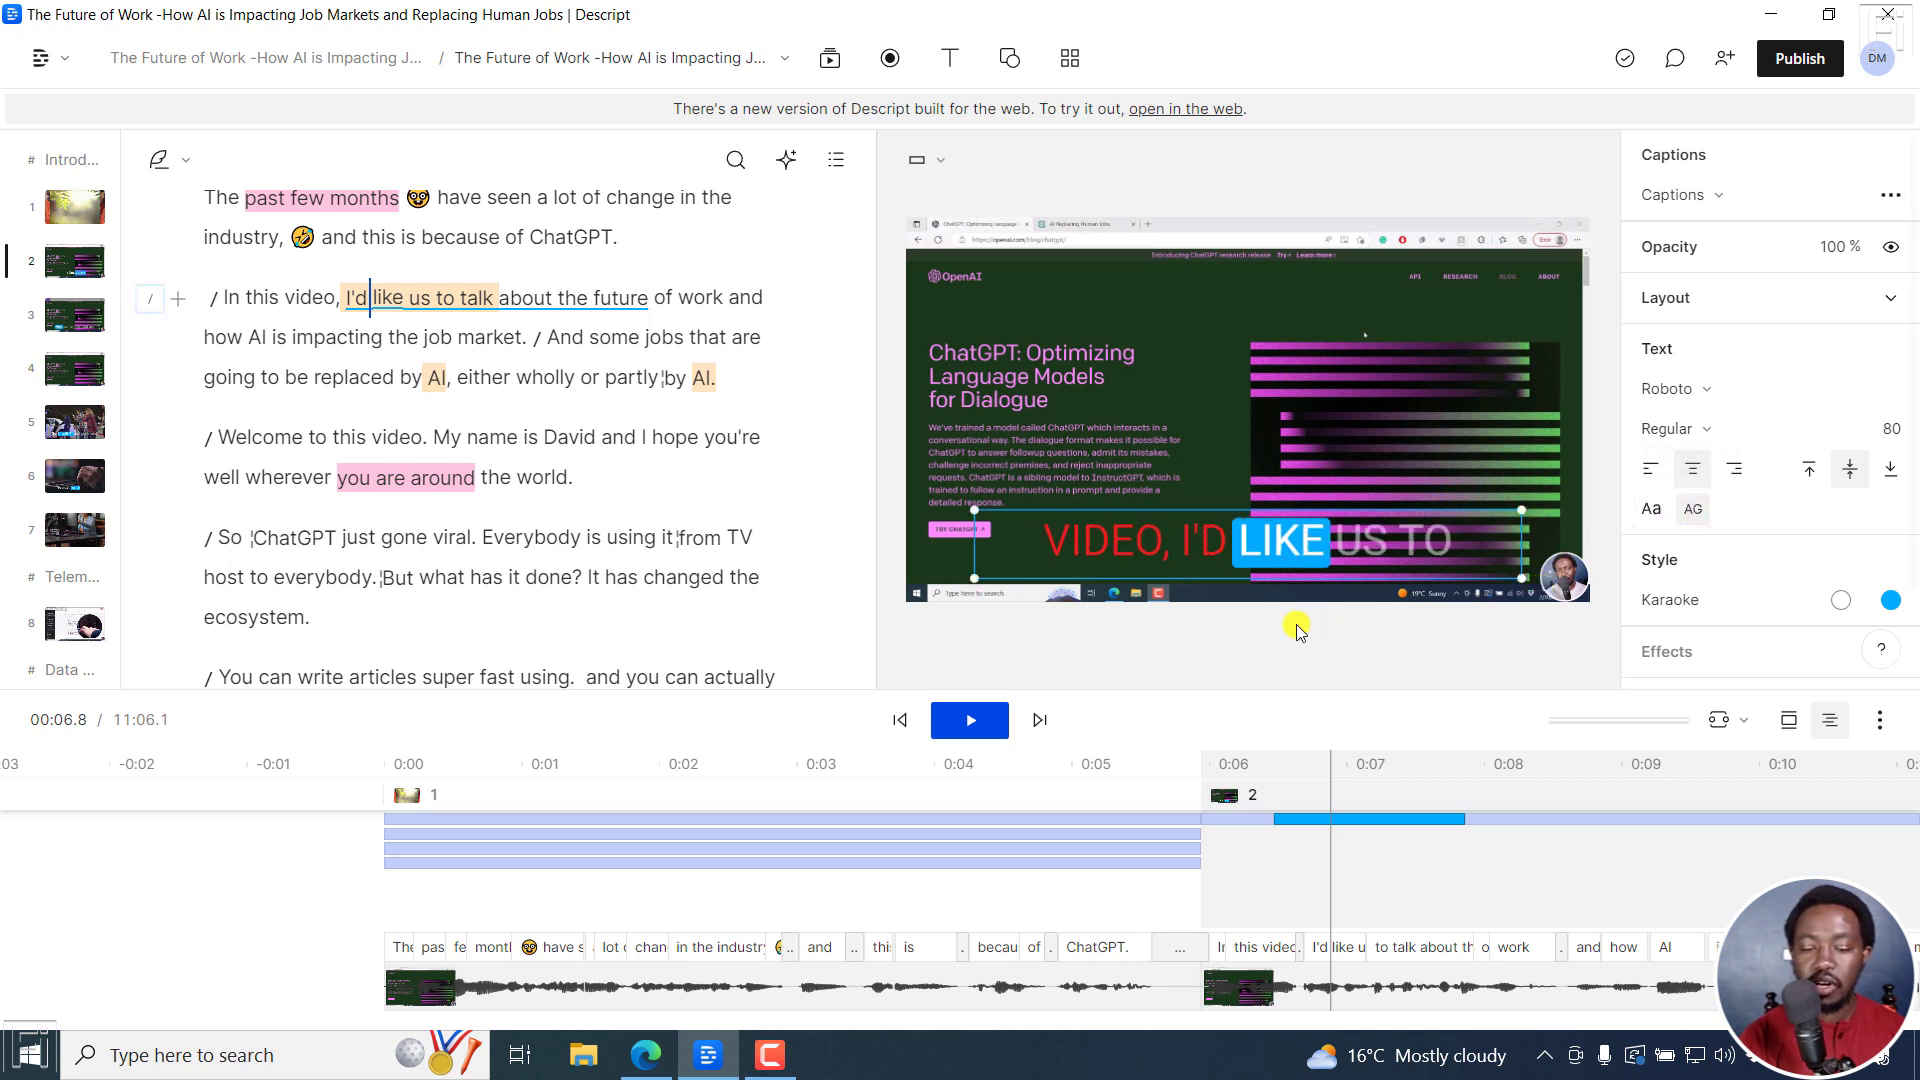
# Step: Enlarge the timeline area so layer names show, and play scene 2 from its start to preview its captions layers
pyautogui.click(1238, 760)
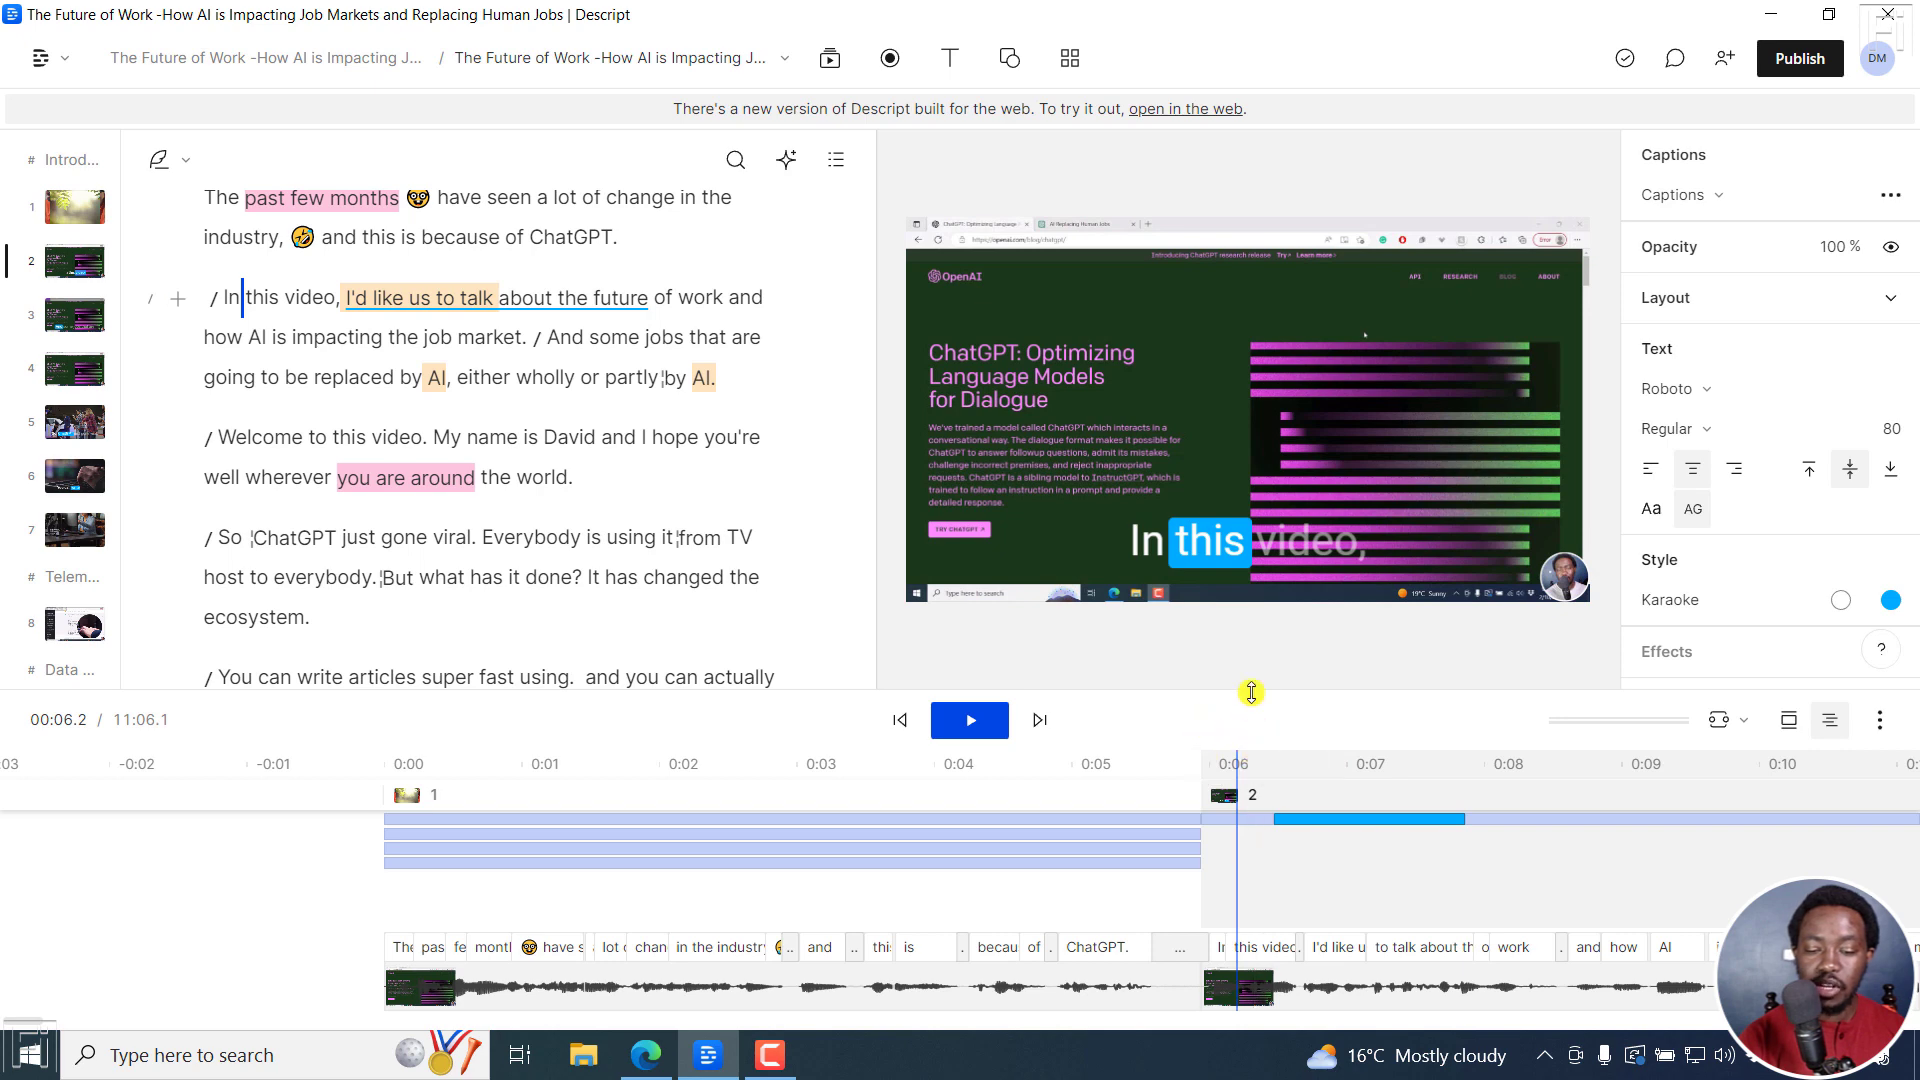
pyautogui.moveTo(1251, 687); pyautogui.dragTo(1221, 538)
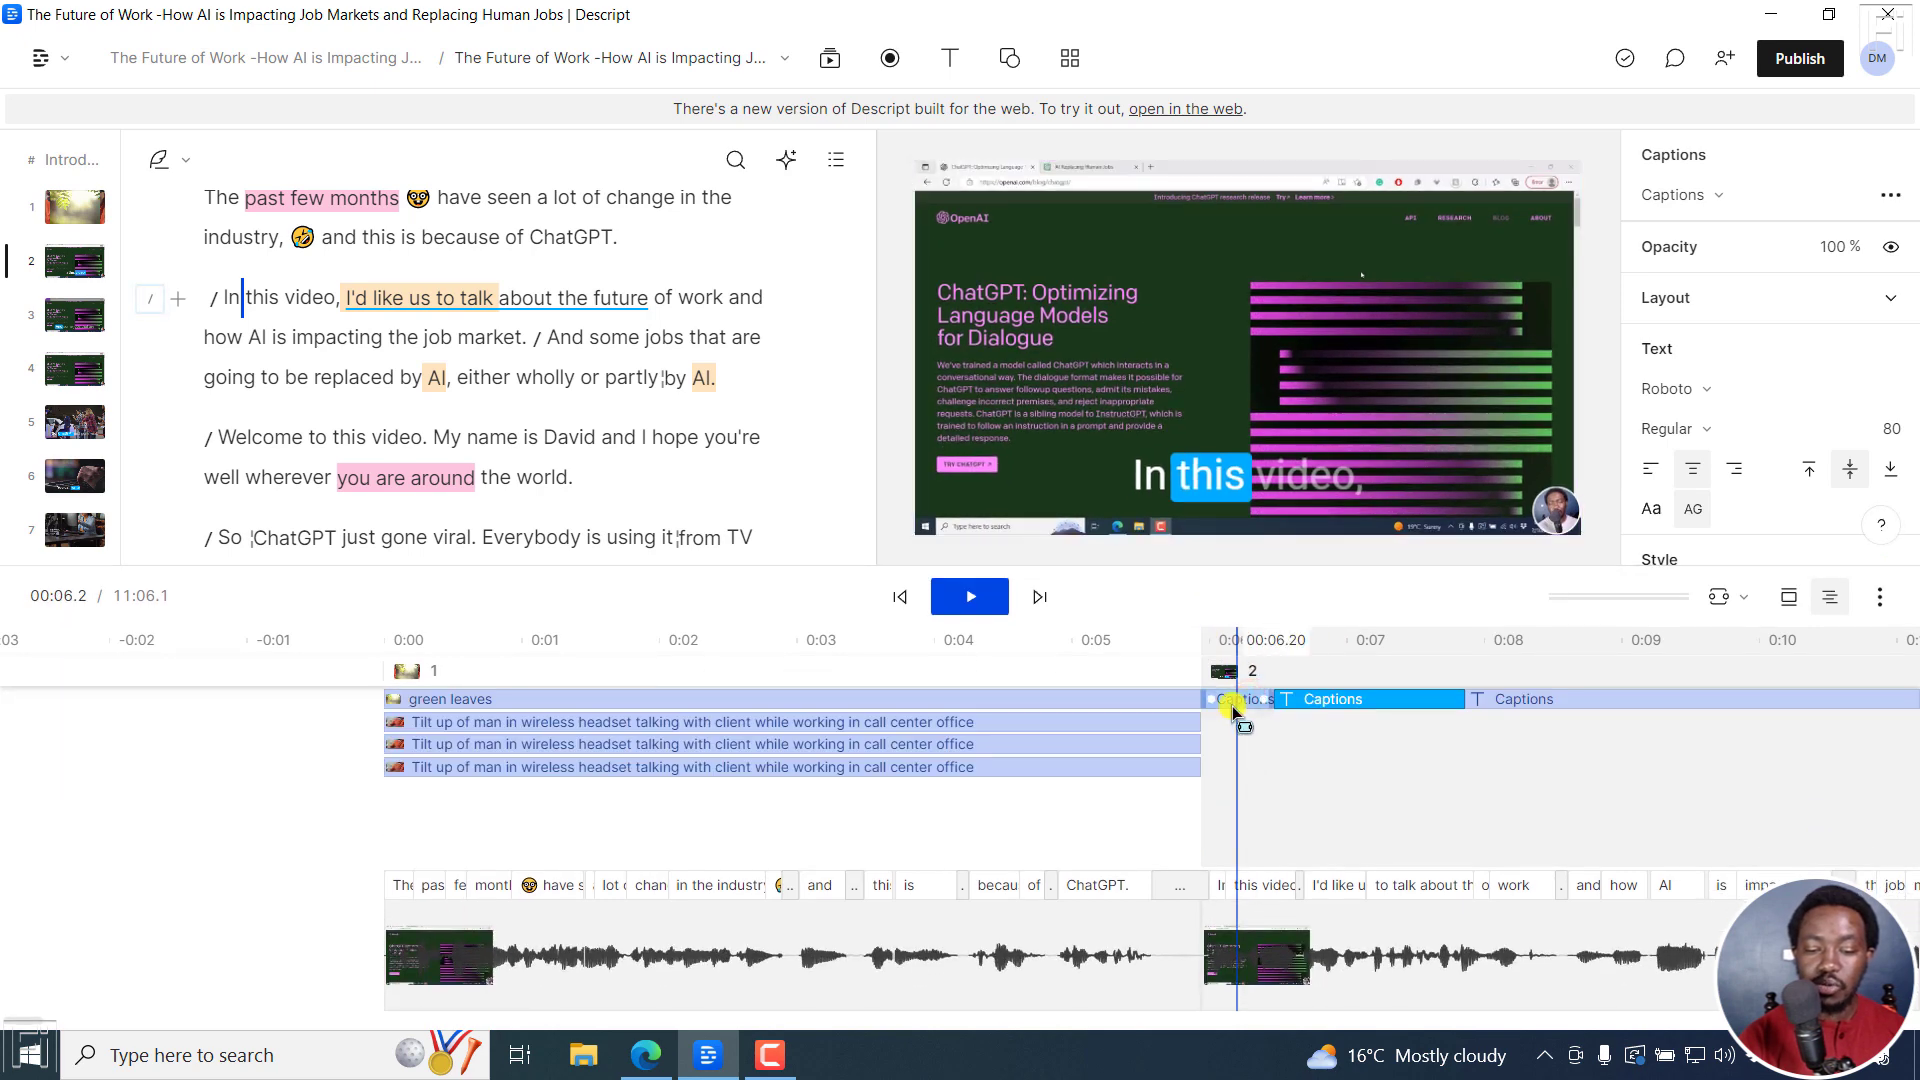
pyautogui.click(1227, 697)
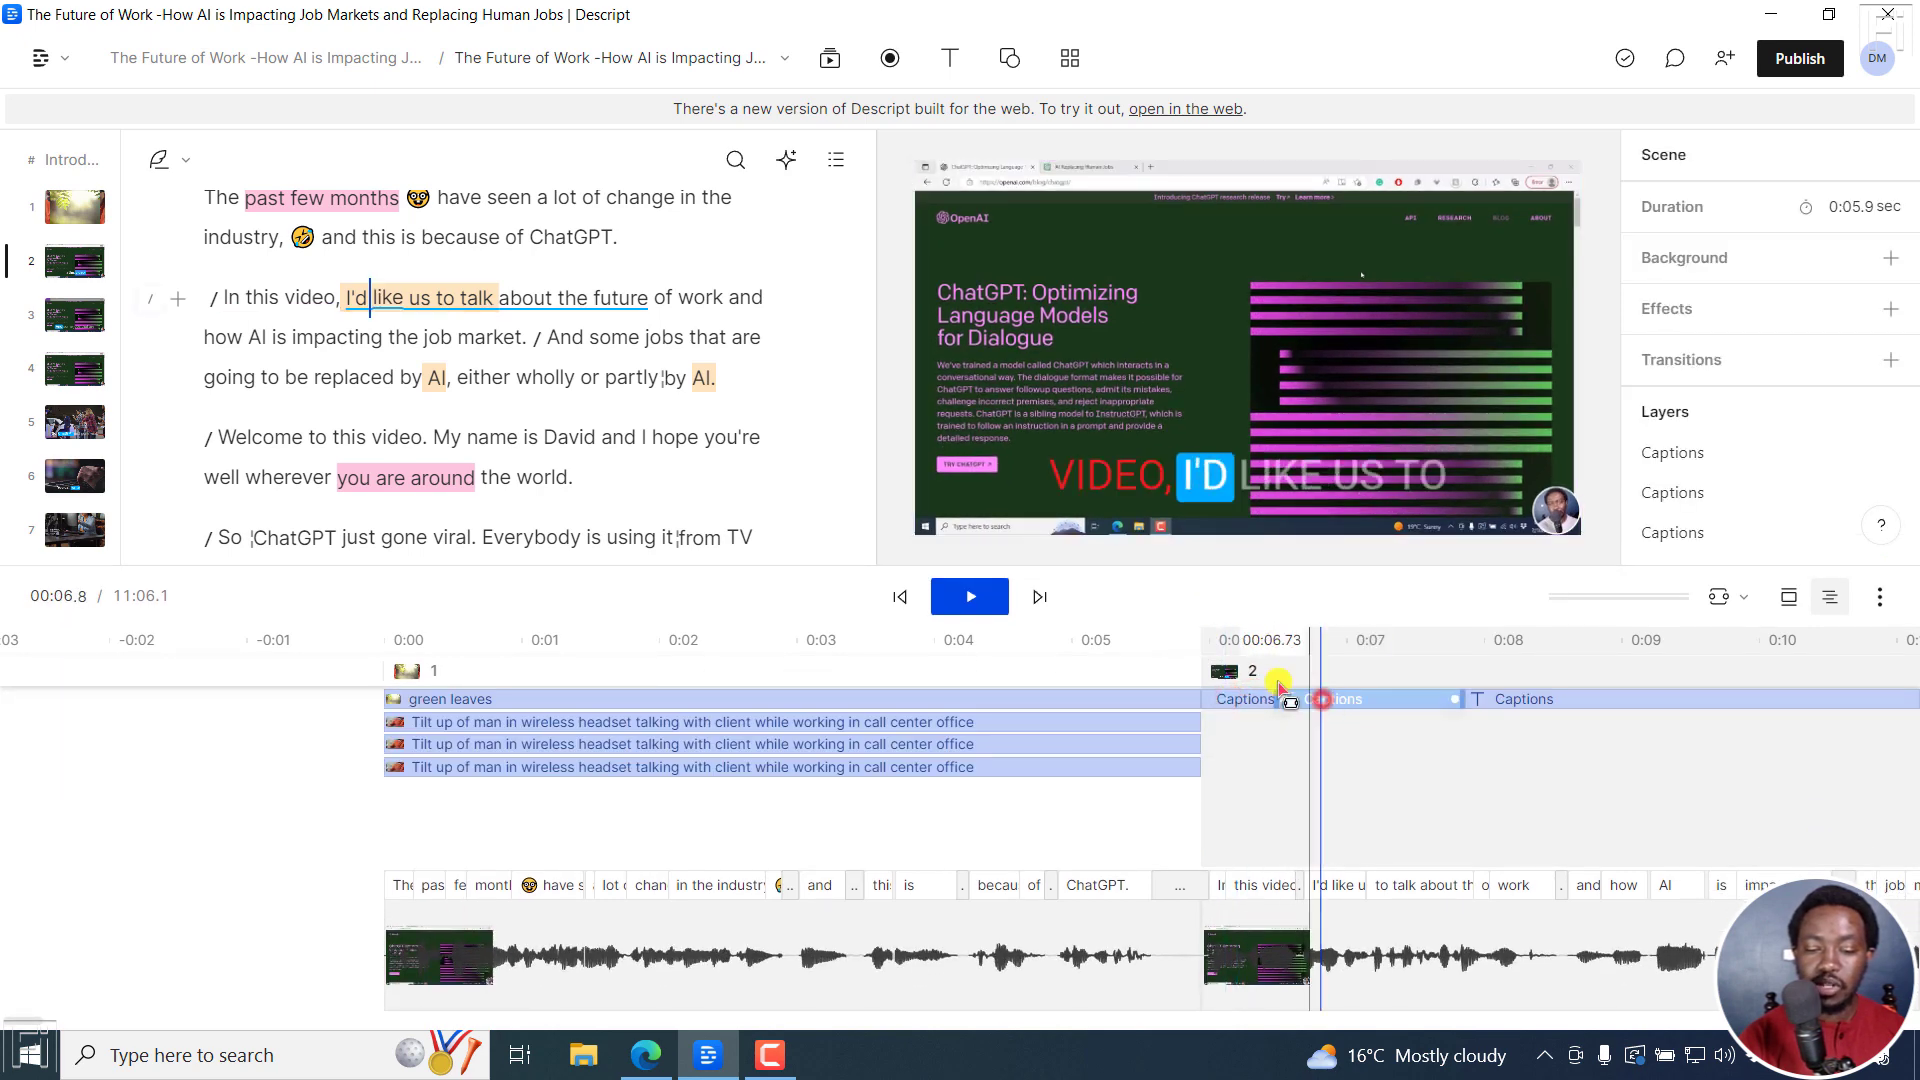
pyautogui.click(1206, 637)
pyautogui.press('space')
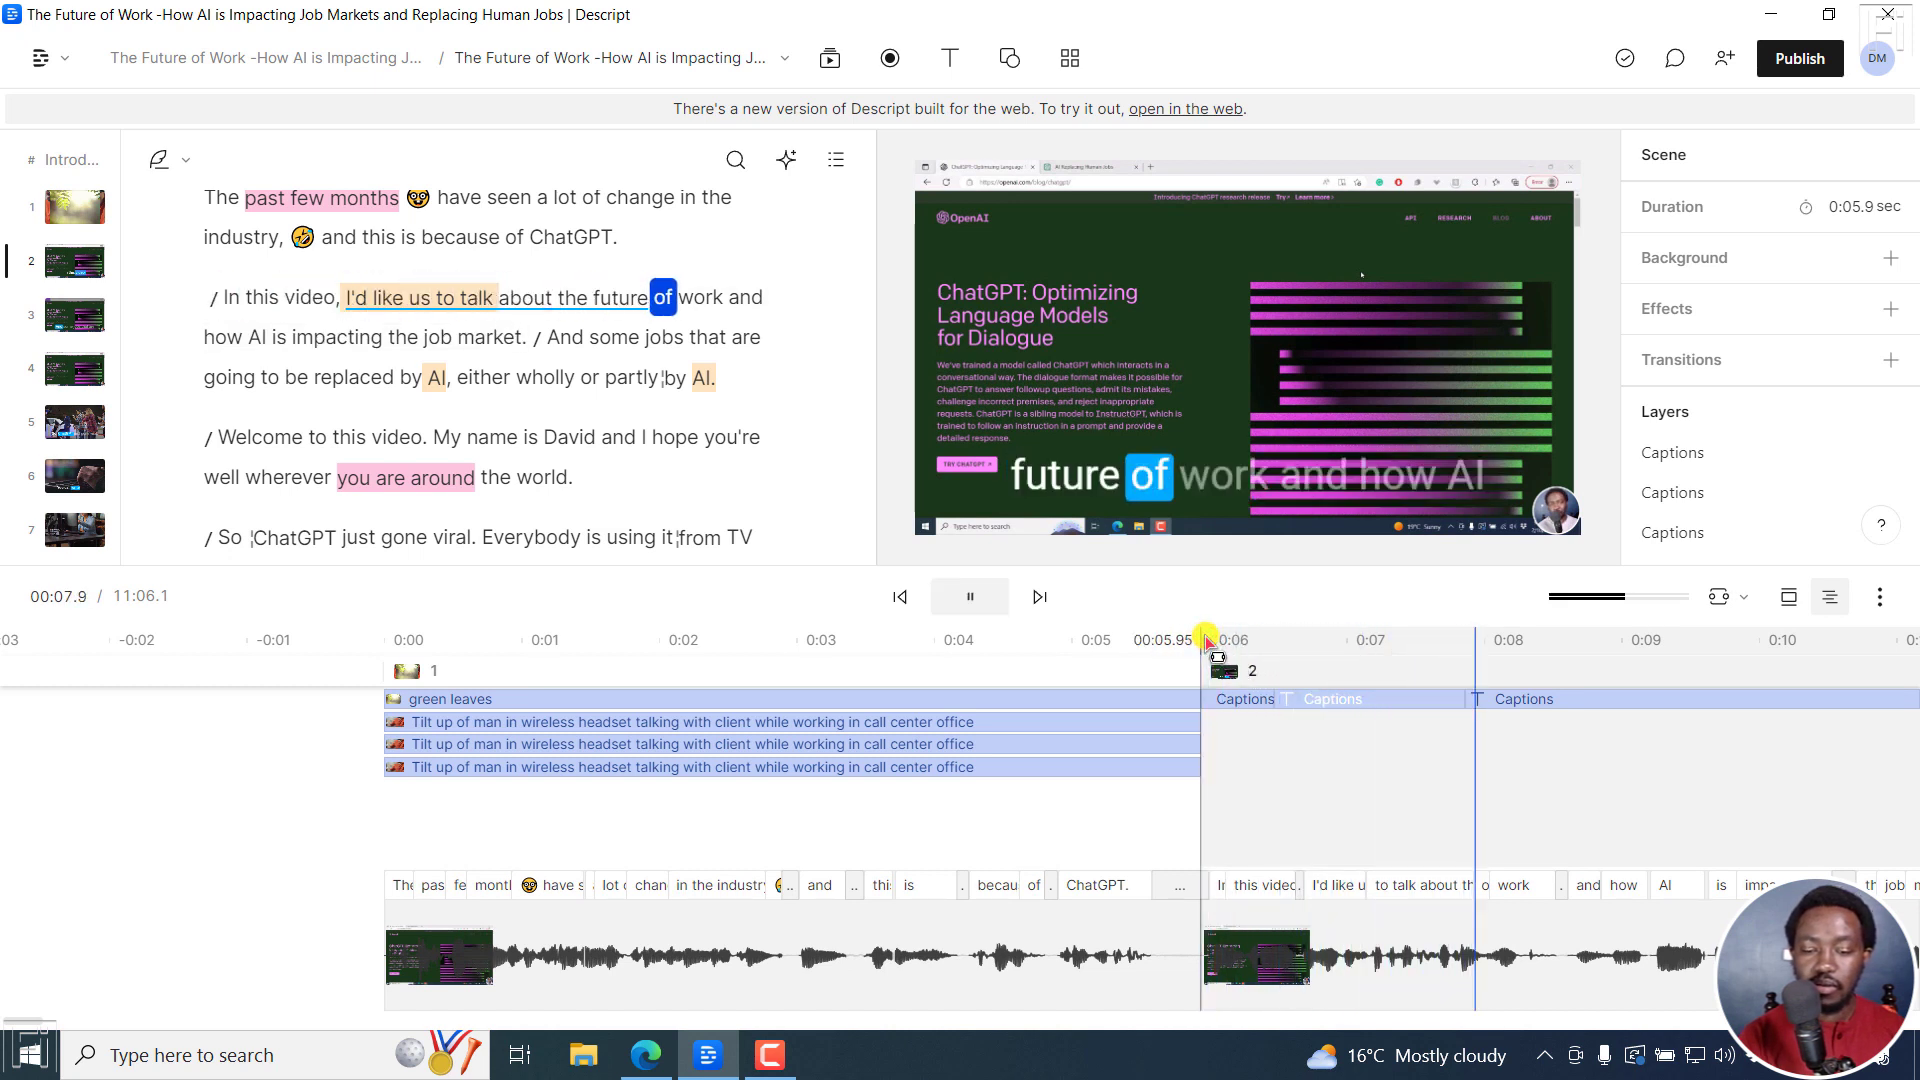
pyautogui.press('space')
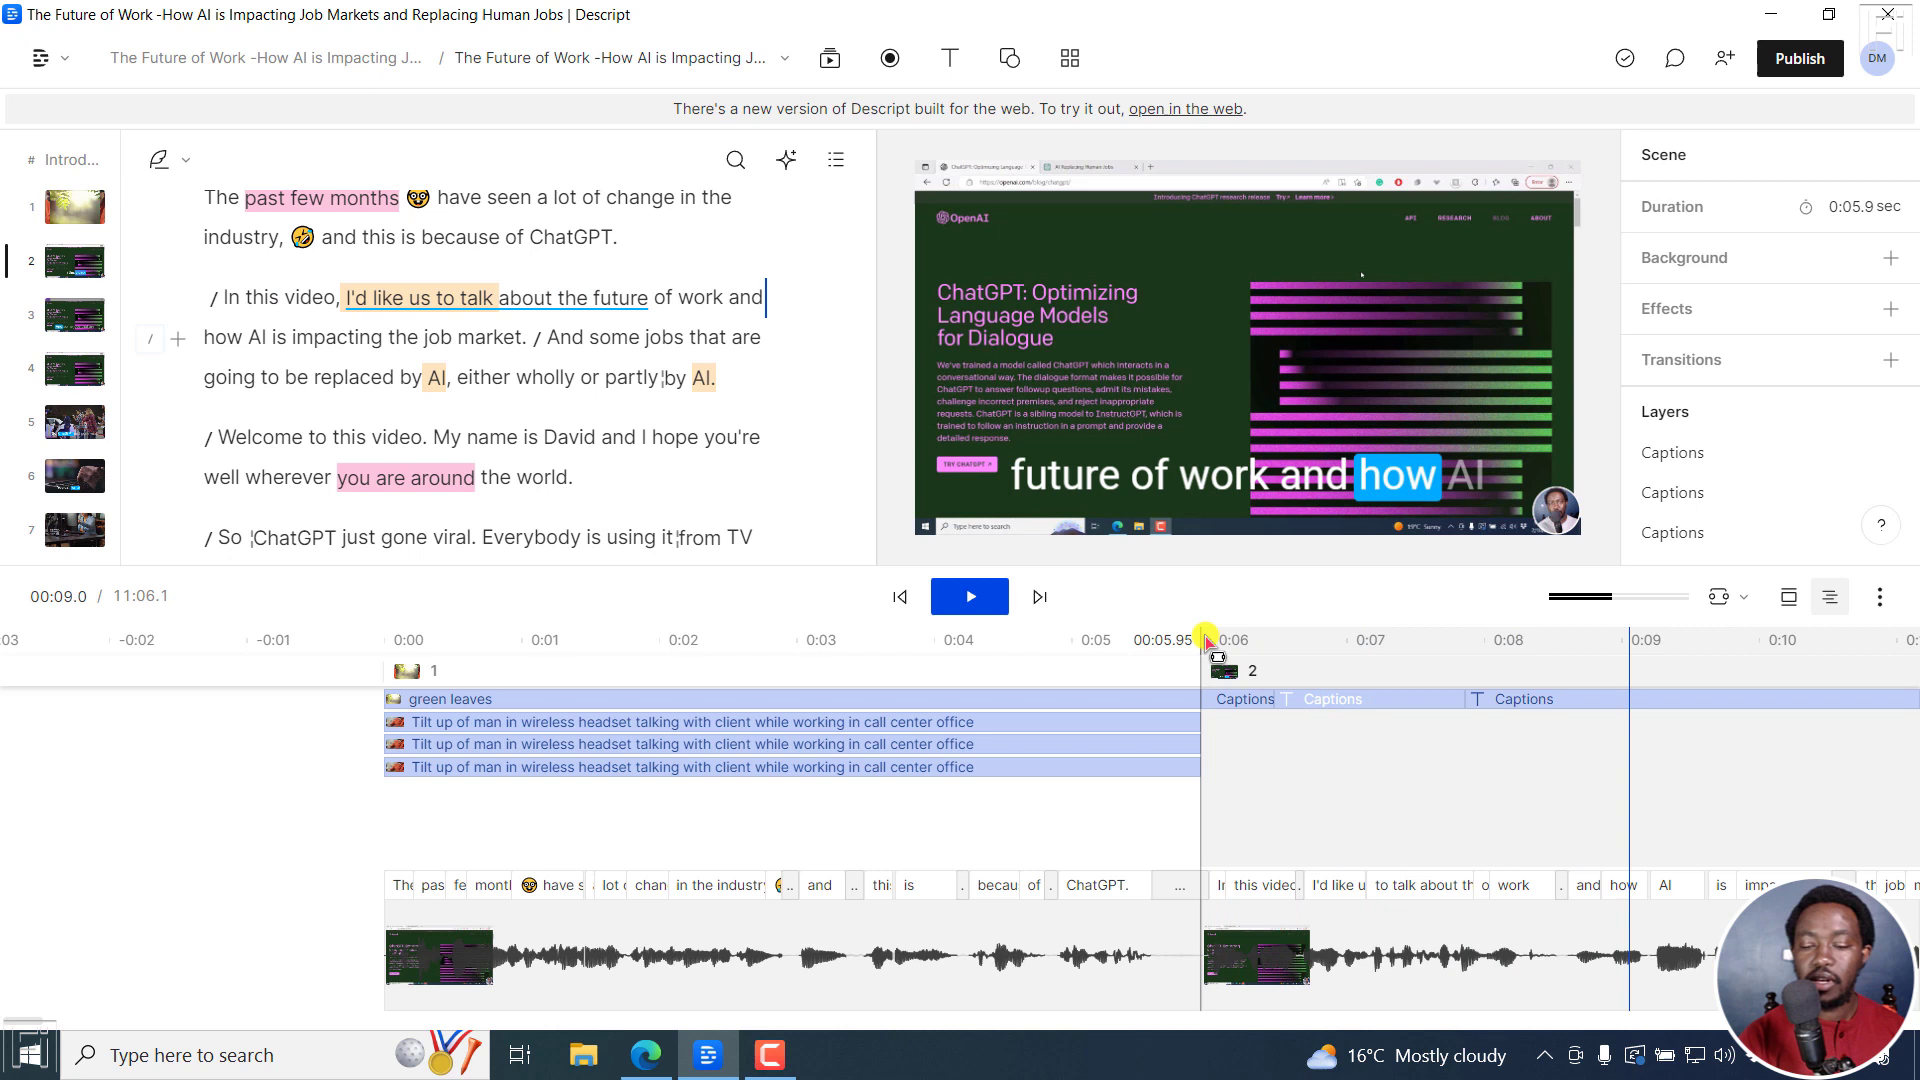
# Step: Move the playhead to the third captions layer and back to the second to compare their capitalization
pyautogui.click(1543, 637)
pyautogui.click(1537, 699)
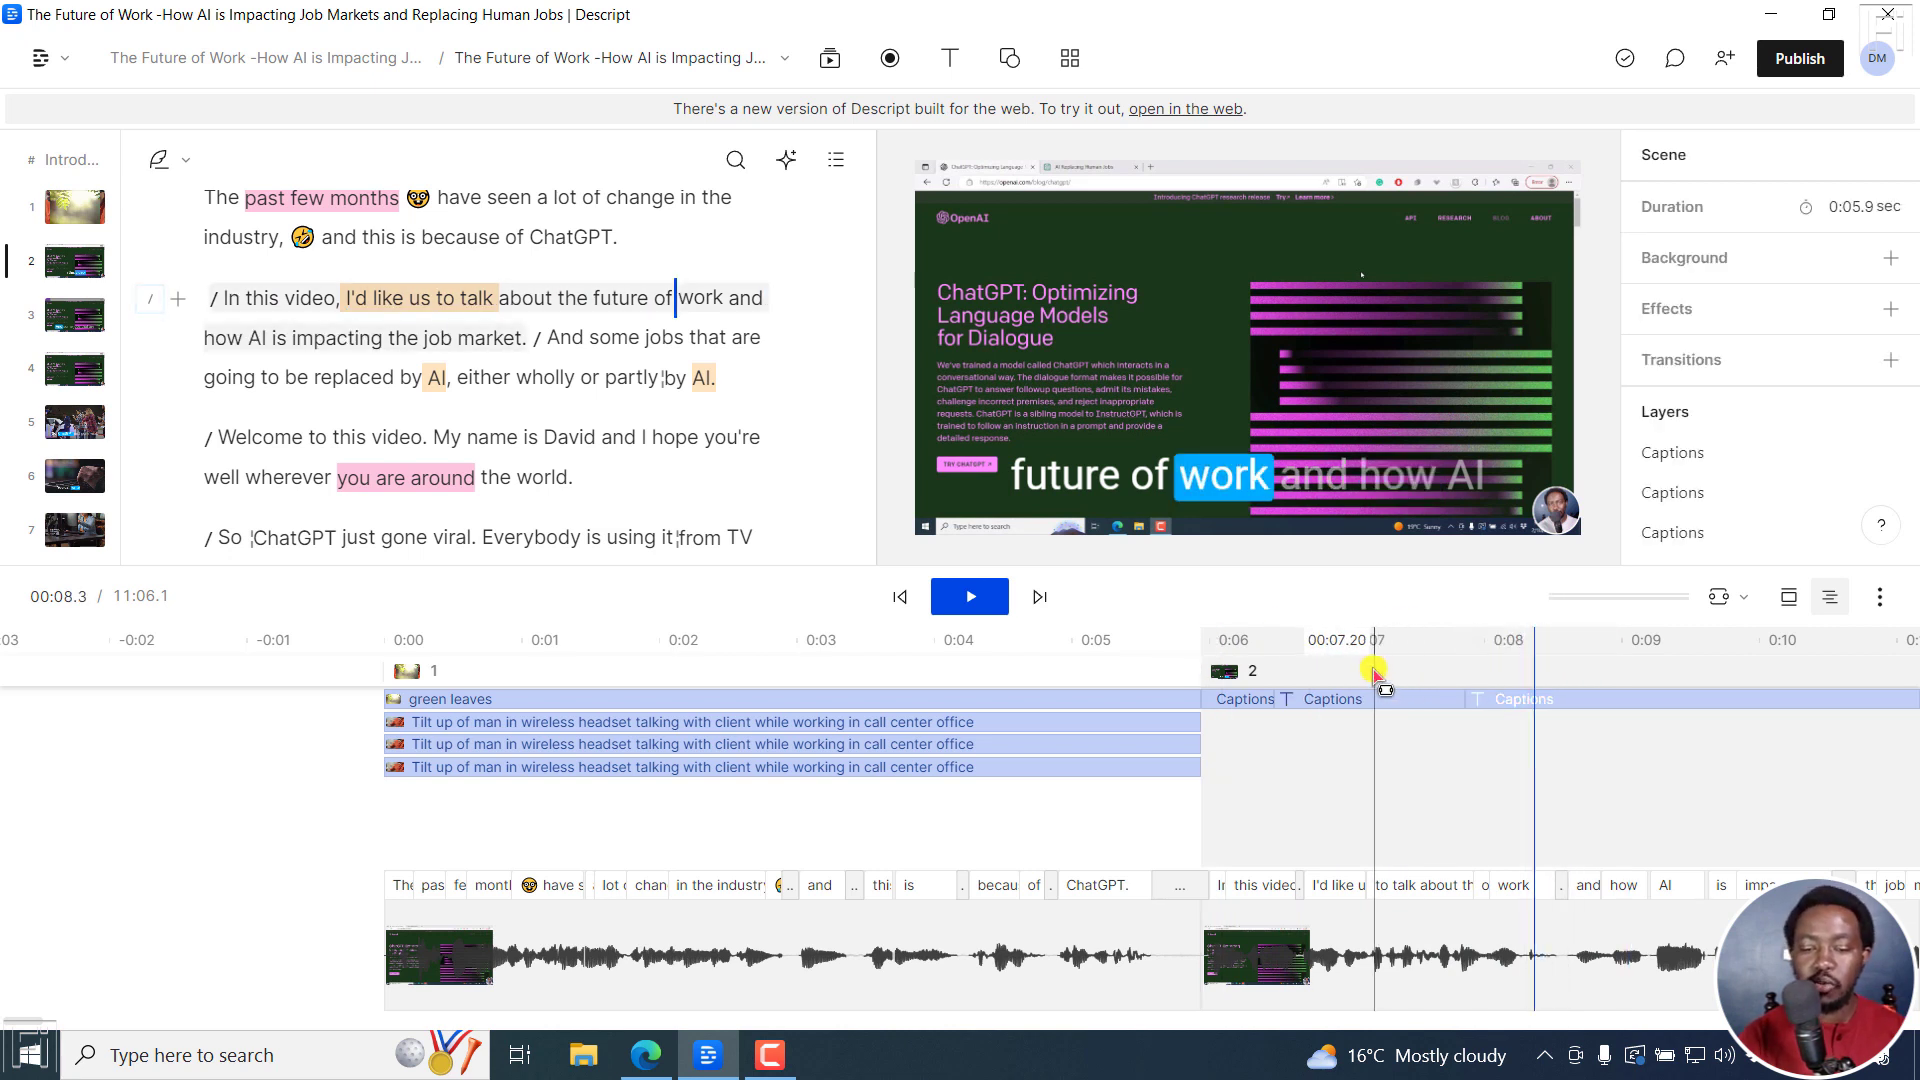
pyautogui.moveTo(1365, 645); pyautogui.dragTo(1335, 640)
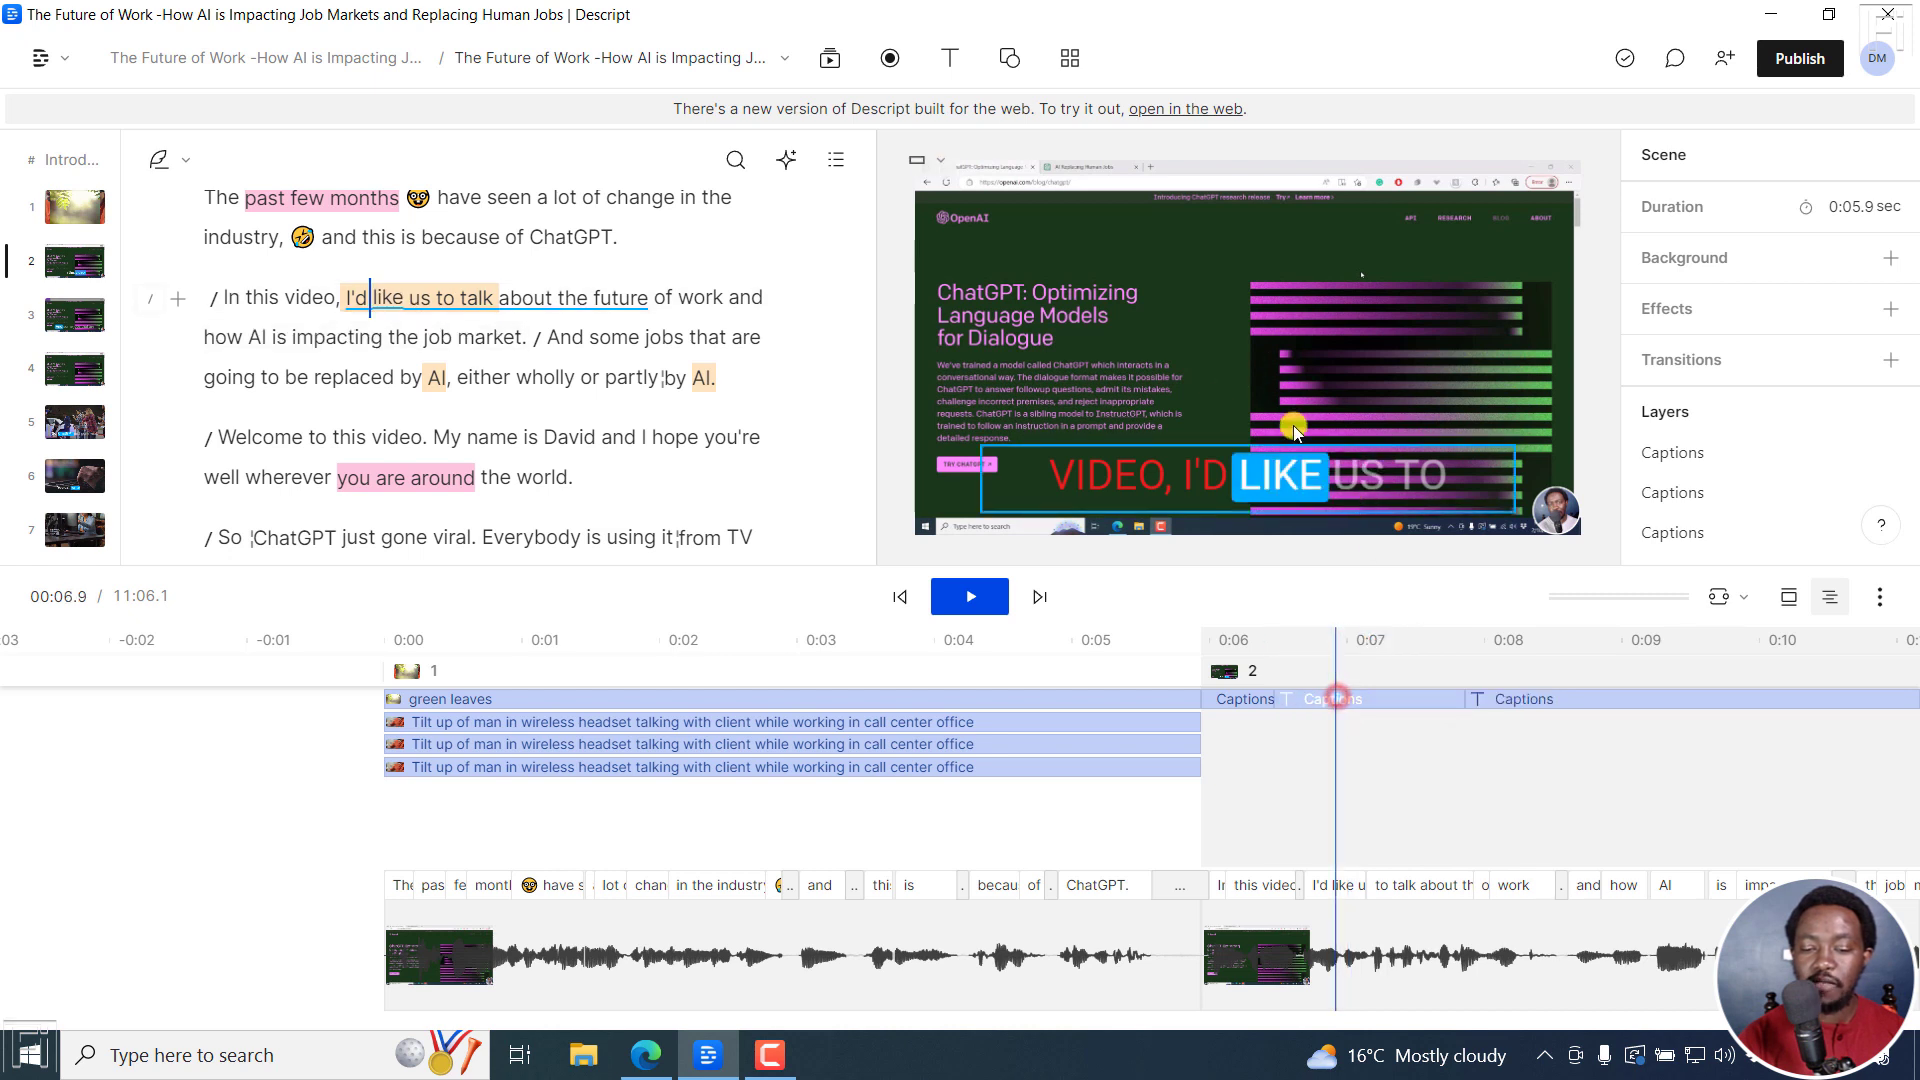
# Step: Select the second captions layer on the canvas and look through its text and style properties
pyautogui.click(1245, 474)
pyautogui.rightClick(1245, 476)
pyautogui.click(1208, 482)
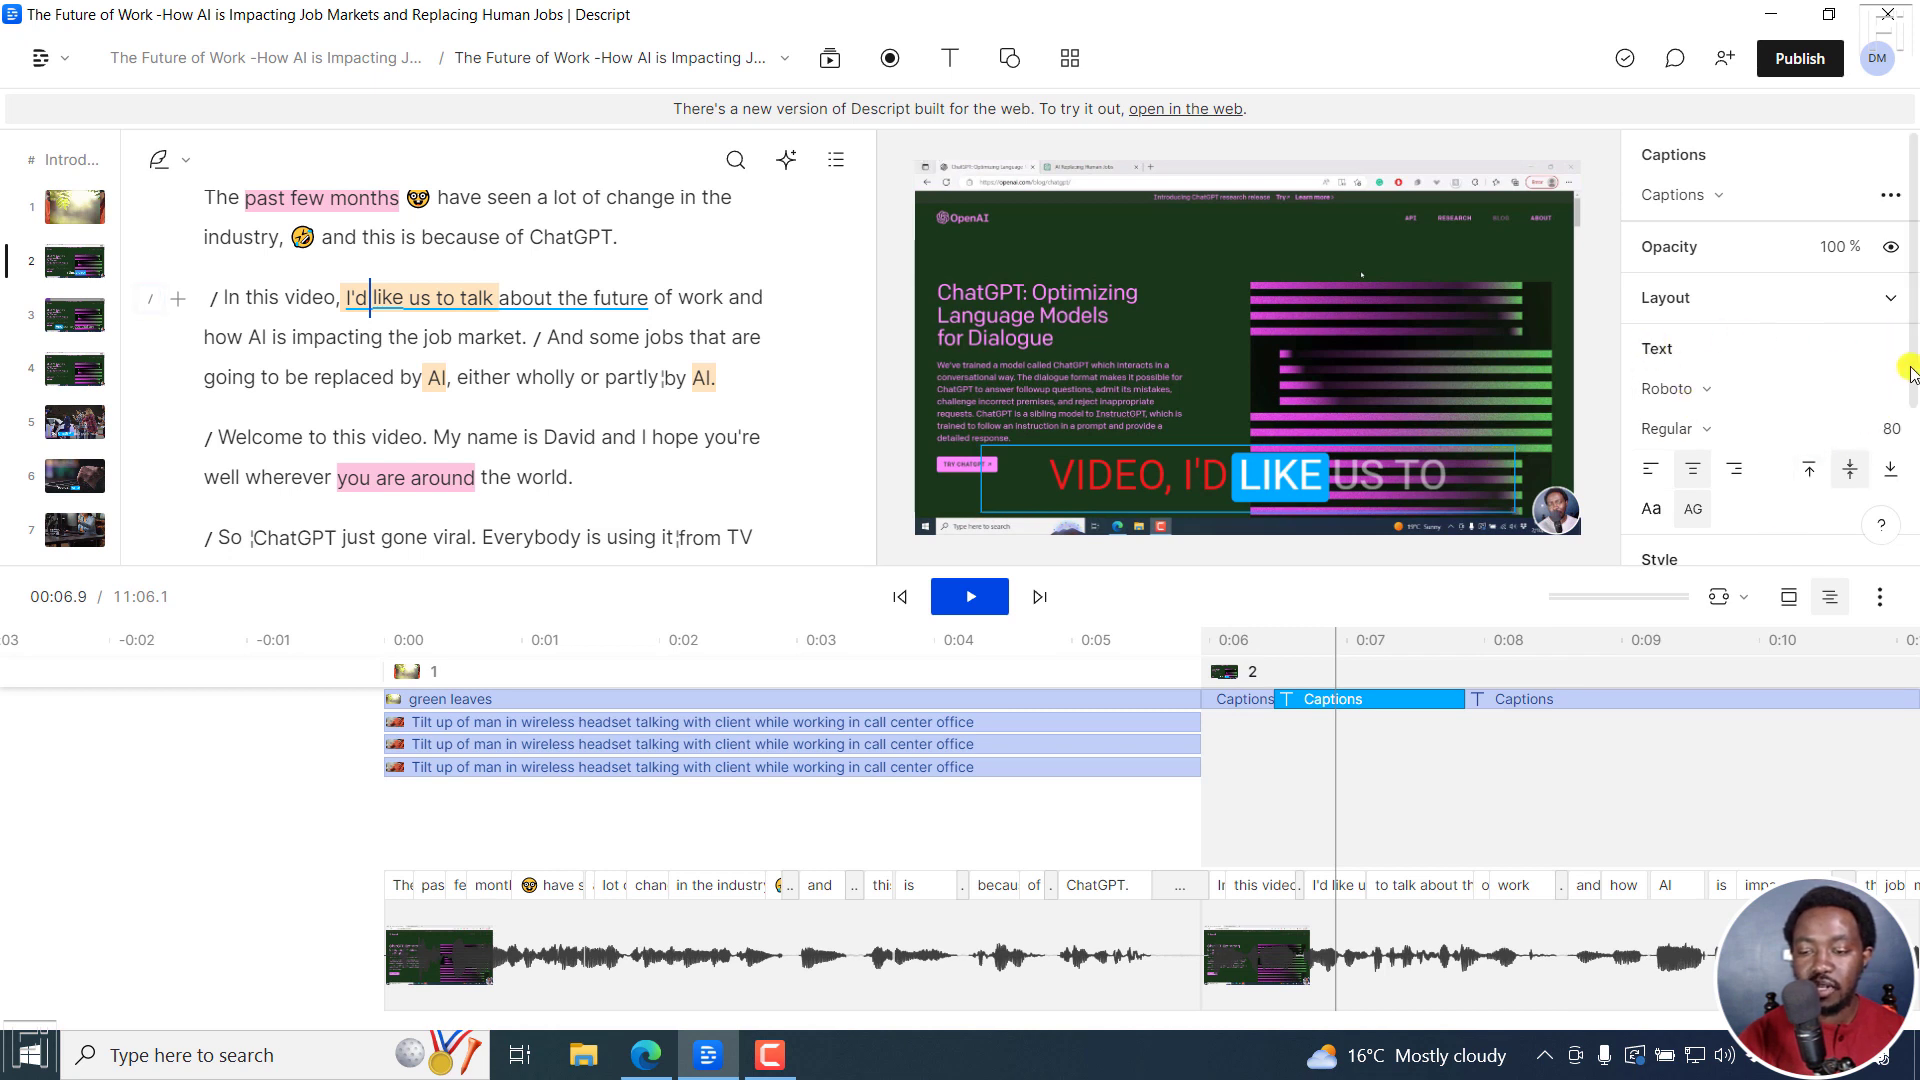
pyautogui.moveTo(1906, 350); pyautogui.dragTo(1911, 425)
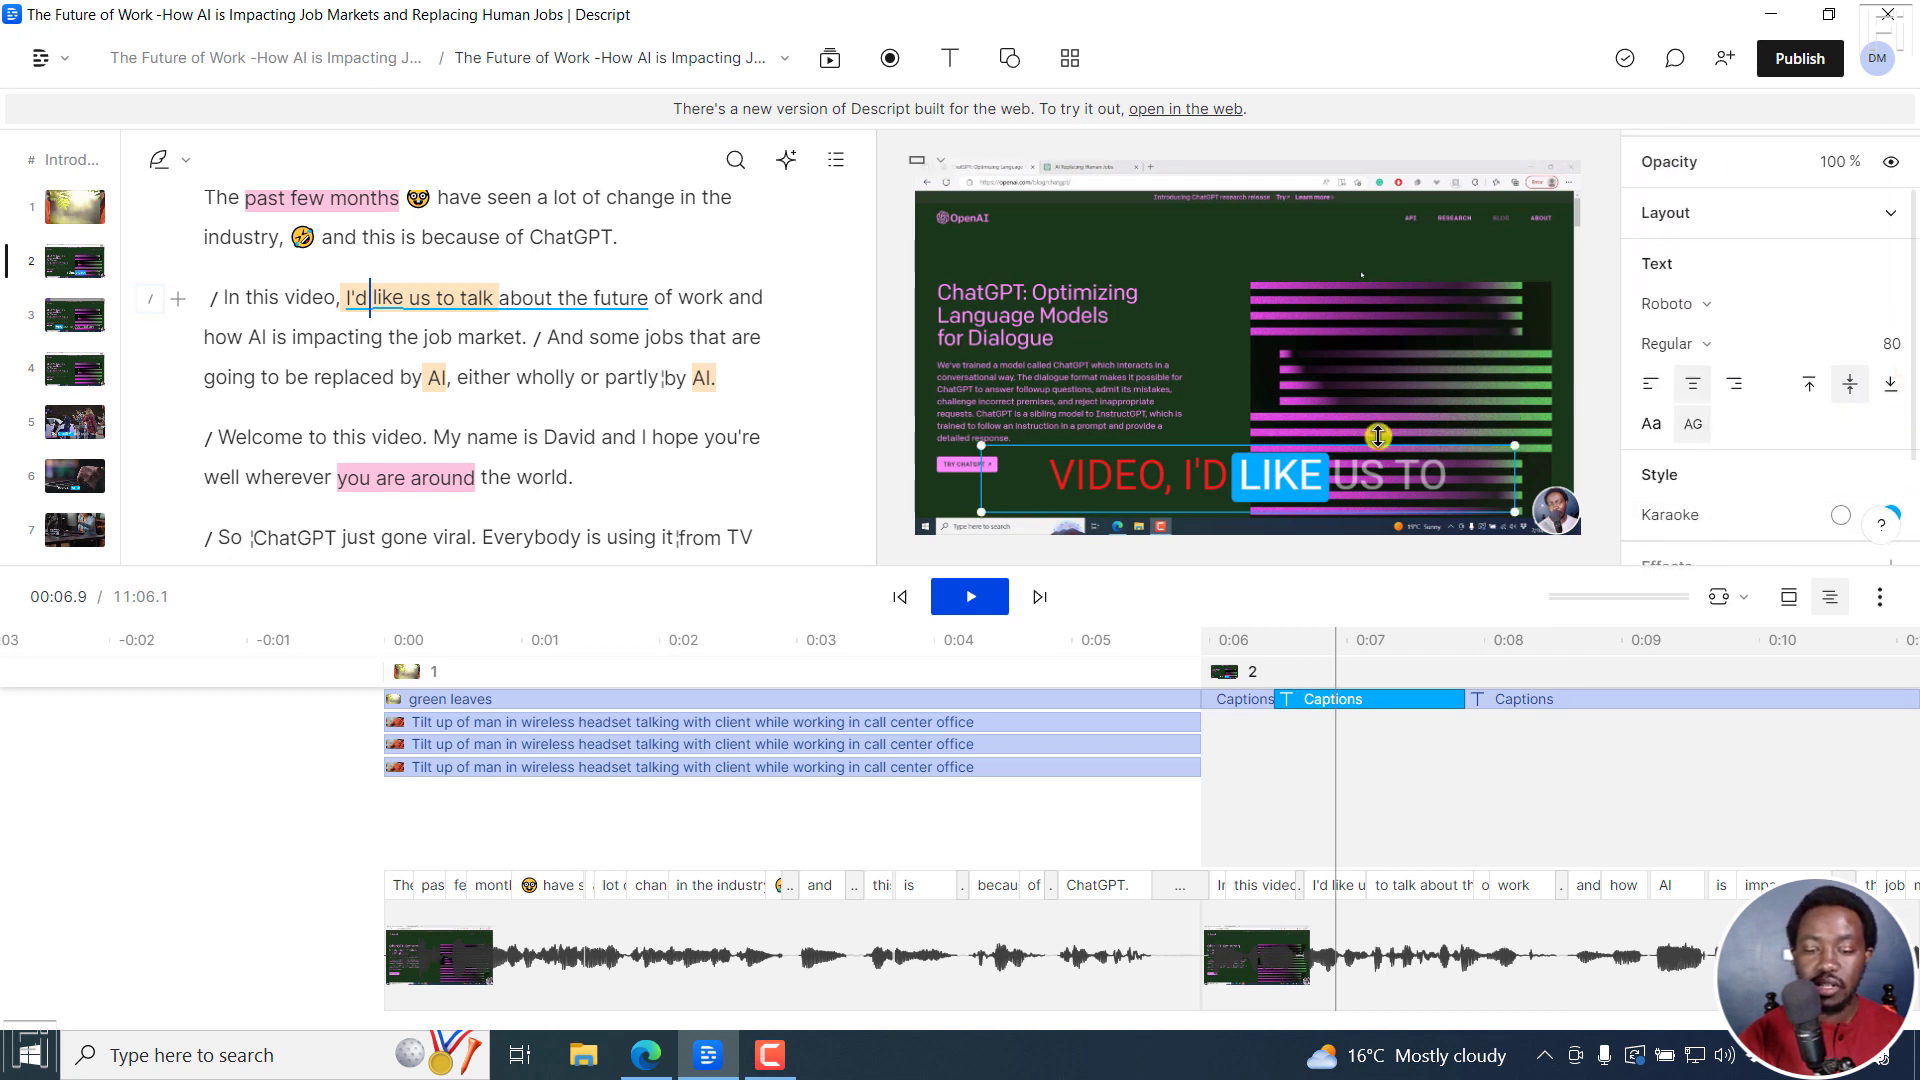
# Step: Add a Title text layer to scene 2 and set its text to all caps
pyautogui.click(949, 57)
pyautogui.click(1008, 125)
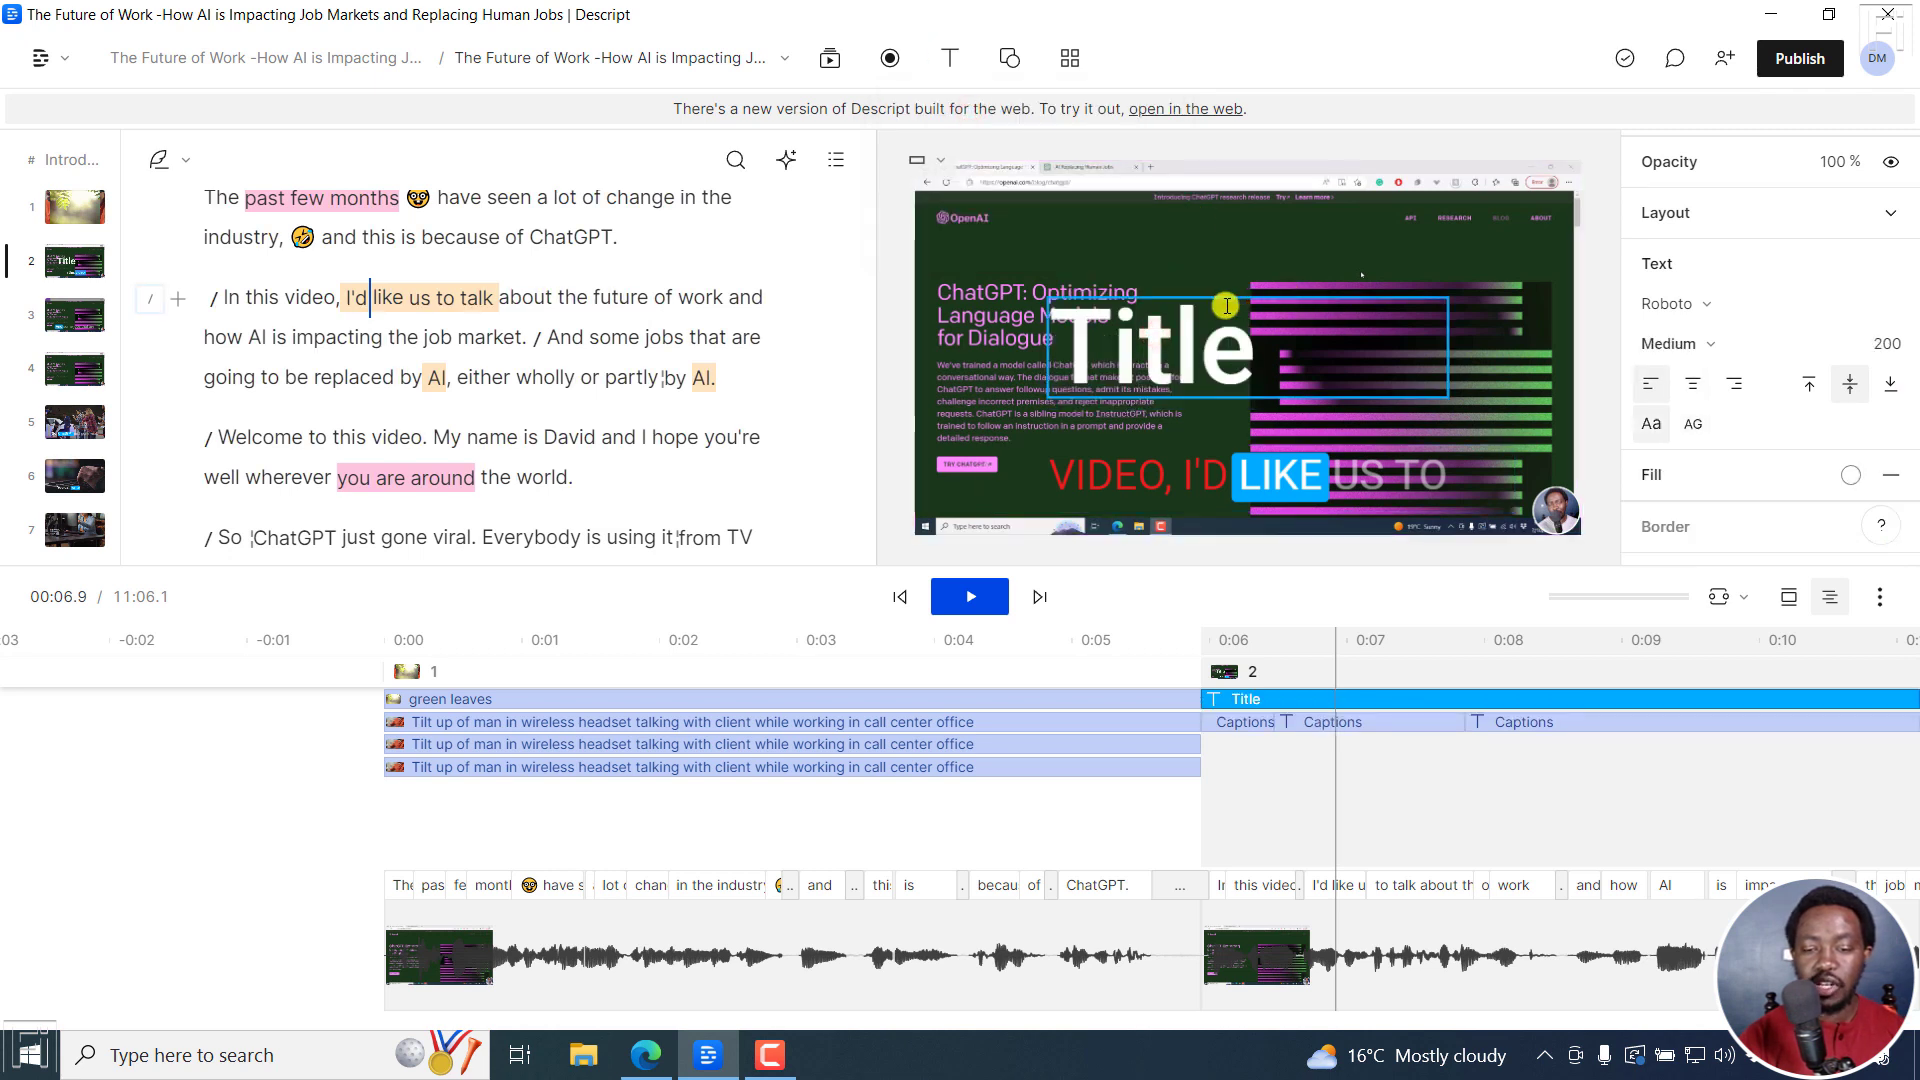
pyautogui.click(1689, 427)
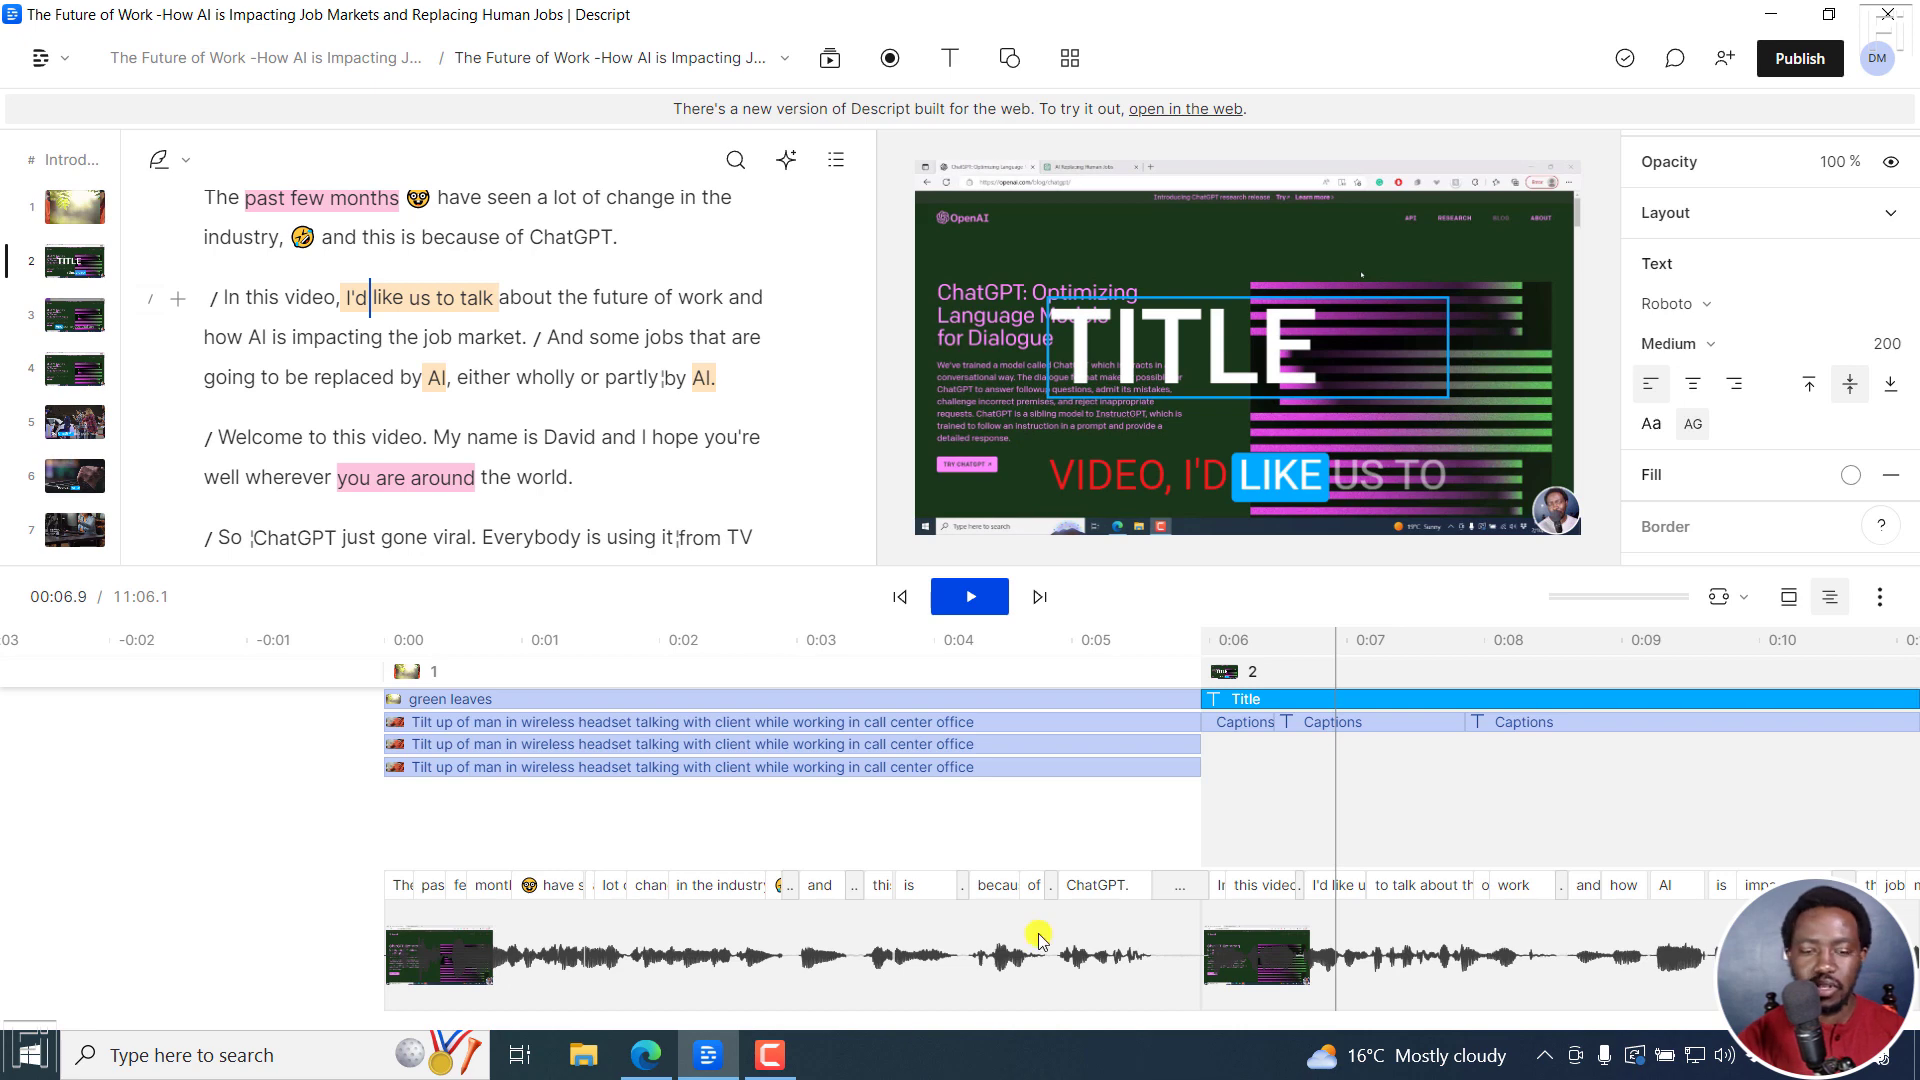
# Step: Switch to the changelog in the browser and read the "Flip" entry, highlighting its canvas toolbar and negative-value passages
pyautogui.click(648, 1053)
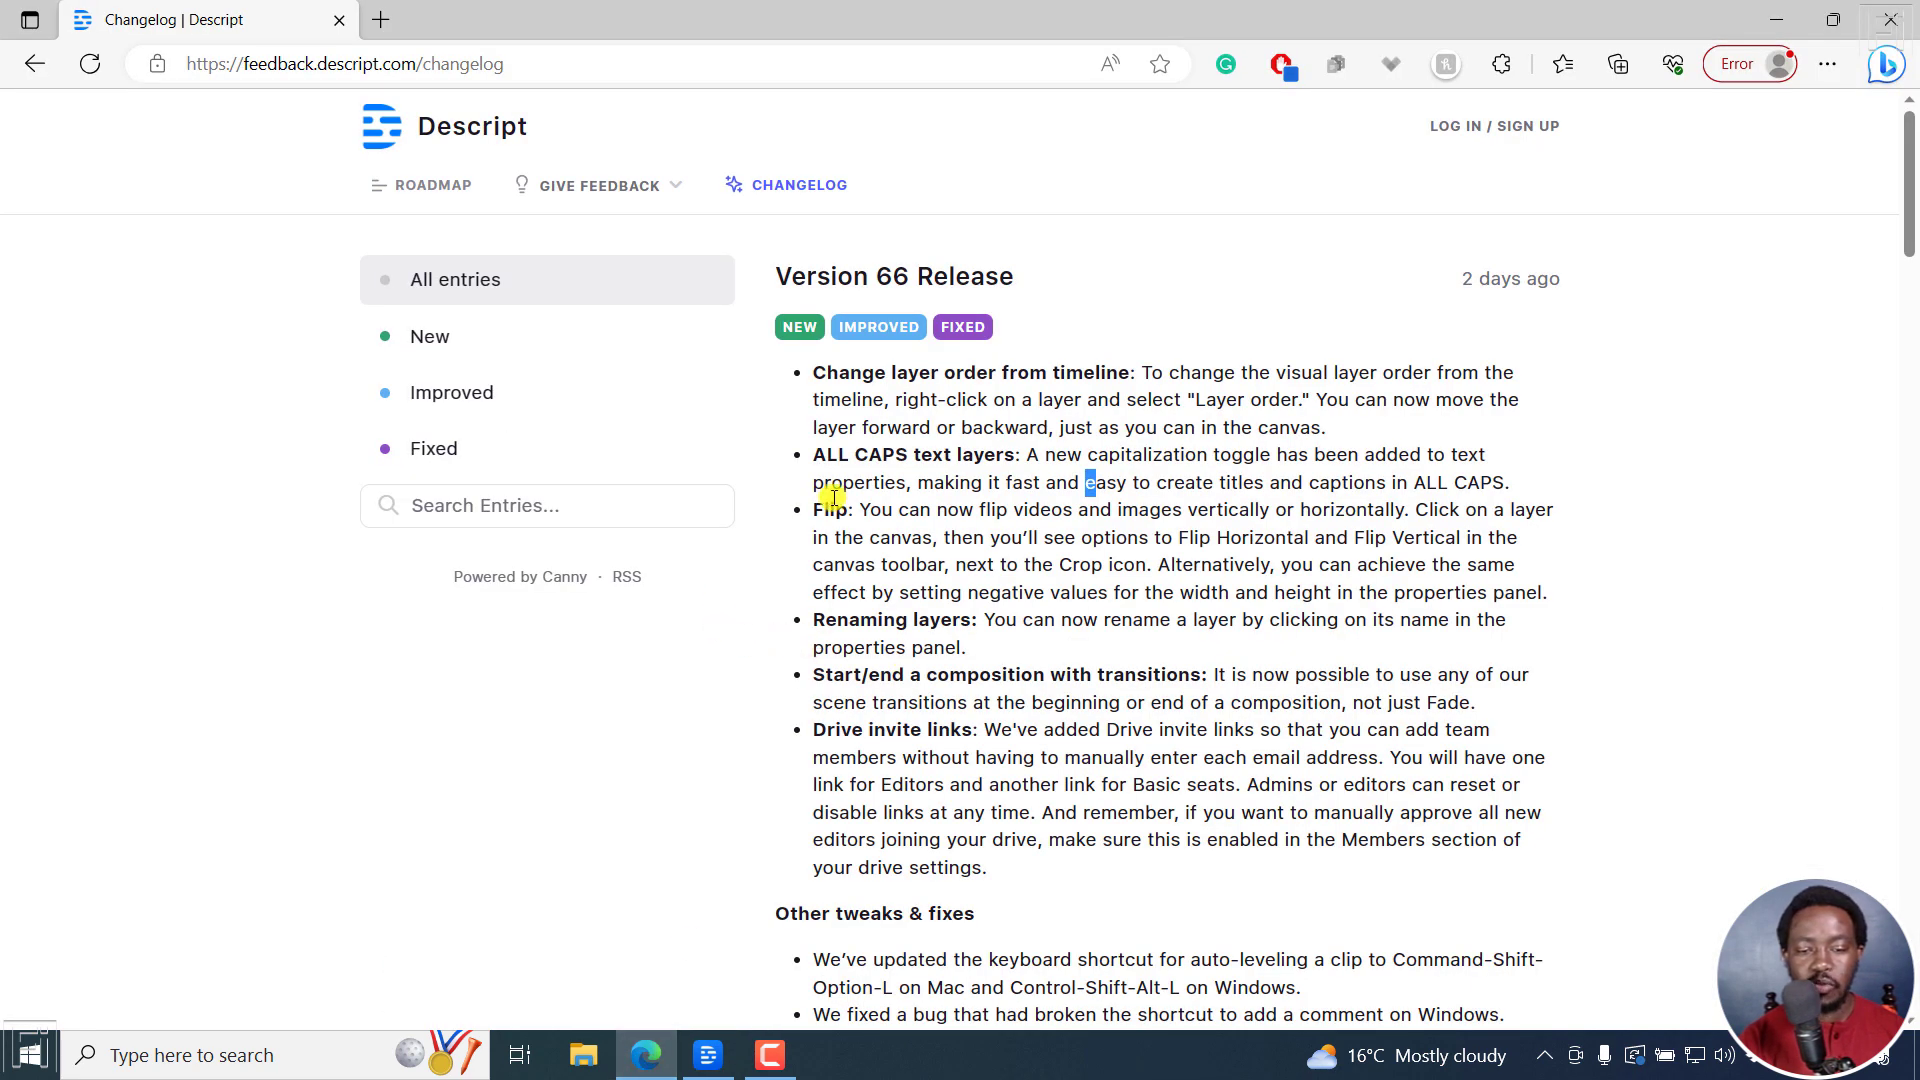
pyautogui.moveTo(811, 515); pyautogui.dragTo(1479, 518)
pyautogui.click(866, 549)
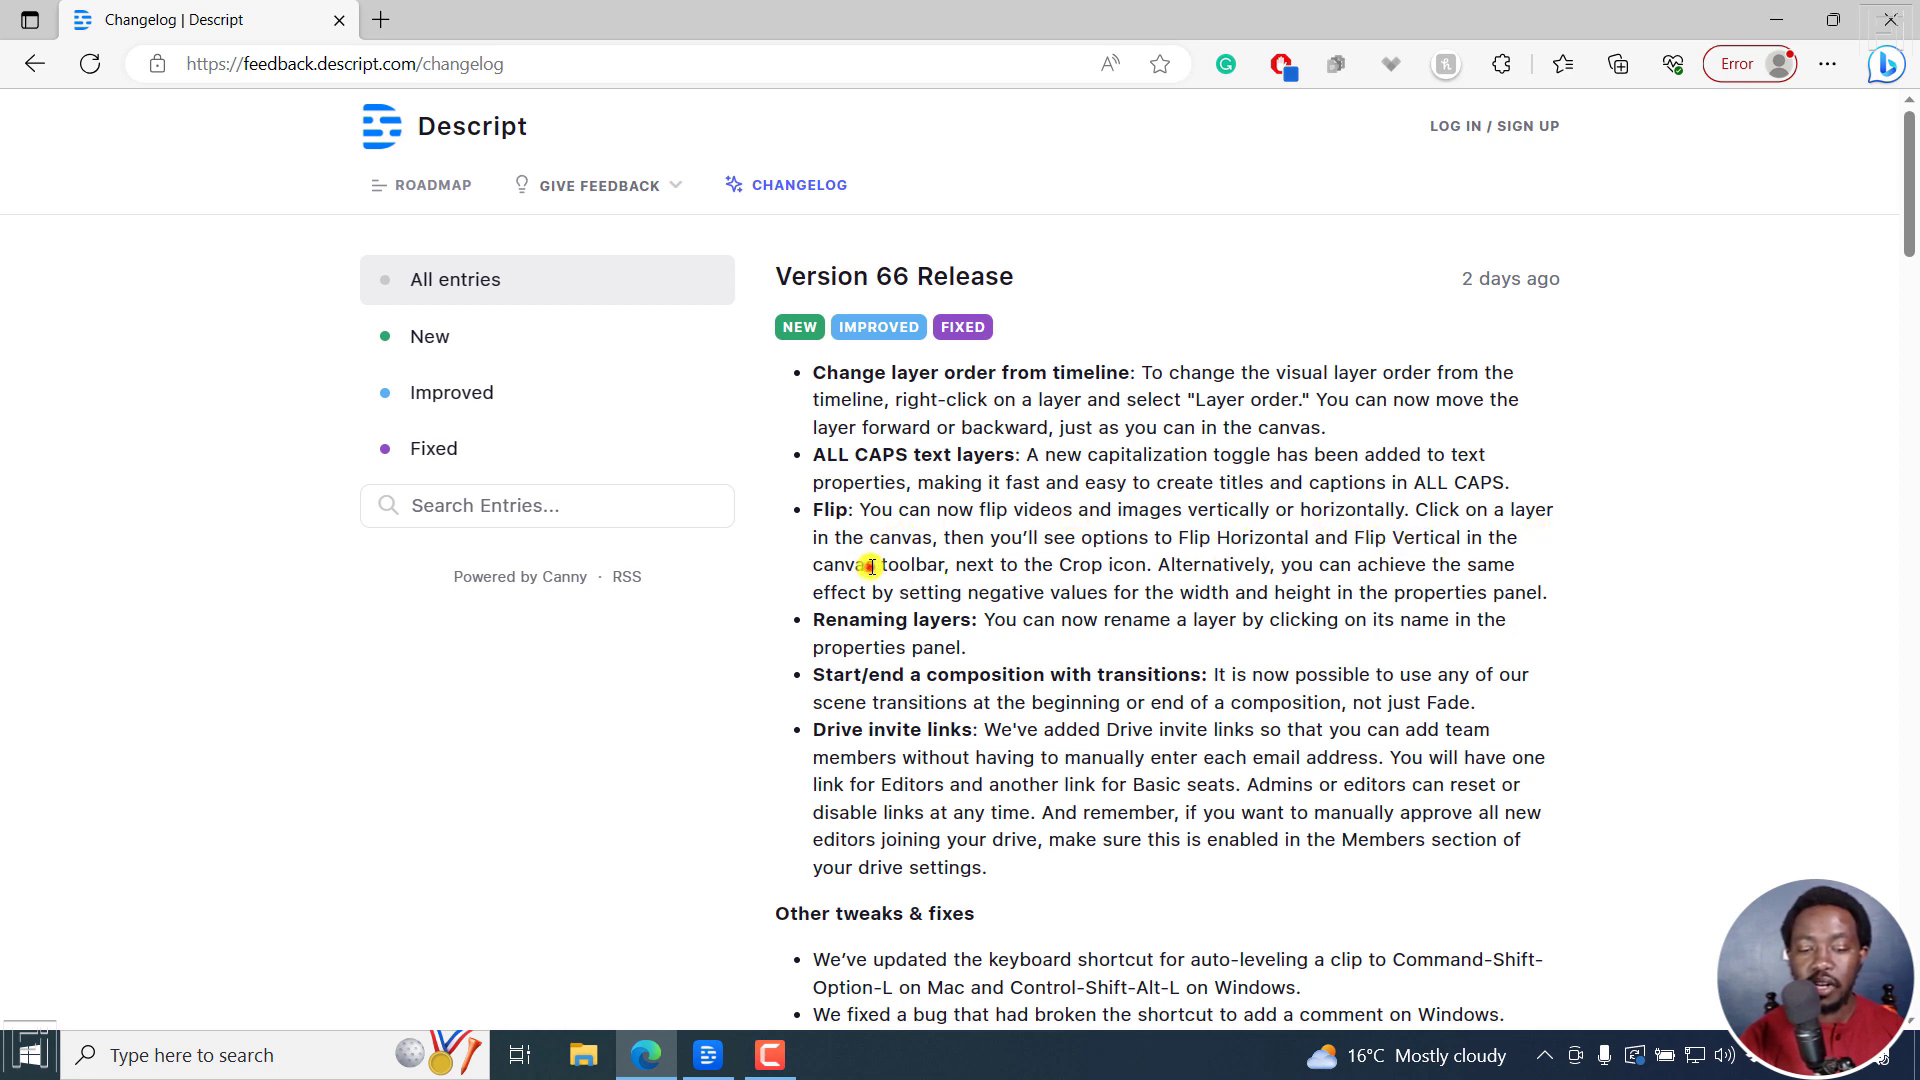
pyautogui.moveTo(871, 566); pyautogui.dragTo(1147, 565)
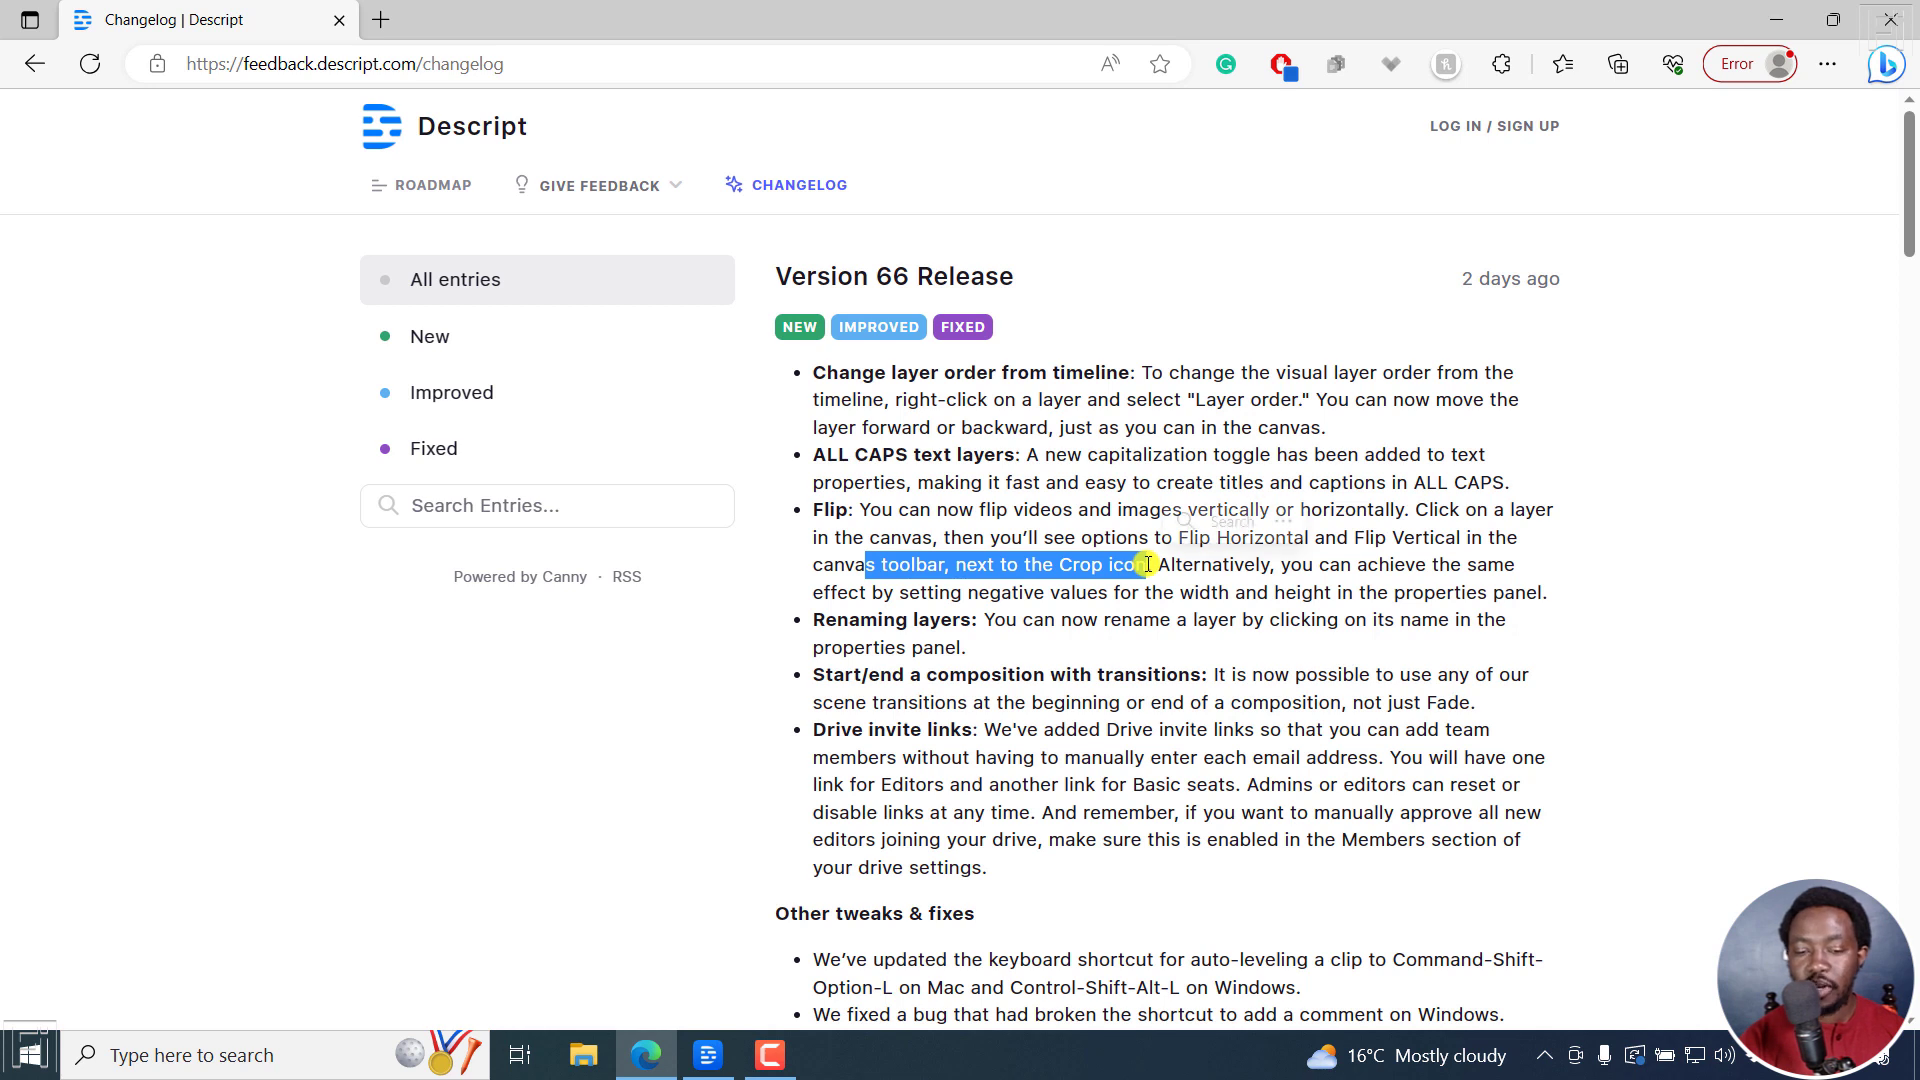
pyautogui.click(1221, 568)
pyautogui.moveTo(1328, 563); pyautogui.dragTo(1471, 582)
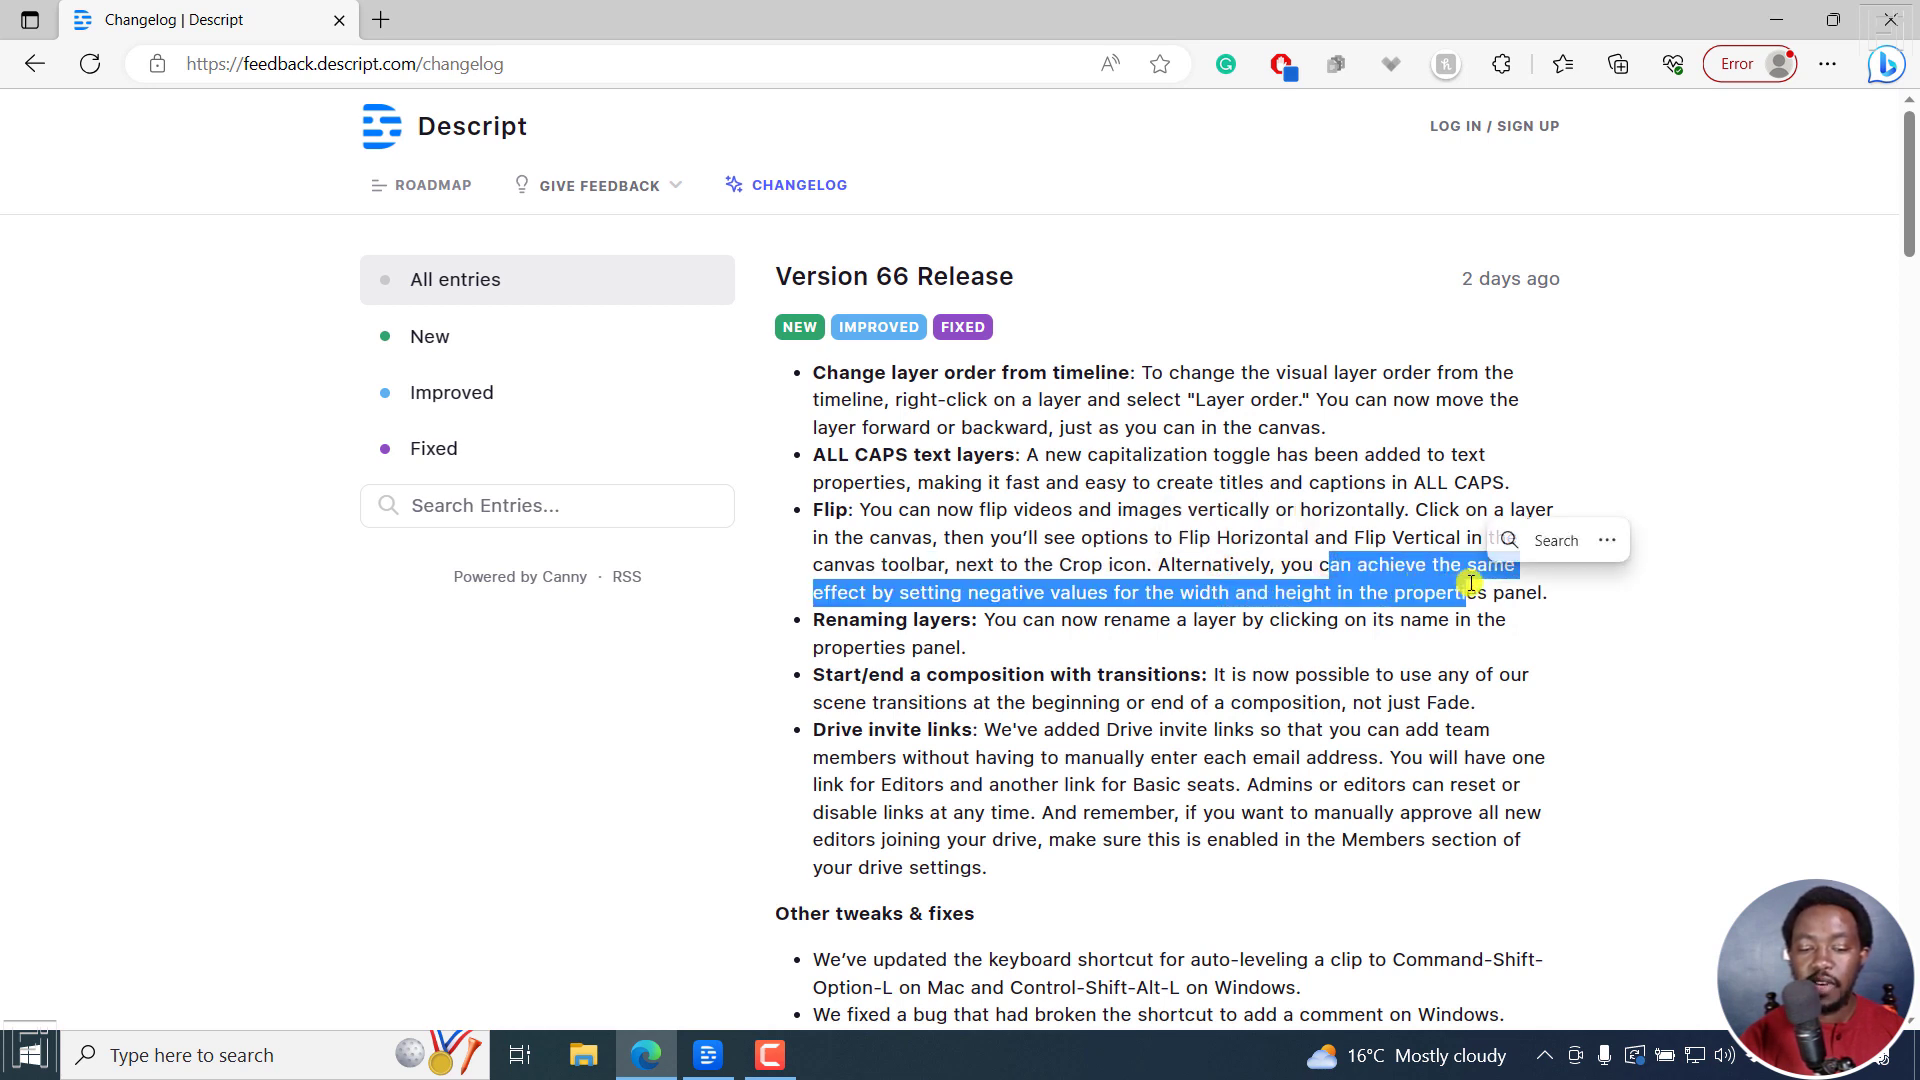
pyautogui.click(1146, 594)
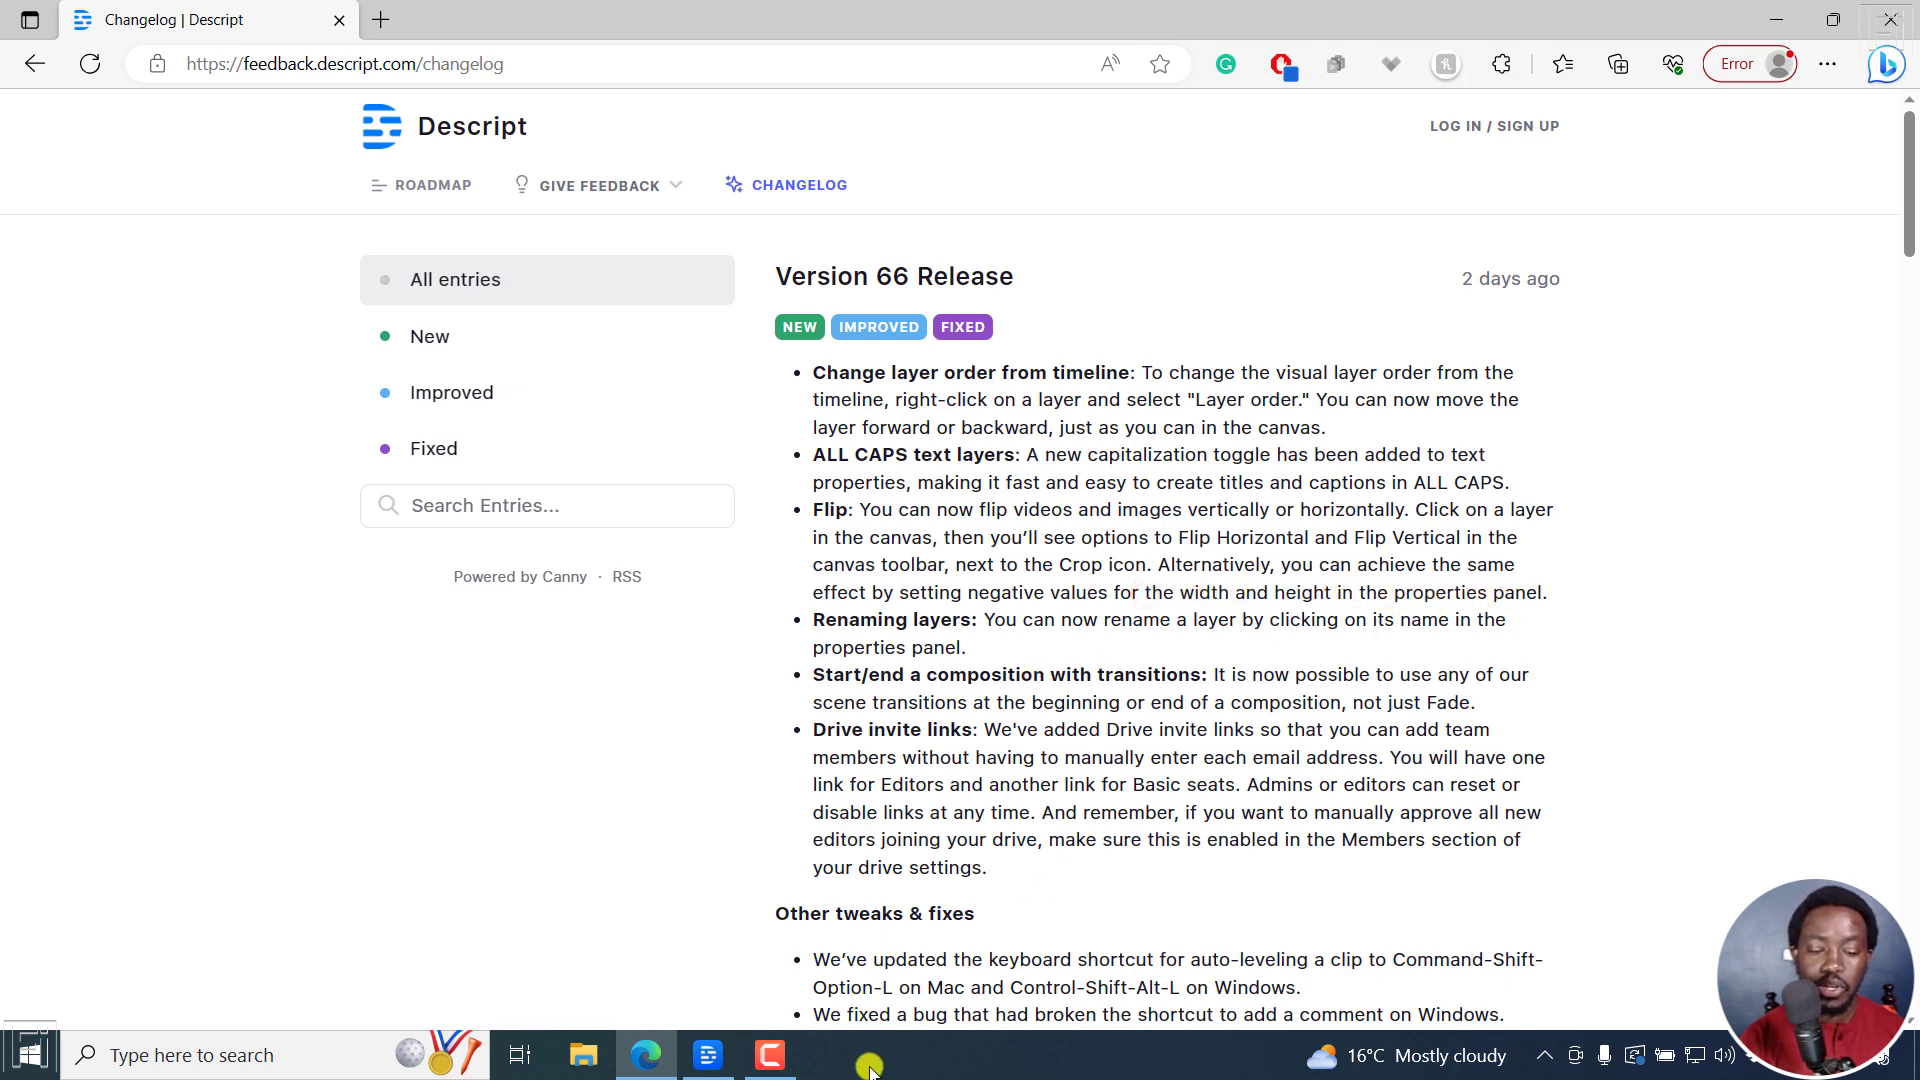
# Step: Switch back to Descript and flip the green leaves layer in scene 1 horizontally and vertically
pyautogui.click(715, 1066)
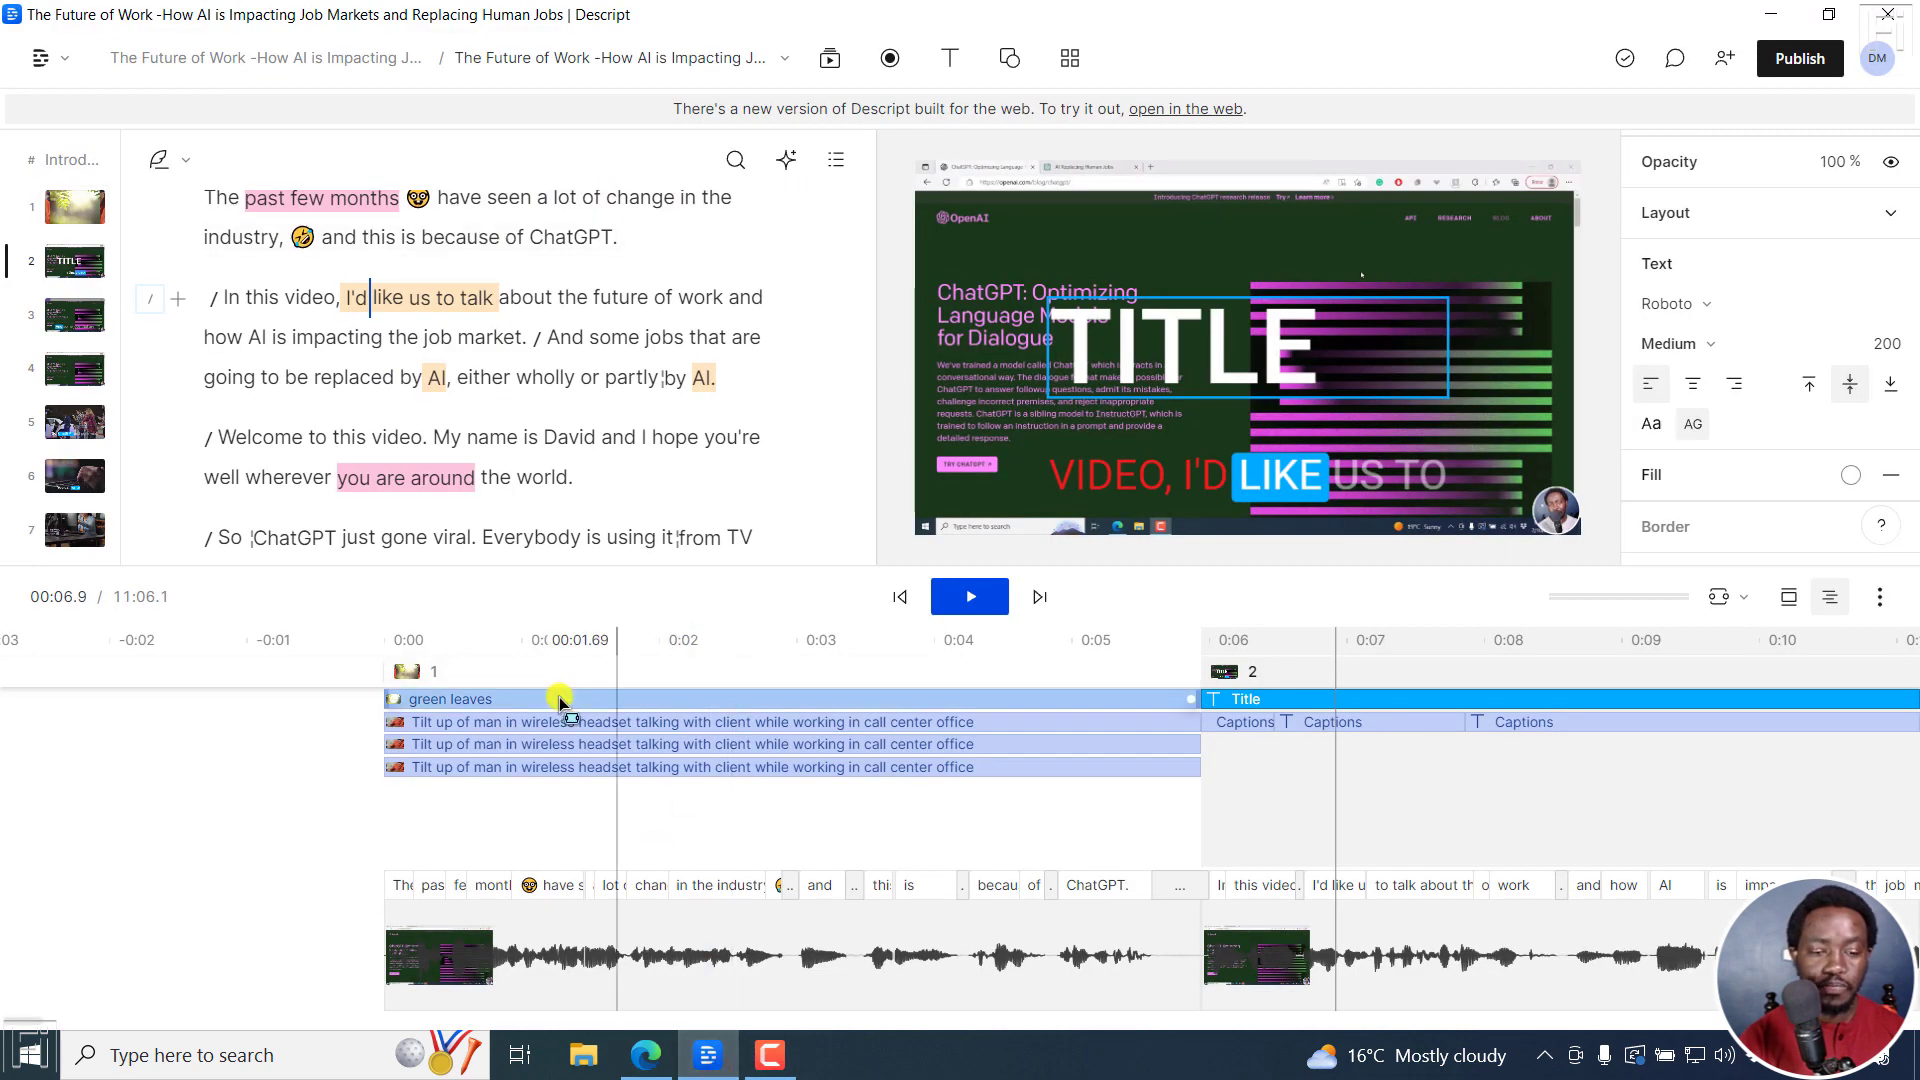
pyautogui.click(540, 655)
pyautogui.click(633, 693)
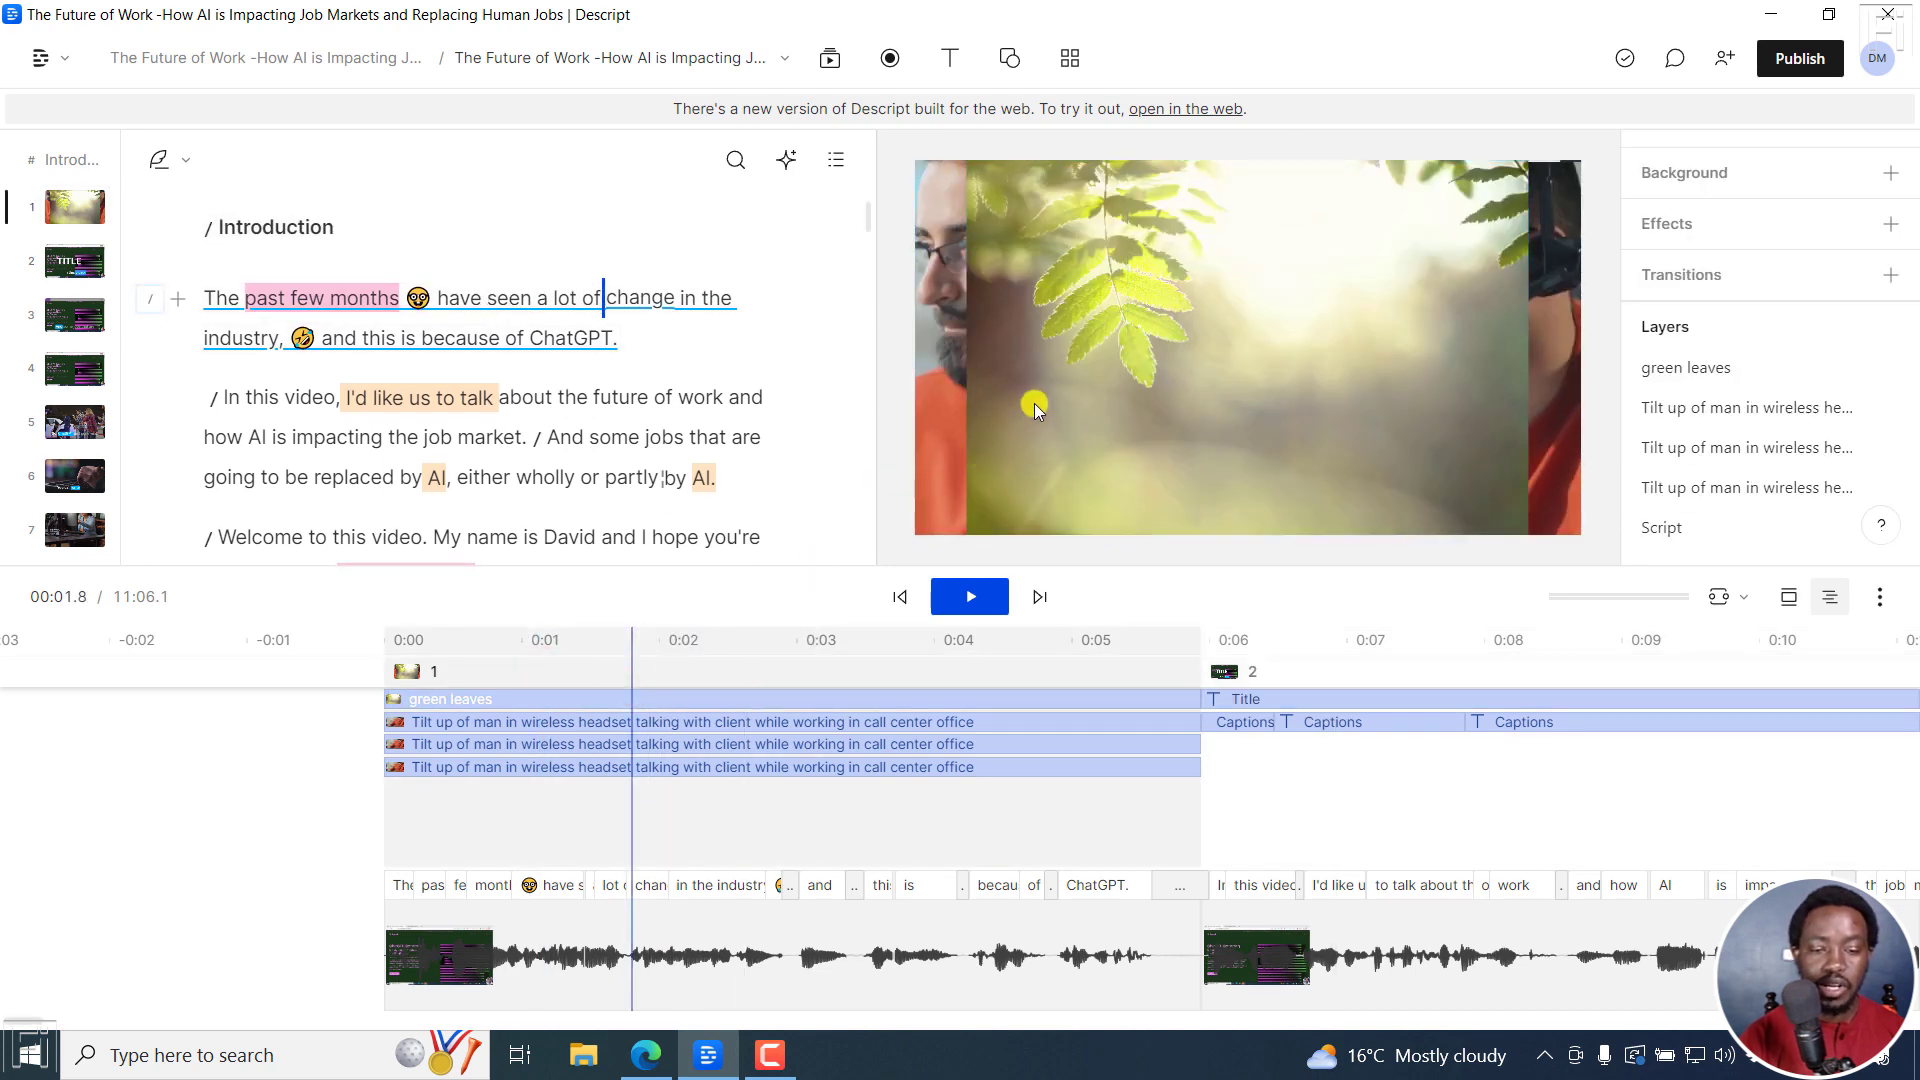
pyautogui.click(1083, 310)
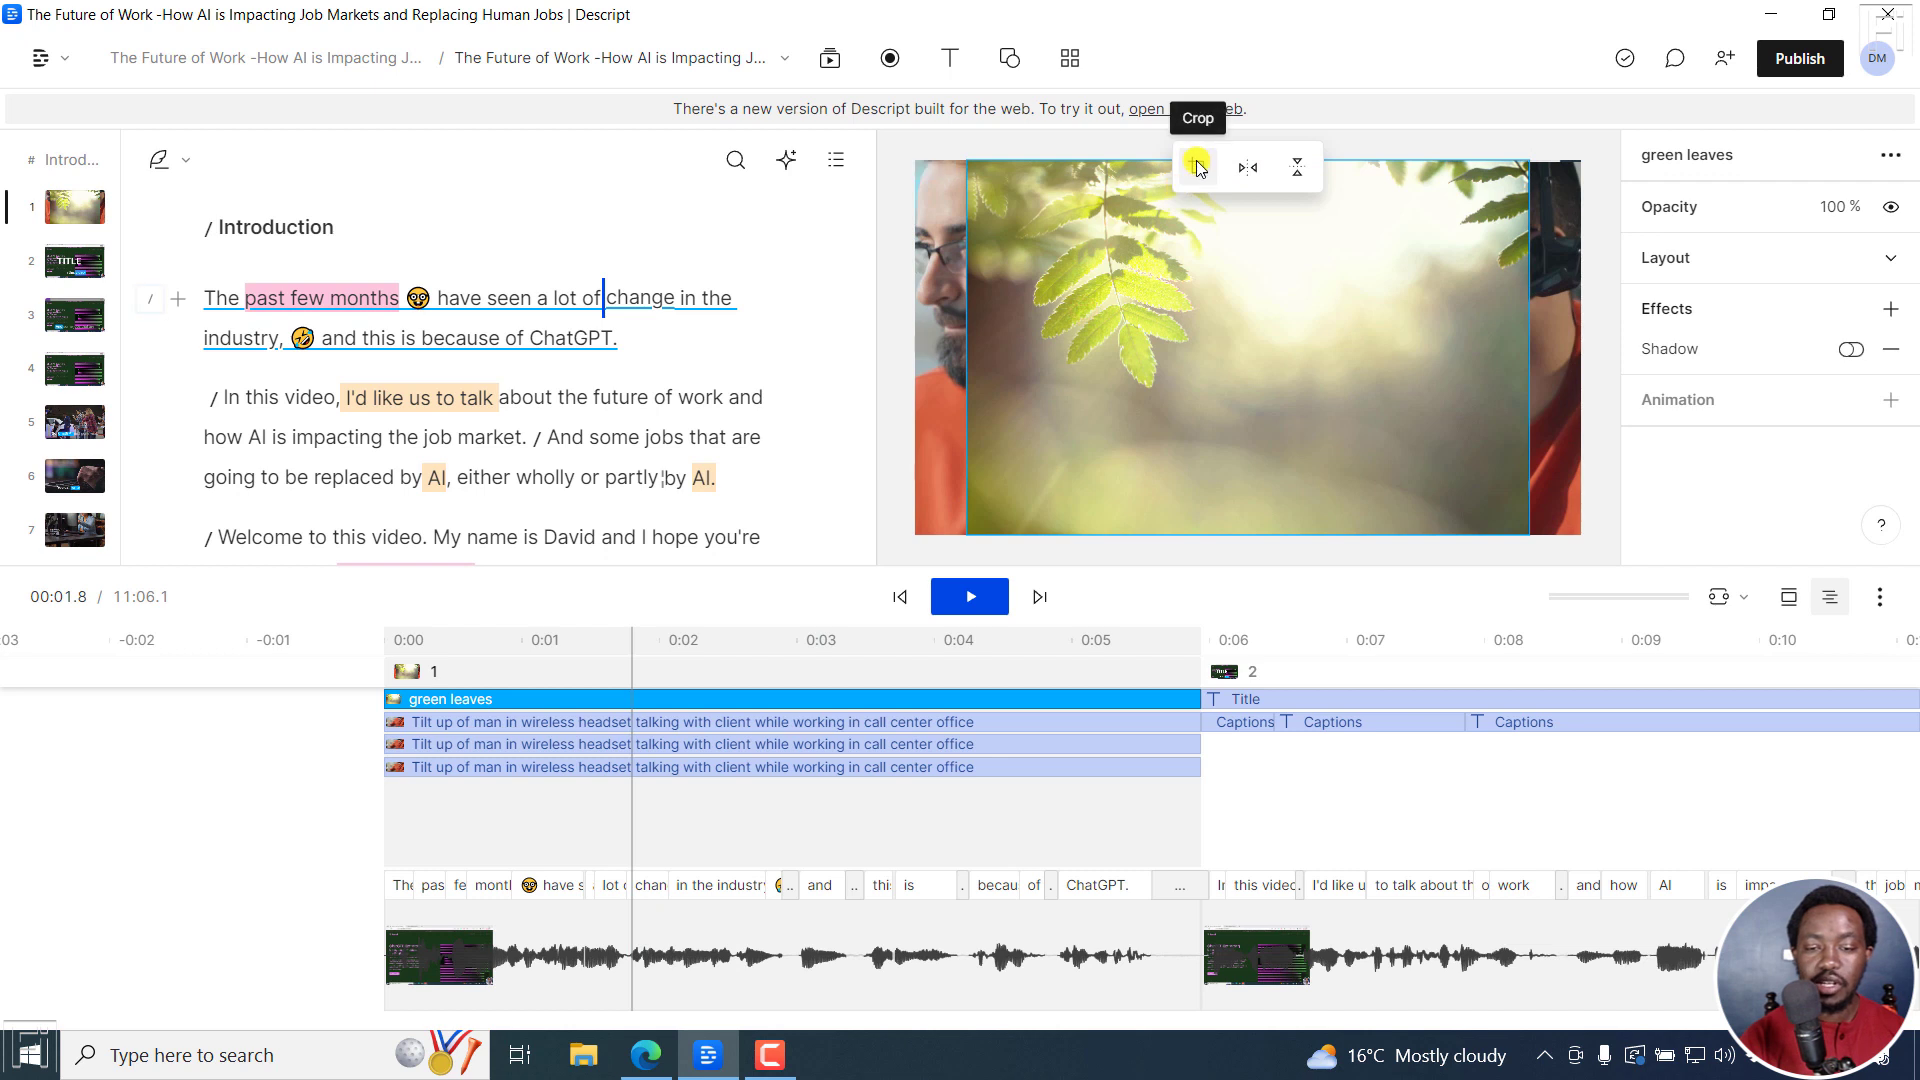
pyautogui.click(1246, 172)
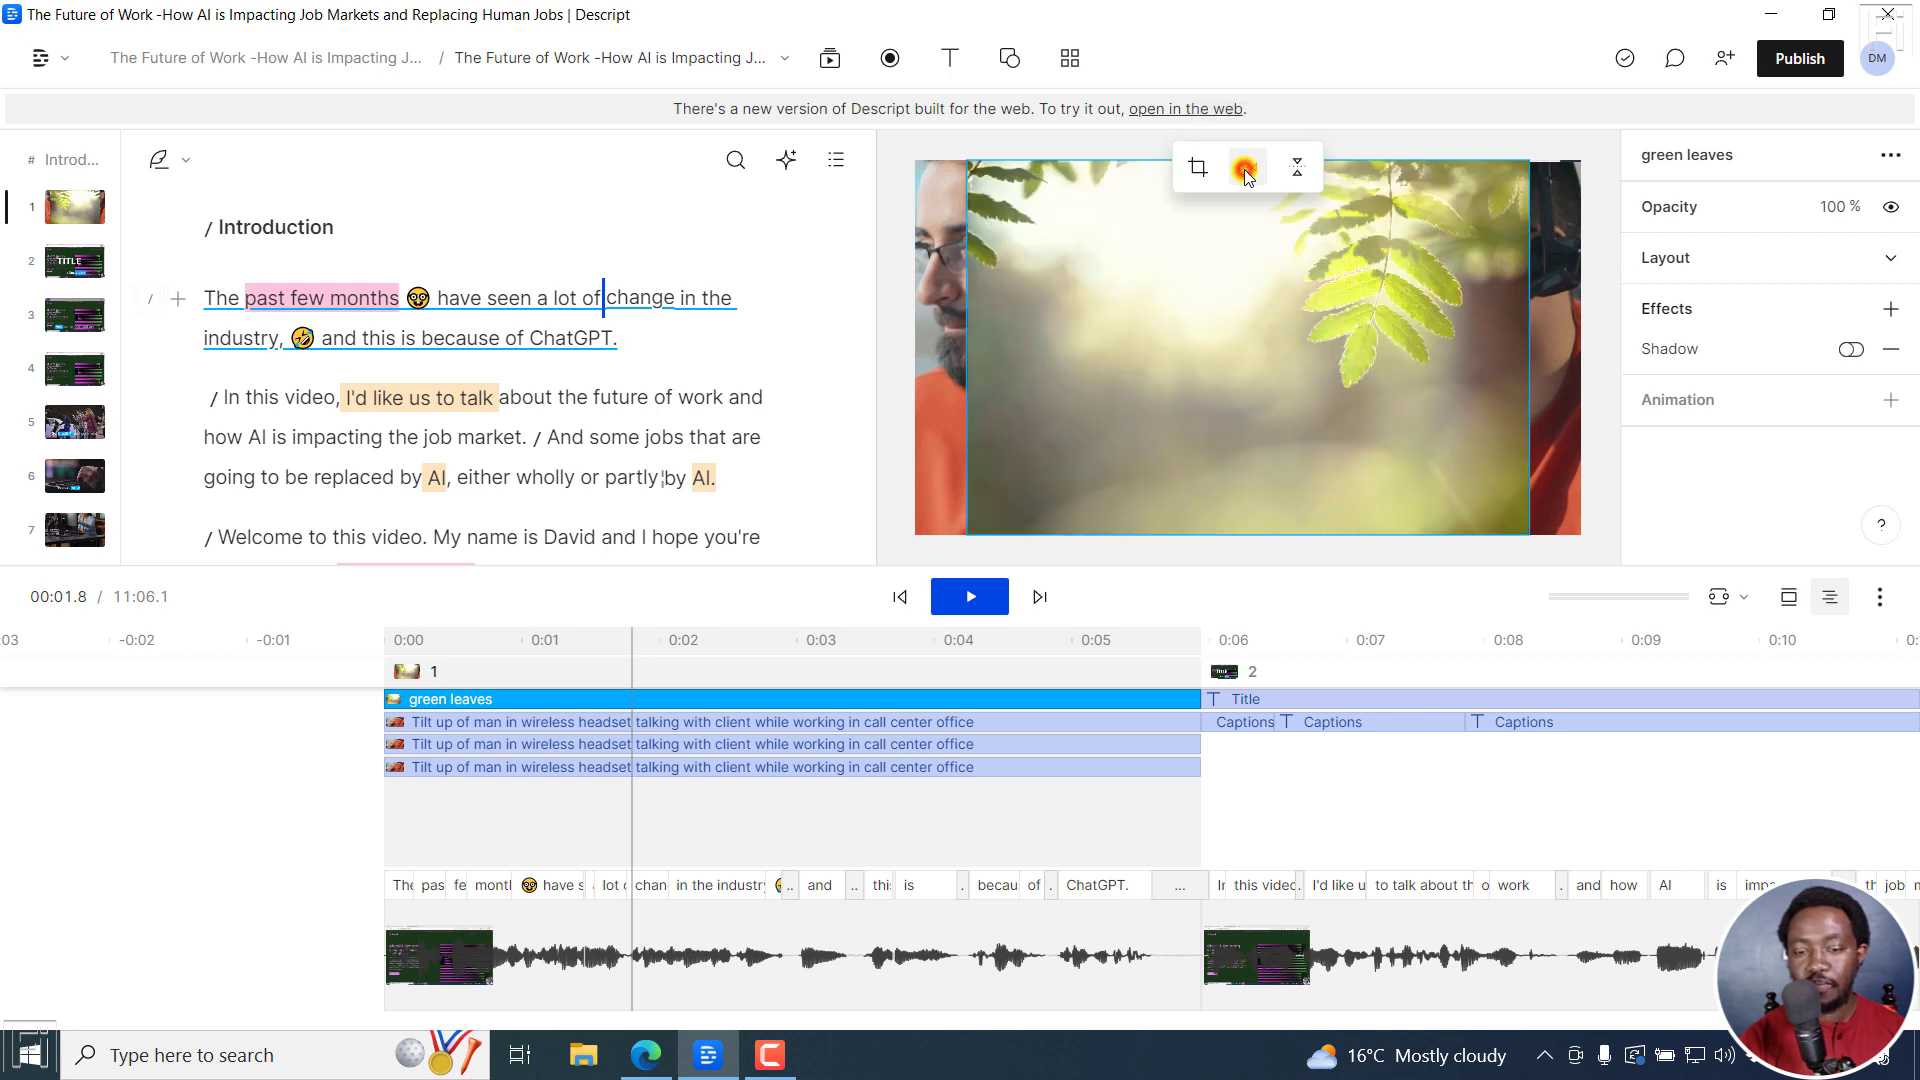
pyautogui.click(1300, 172)
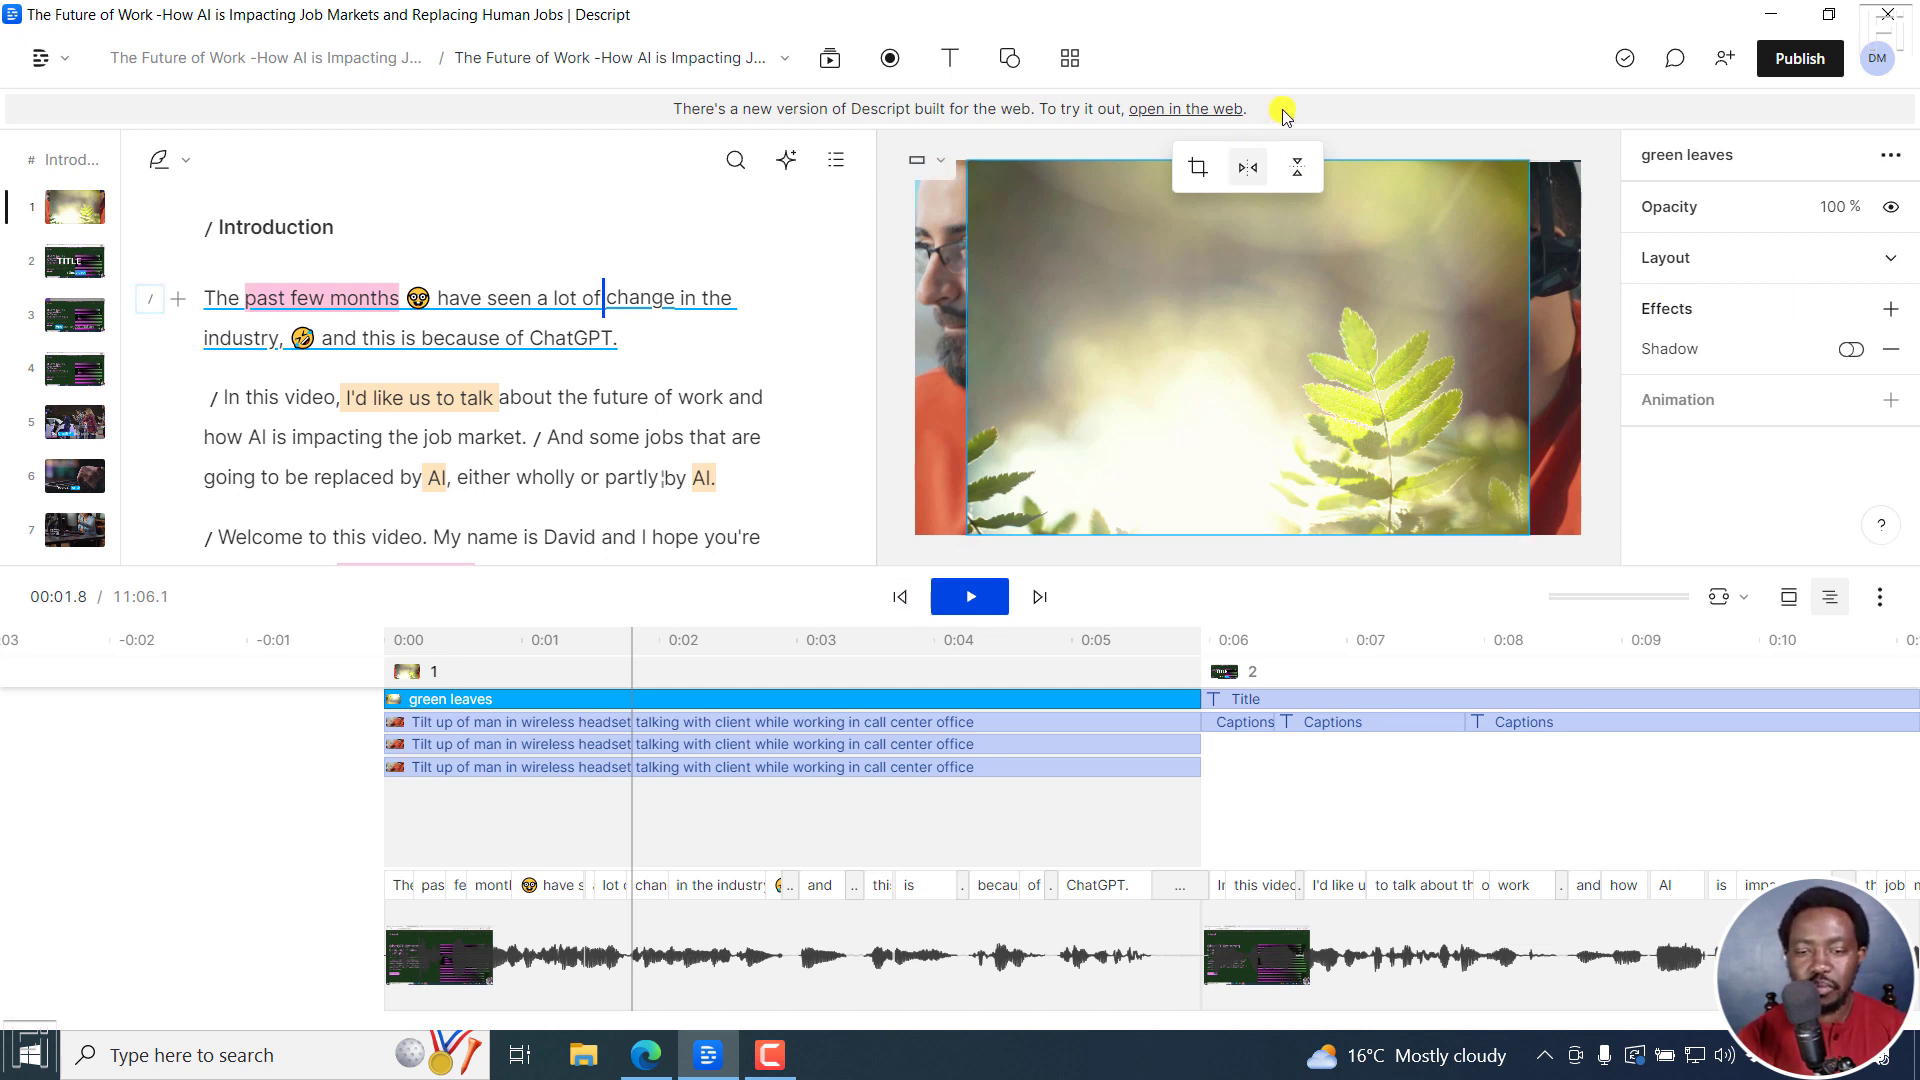
# Step: Flip the green leaves layer back to its original orientation, first vertically and then horizontally
pyautogui.click(1294, 172)
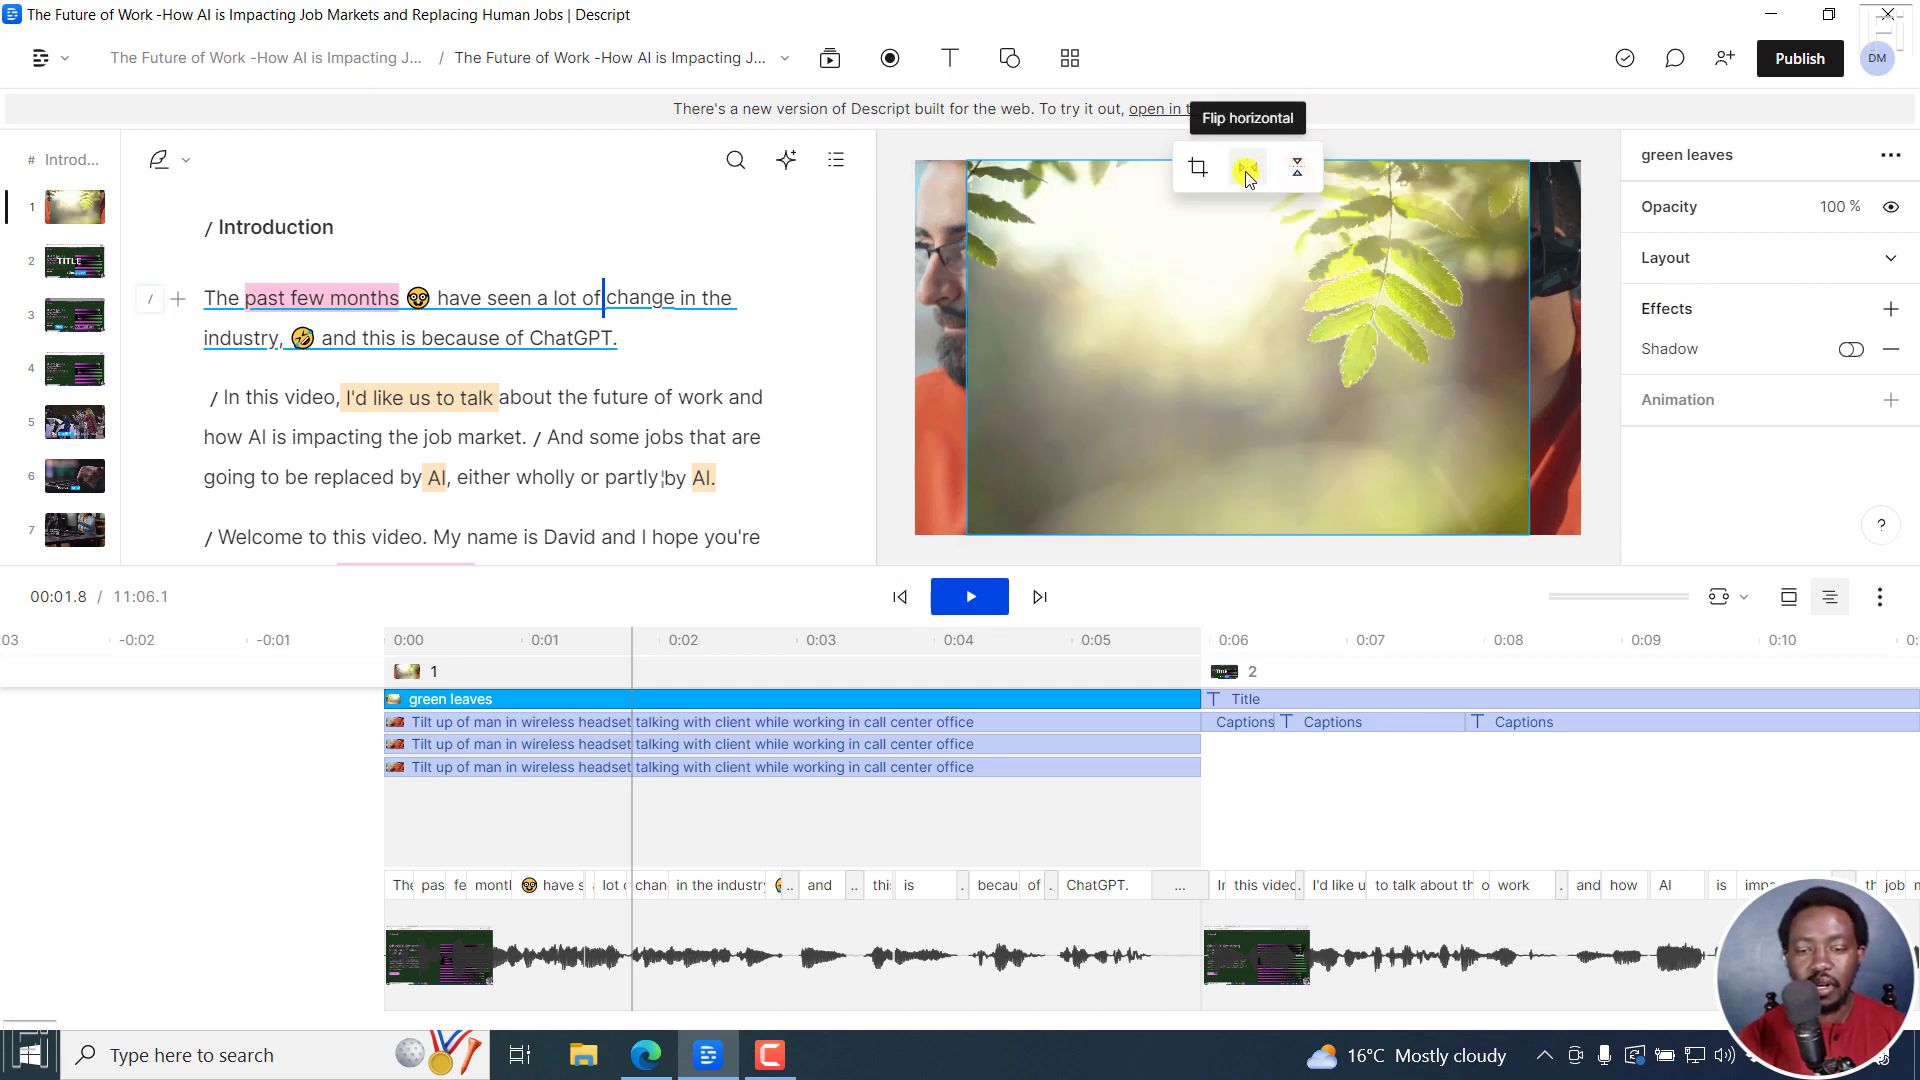
pyautogui.click(1245, 172)
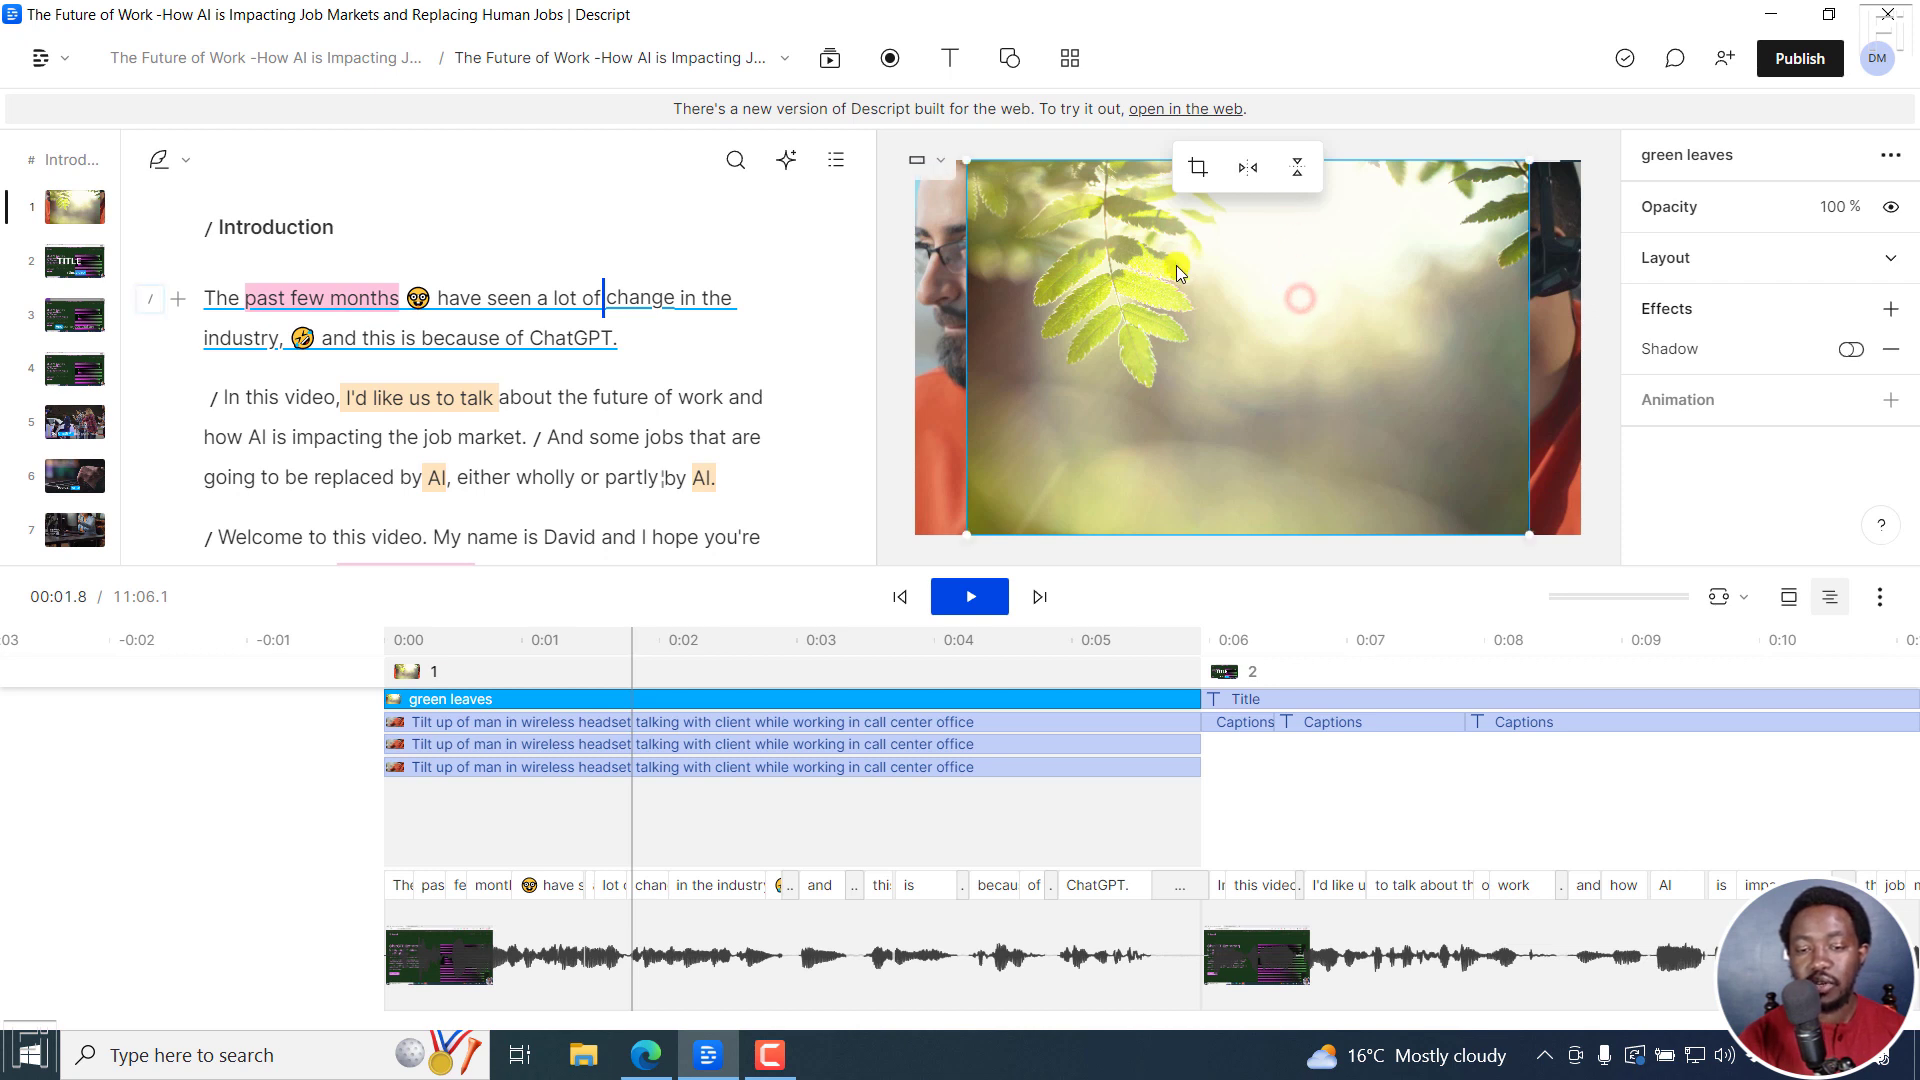
# Step: Expand the green leaves layer's layout properties, set its width to -1620 to flip the image, and undo the change
pyautogui.click(1893, 257)
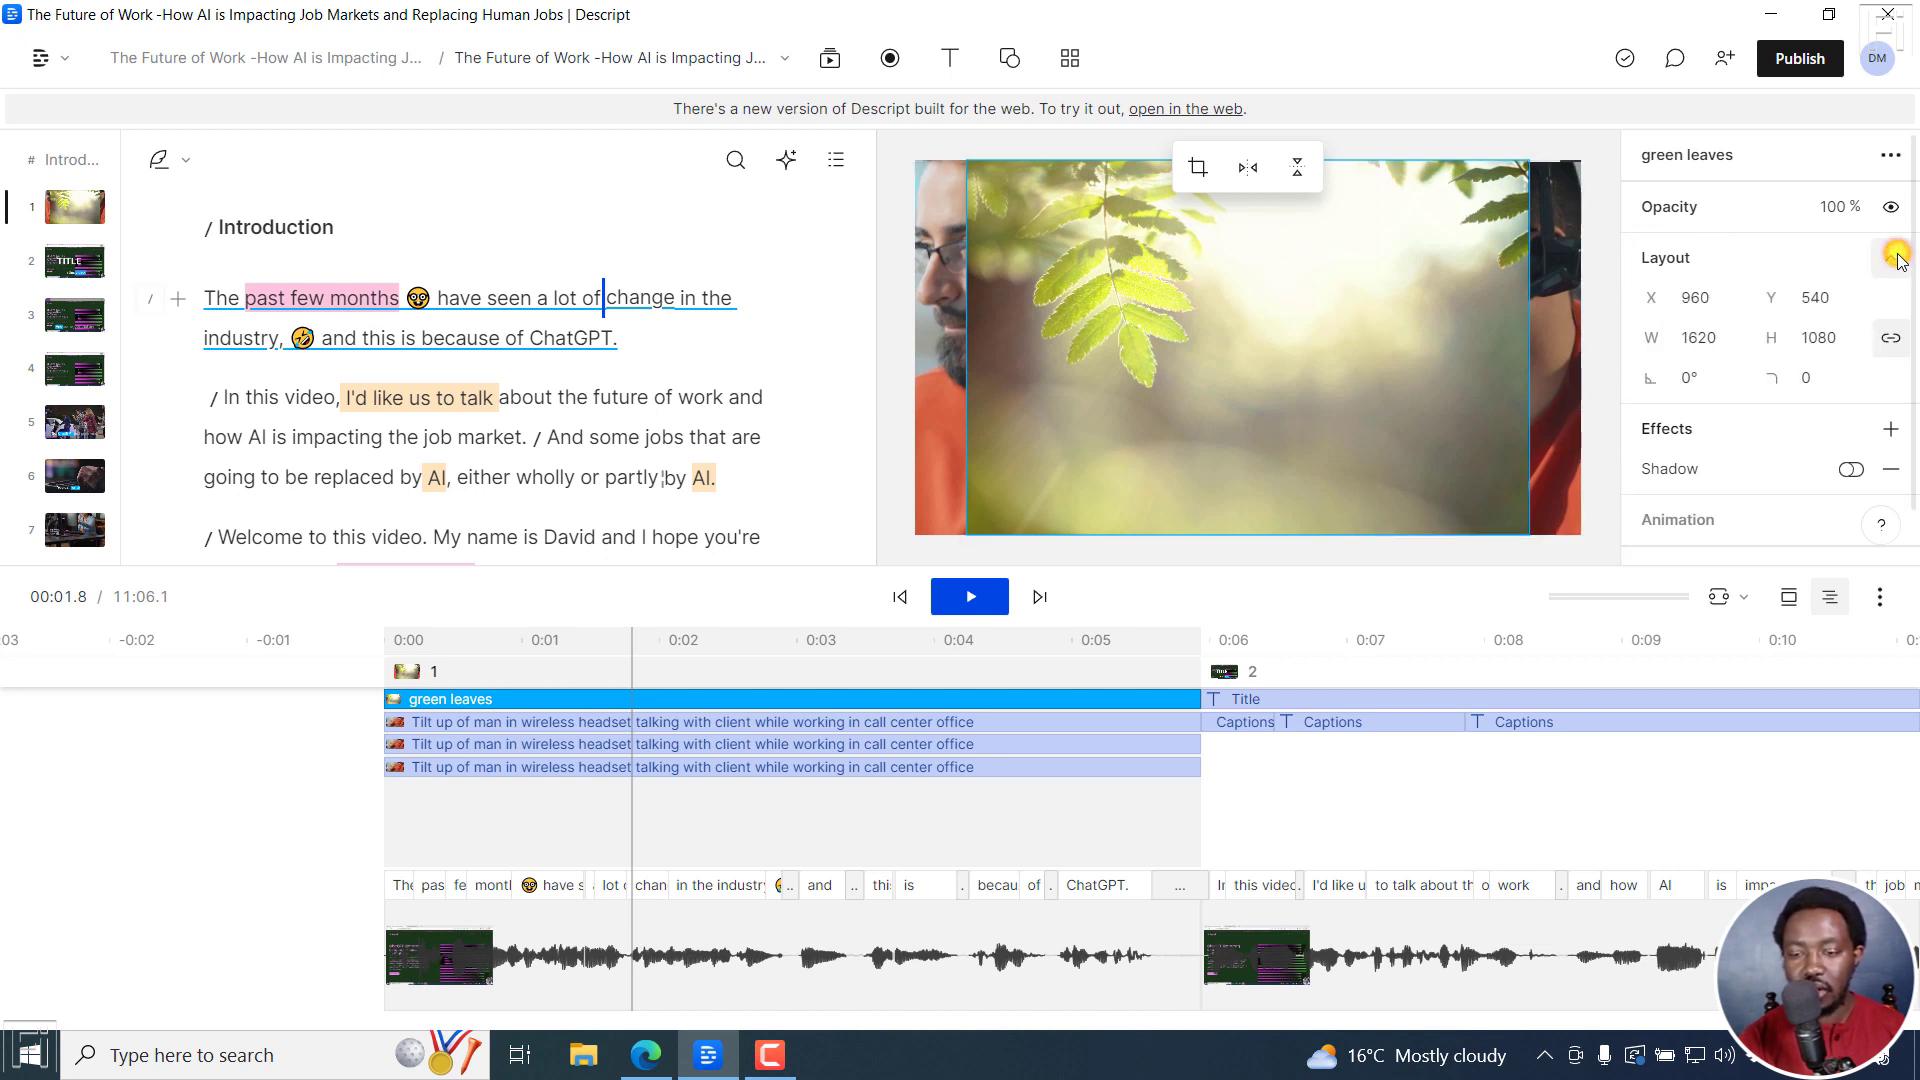
pyautogui.click(1232, 348)
pyautogui.click(1387, 393)
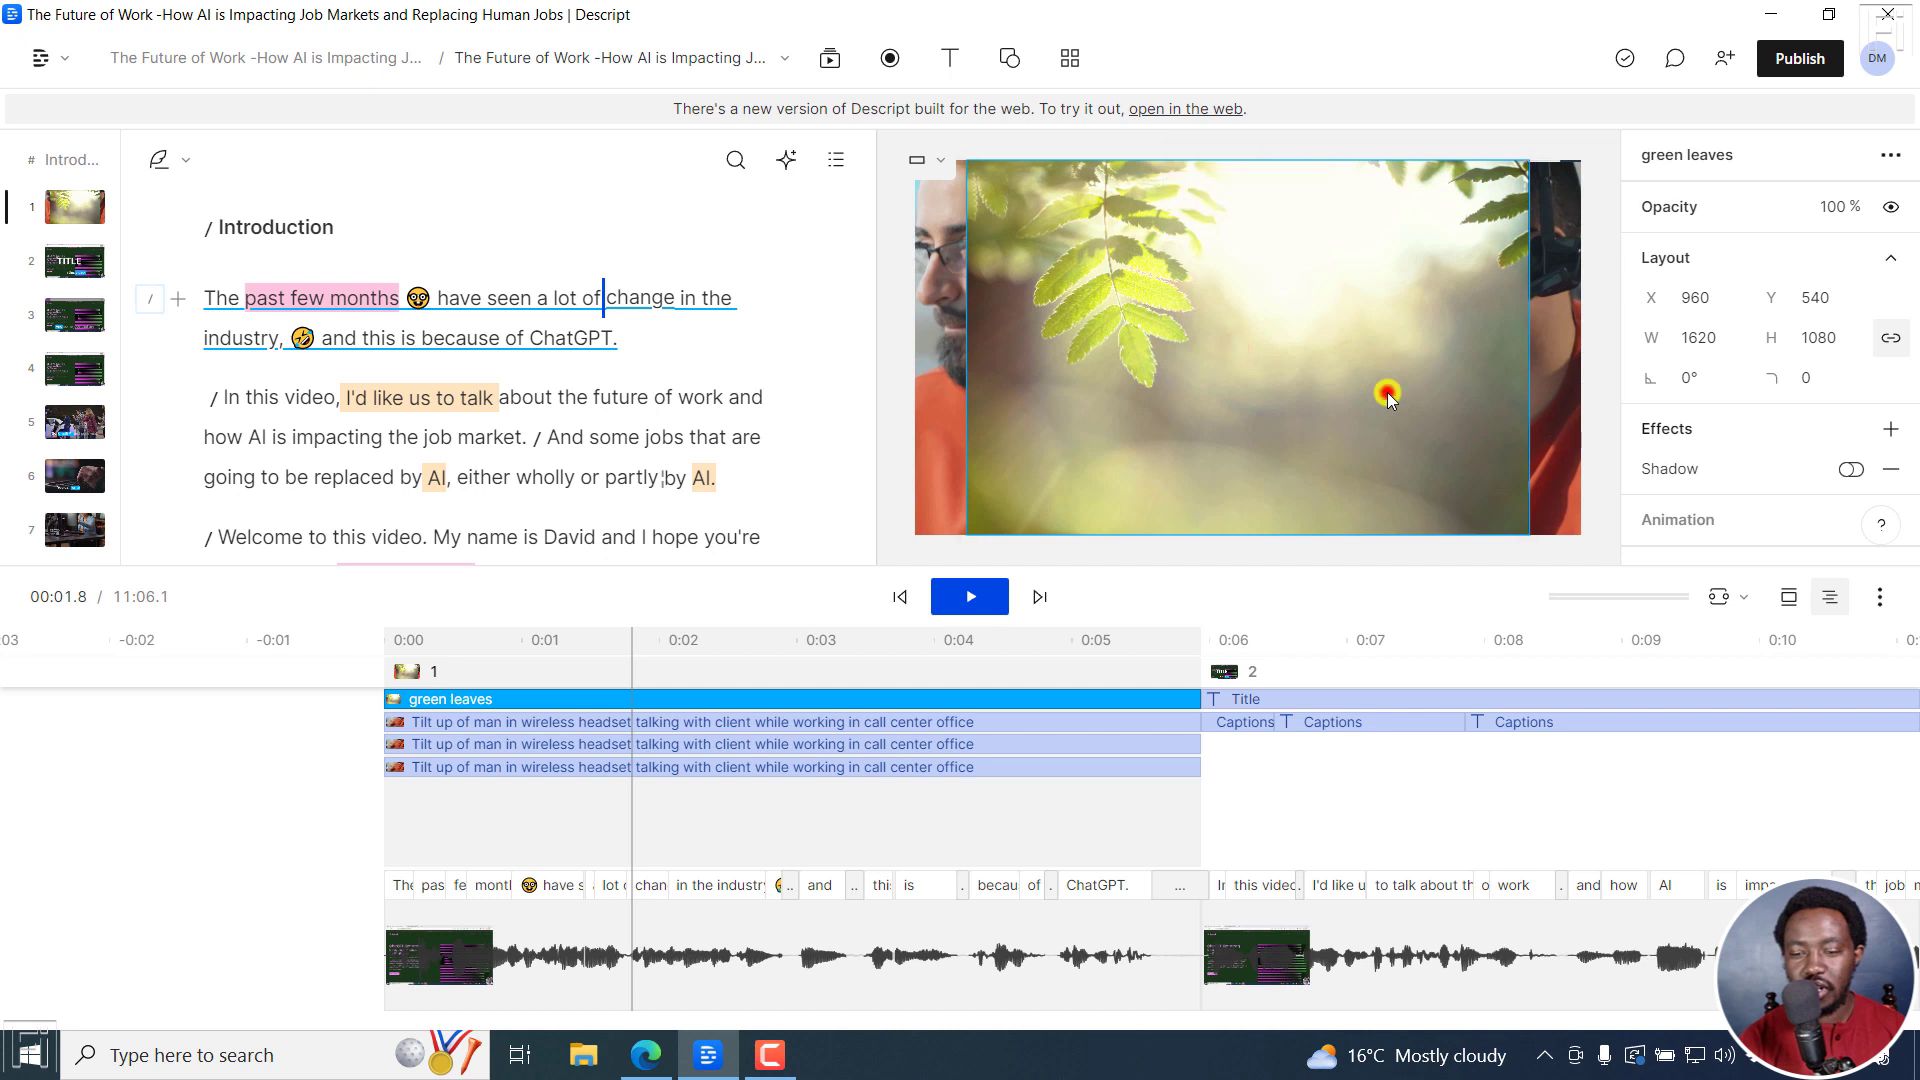
pyautogui.doubleClick(1388, 392)
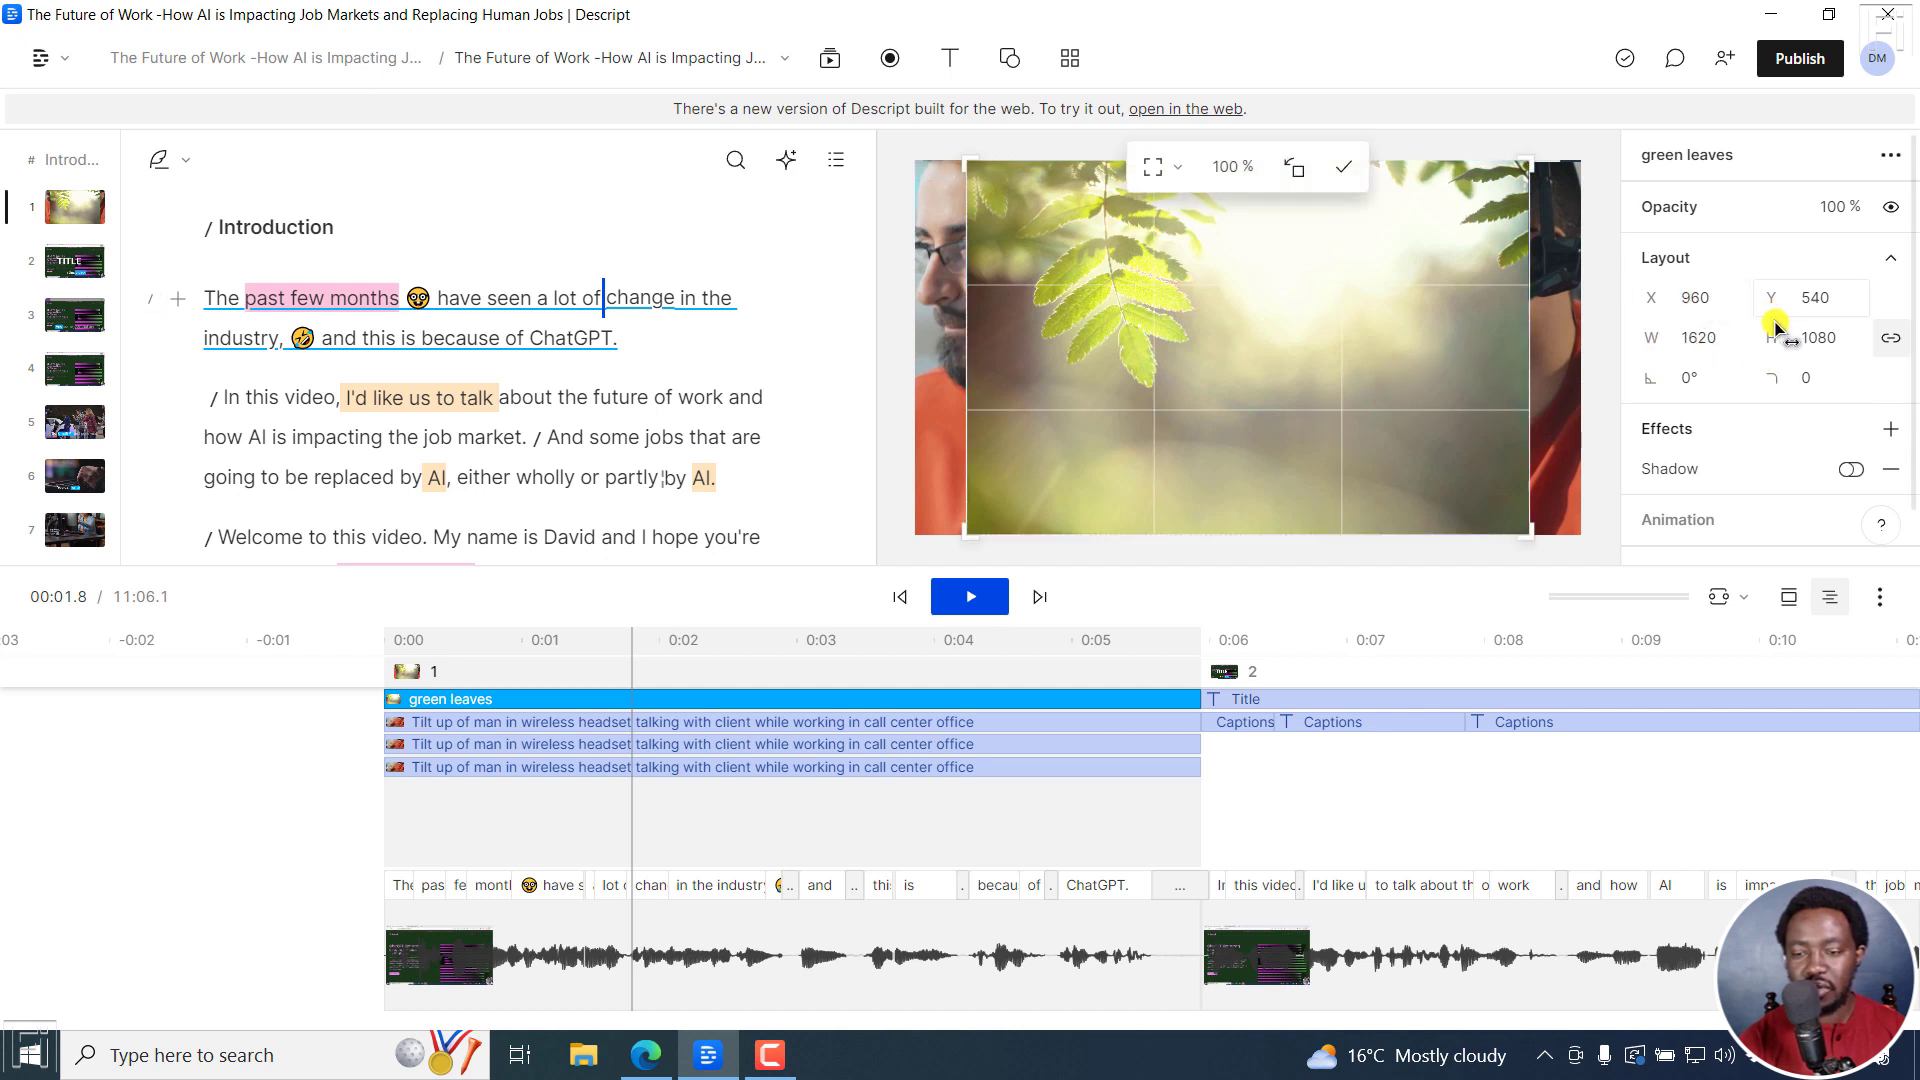
pyautogui.click(1700, 337)
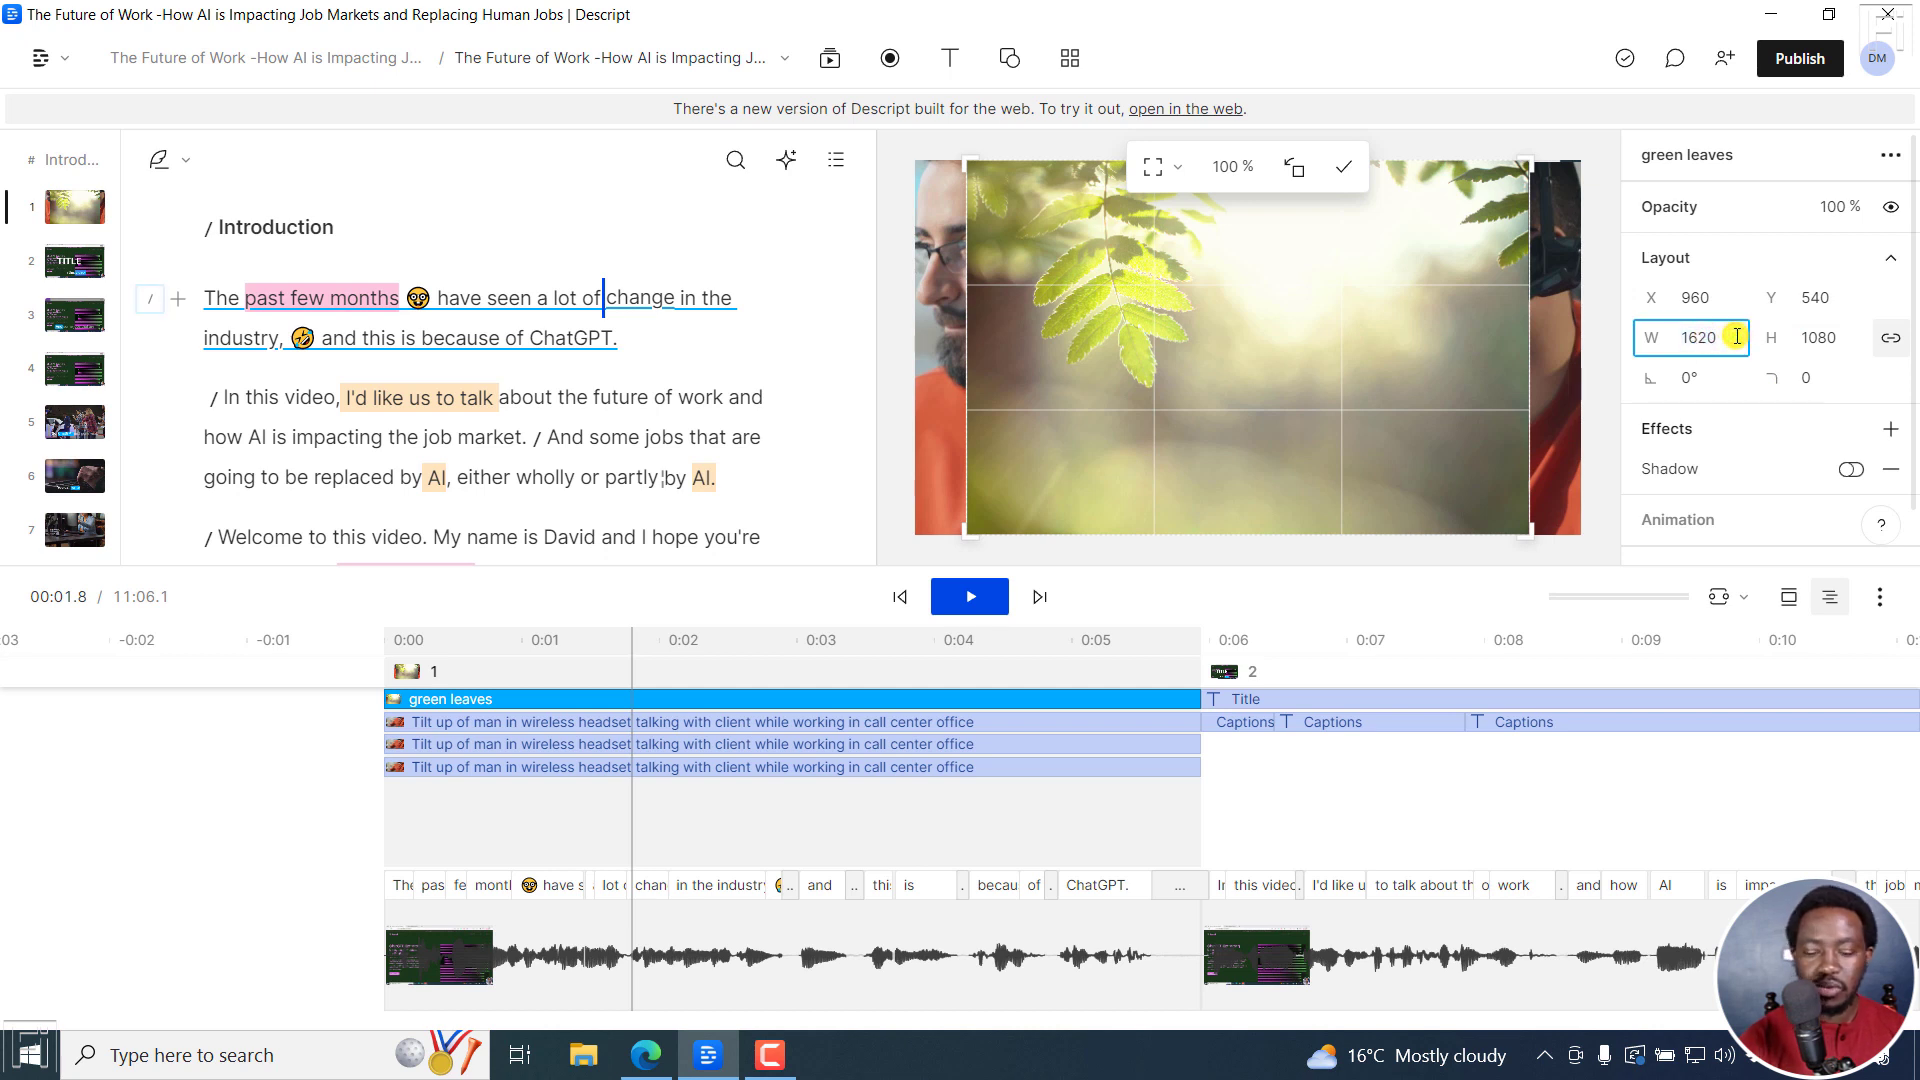
pyautogui.write('-')
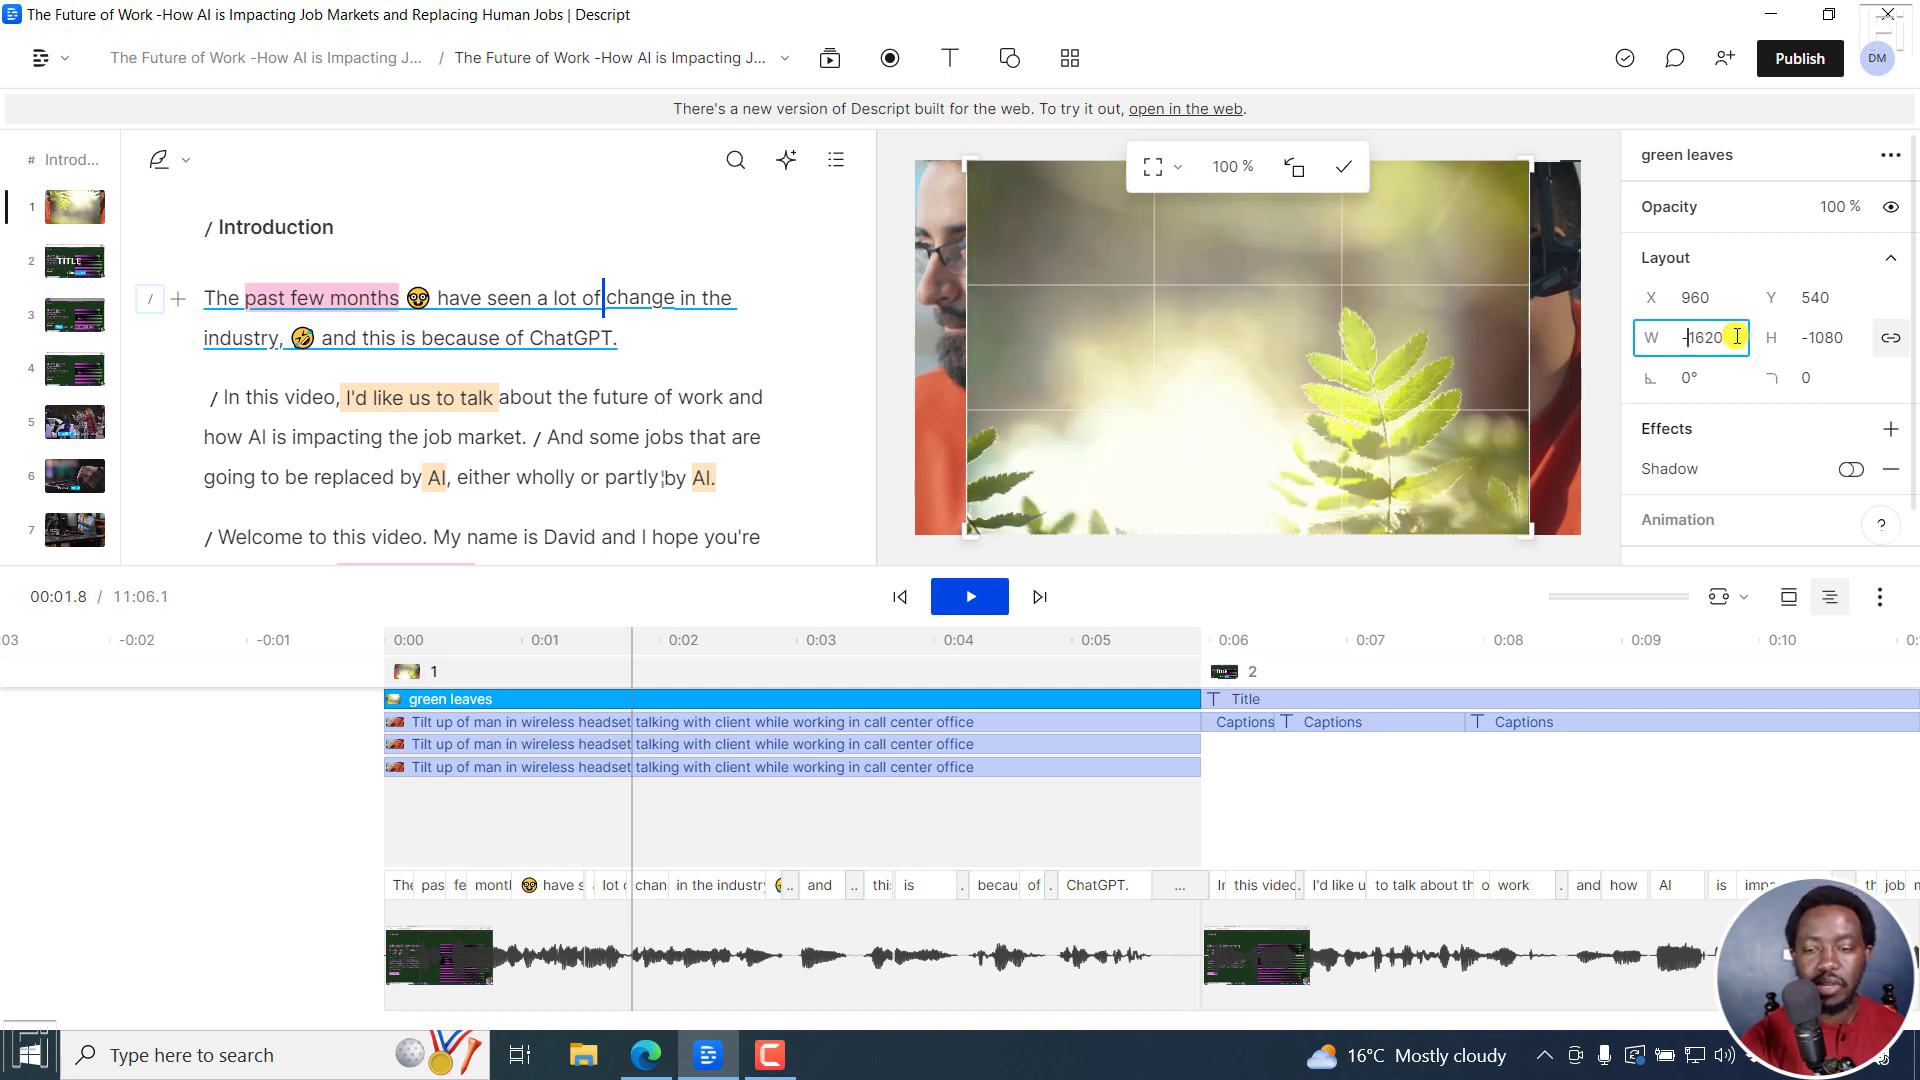
pyautogui.click(1819, 337)
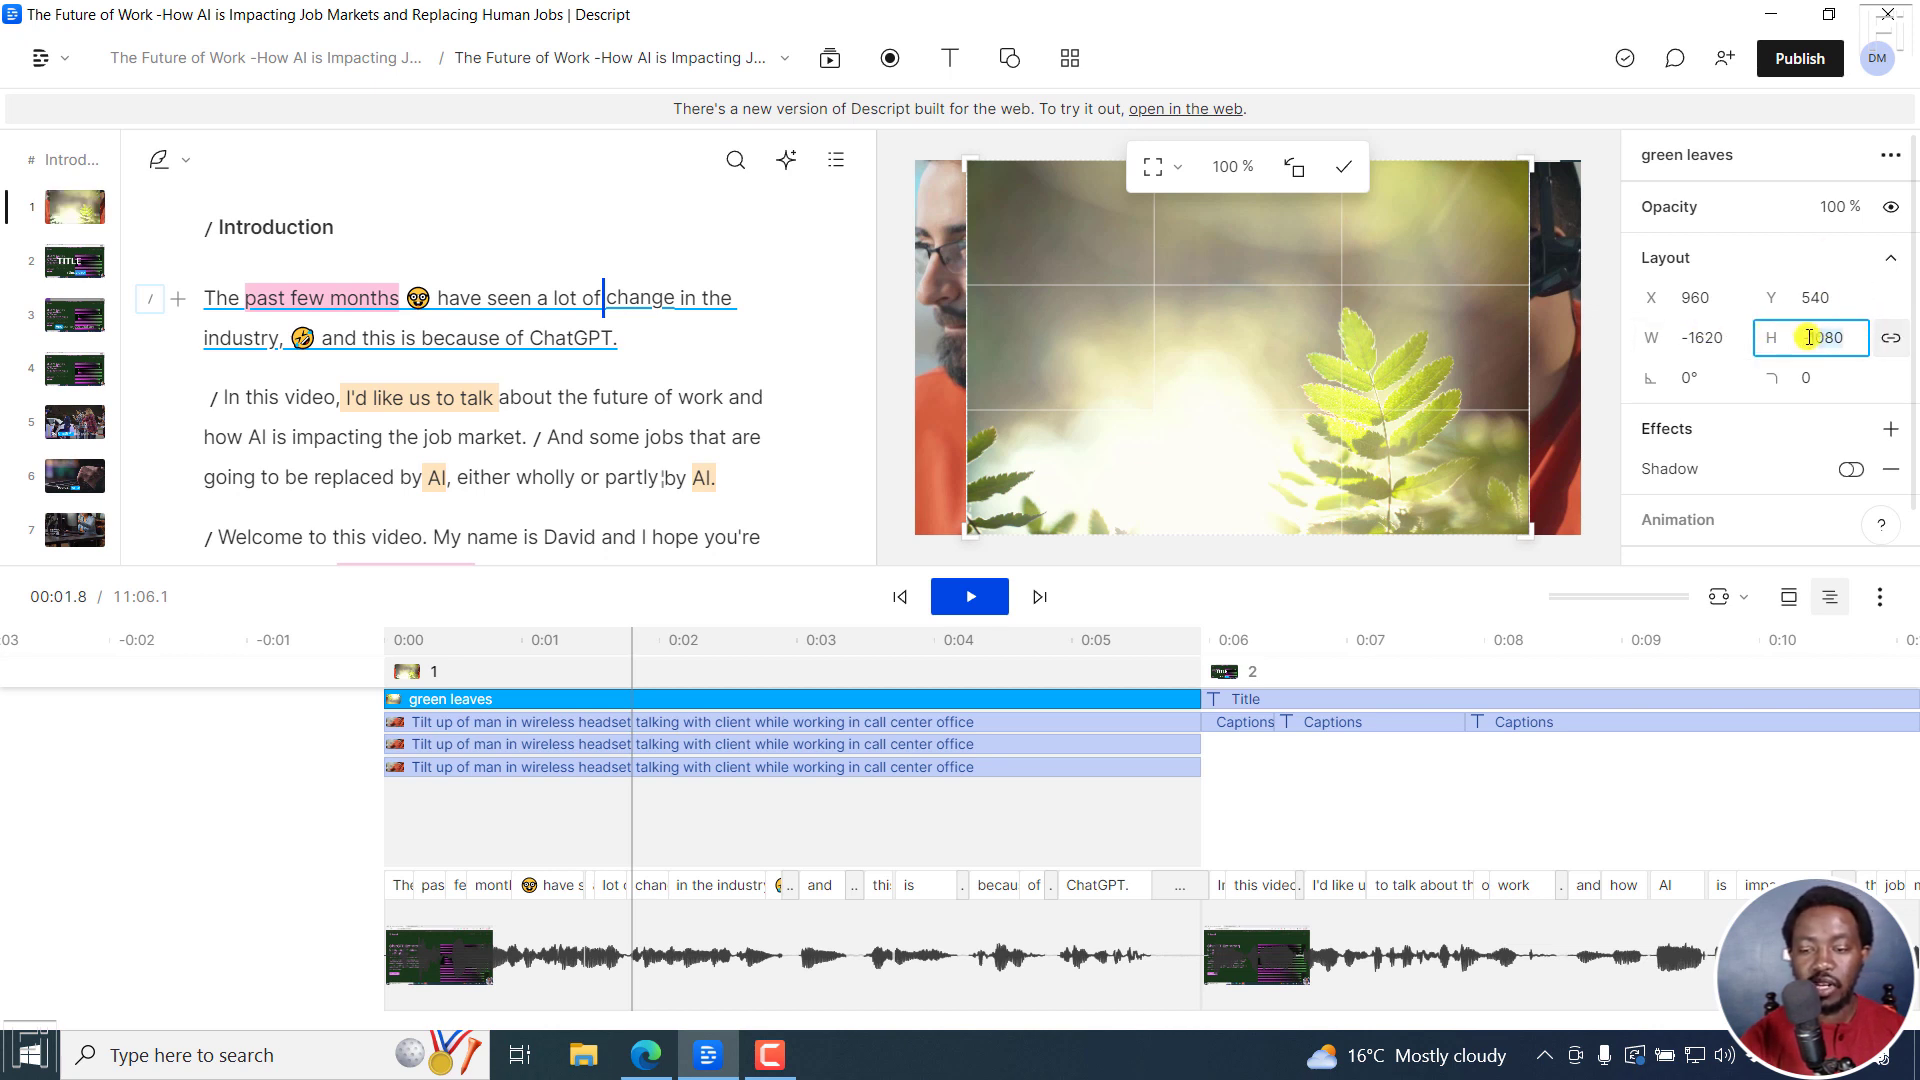
pyautogui.hotkey('ctrl', 'z')
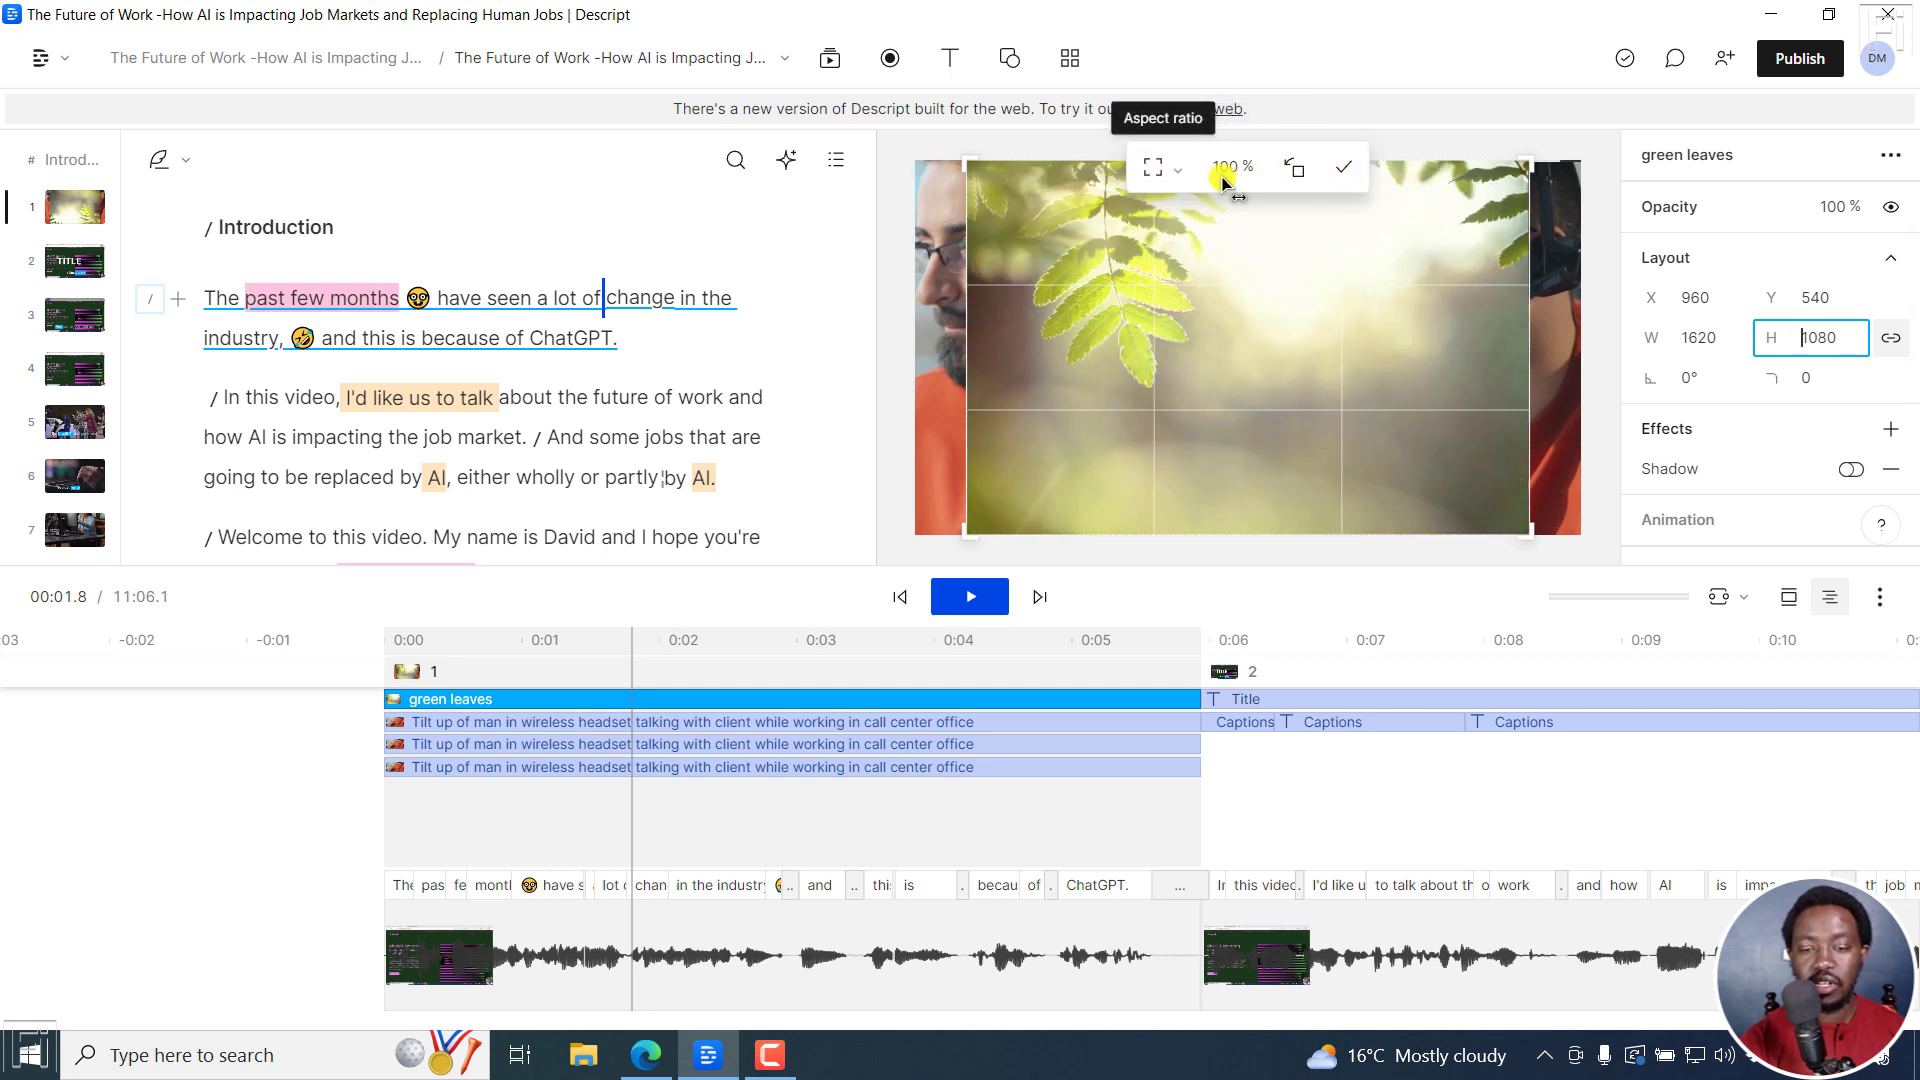
# Step: Review the aspect ratio options for cropping the green leaves layer, and leave crop mode without changing the crop
pyautogui.click(1345, 303)
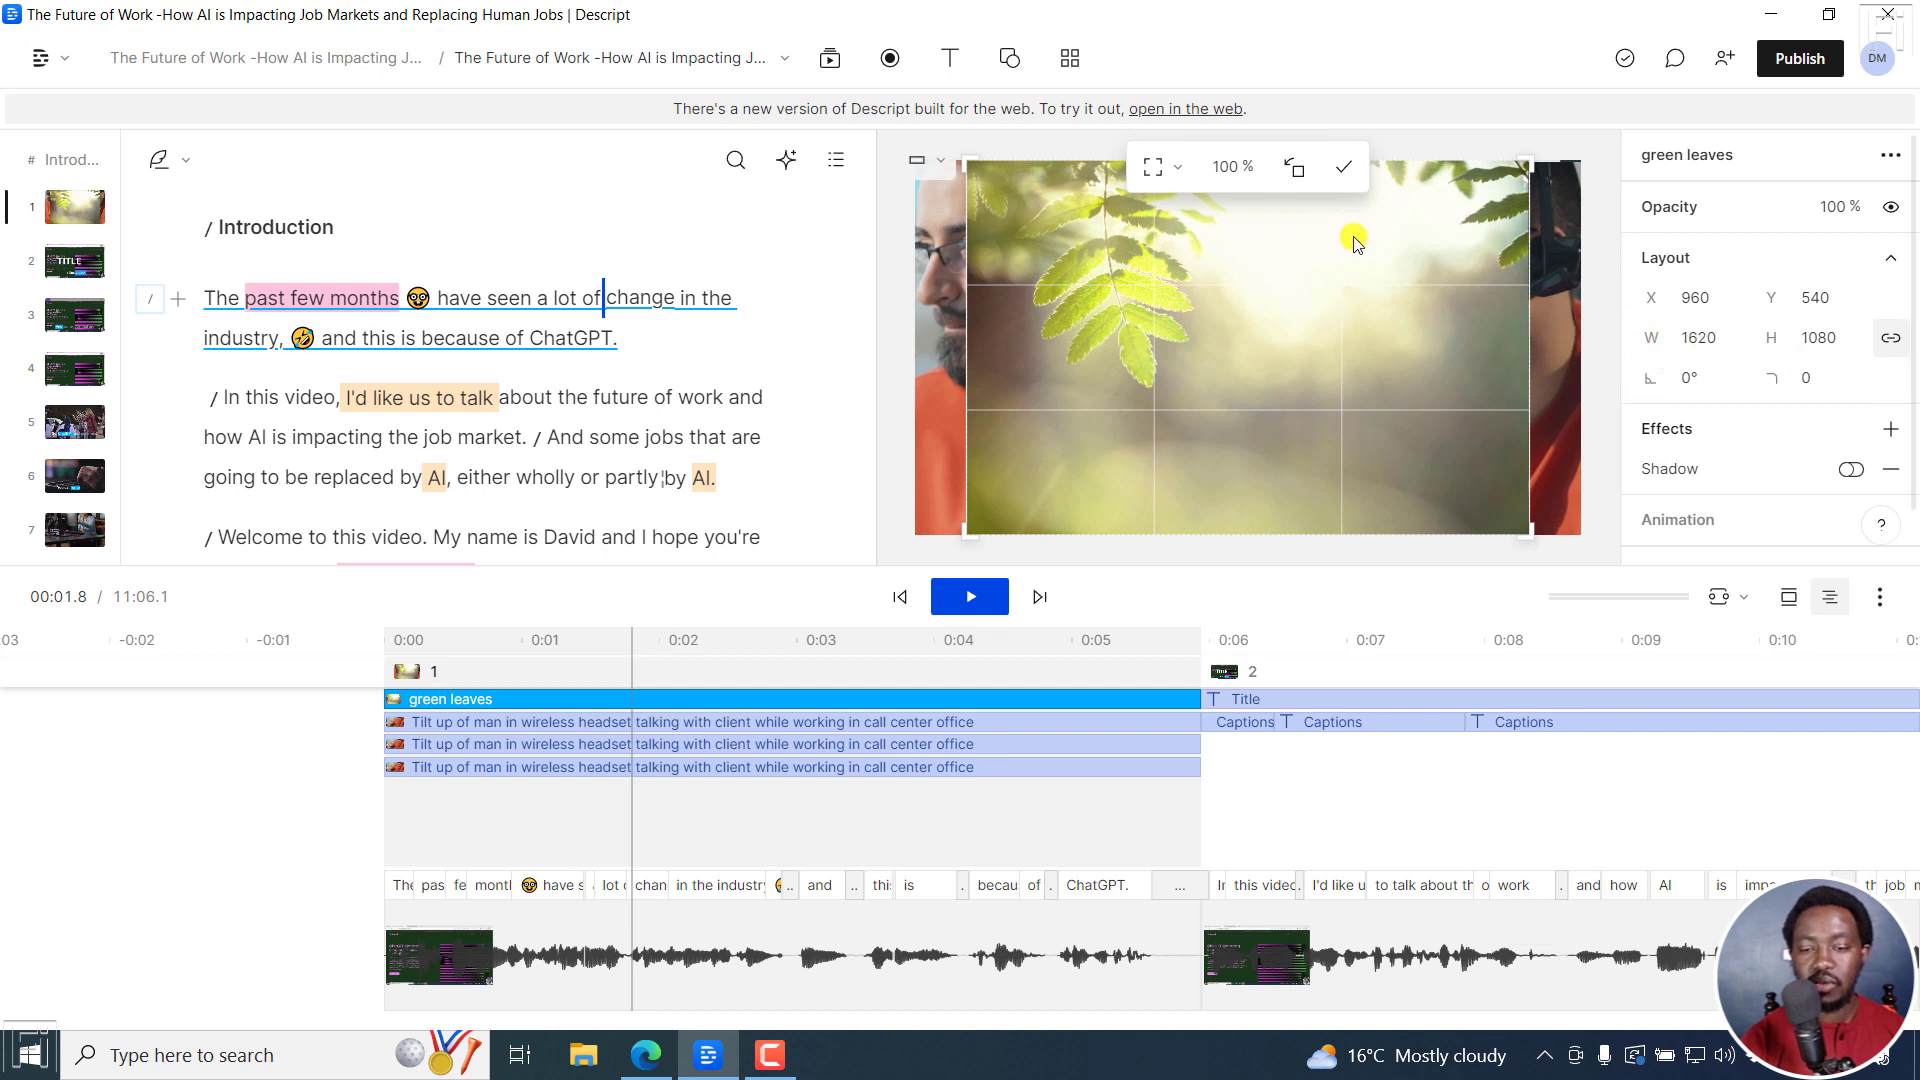
pyautogui.click(1183, 173)
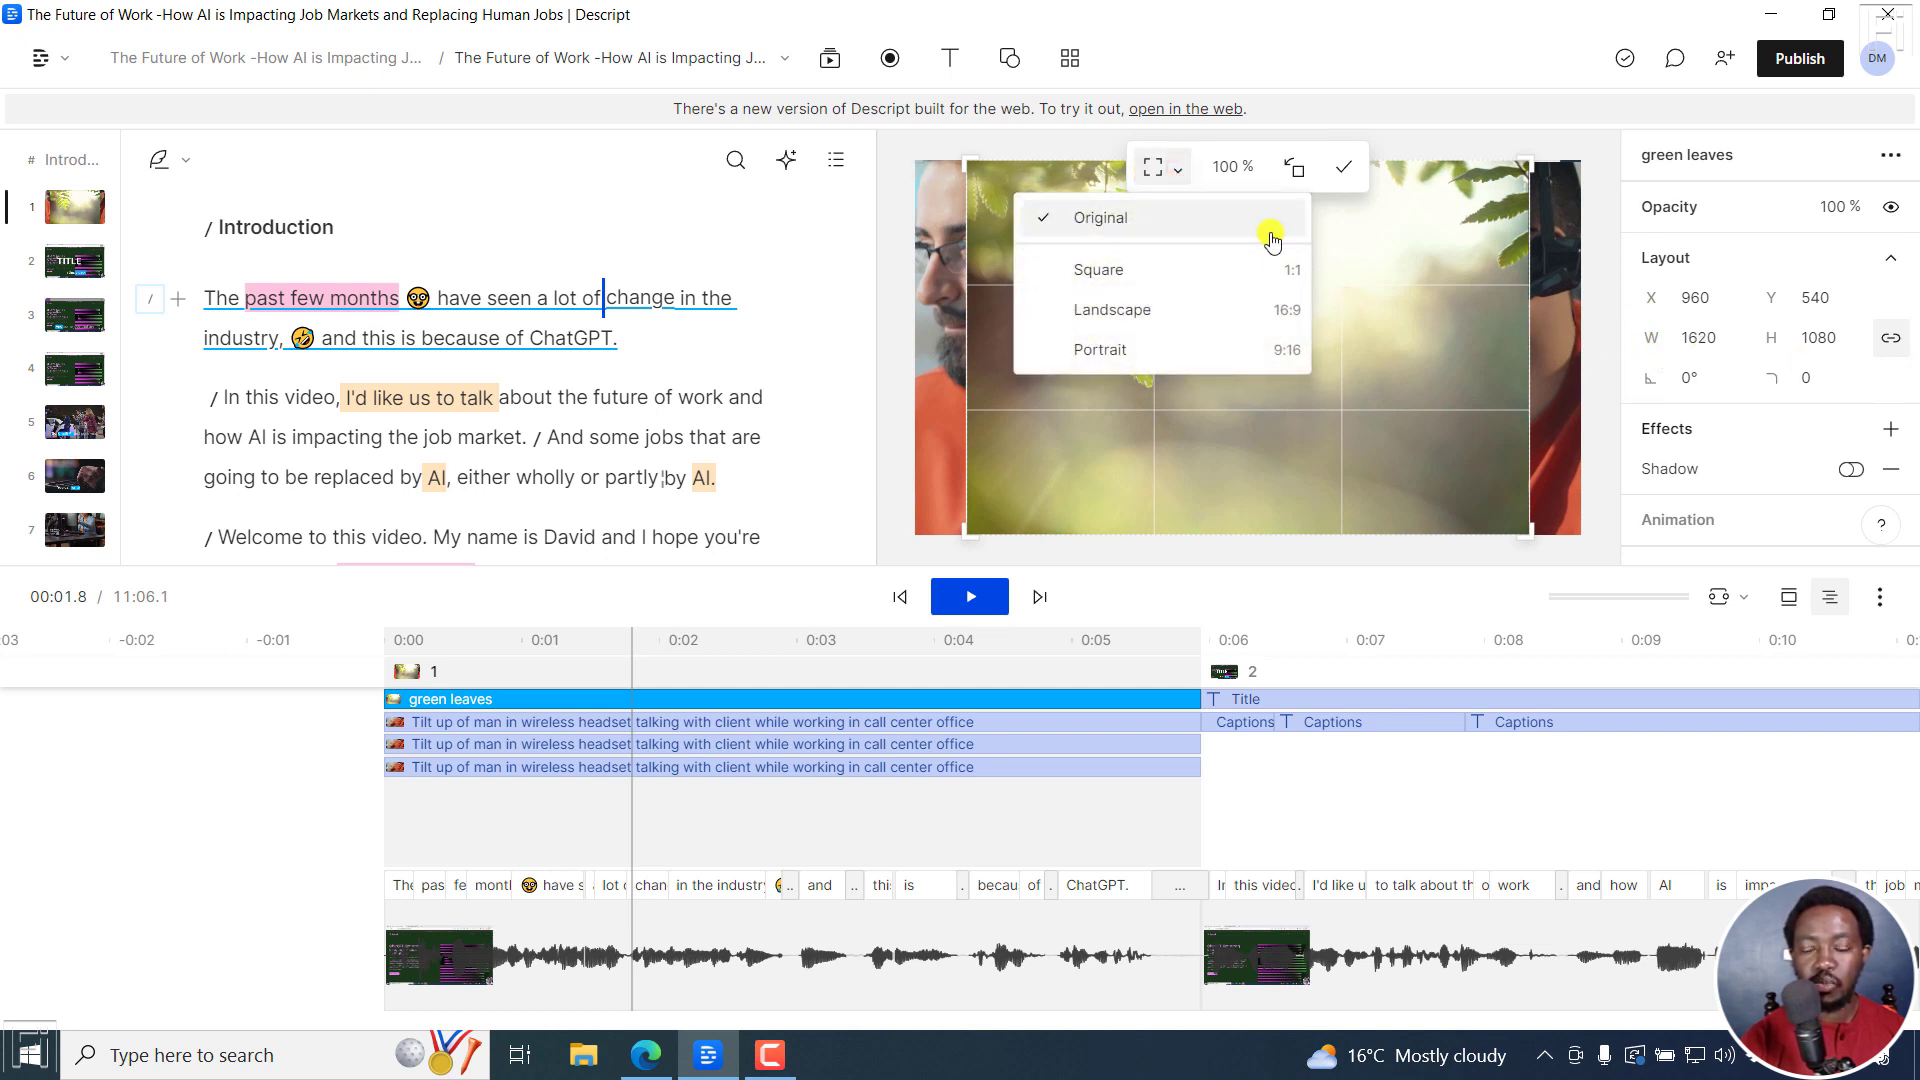
pyautogui.click(1414, 255)
pyautogui.click(1562, 255)
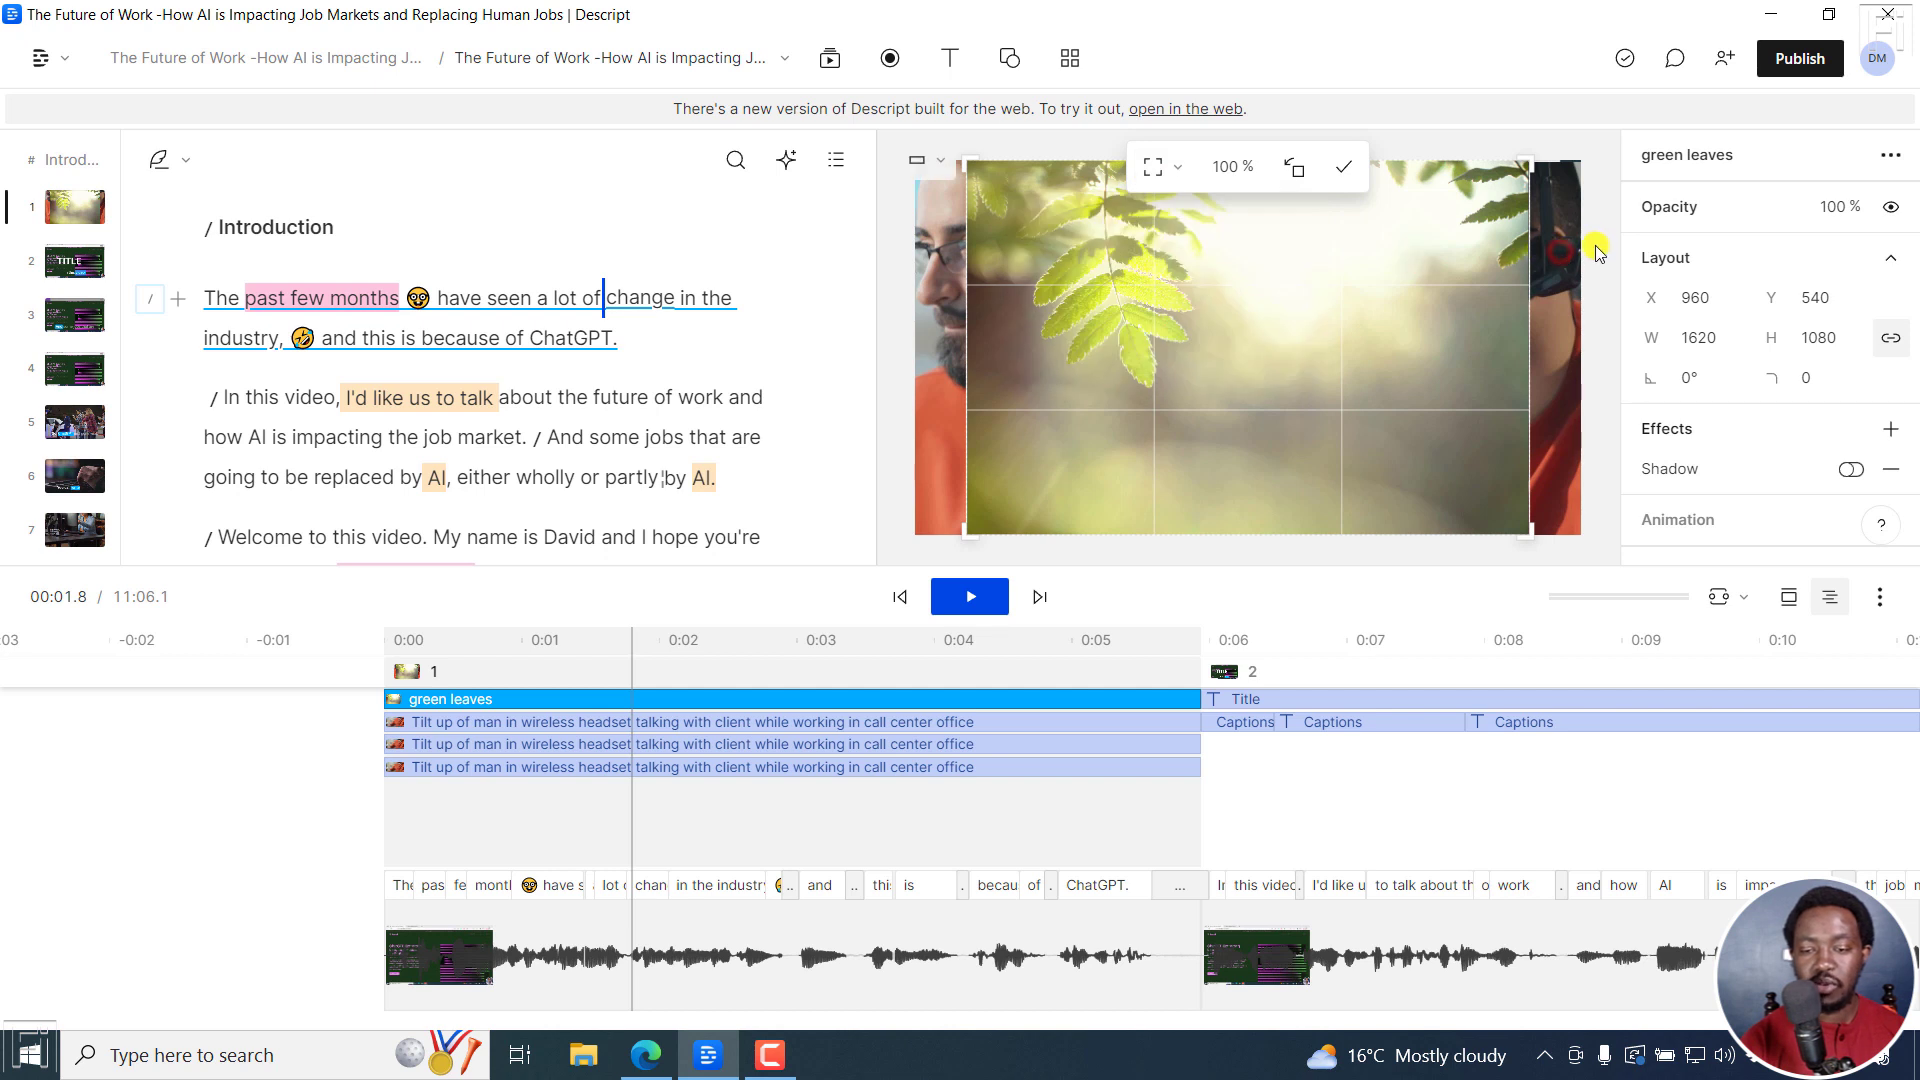
pyautogui.click(1341, 170)
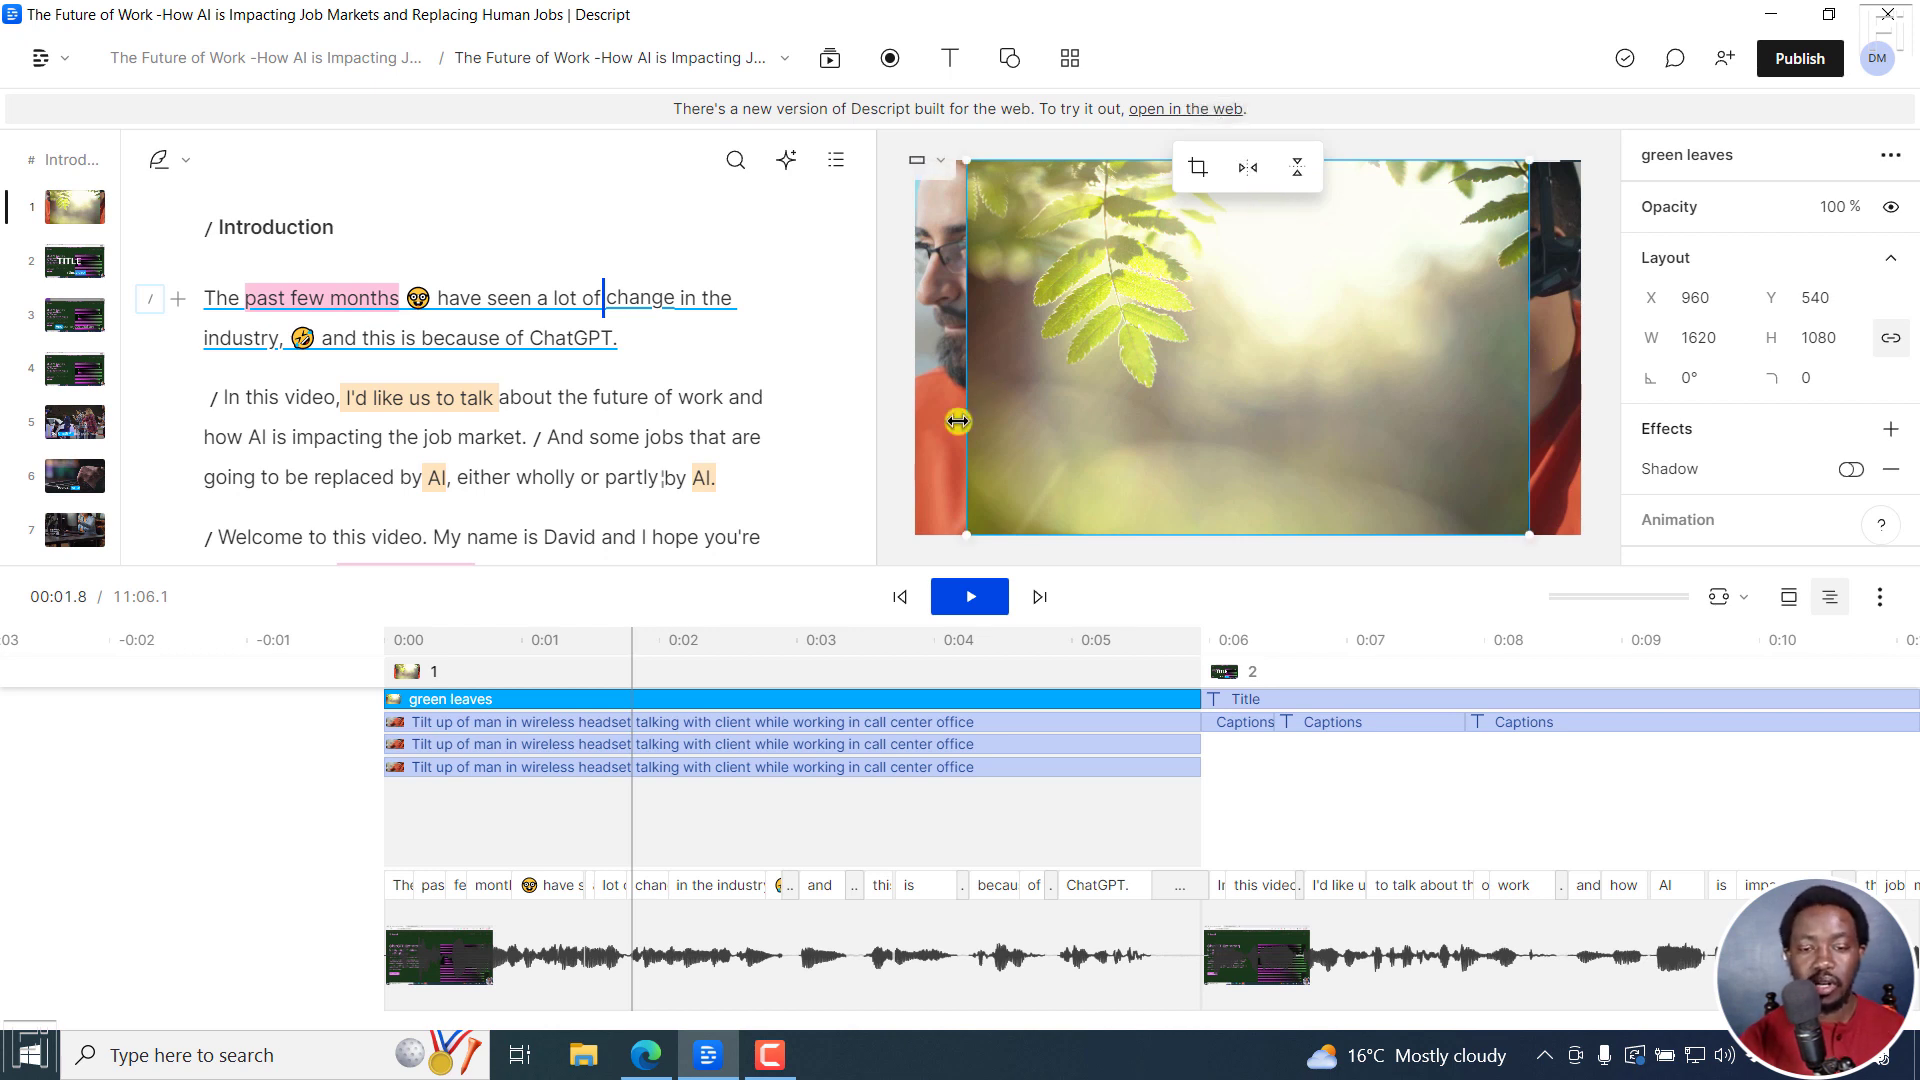
# Step: Switch to the Descript changelog in the browser and highlight the Renaming layers entry
pyautogui.click(645, 1055)
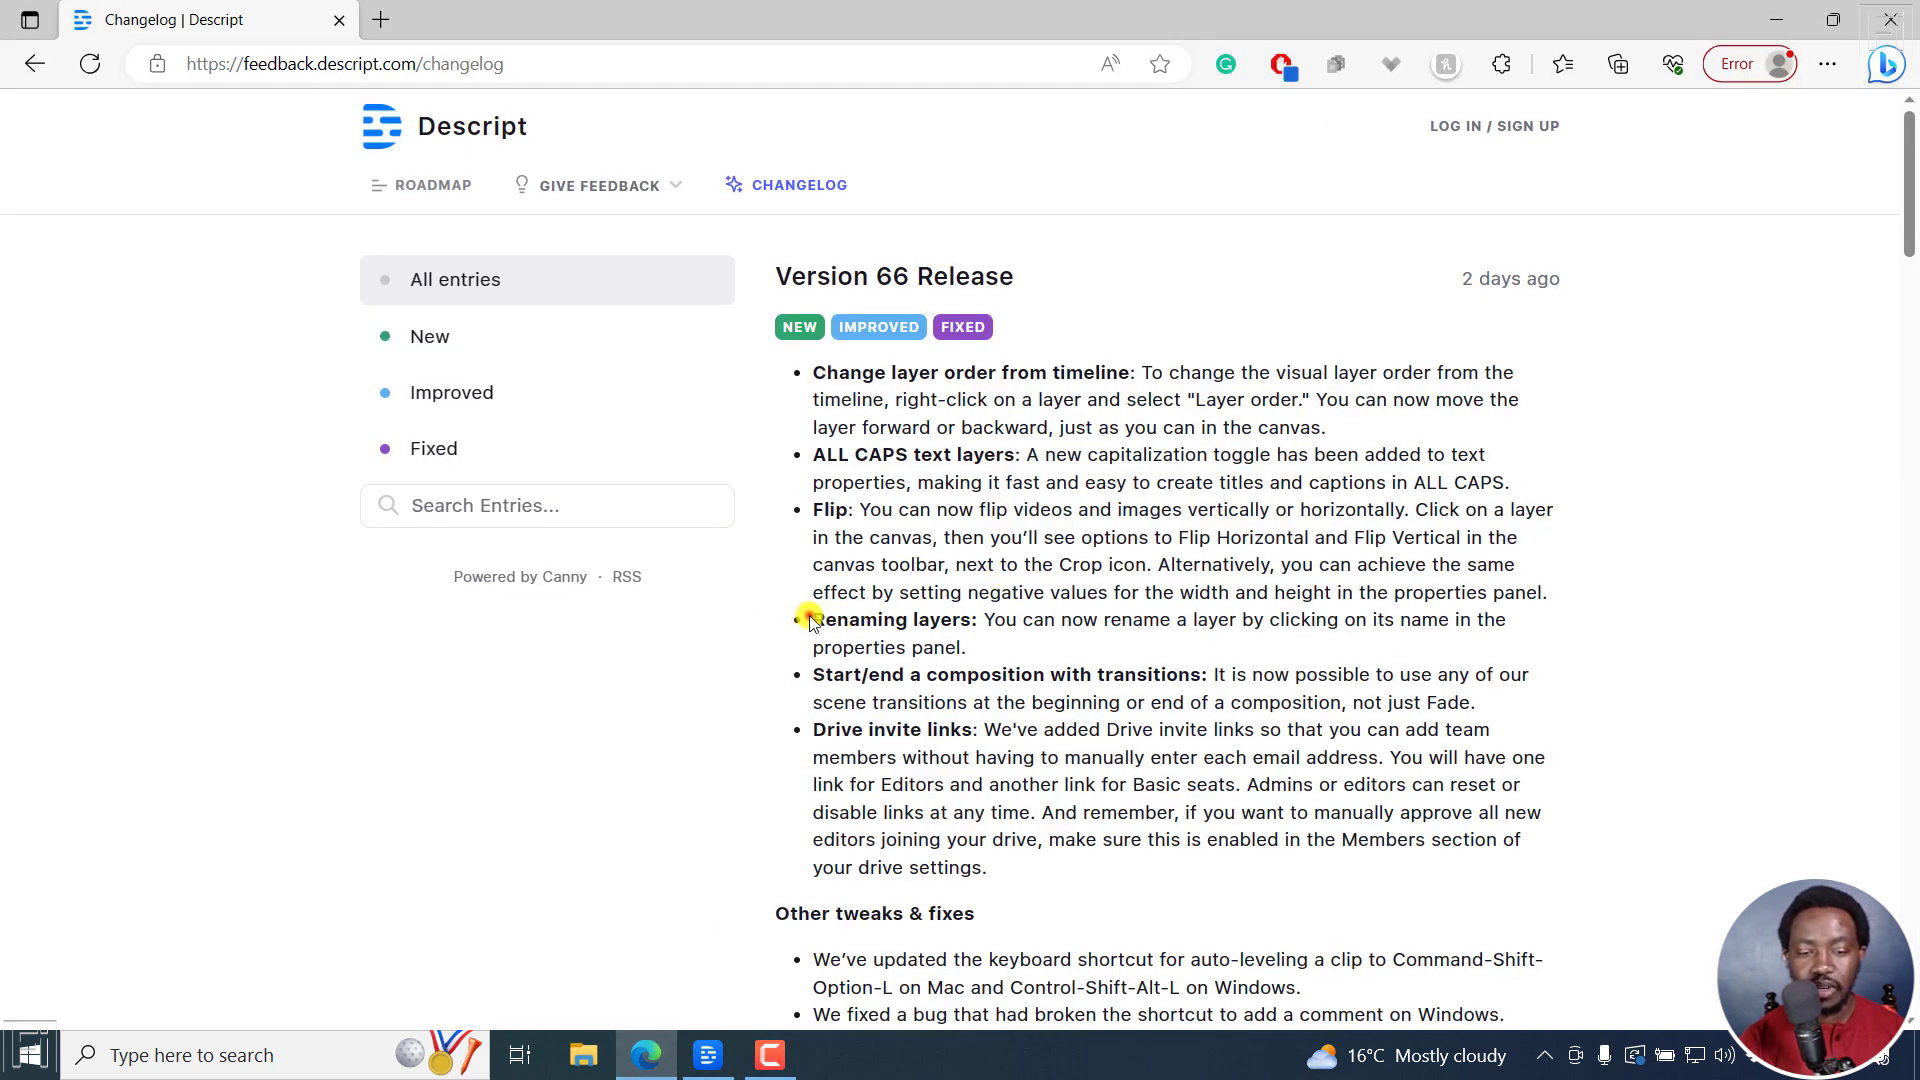
pyautogui.moveTo(810, 620); pyautogui.dragTo(1470, 632)
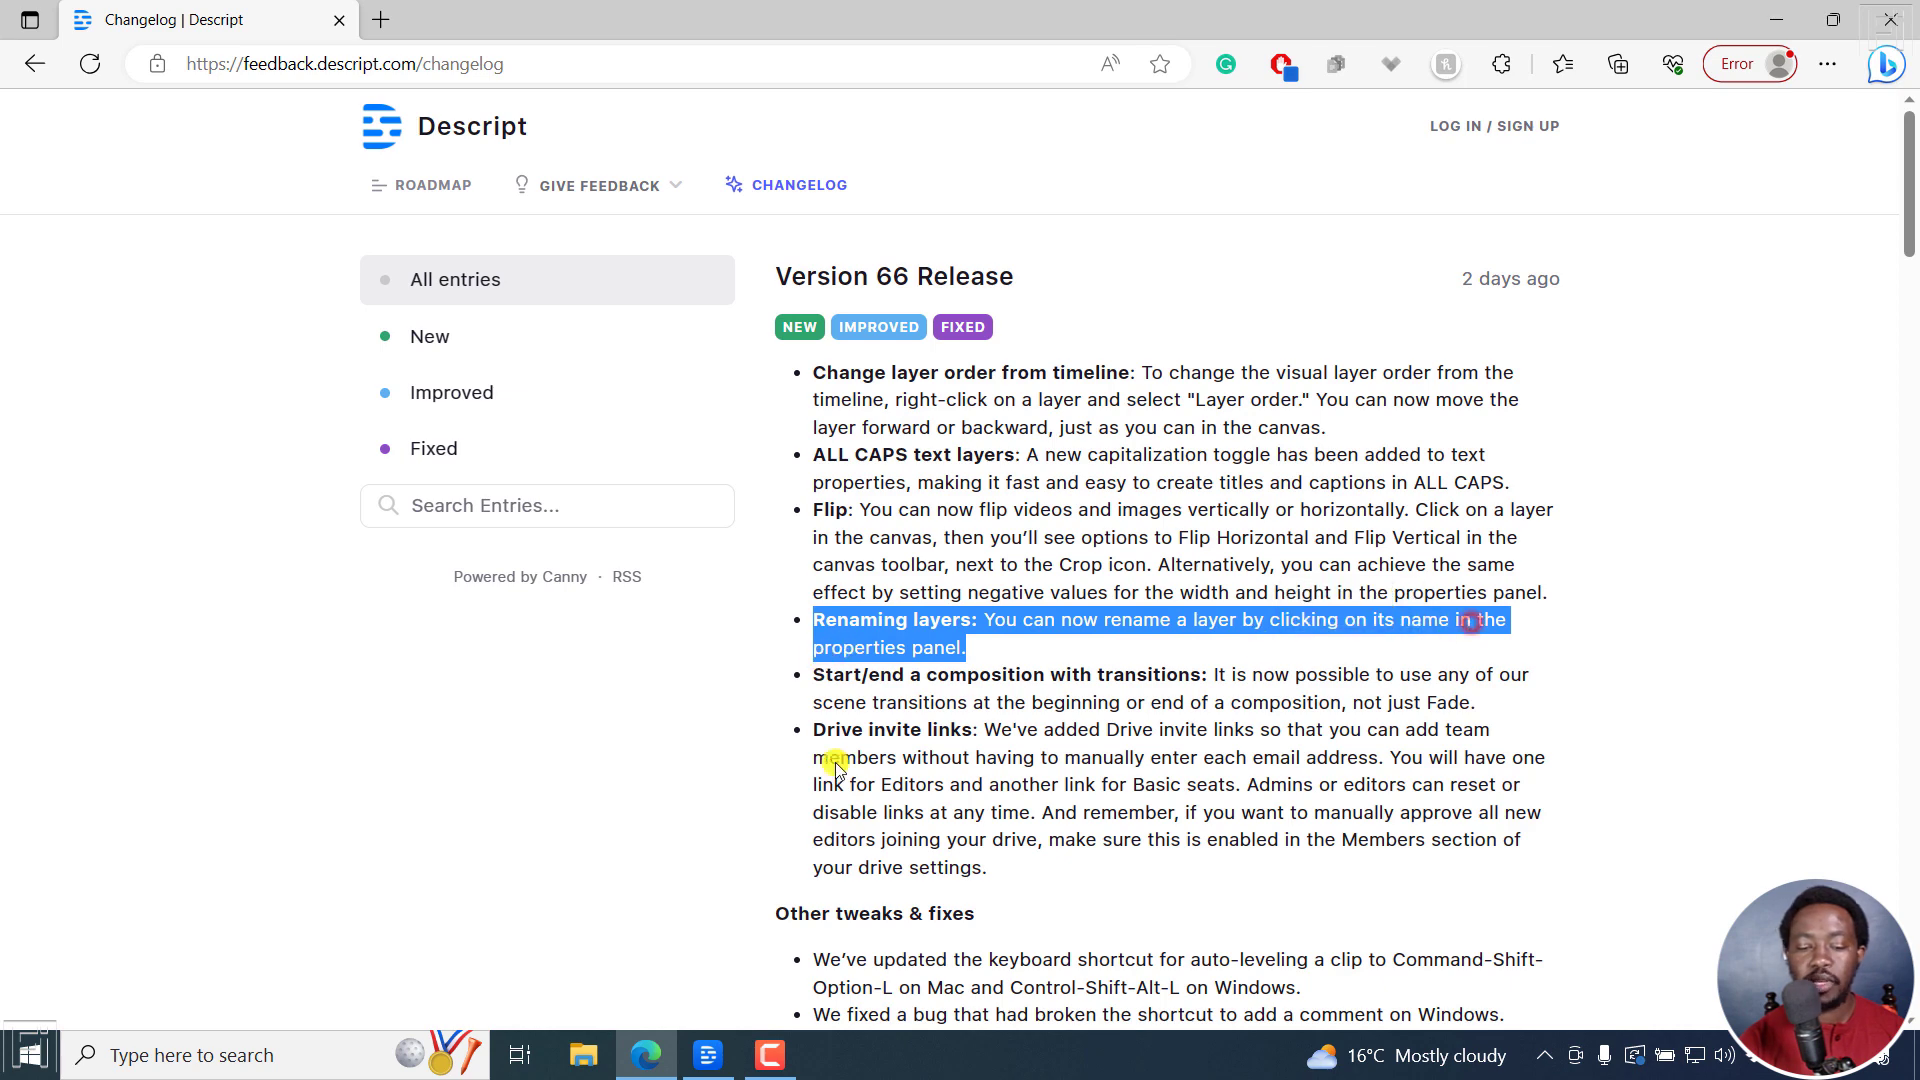
# Step: Switch back to Descript and rename the second captions layer in scene 2 to "Subtitles and CC"
pyautogui.click(708, 1054)
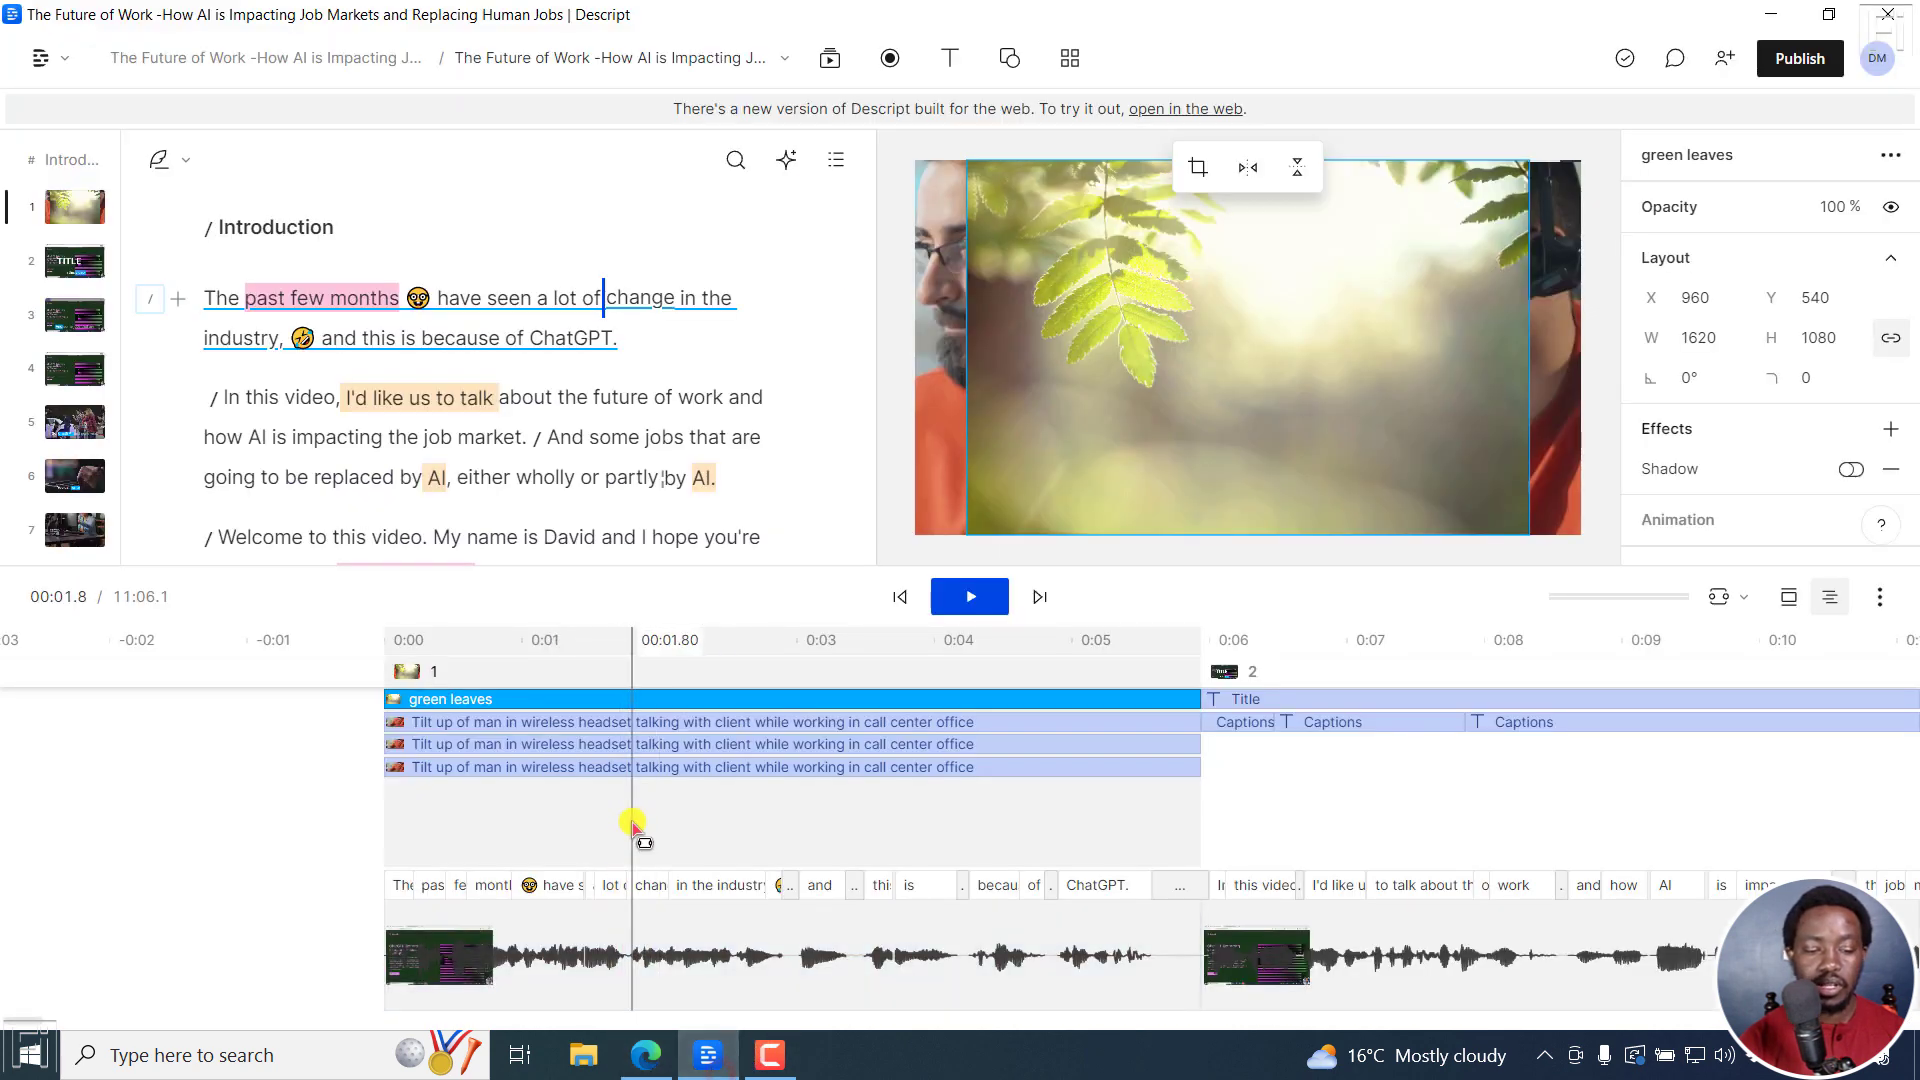
pyautogui.click(1250, 713)
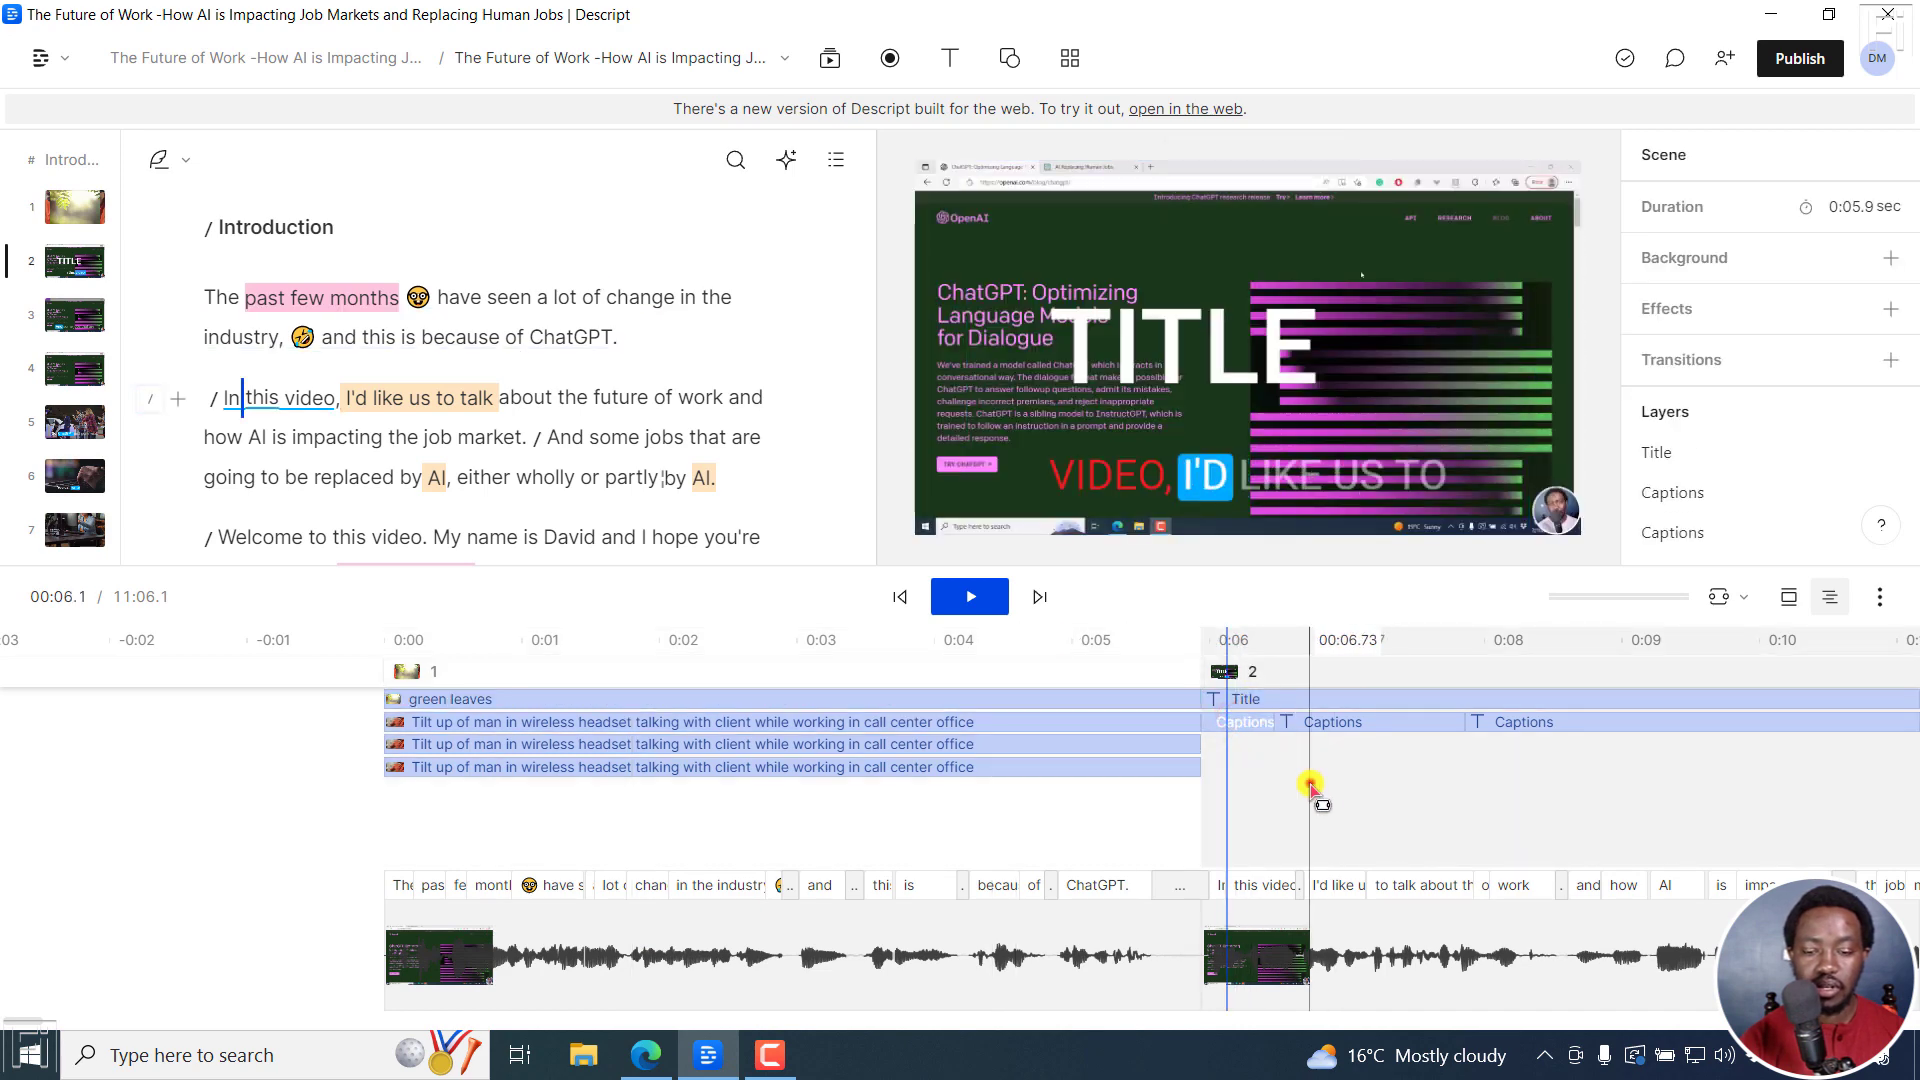
pyautogui.click(1342, 692)
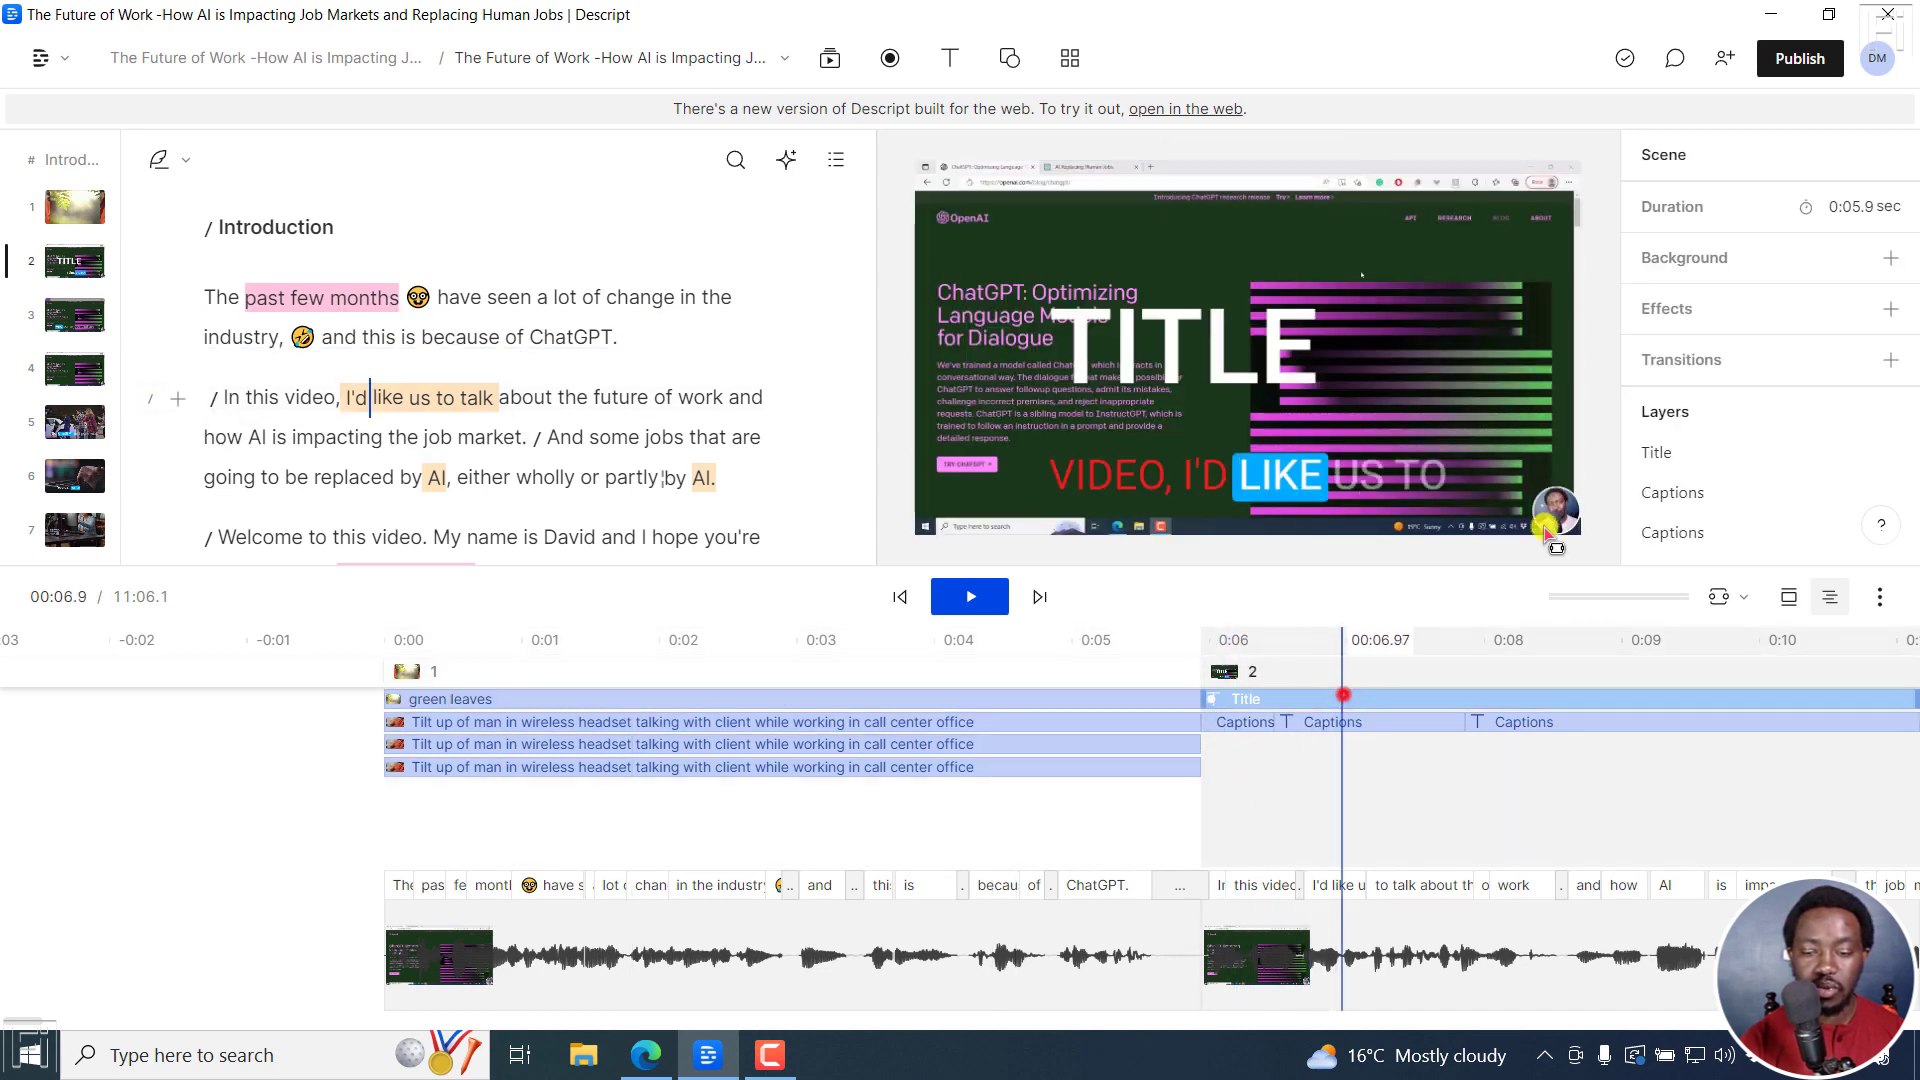
pyautogui.click(1717, 488)
pyautogui.click(1690, 152)
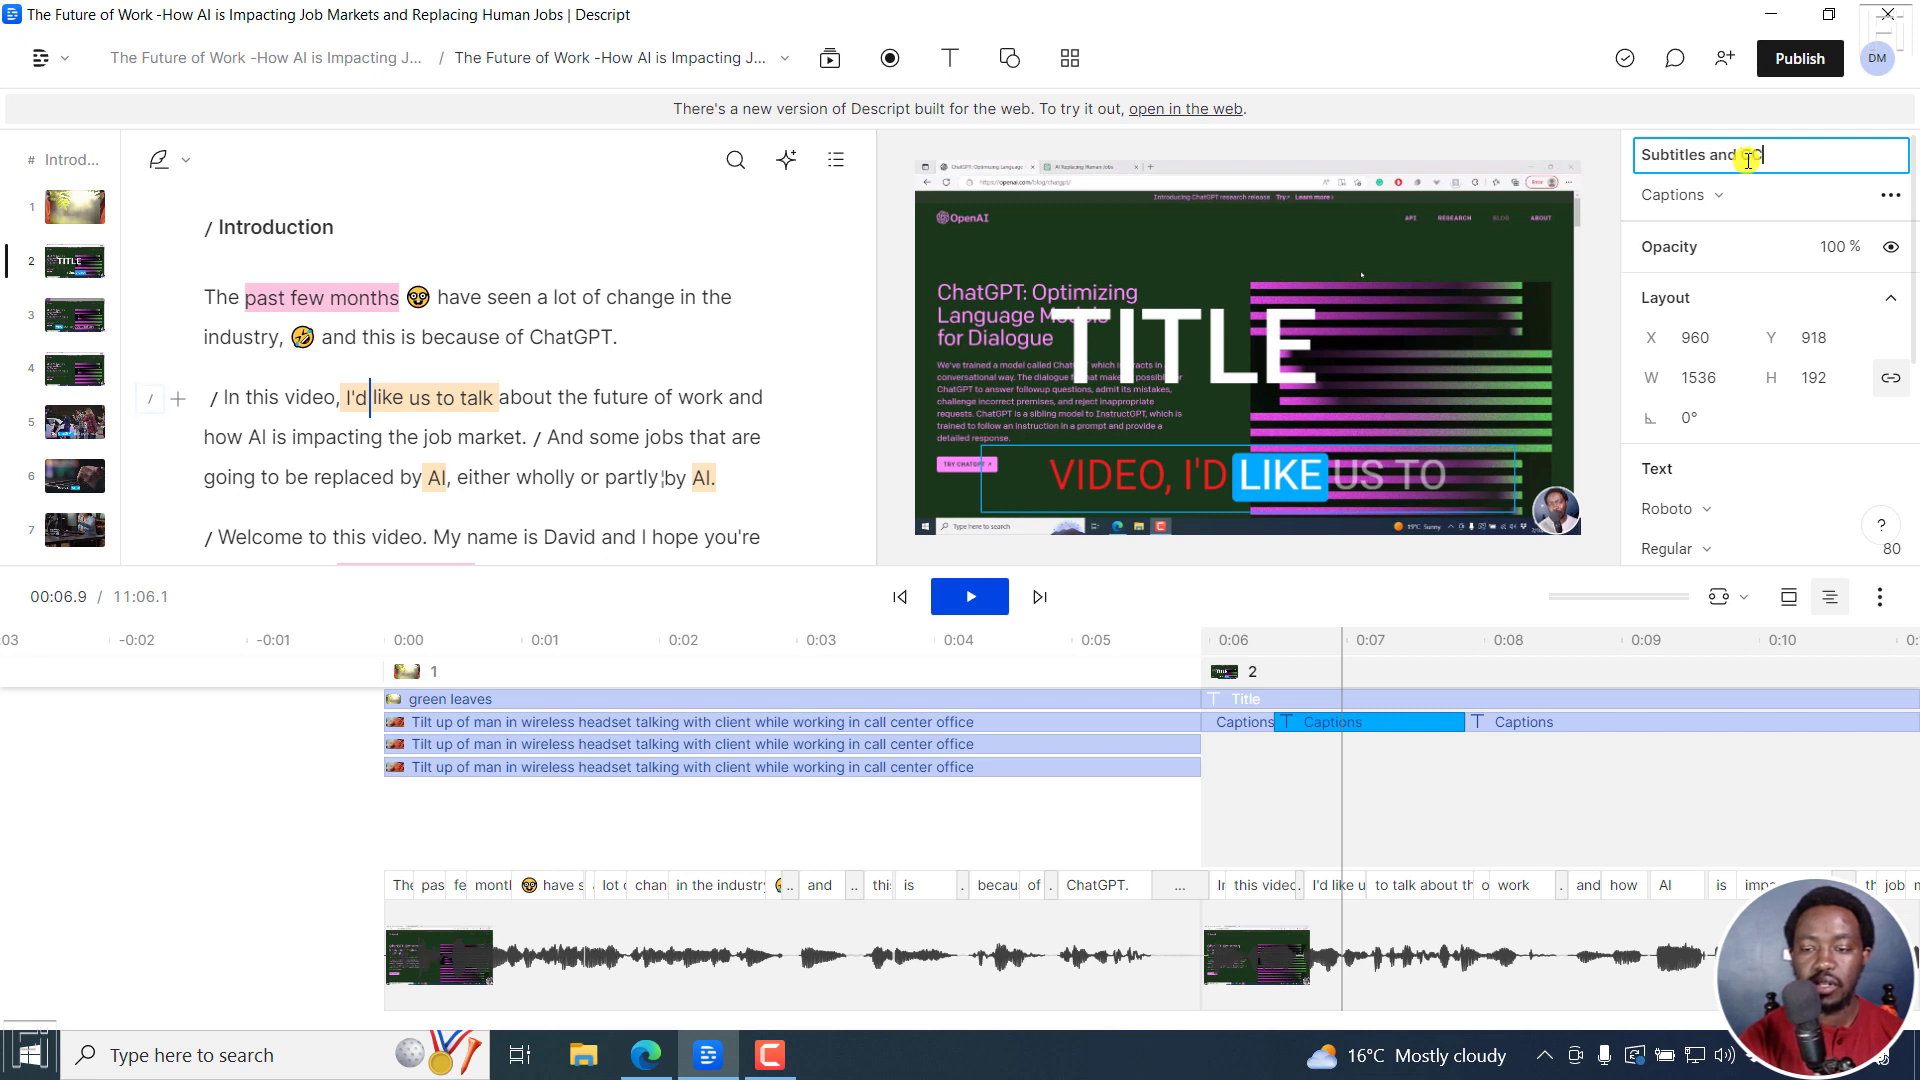
pyautogui.press('Return')
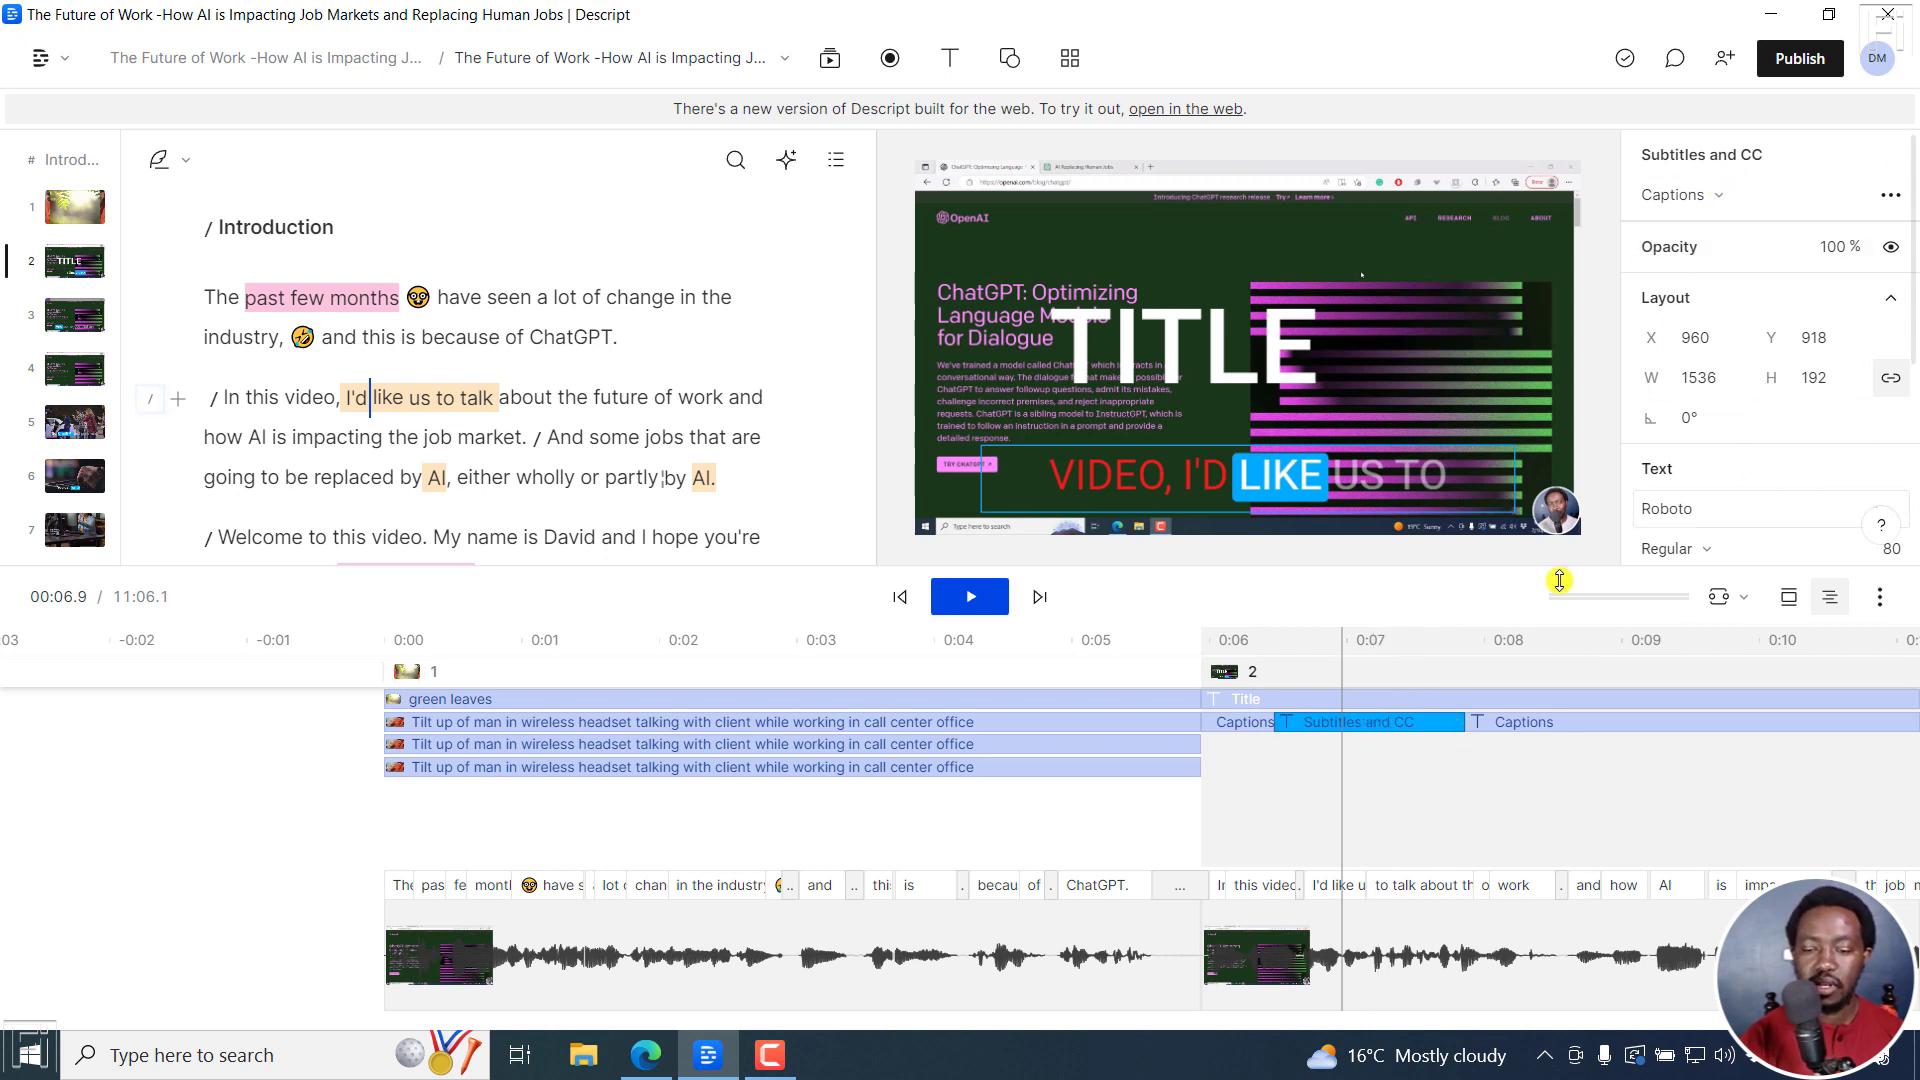
# Step: Check the Subtitles and CC layer in scene 2's layer list and on the timeline
pyautogui.click(1400, 763)
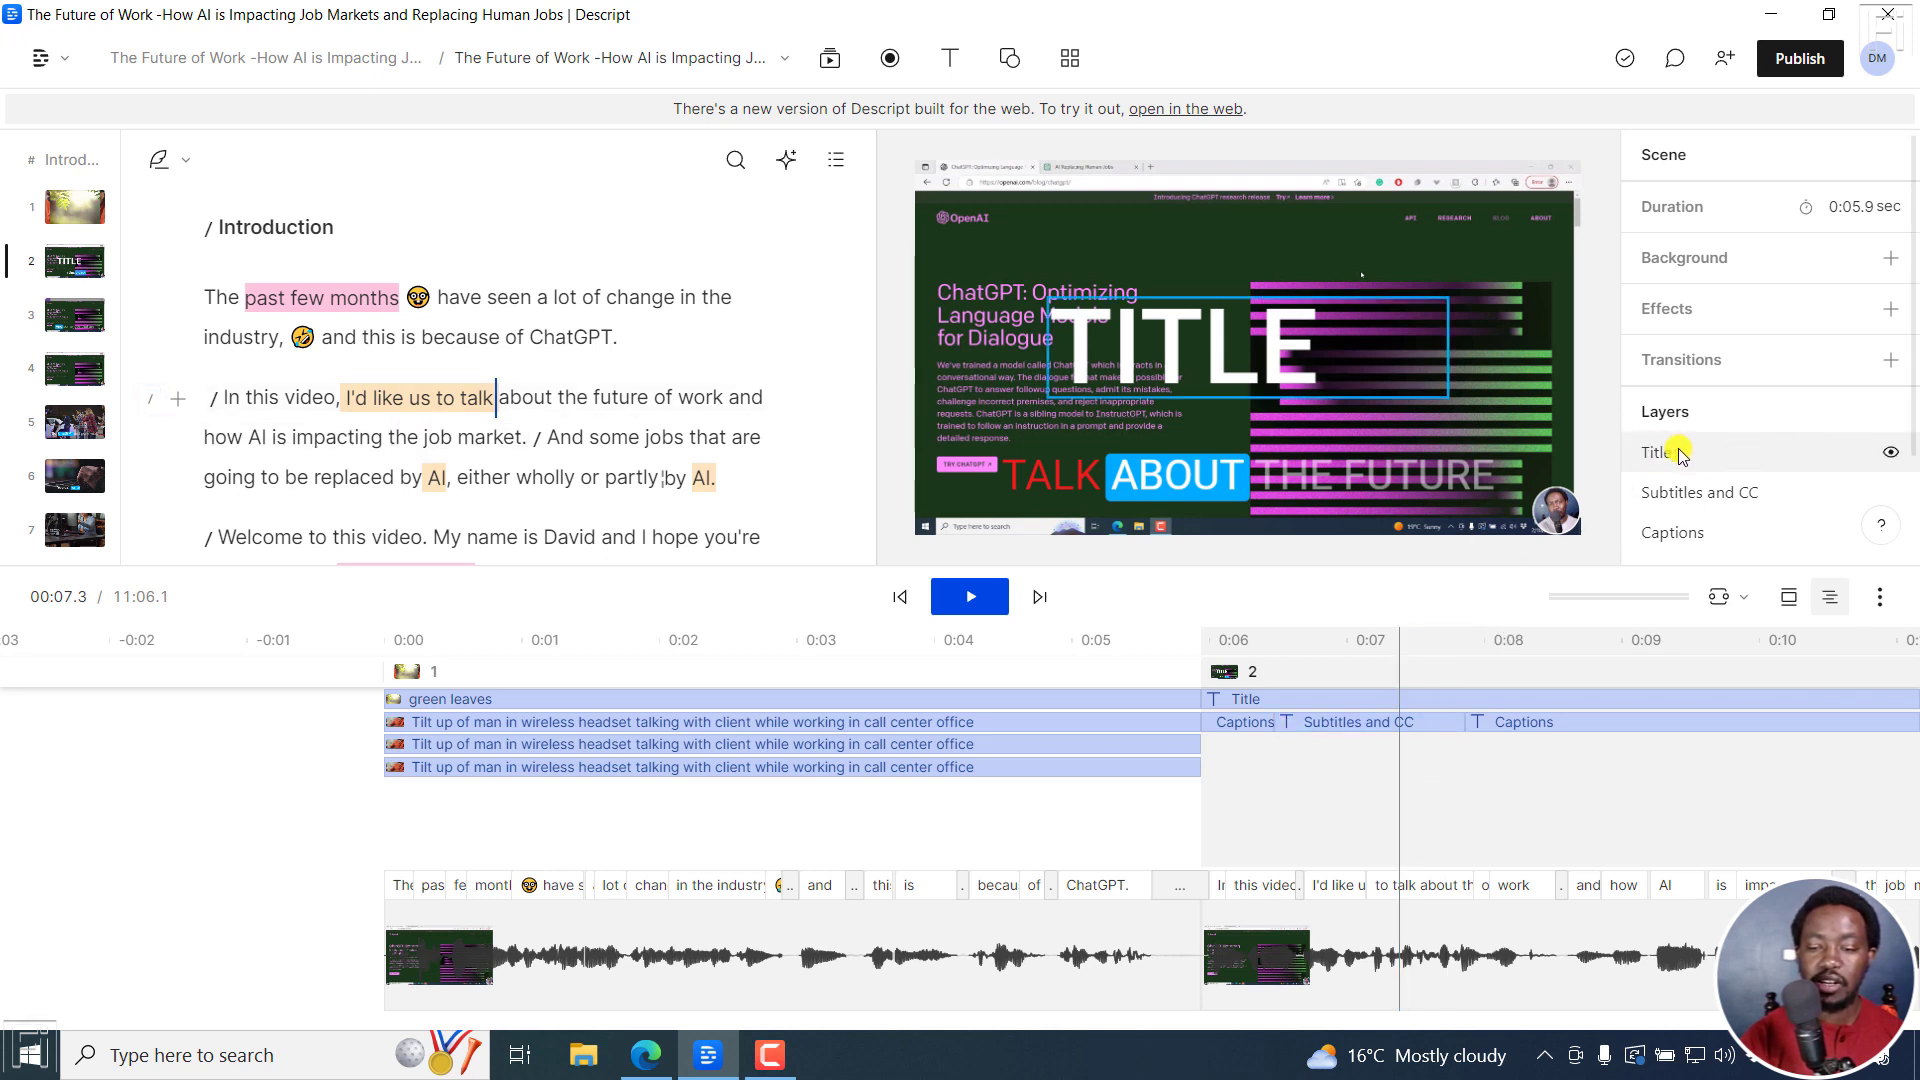
pyautogui.moveTo(1912, 385); pyautogui.dragTo(1913, 472)
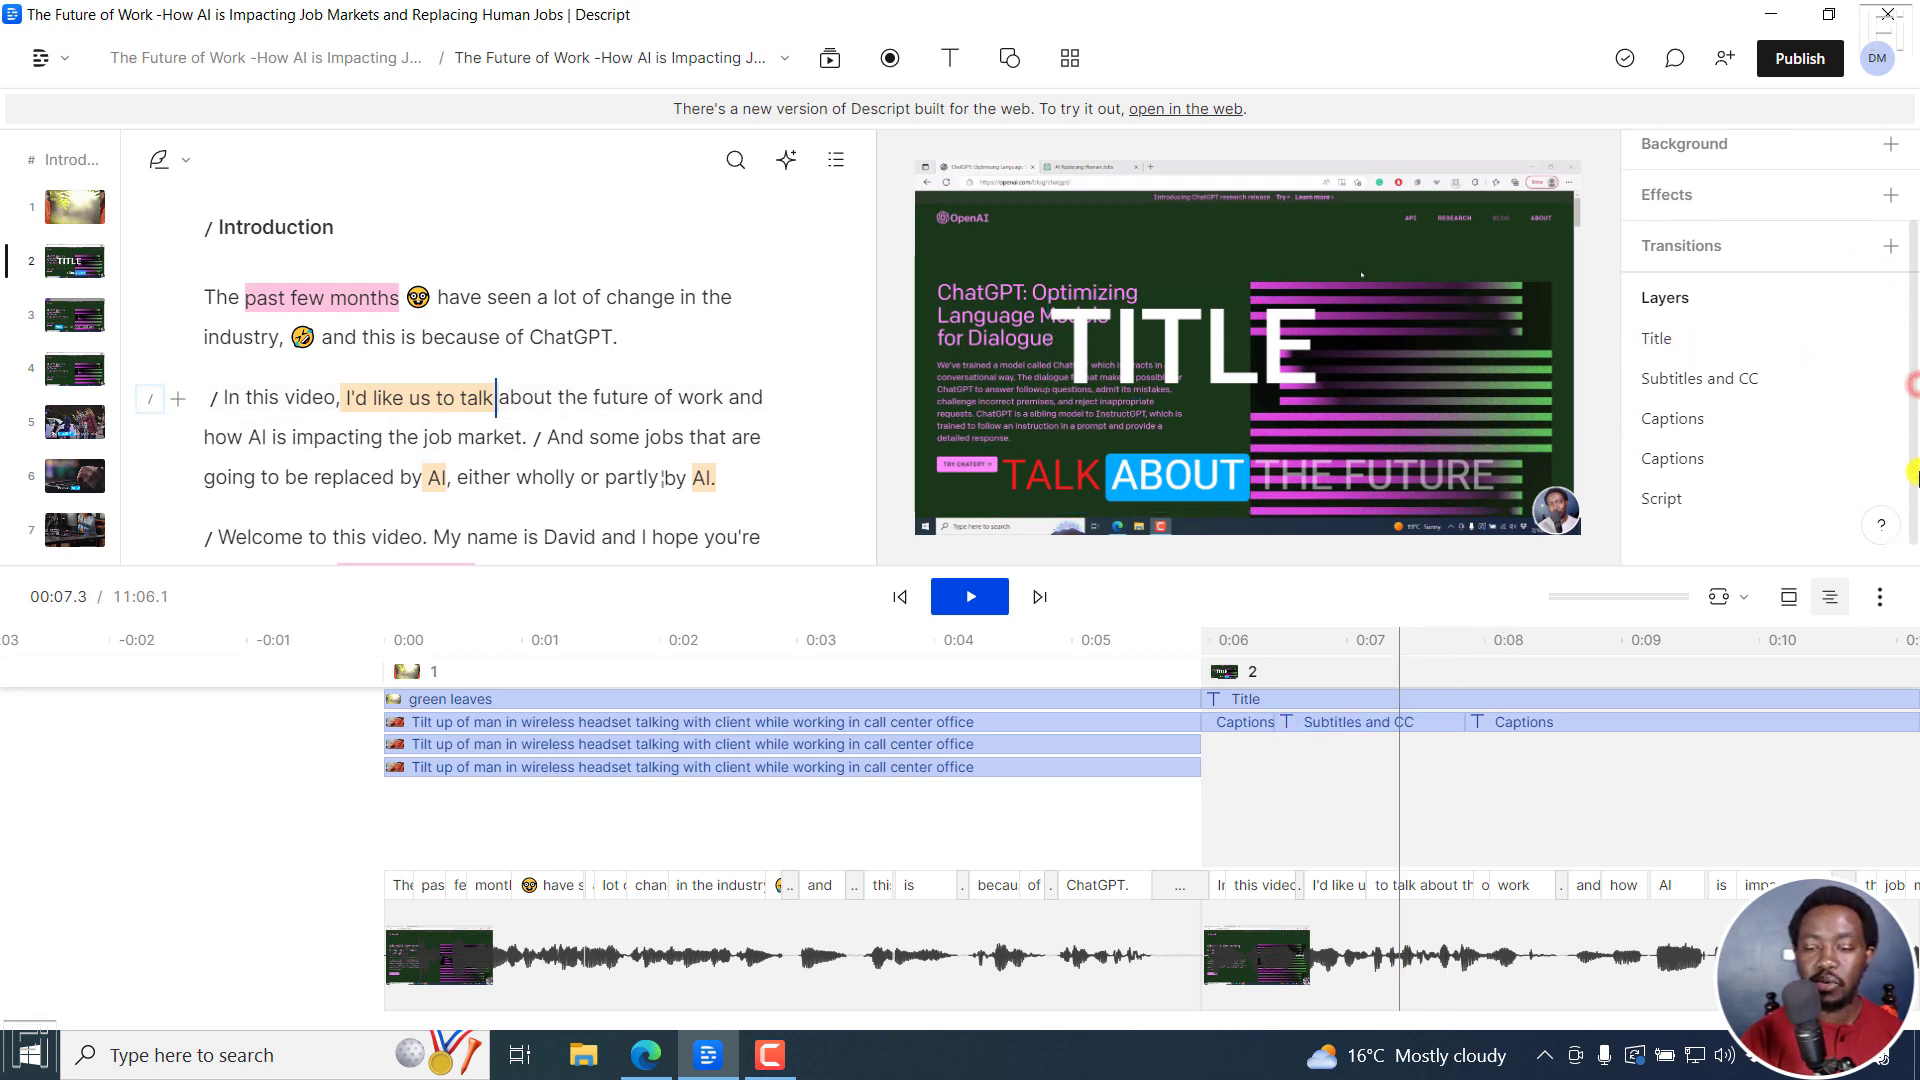
pyautogui.click(1319, 722)
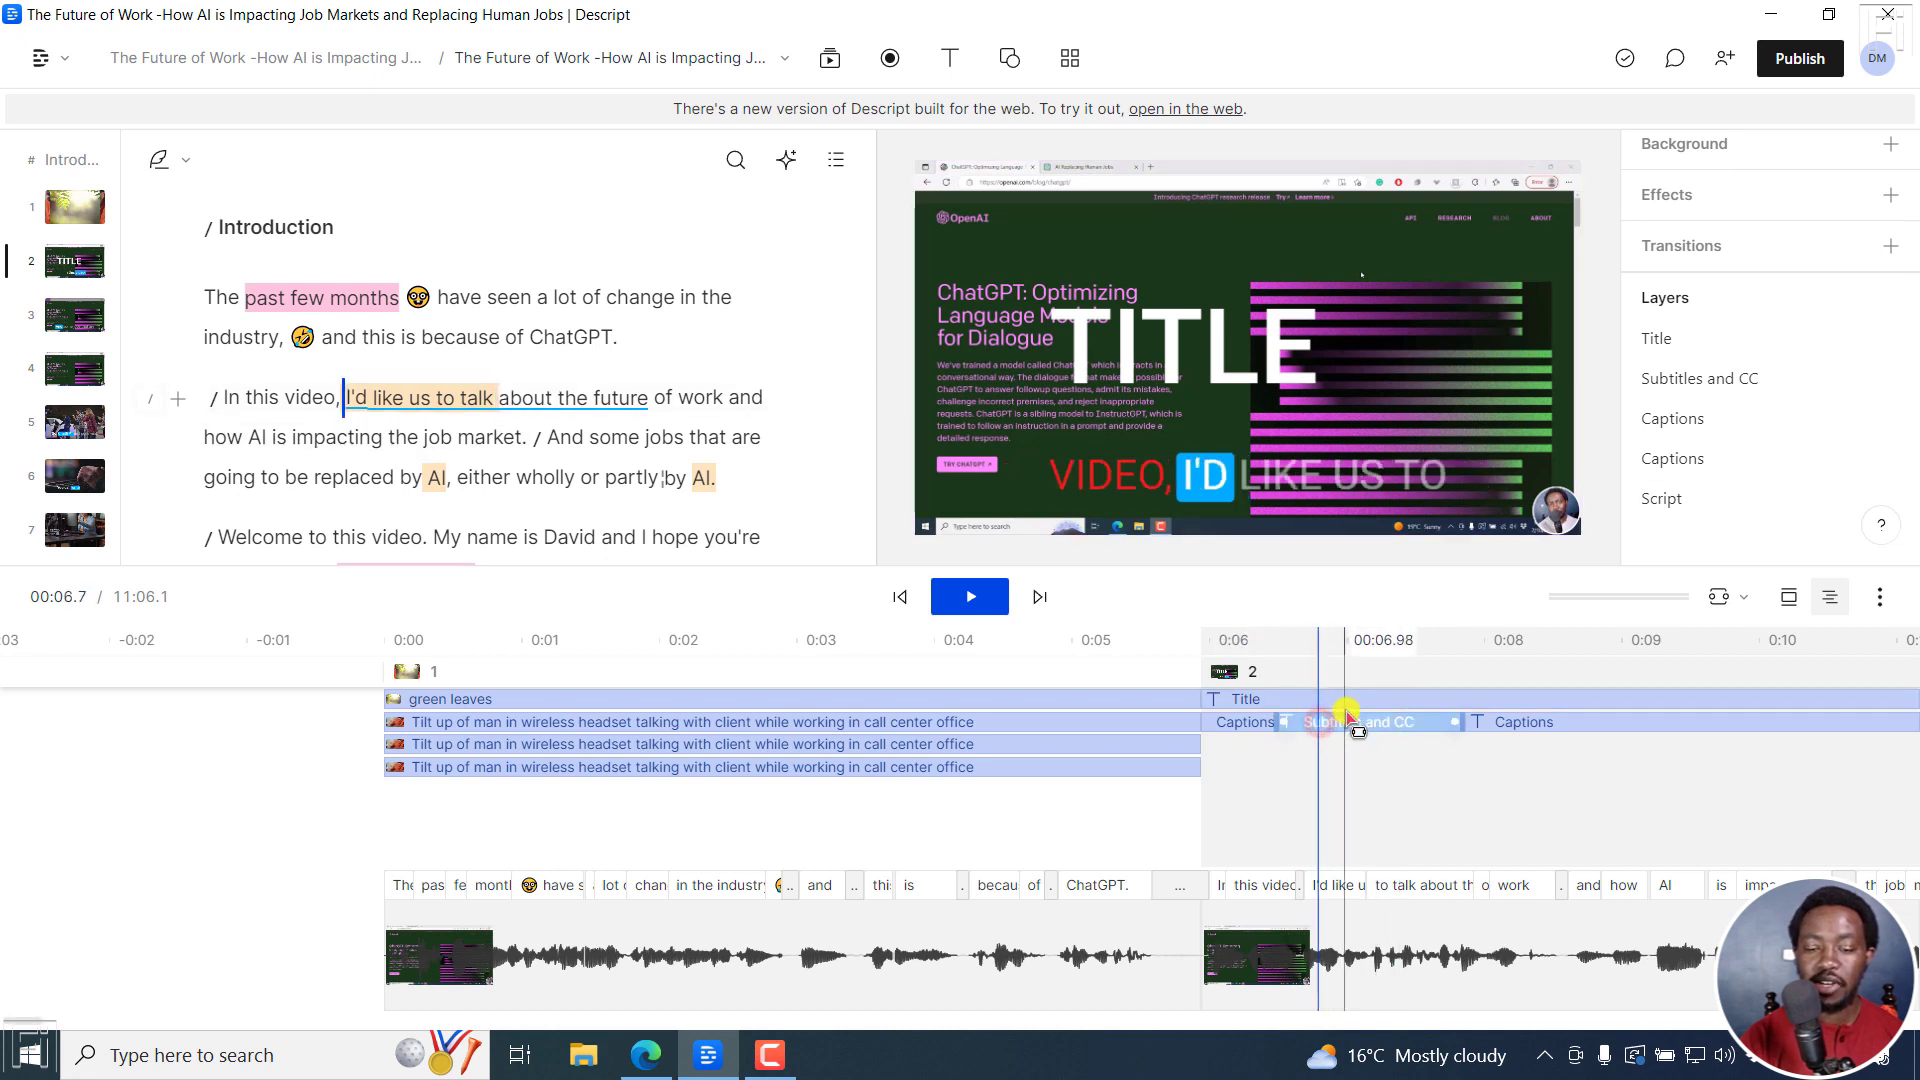
pyautogui.click(1347, 714)
pyautogui.click(1360, 718)
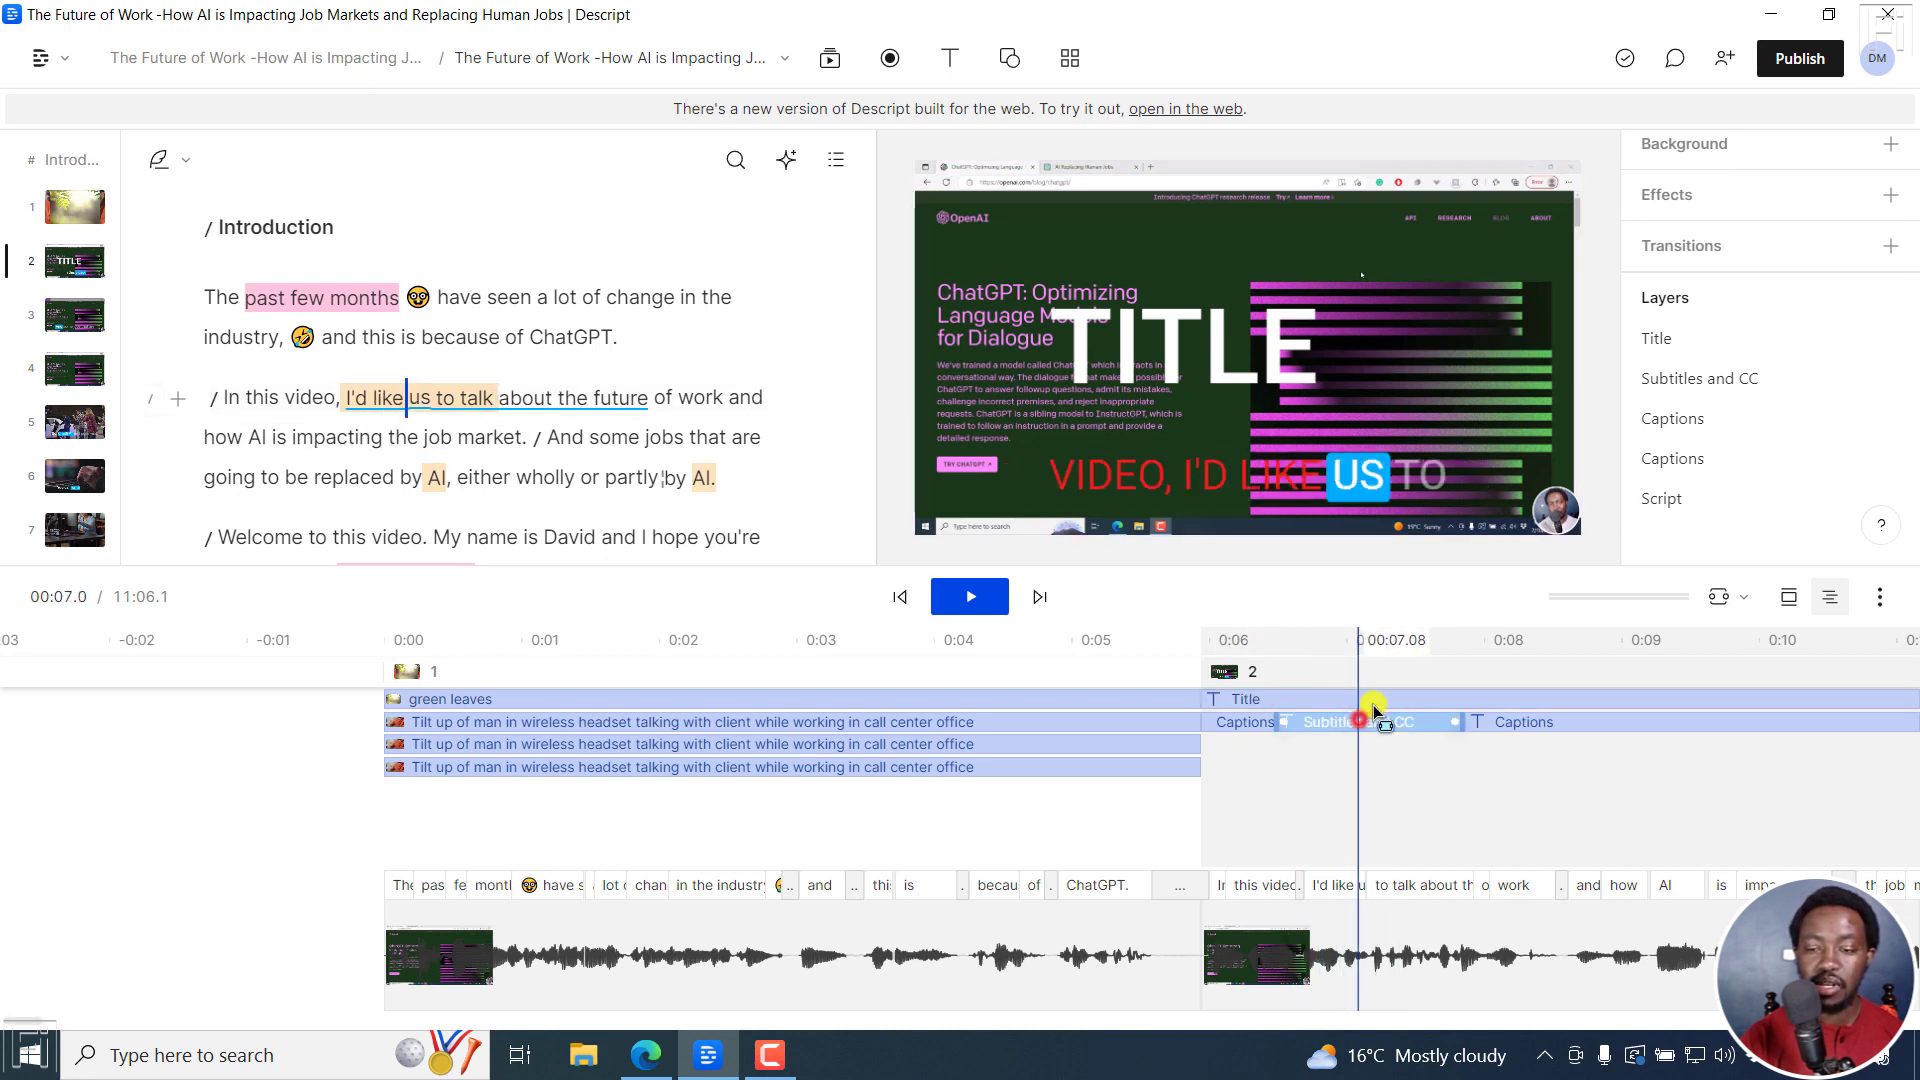
pyautogui.click(1383, 790)
pyautogui.moveTo(1911, 280); pyautogui.dragTo(1912, 135)
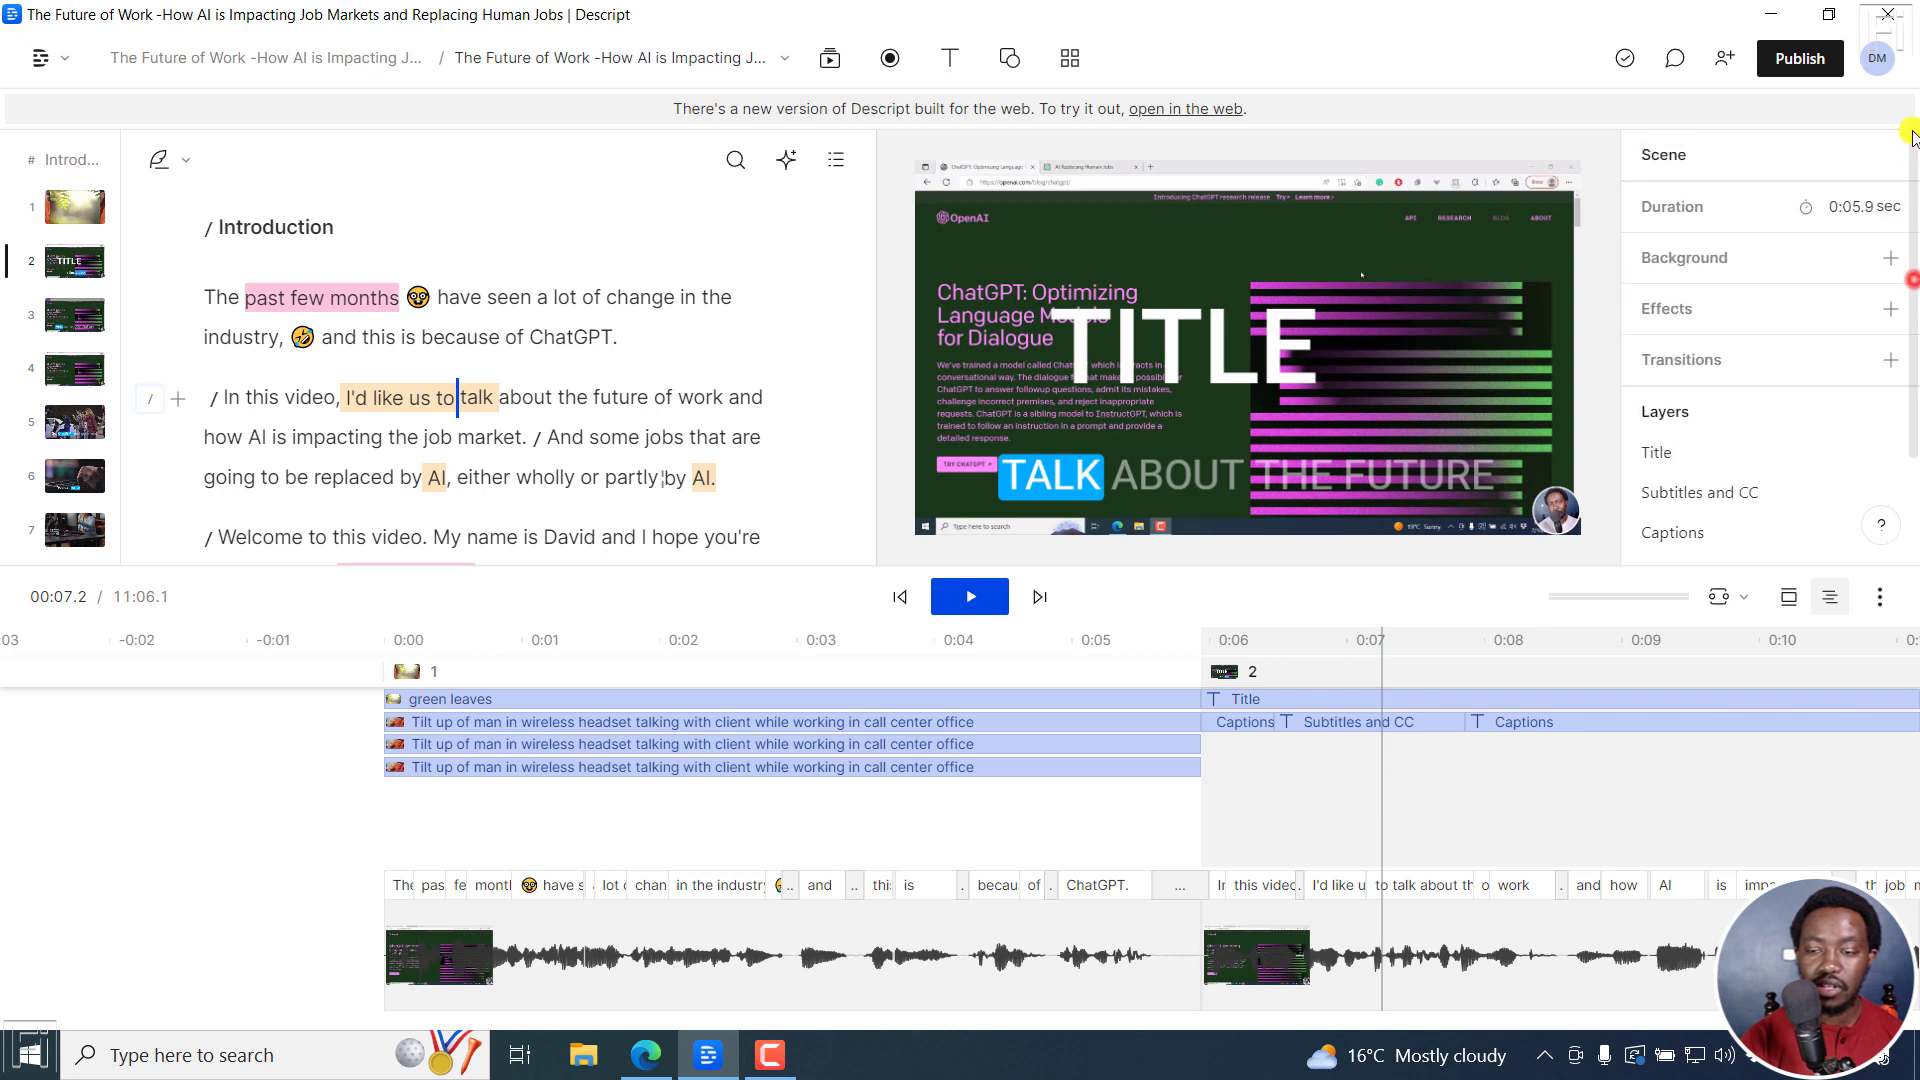
# Step: Inspect the third captions layer's properties in scene 2 and review the scene's remaining layer names
pyautogui.click(1579, 722)
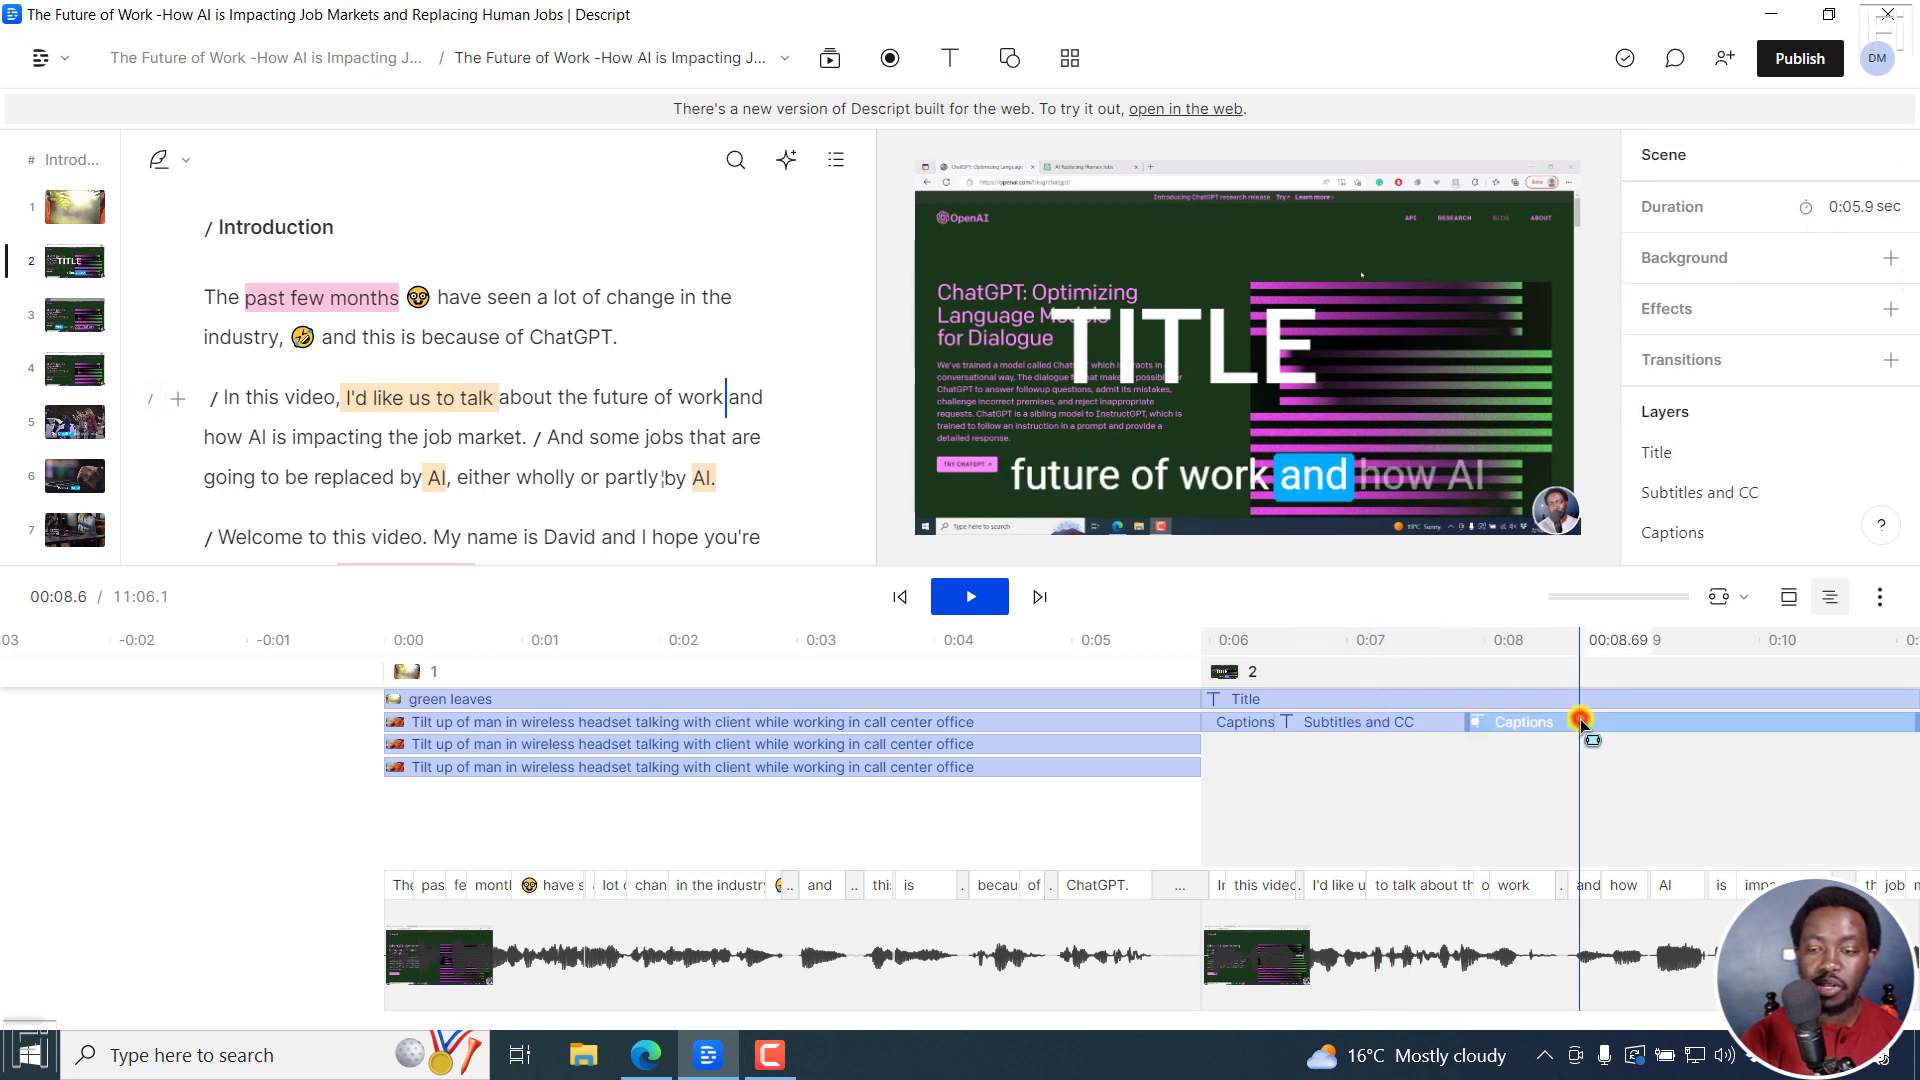
pyautogui.click(1576, 722)
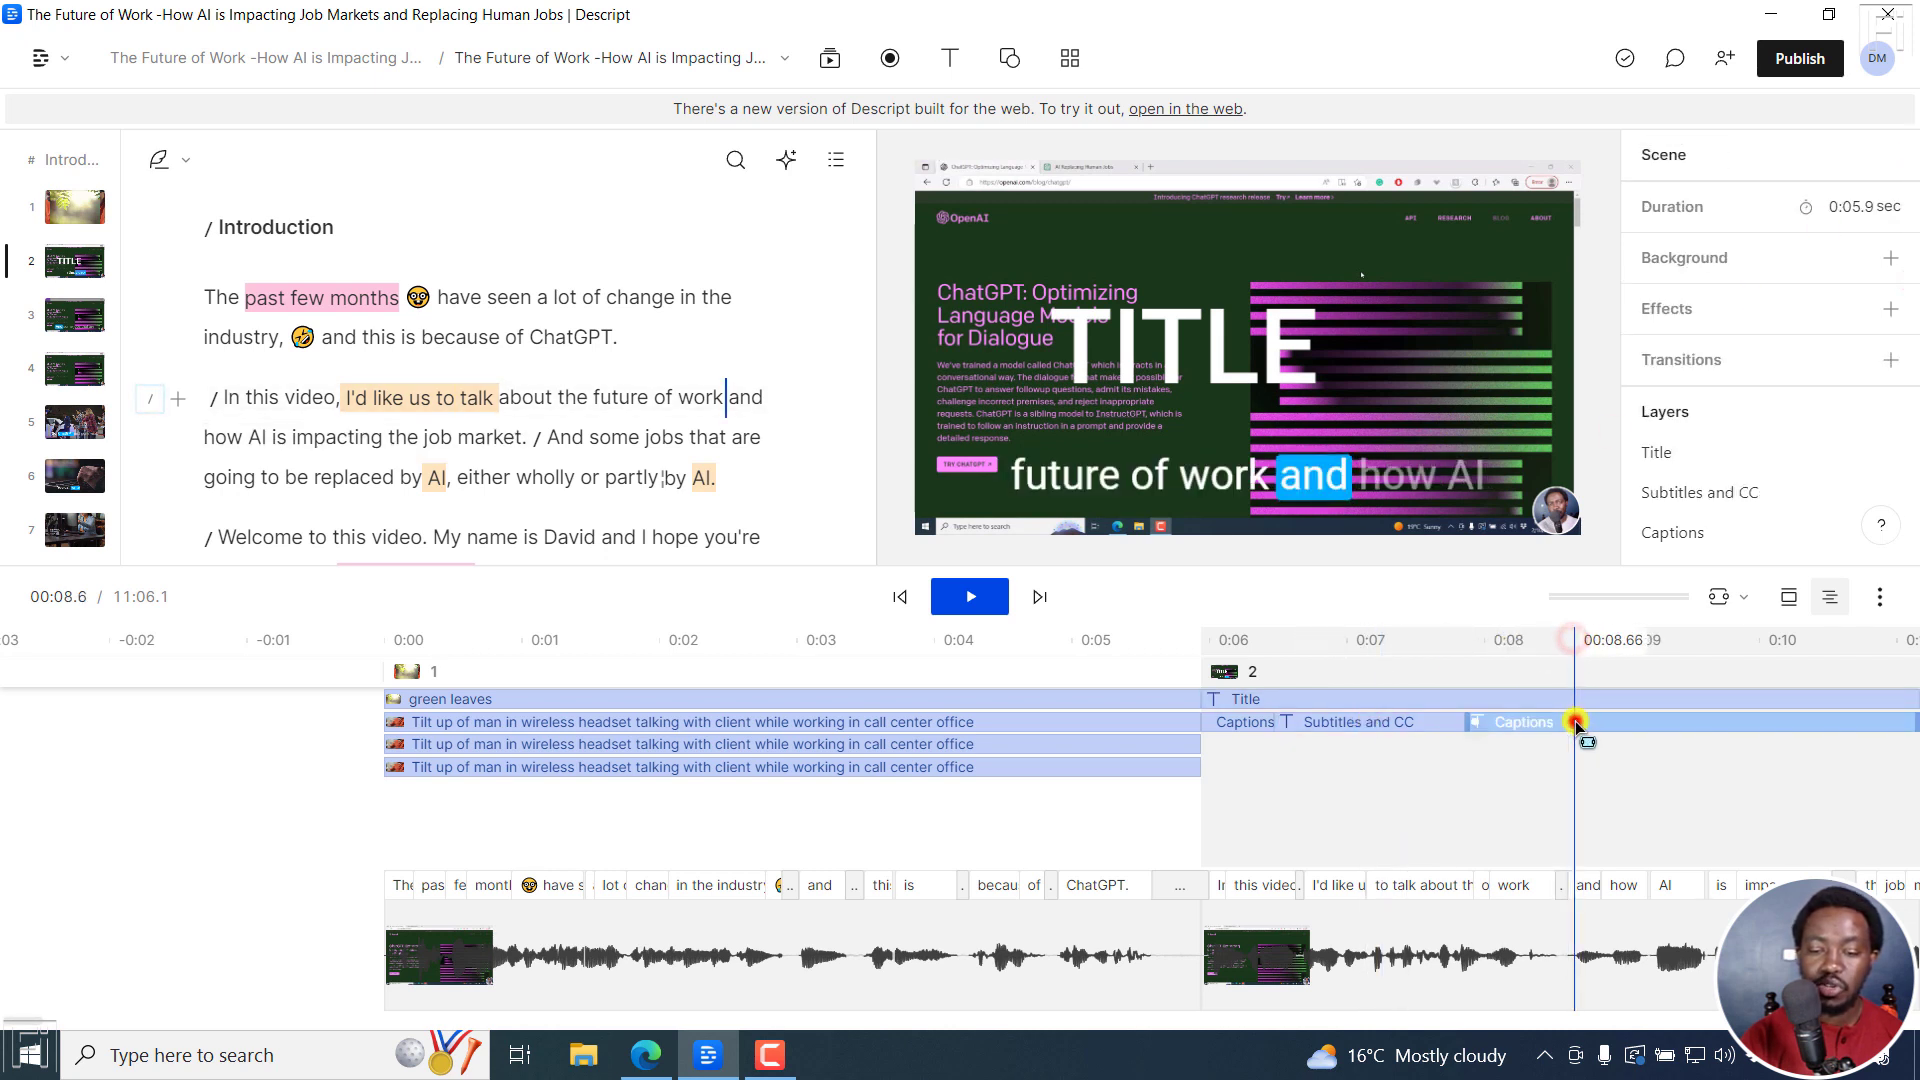
pyautogui.click(1503, 722)
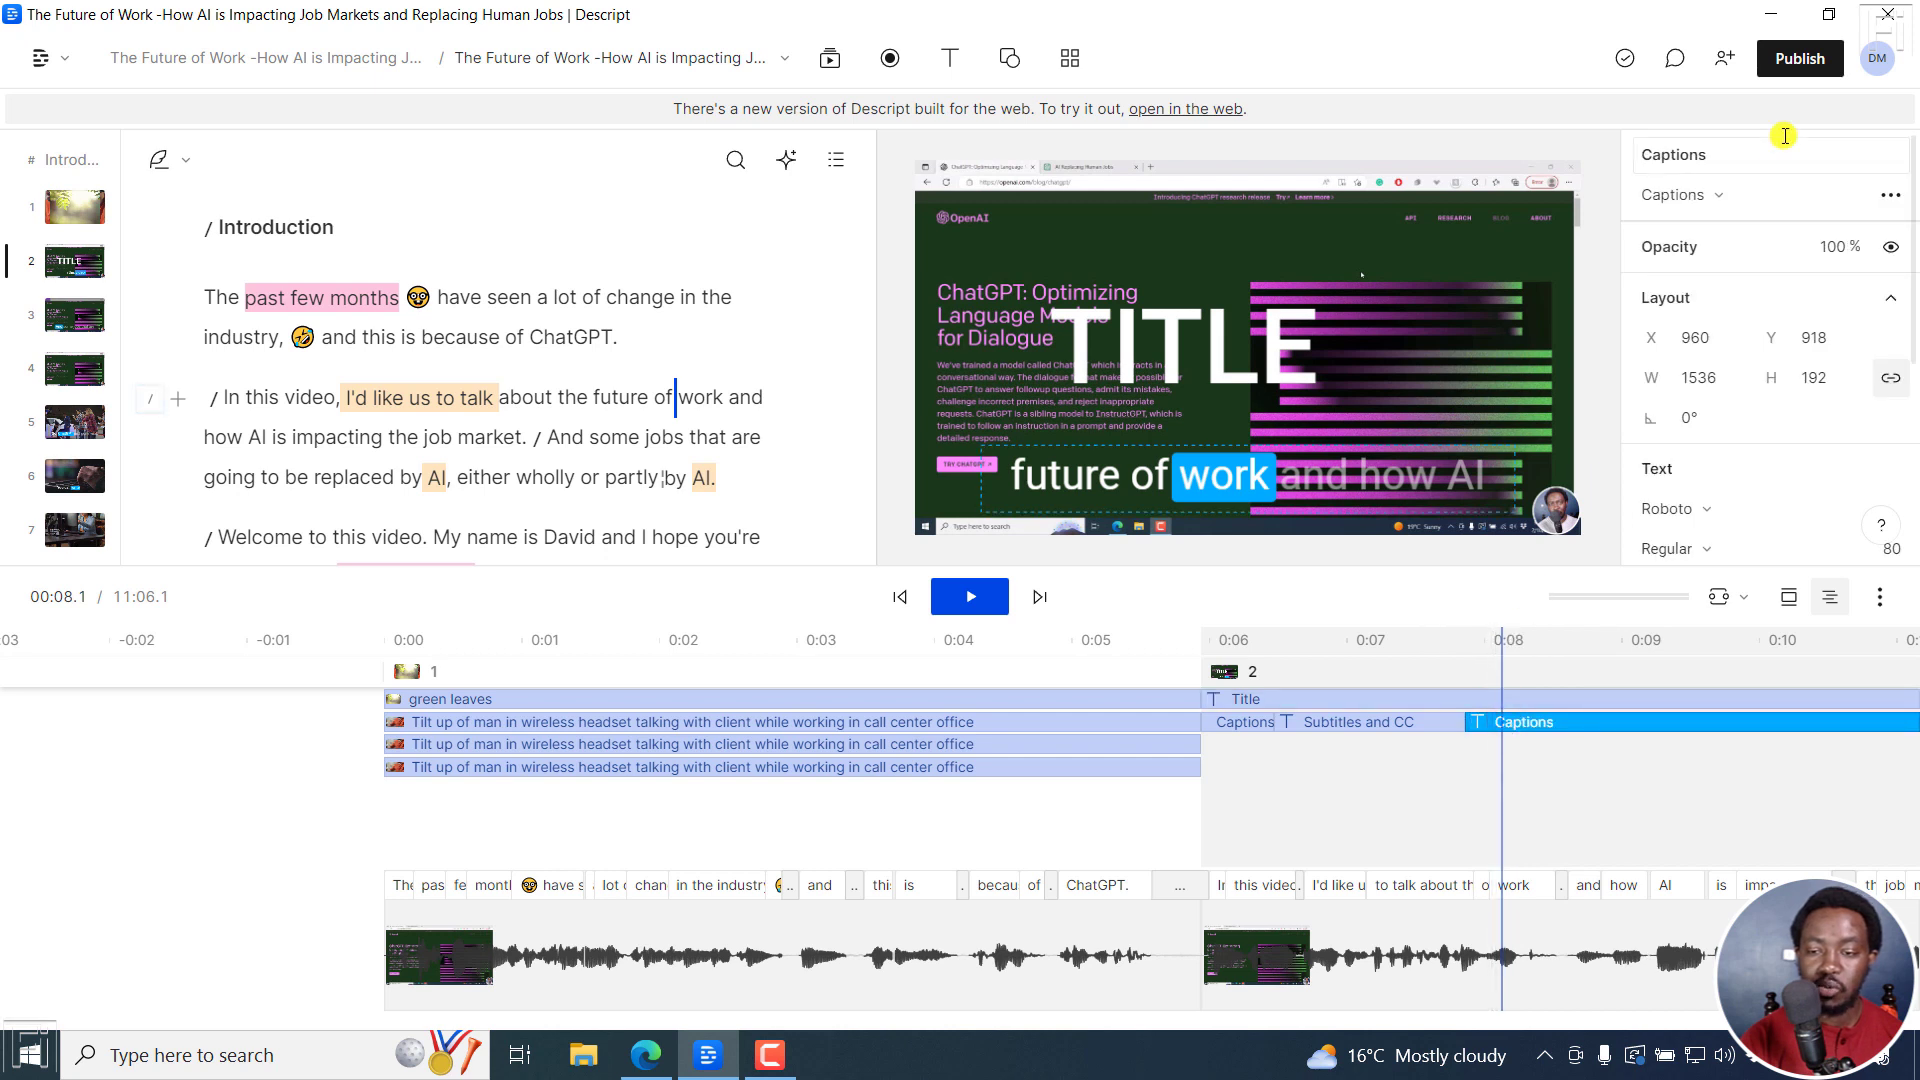
pyautogui.click(1412, 824)
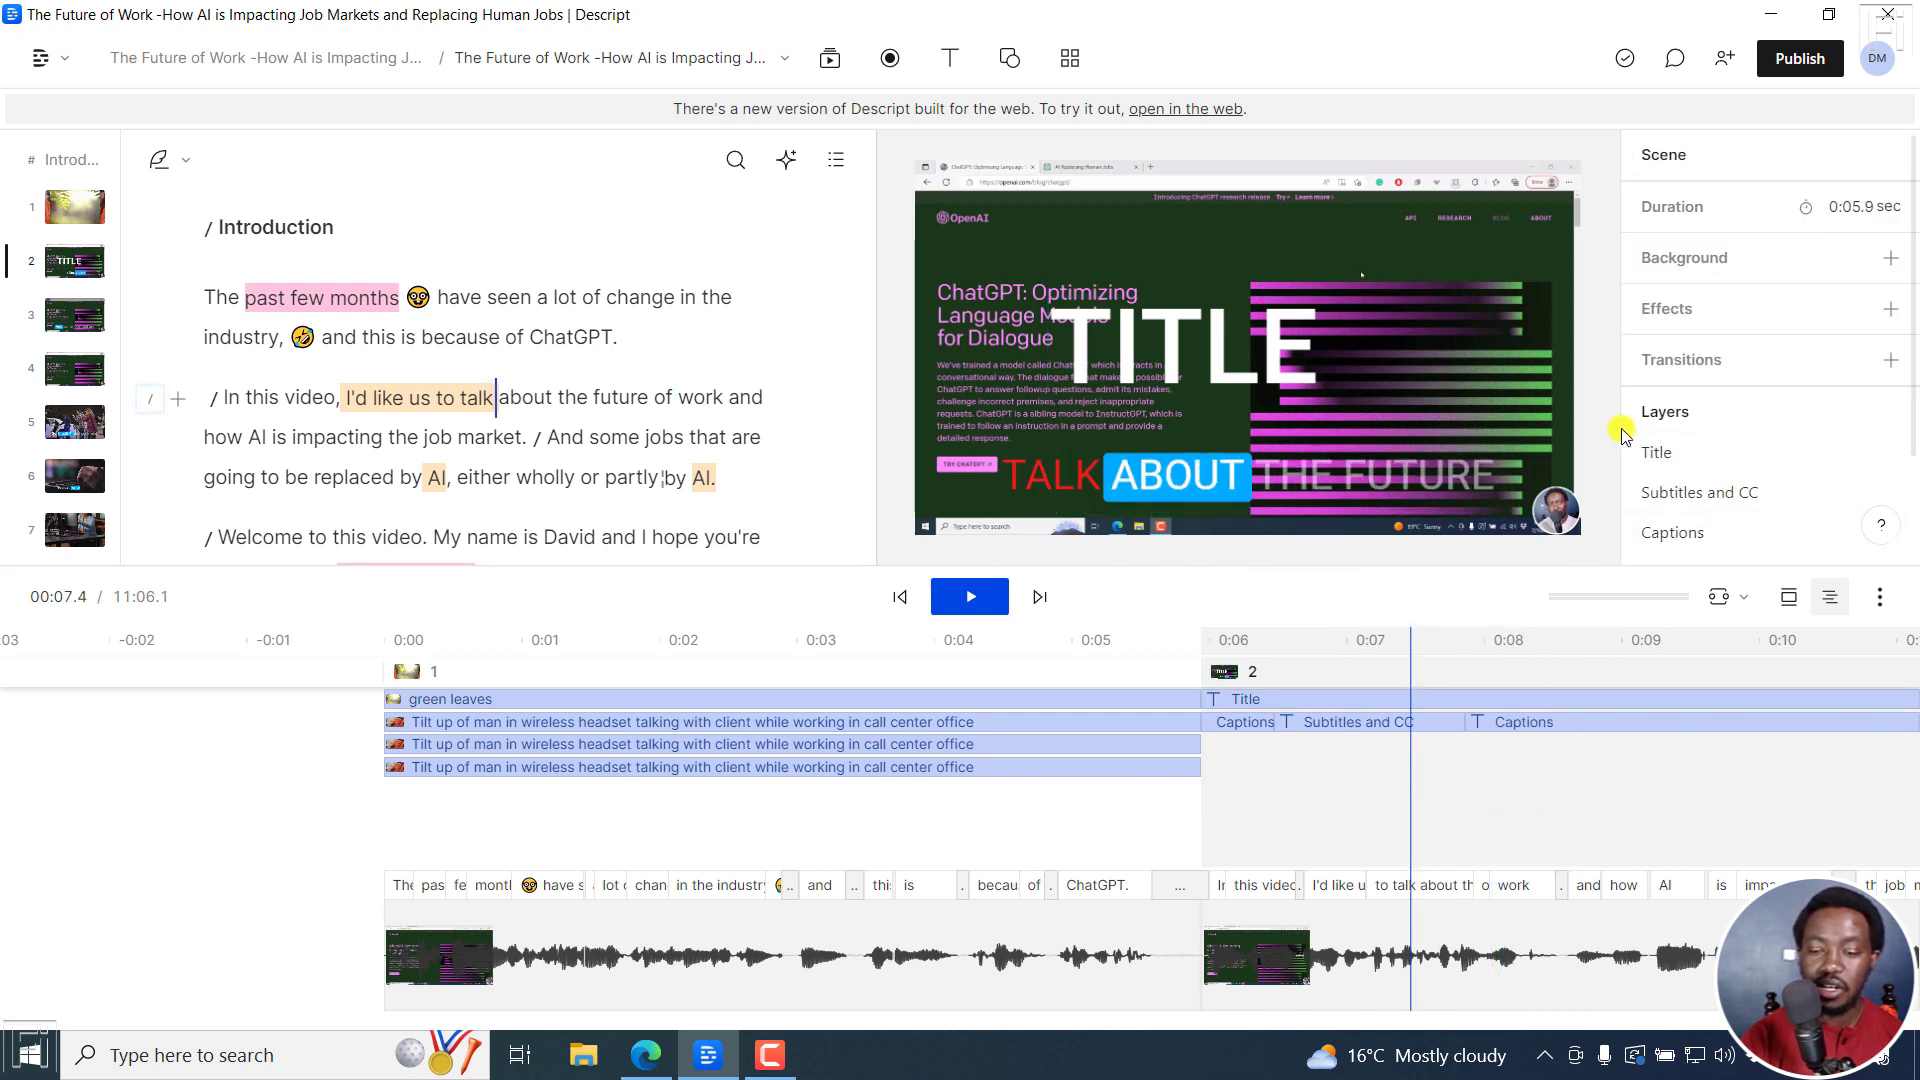
pyautogui.scroll(-2, 1640, 300)
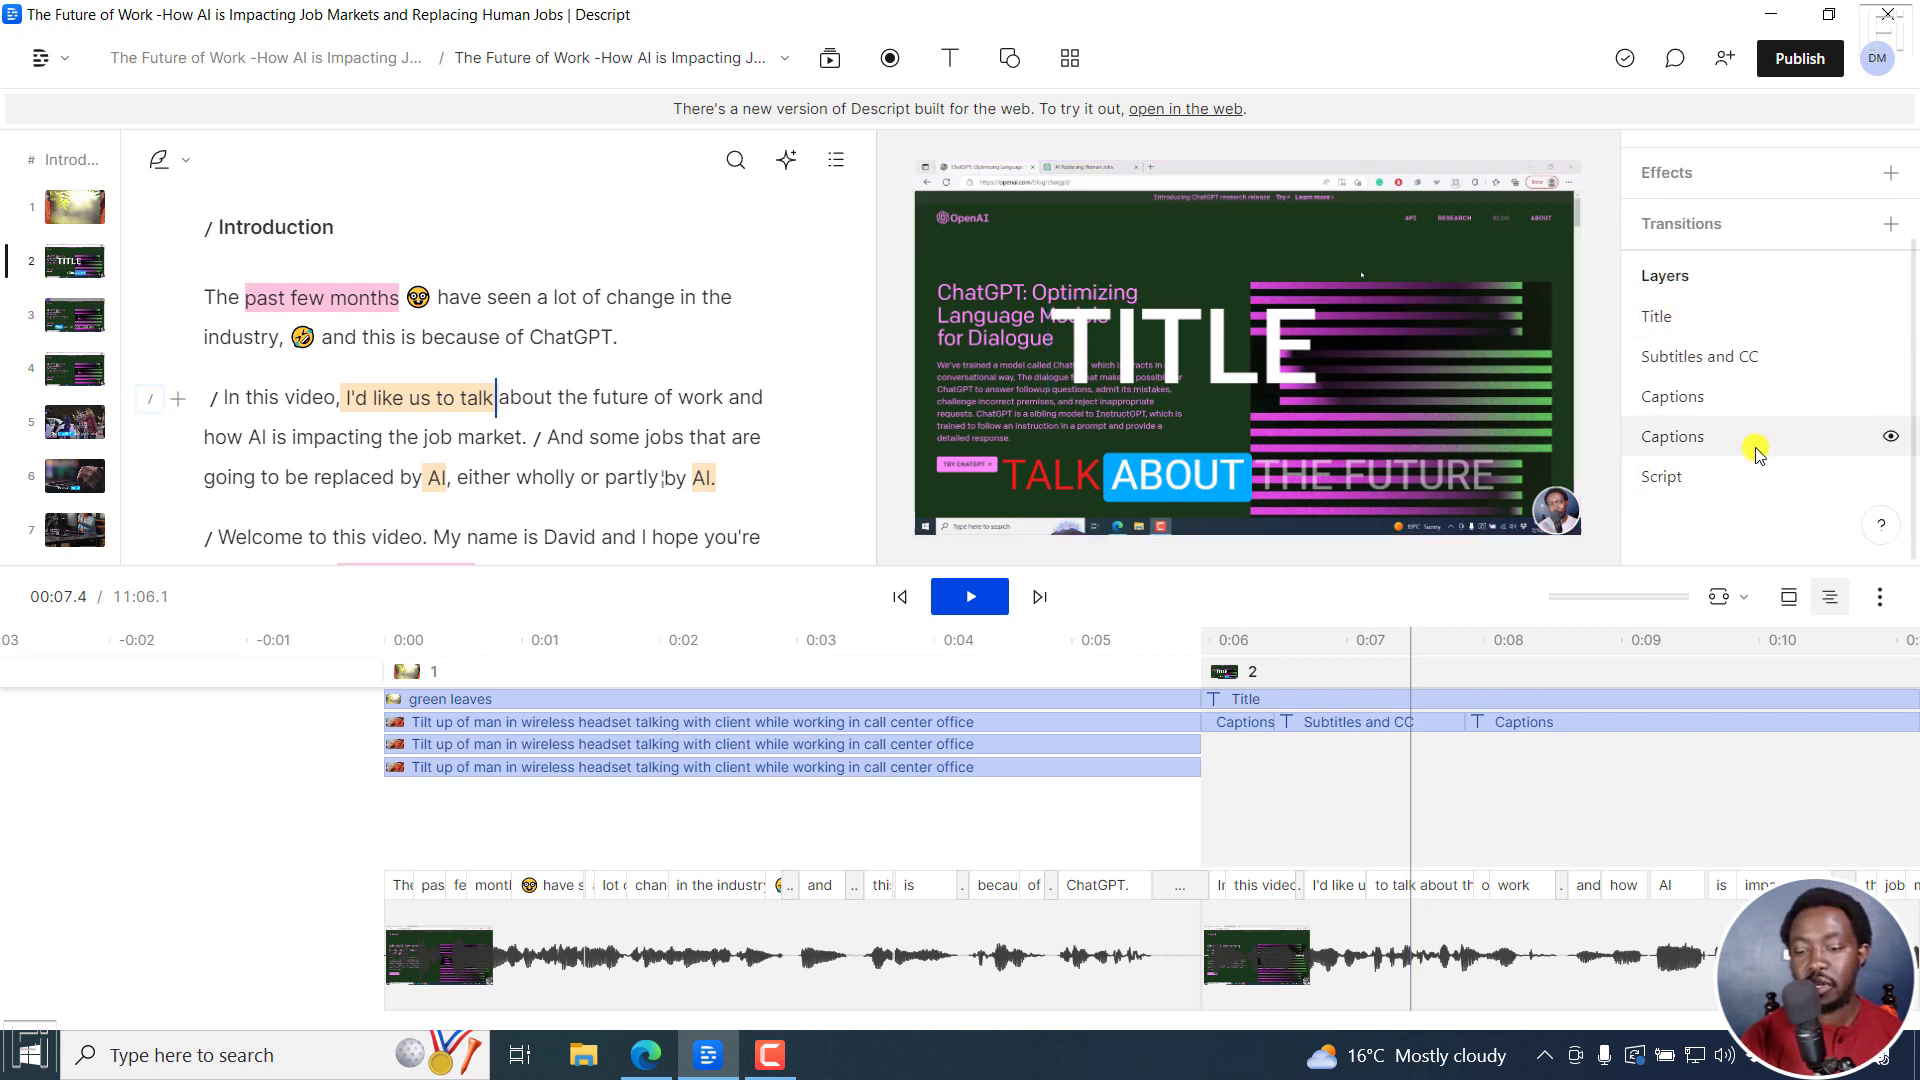
pyautogui.click(1665, 462)
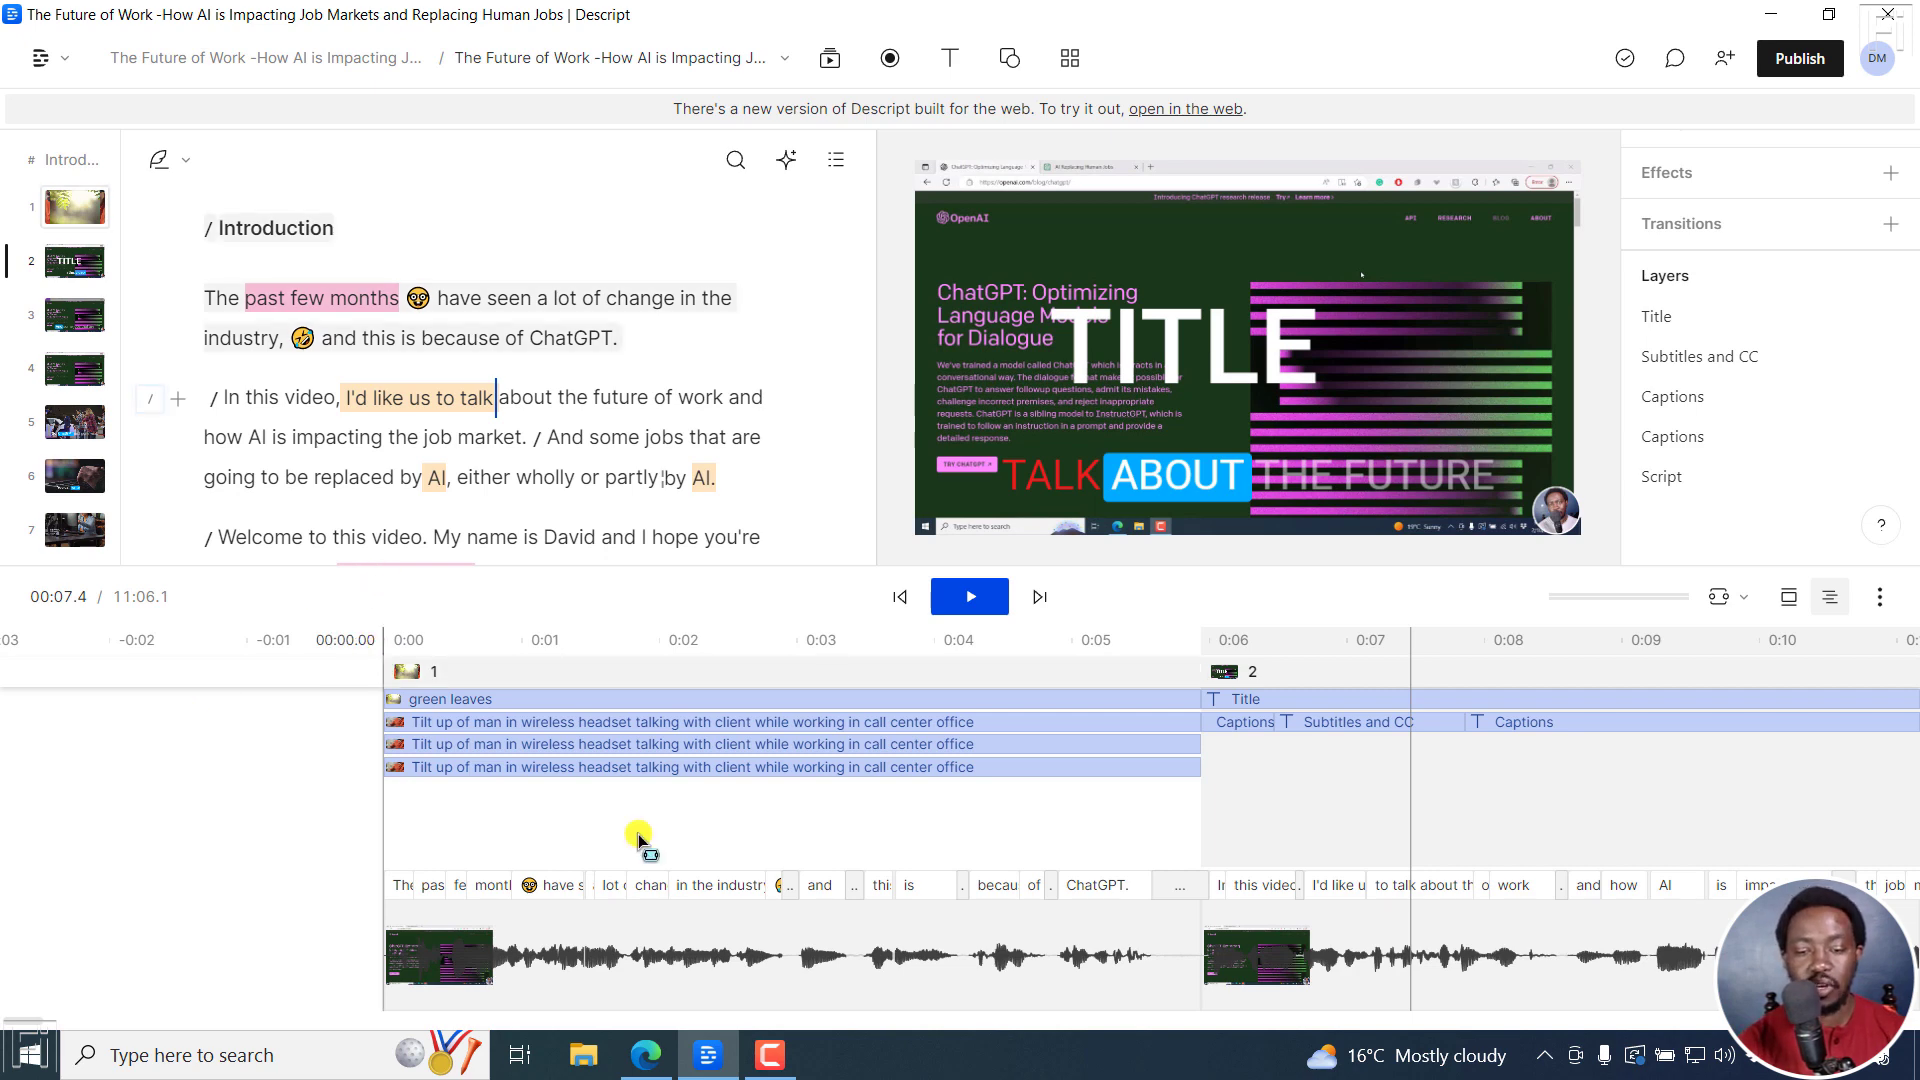
# Step: Switch to the browser changelog and highlight the text about starting or ending a composition with transitions
pyautogui.click(660, 1050)
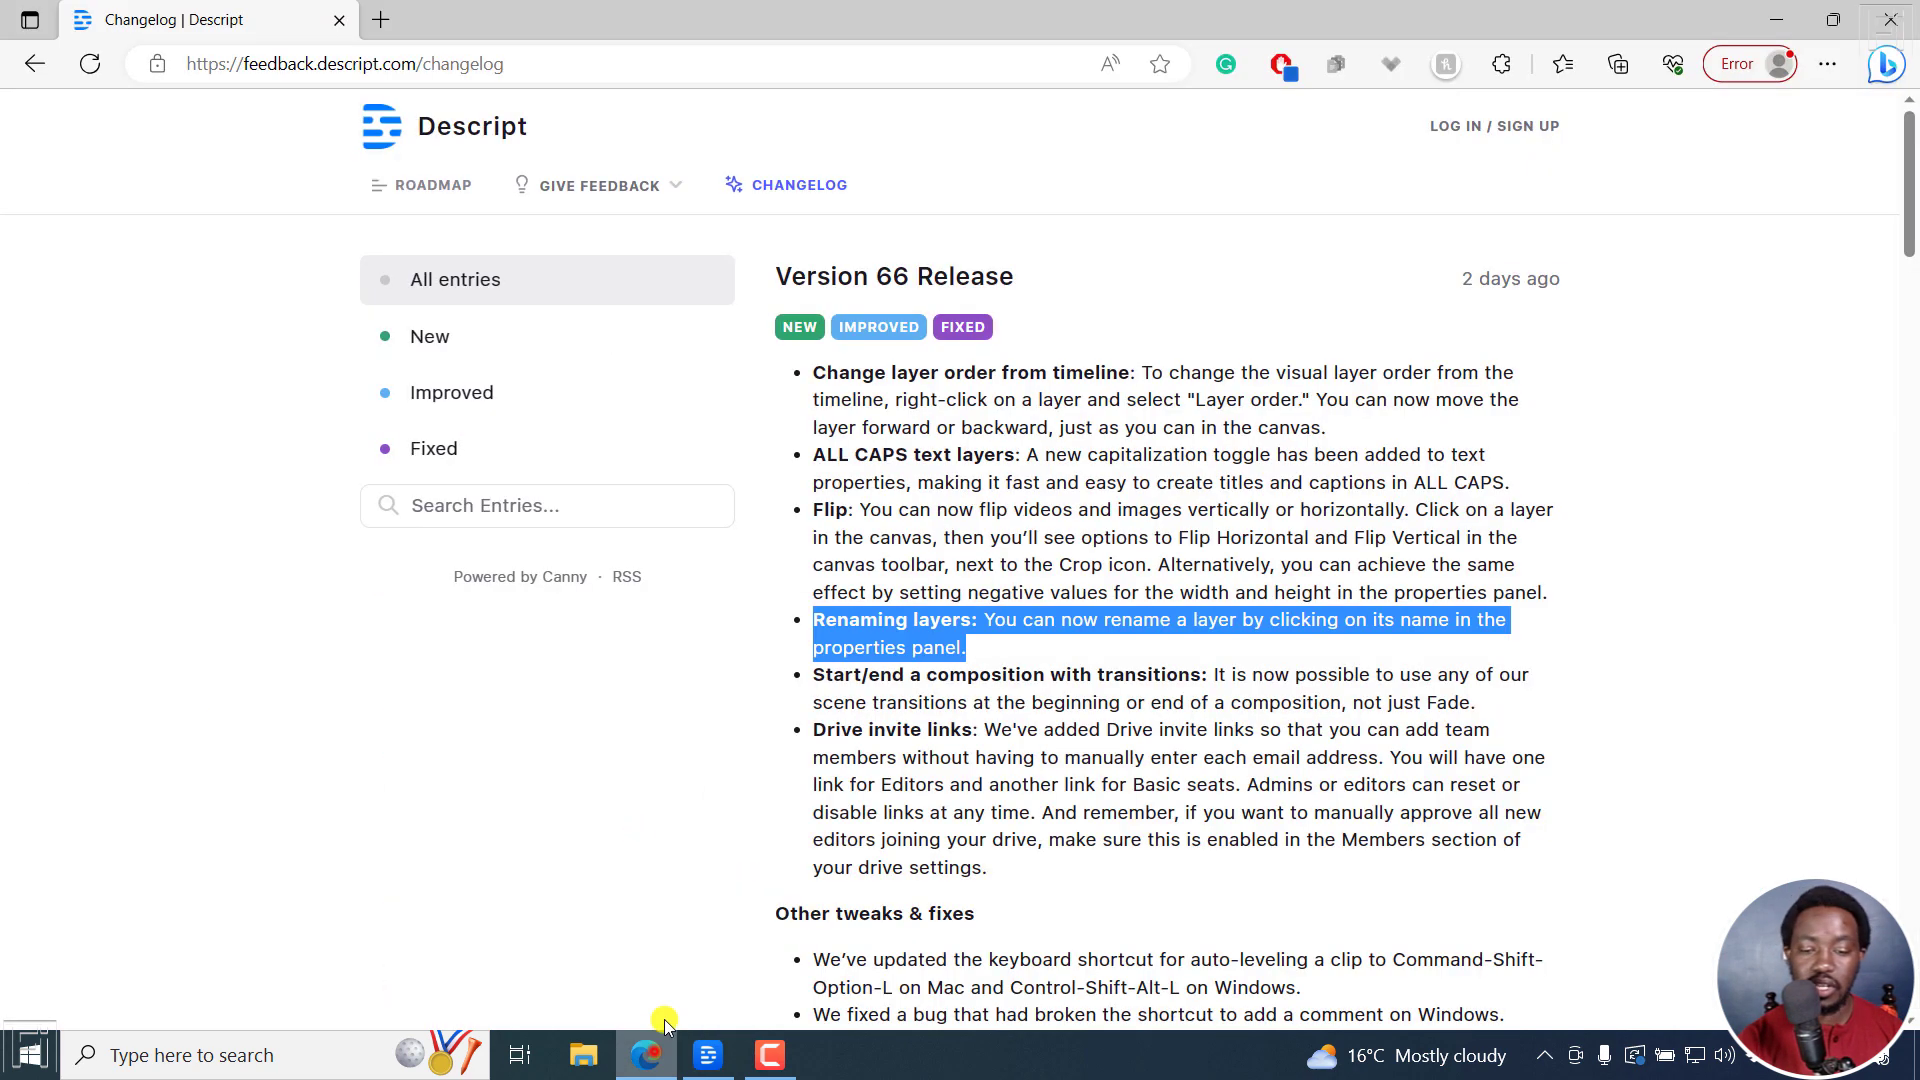
pyautogui.click(916, 680)
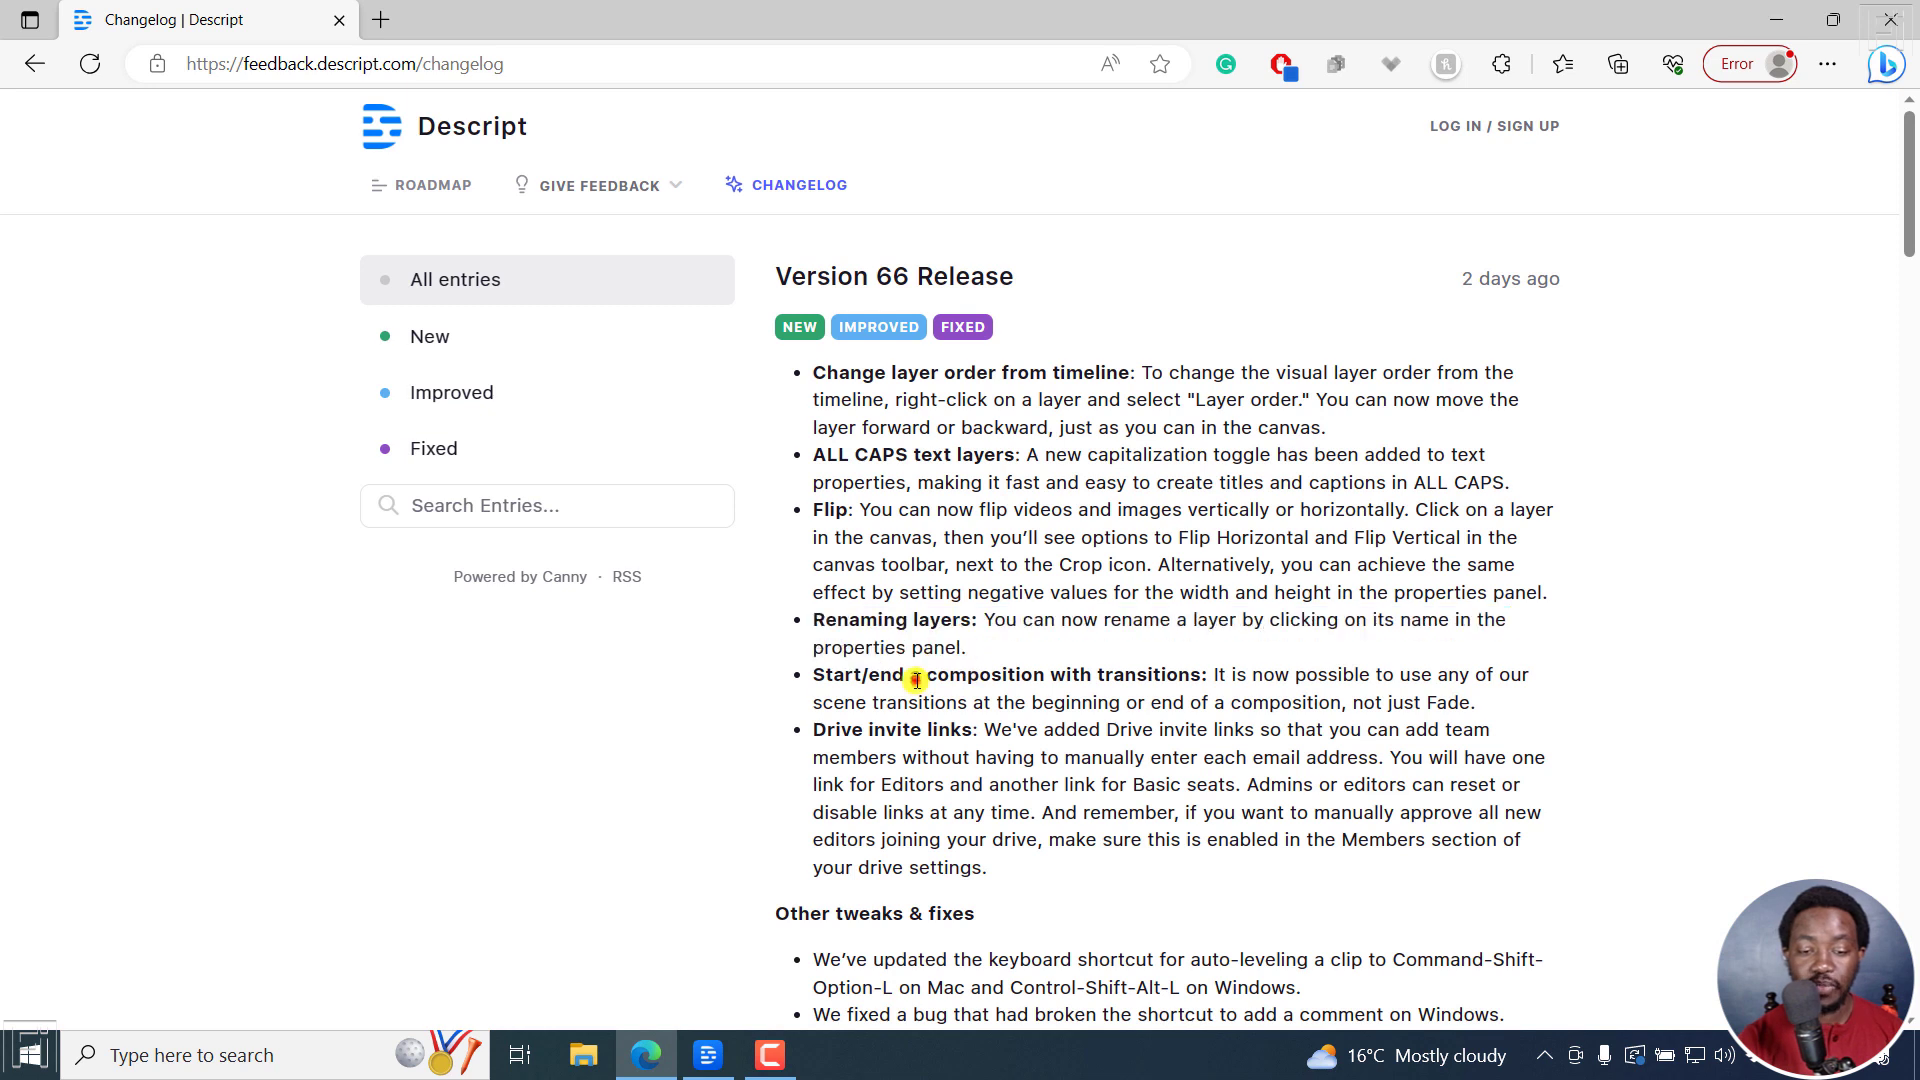
pyautogui.moveTo(818, 679); pyautogui.dragTo(1209, 676)
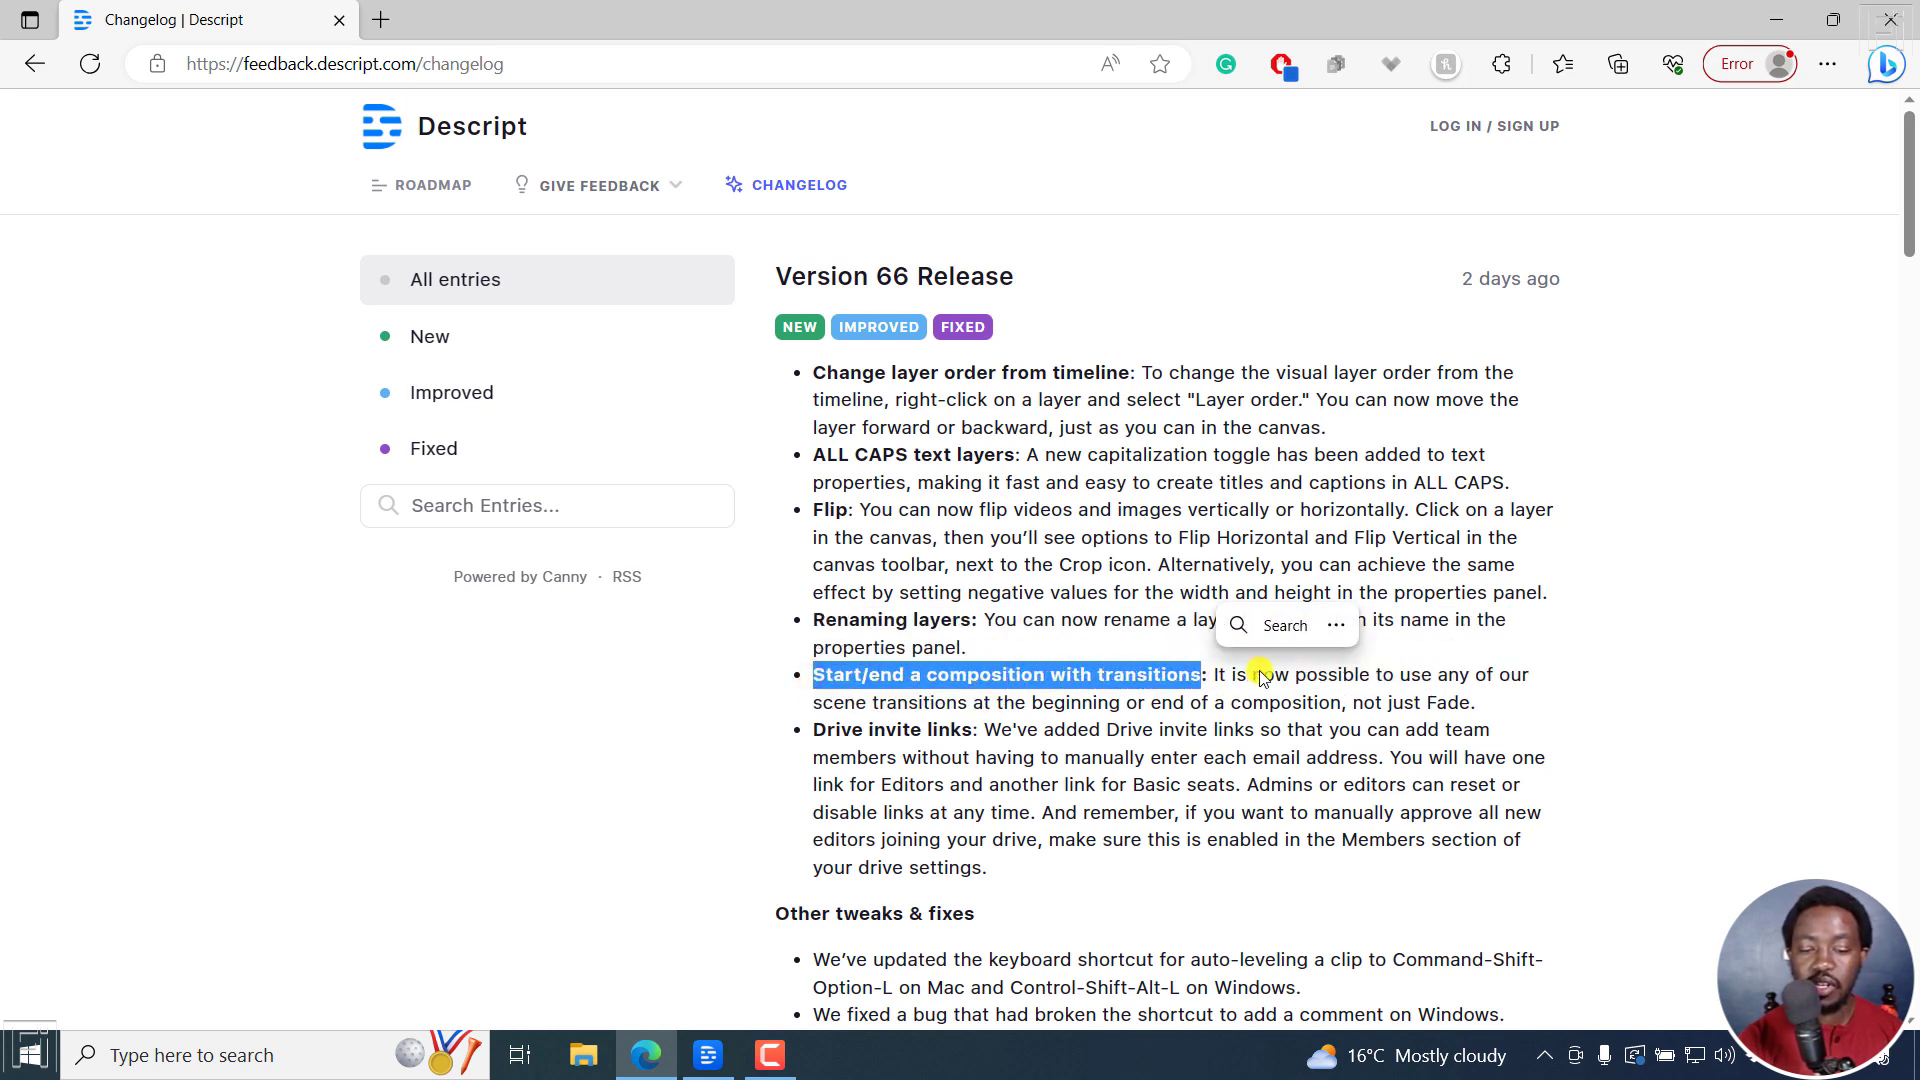
pyautogui.click(1258, 672)
pyautogui.moveTo(880, 708); pyautogui.dragTo(1344, 696)
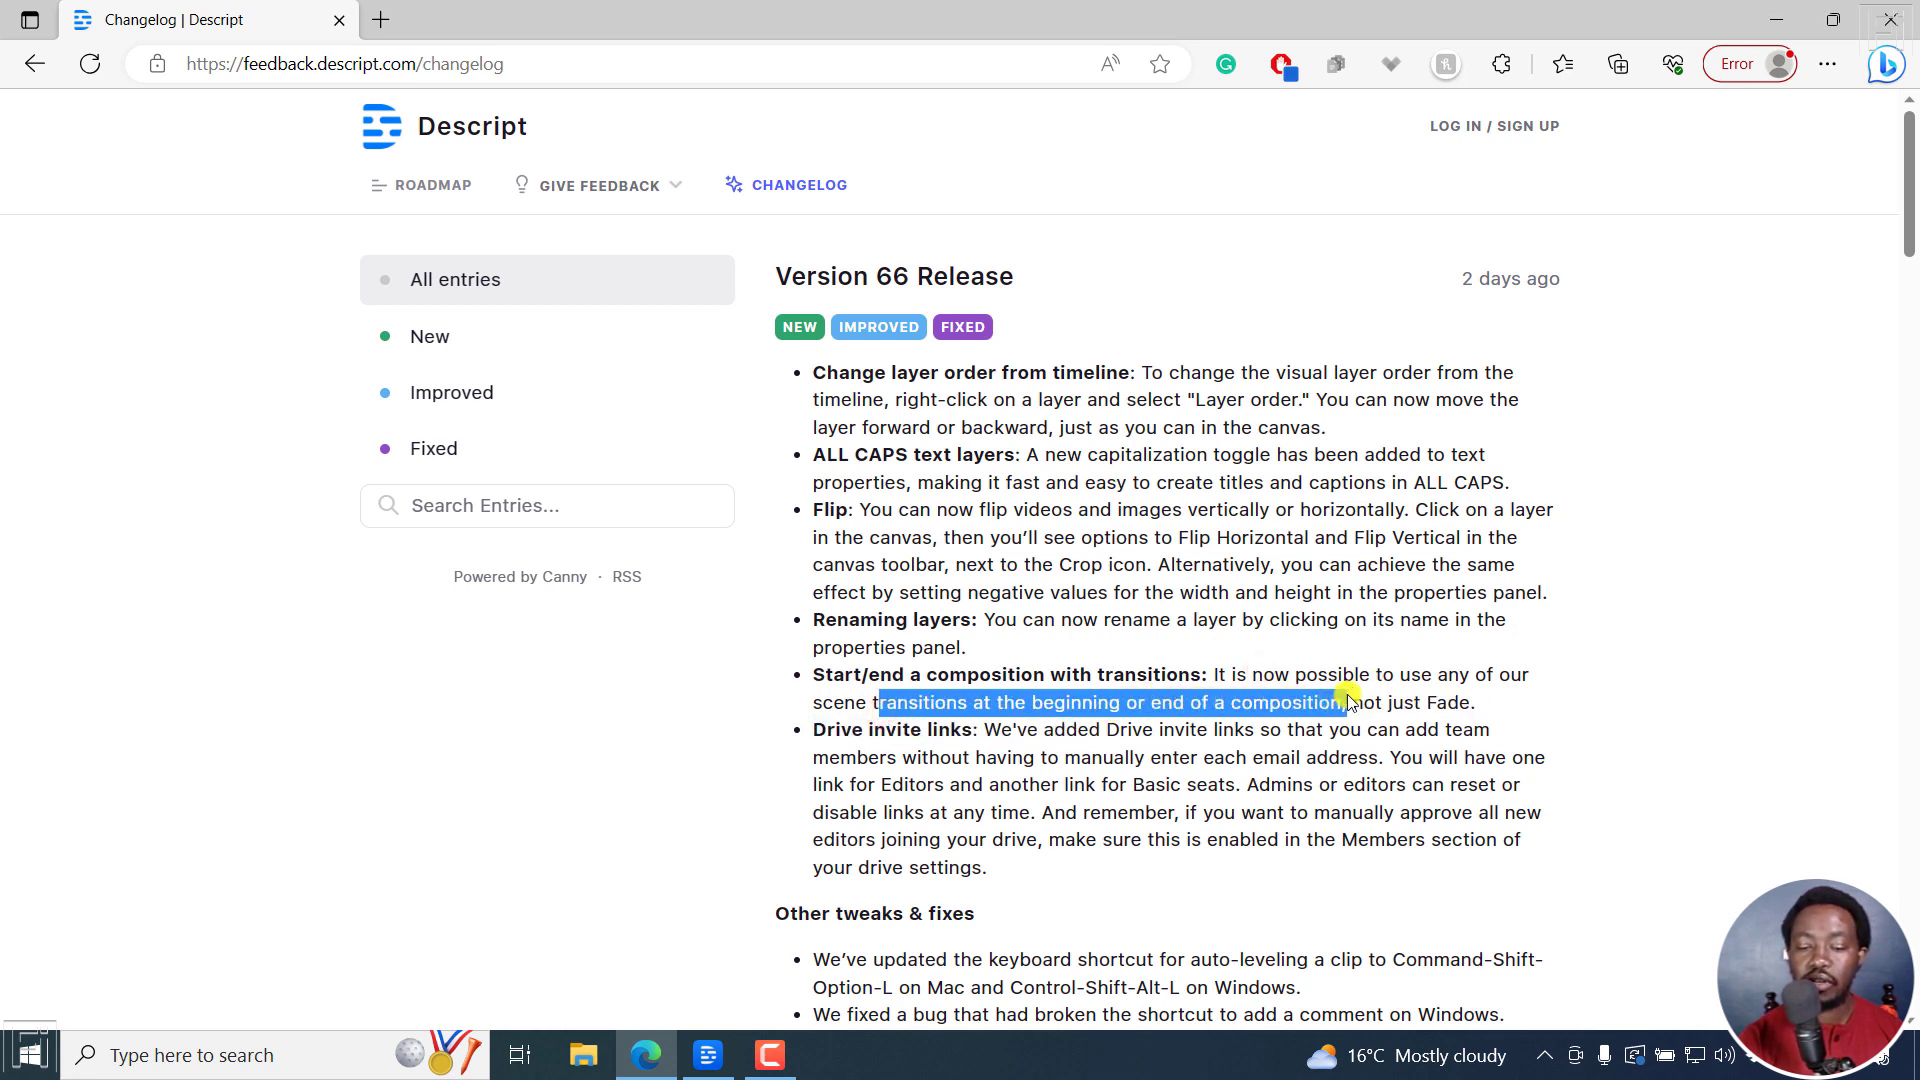
pyautogui.click(1404, 701)
# Step: Switch back to Descript and add a Dip to color transition in at the start of scene 1
pyautogui.click(708, 1055)
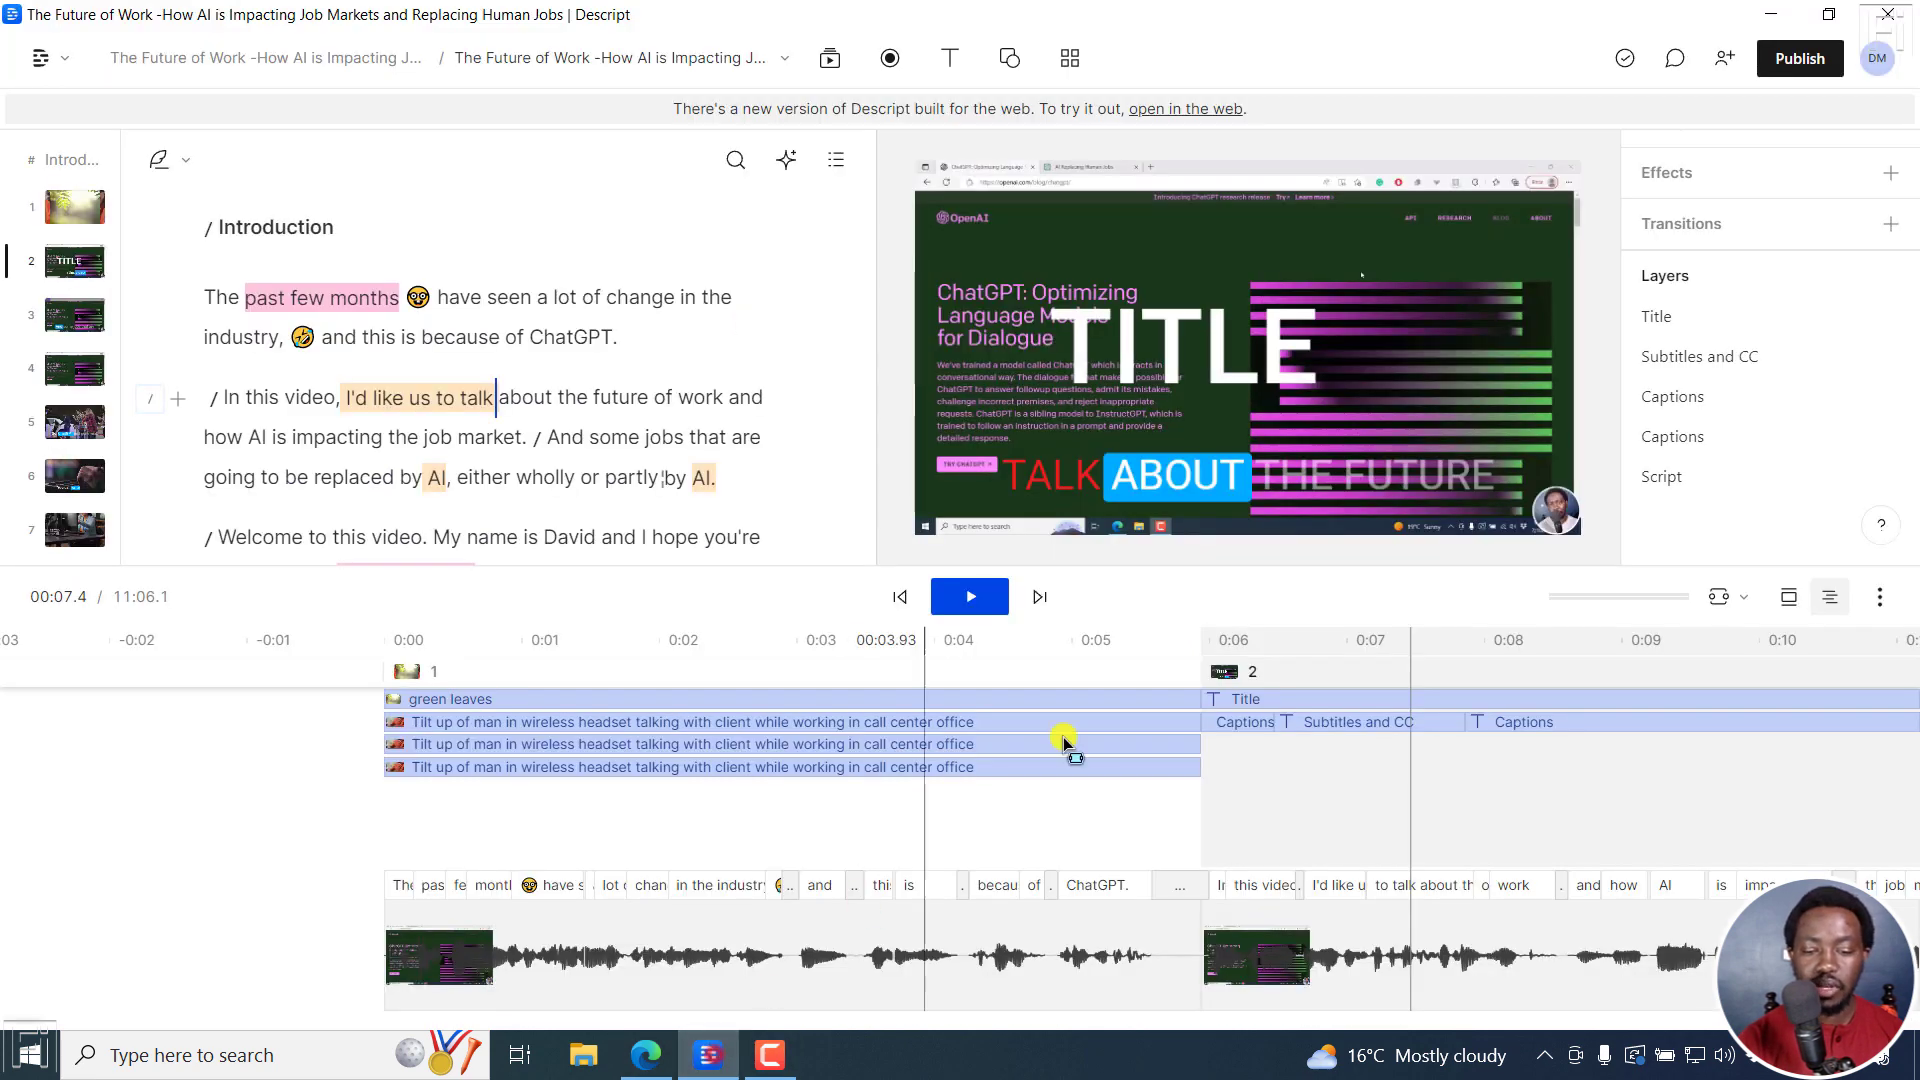
pyautogui.click(997, 700)
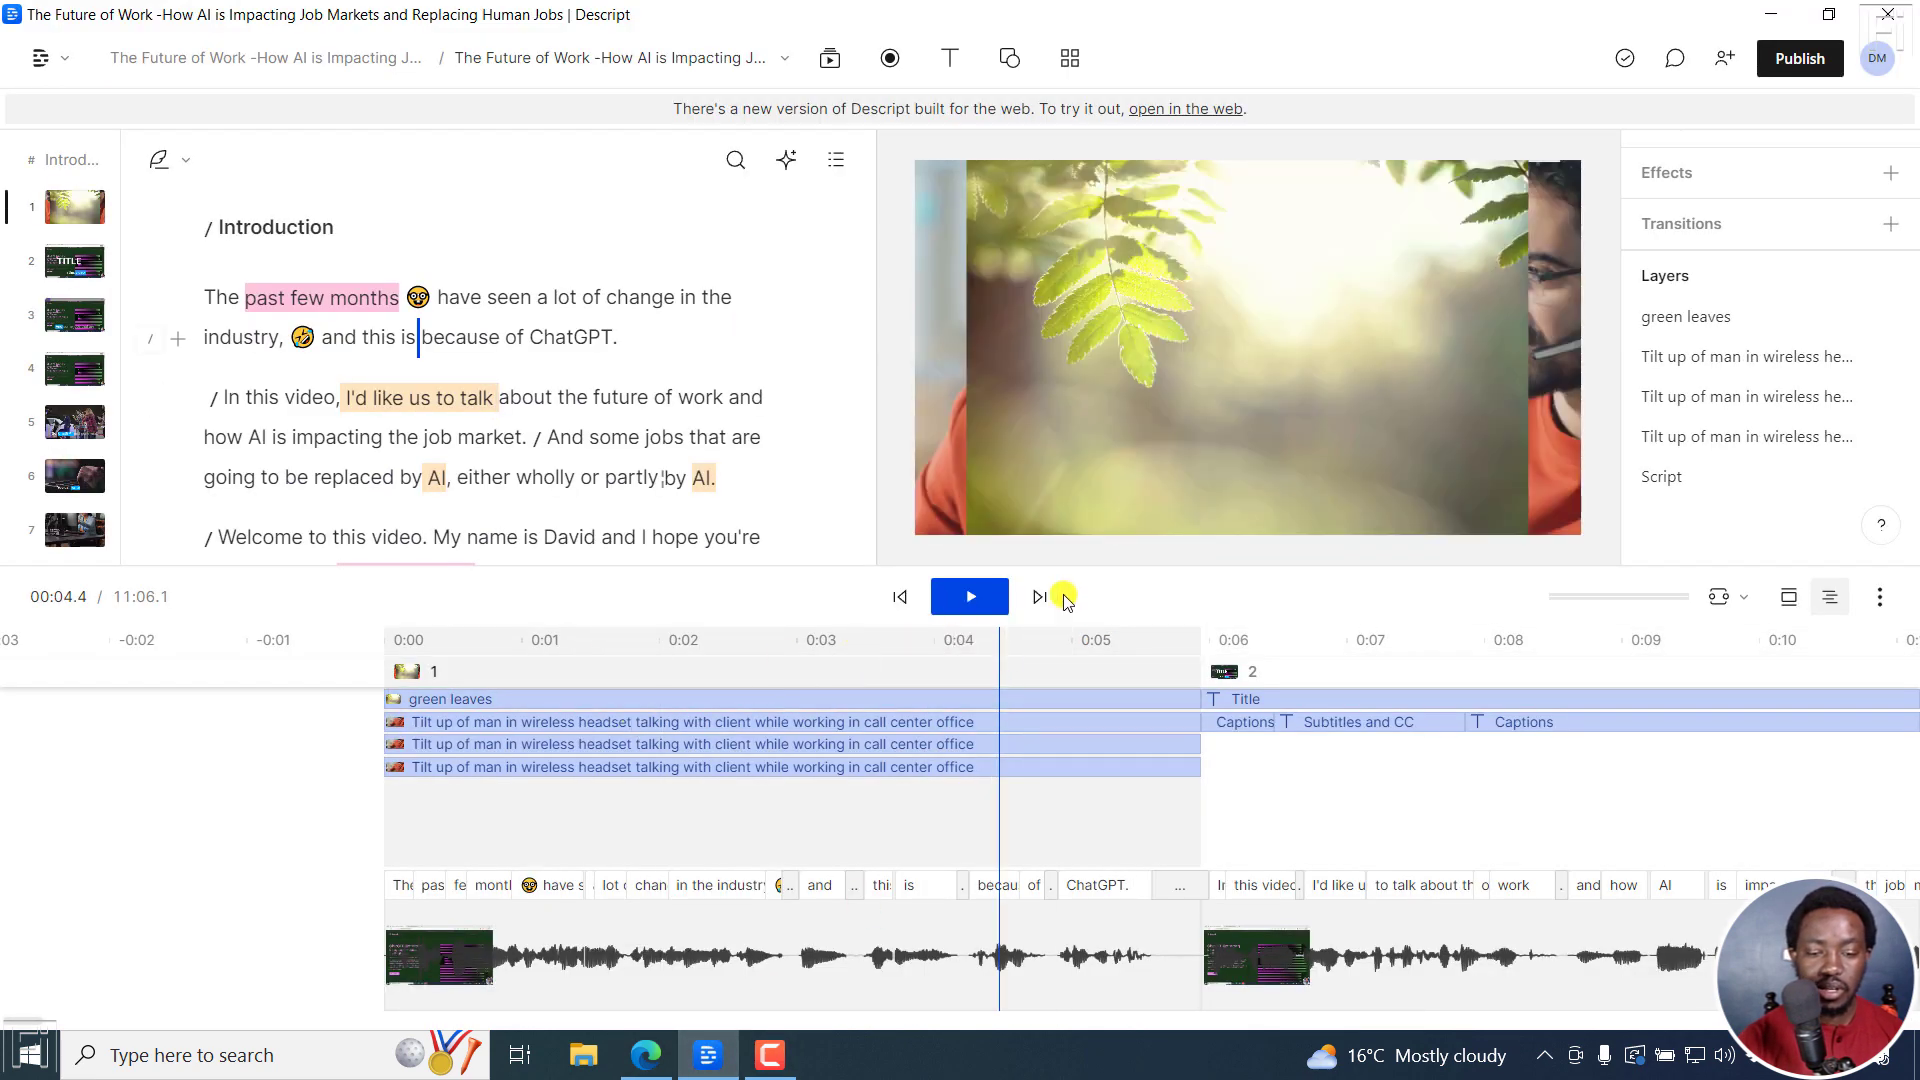
pyautogui.click(900, 595)
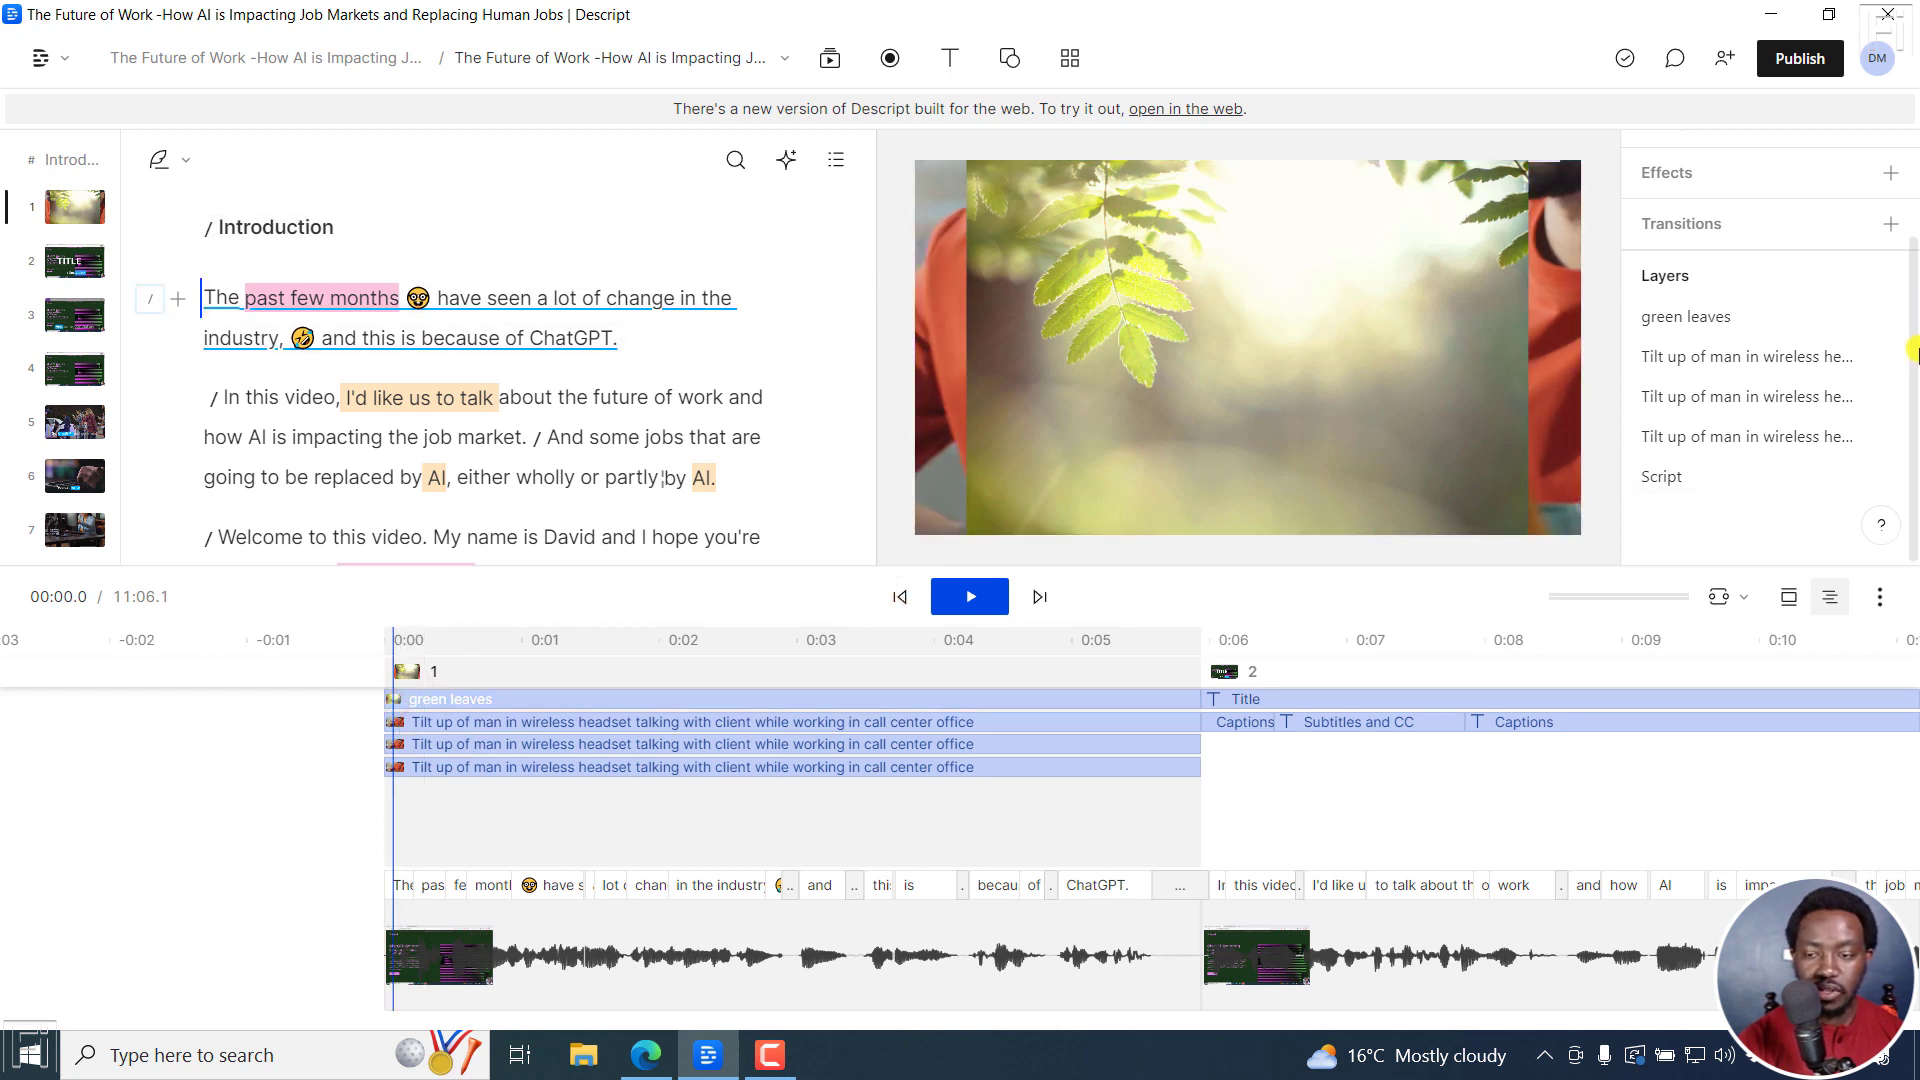
pyautogui.scroll(2, 1905, 350)
pyautogui.click(1889, 359)
pyautogui.moveTo(1674, 405)
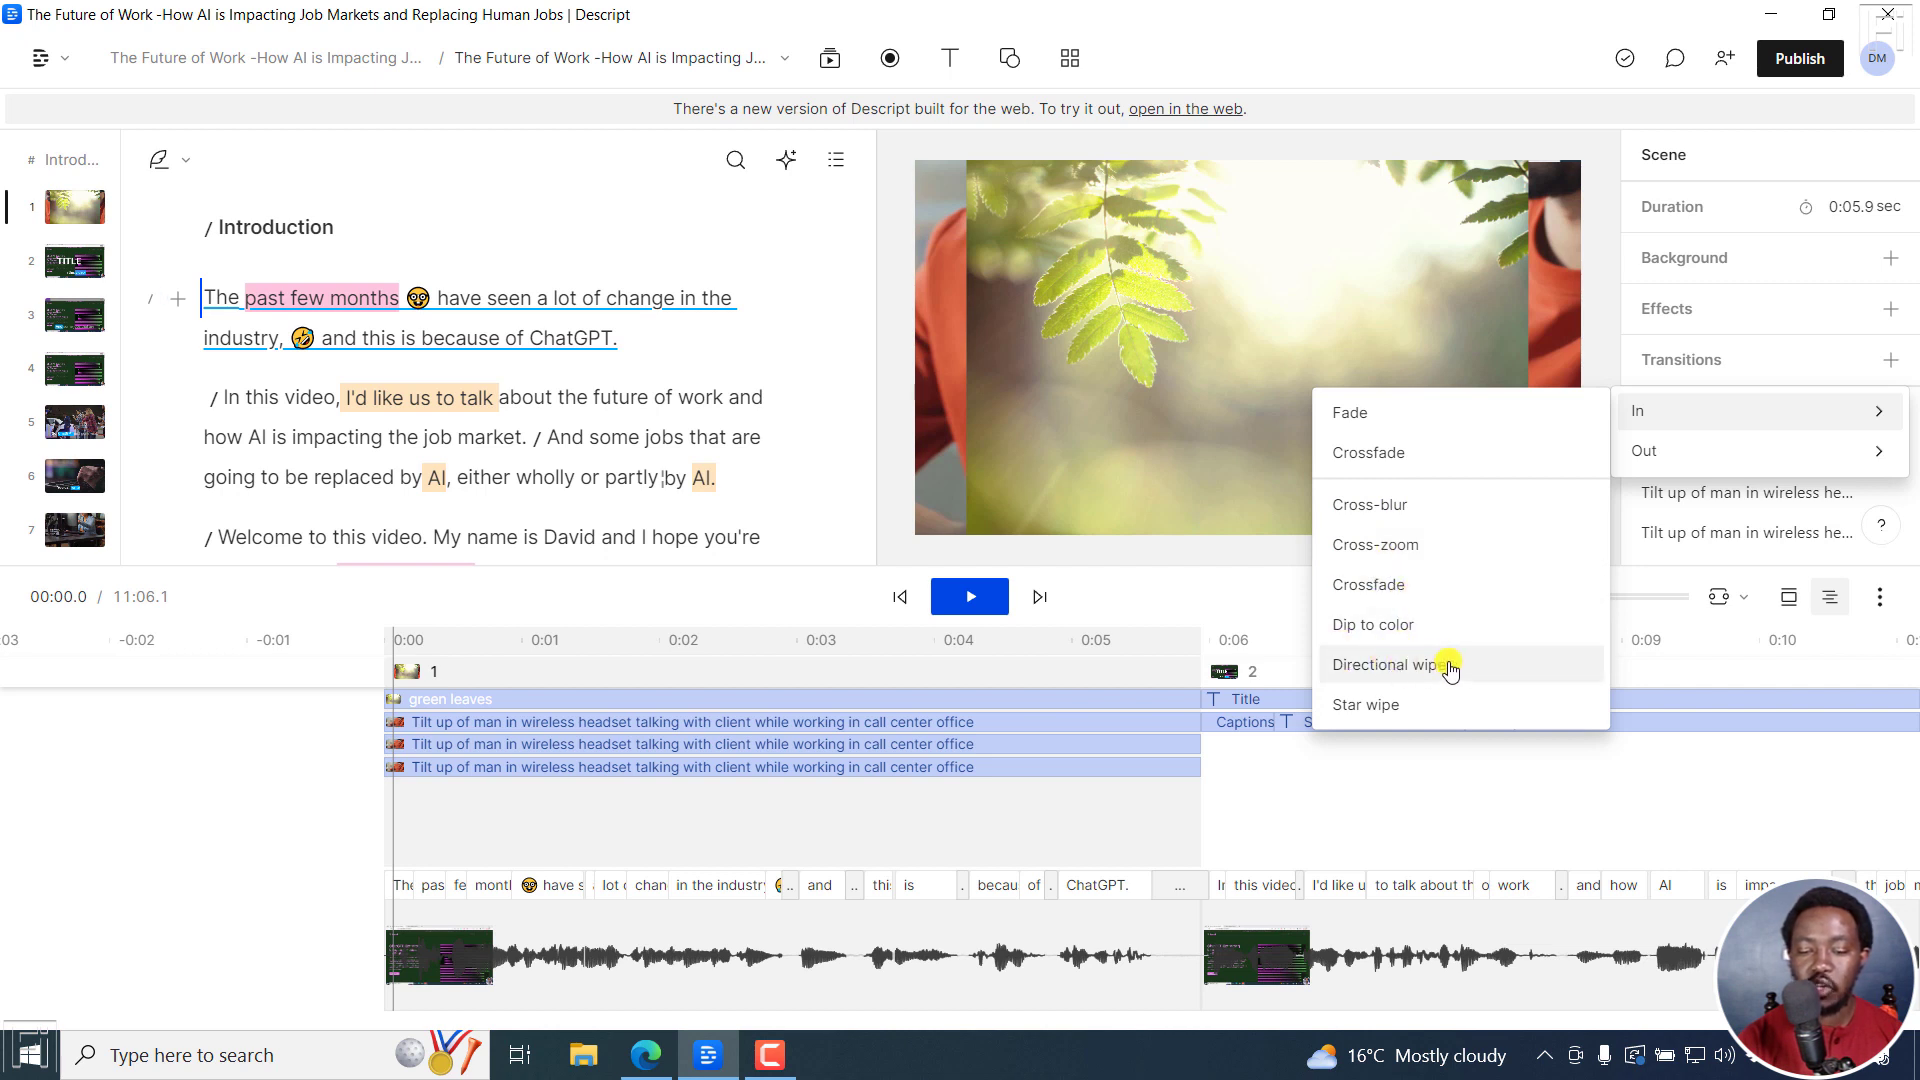
pyautogui.click(1365, 627)
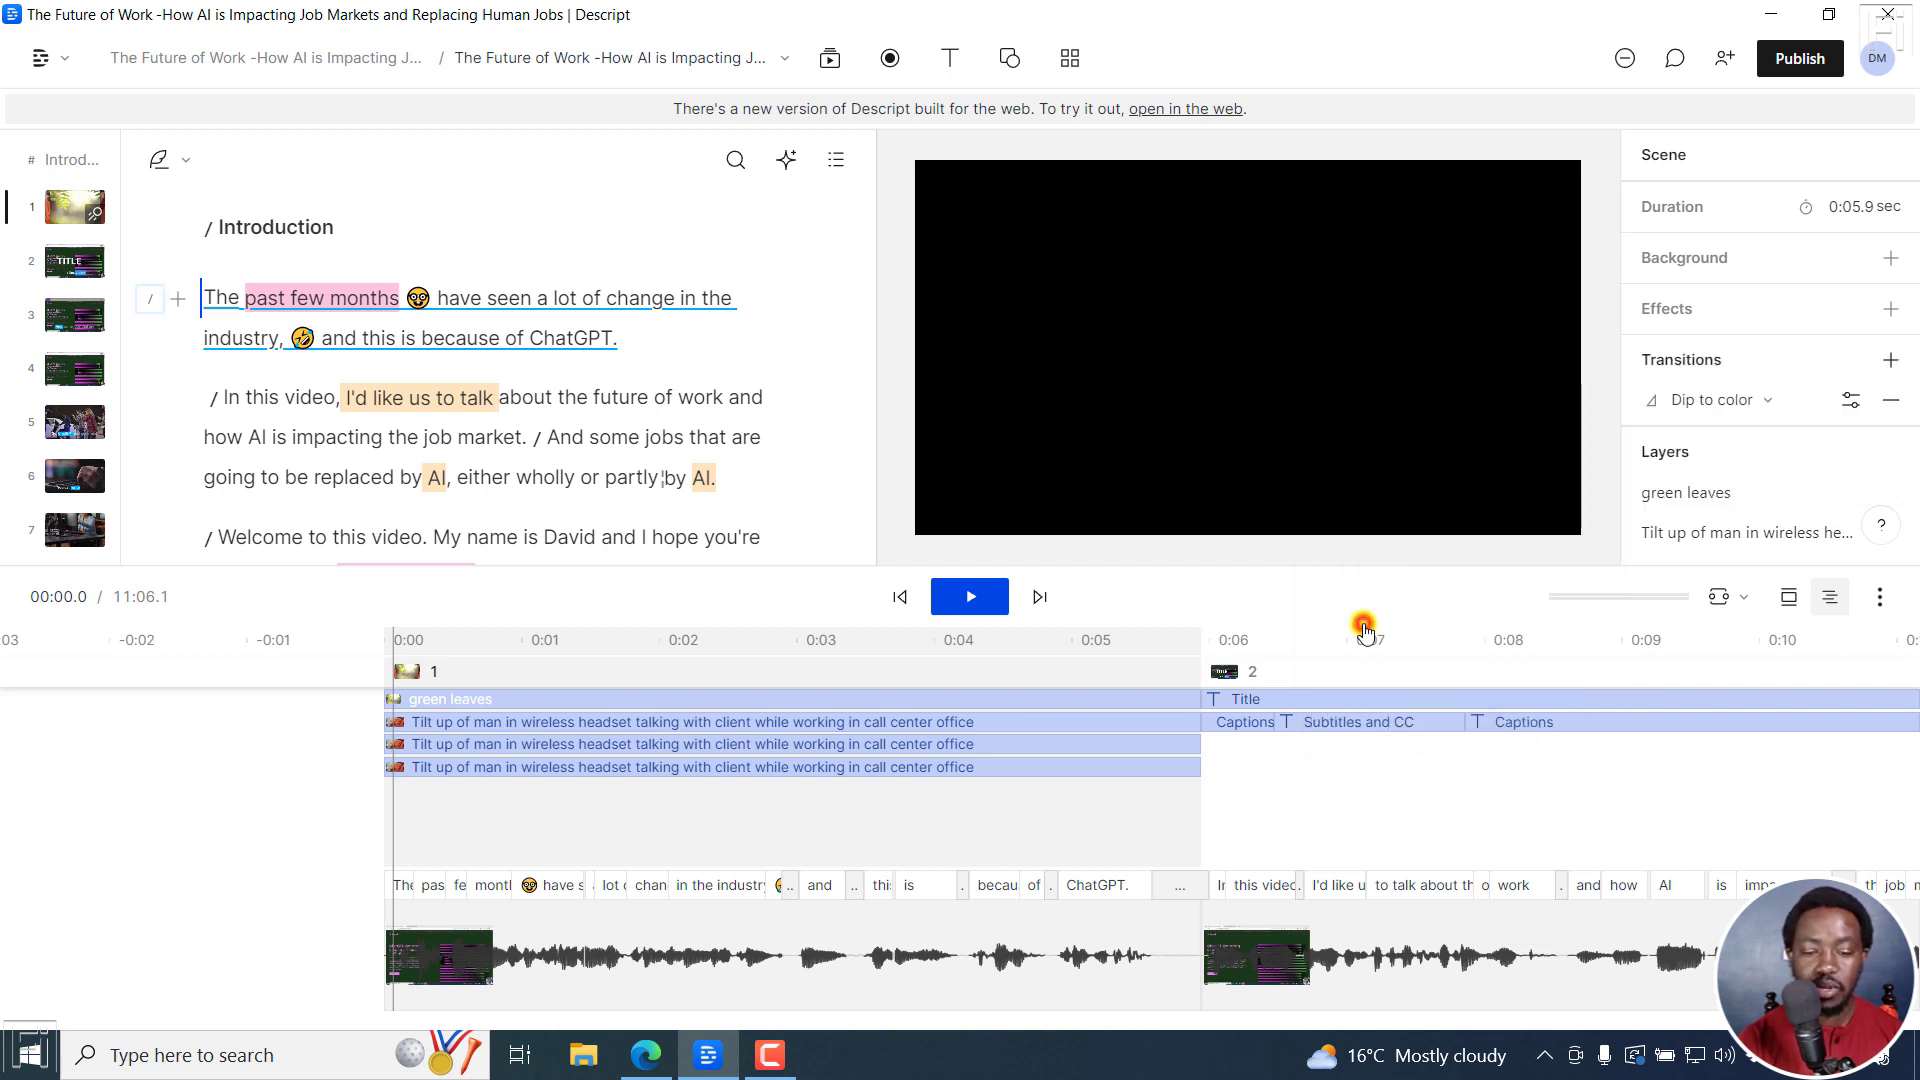
# Step: Set the color of scene 1's Dip to color transition to blue 00aaff
pyautogui.click(1847, 401)
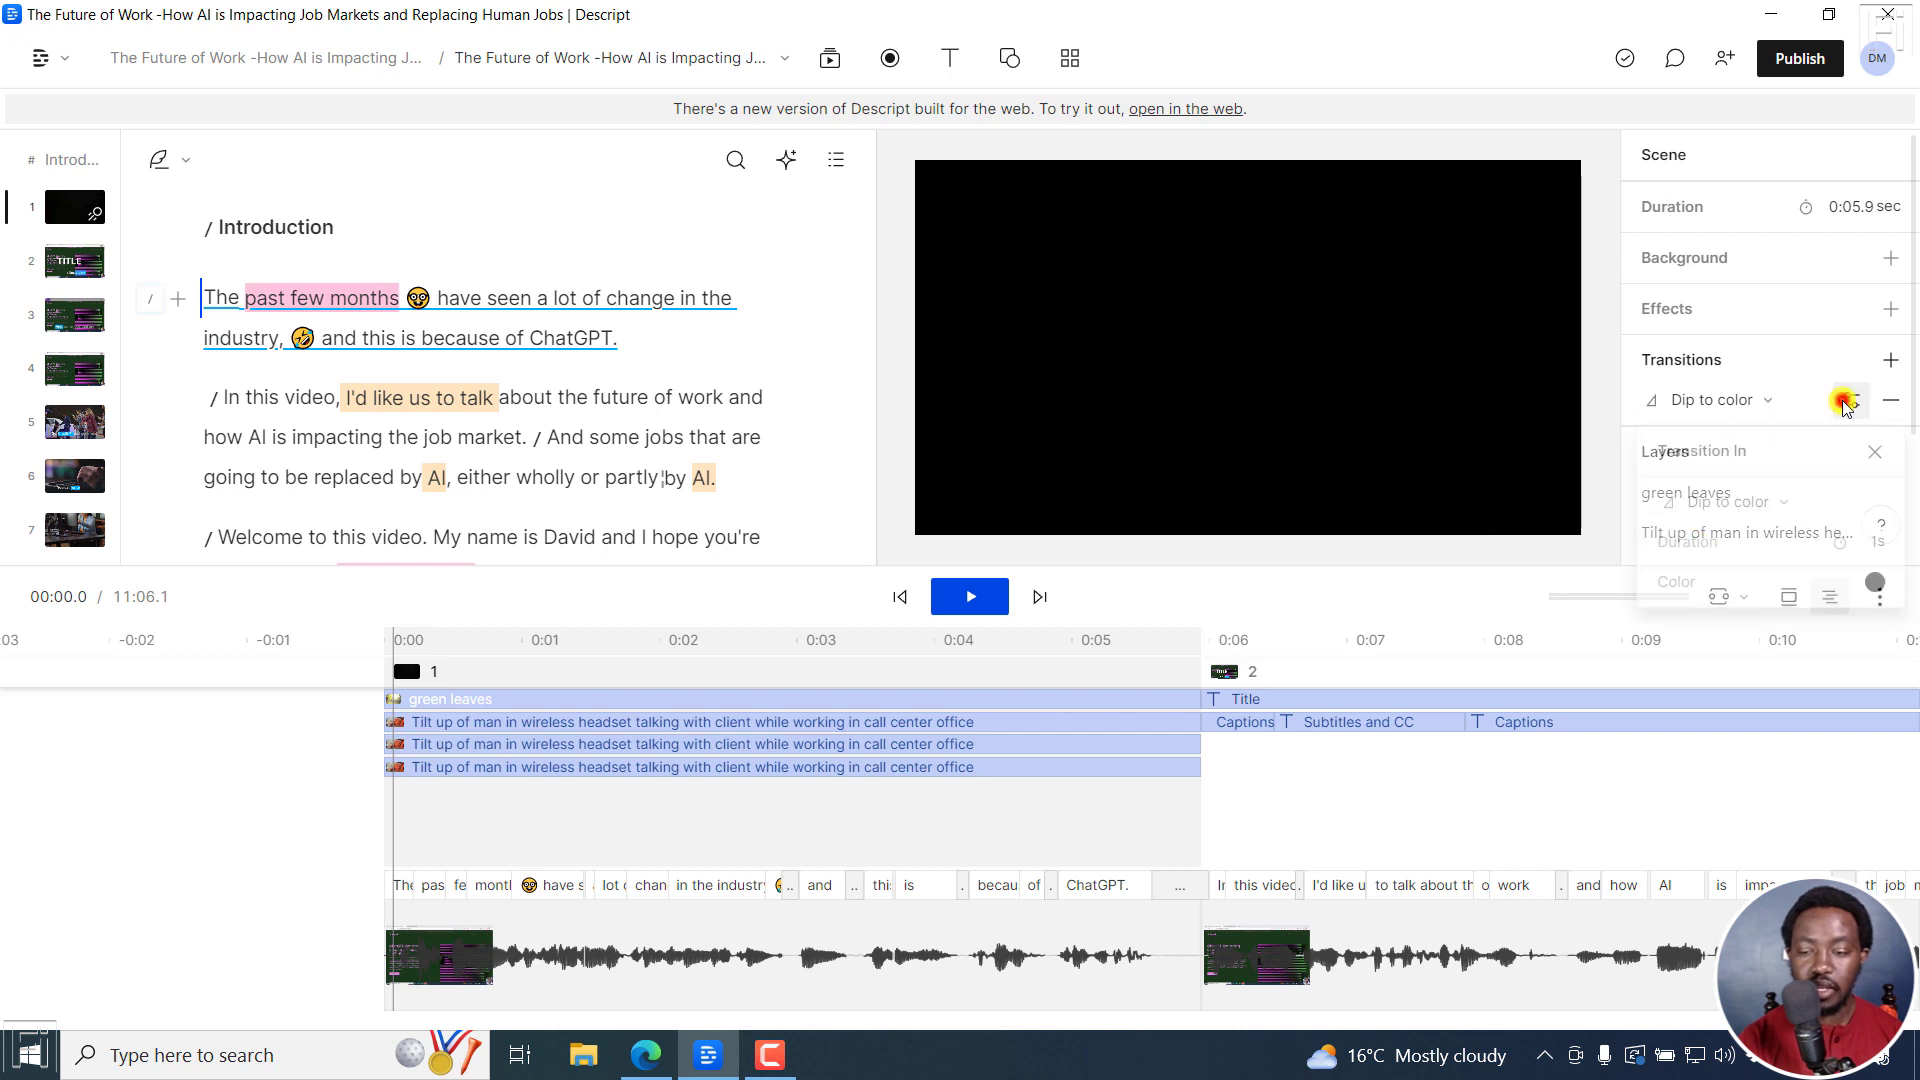
pyautogui.click(1874, 581)
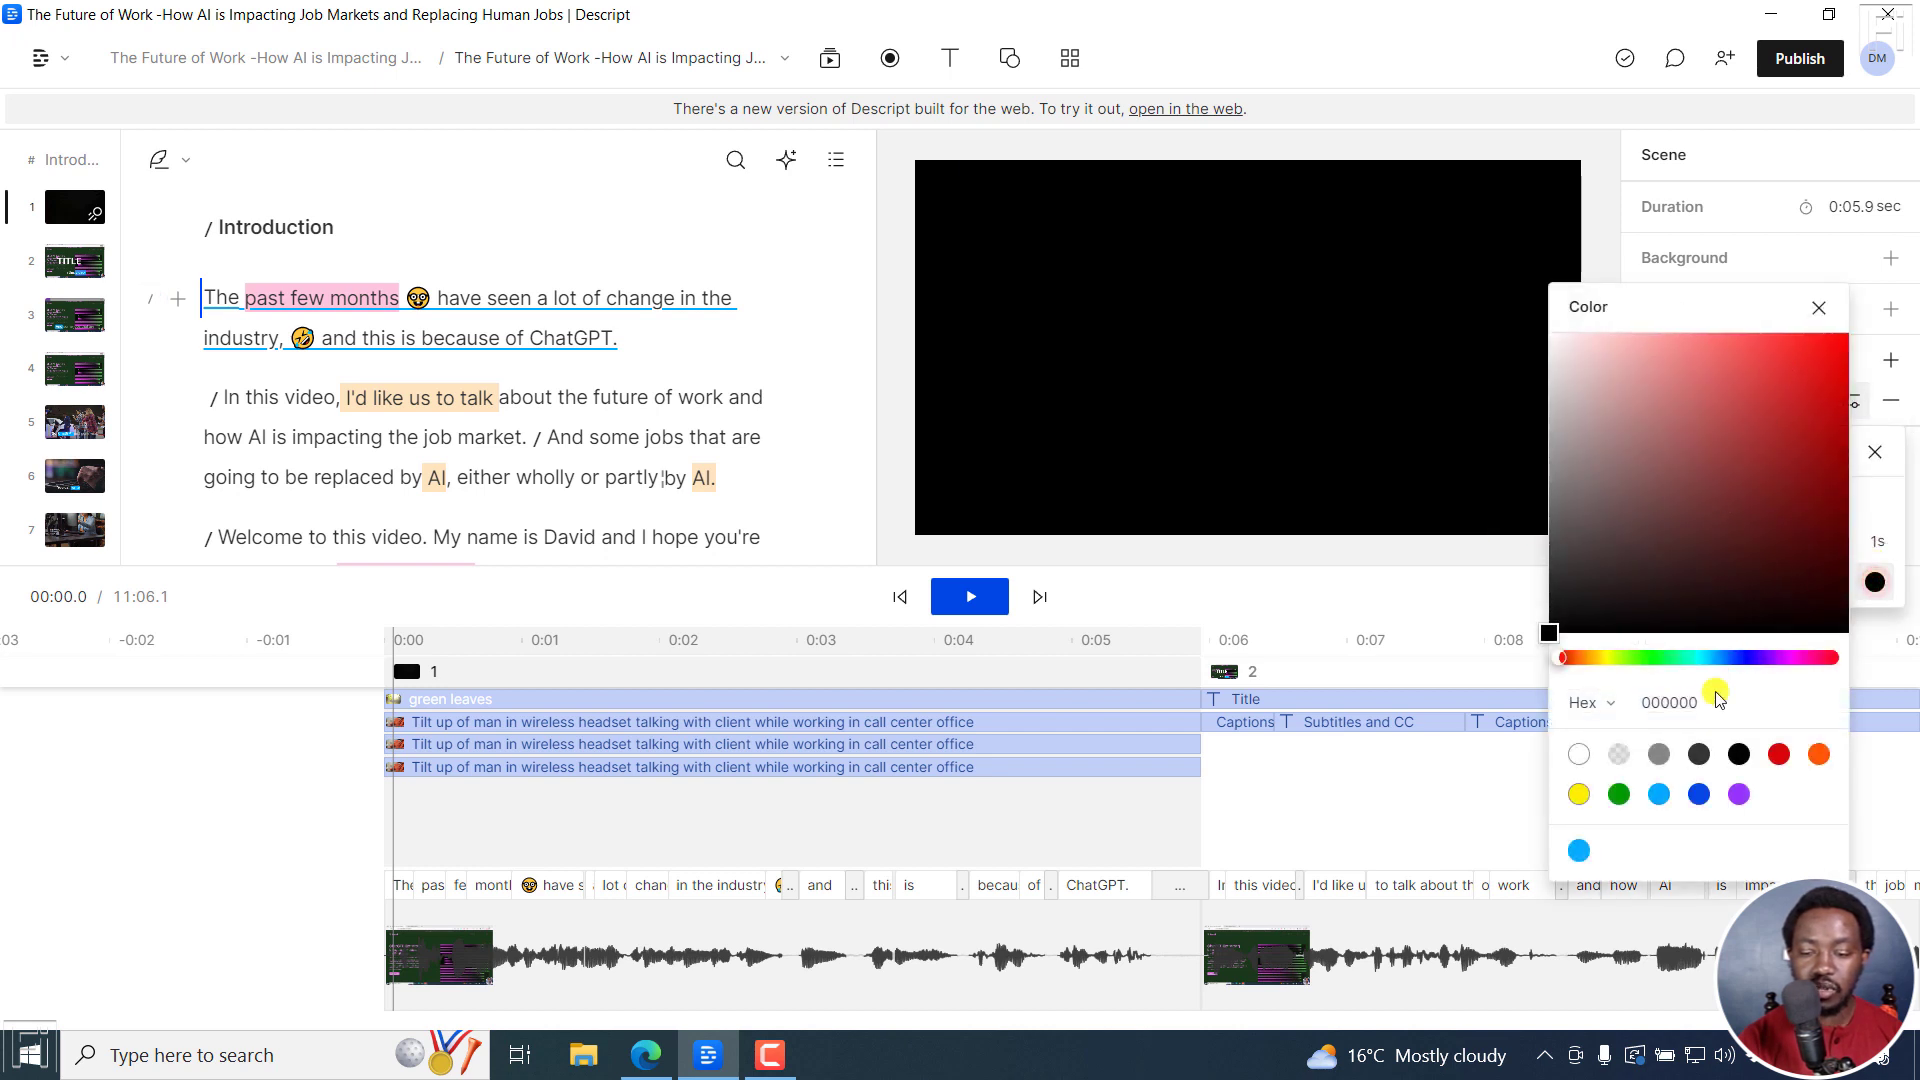
pyautogui.click(1659, 795)
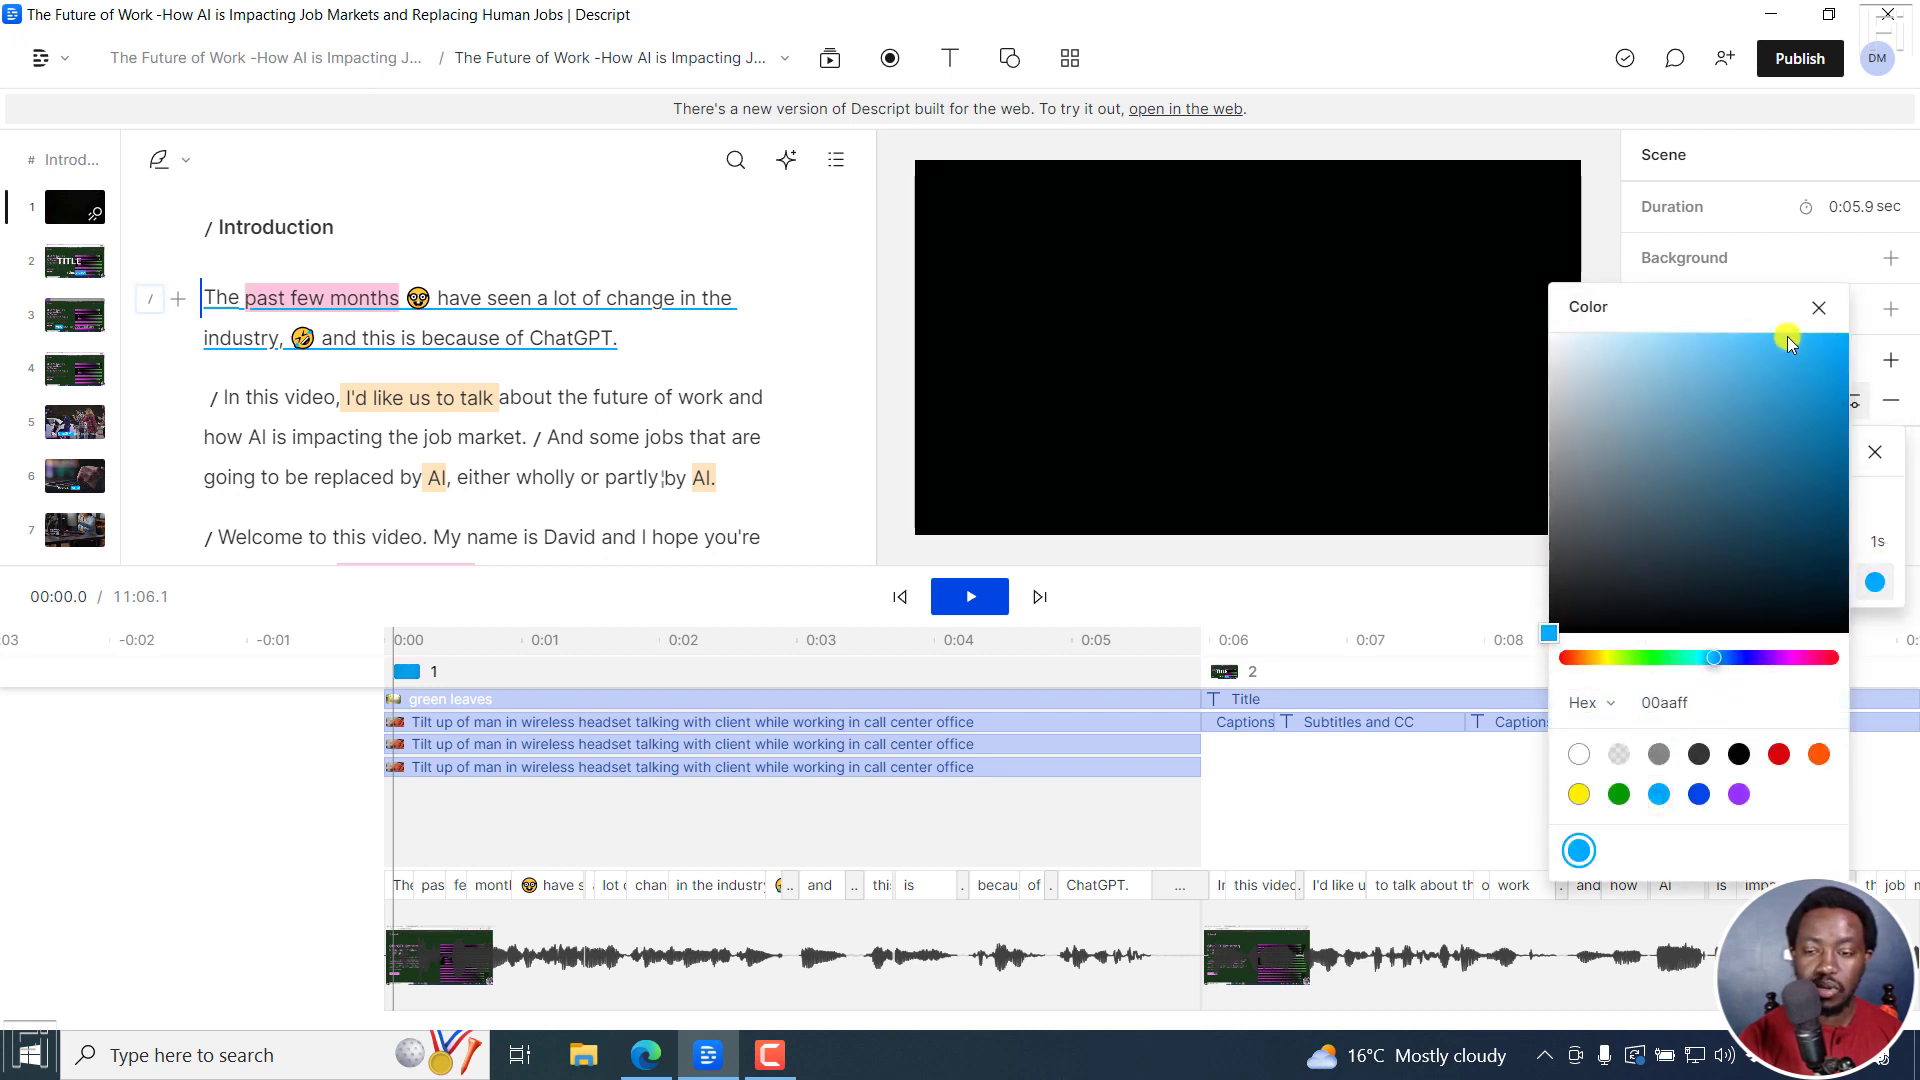
pyautogui.click(1819, 306)
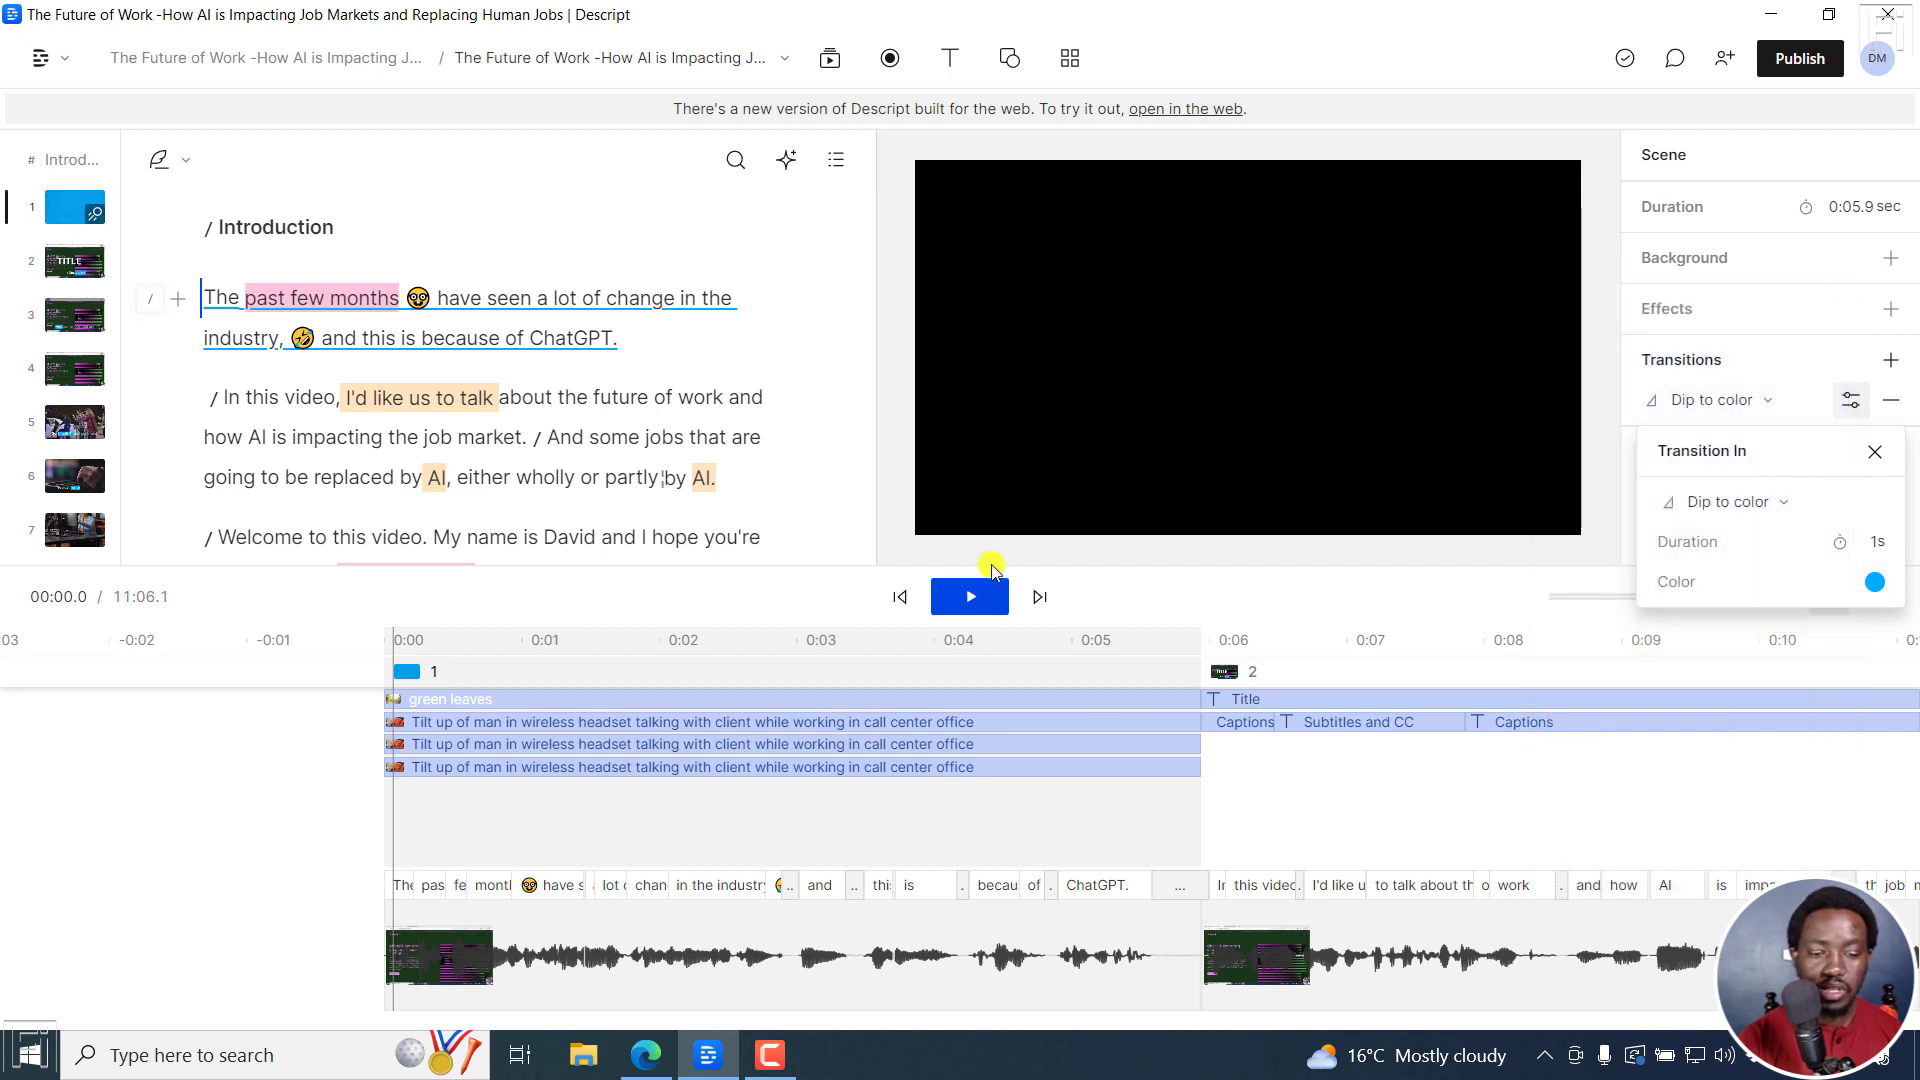
# Step: Play the composition from the beginning to preview the opening Dip to color transition, and stop playback
pyautogui.click(911, 598)
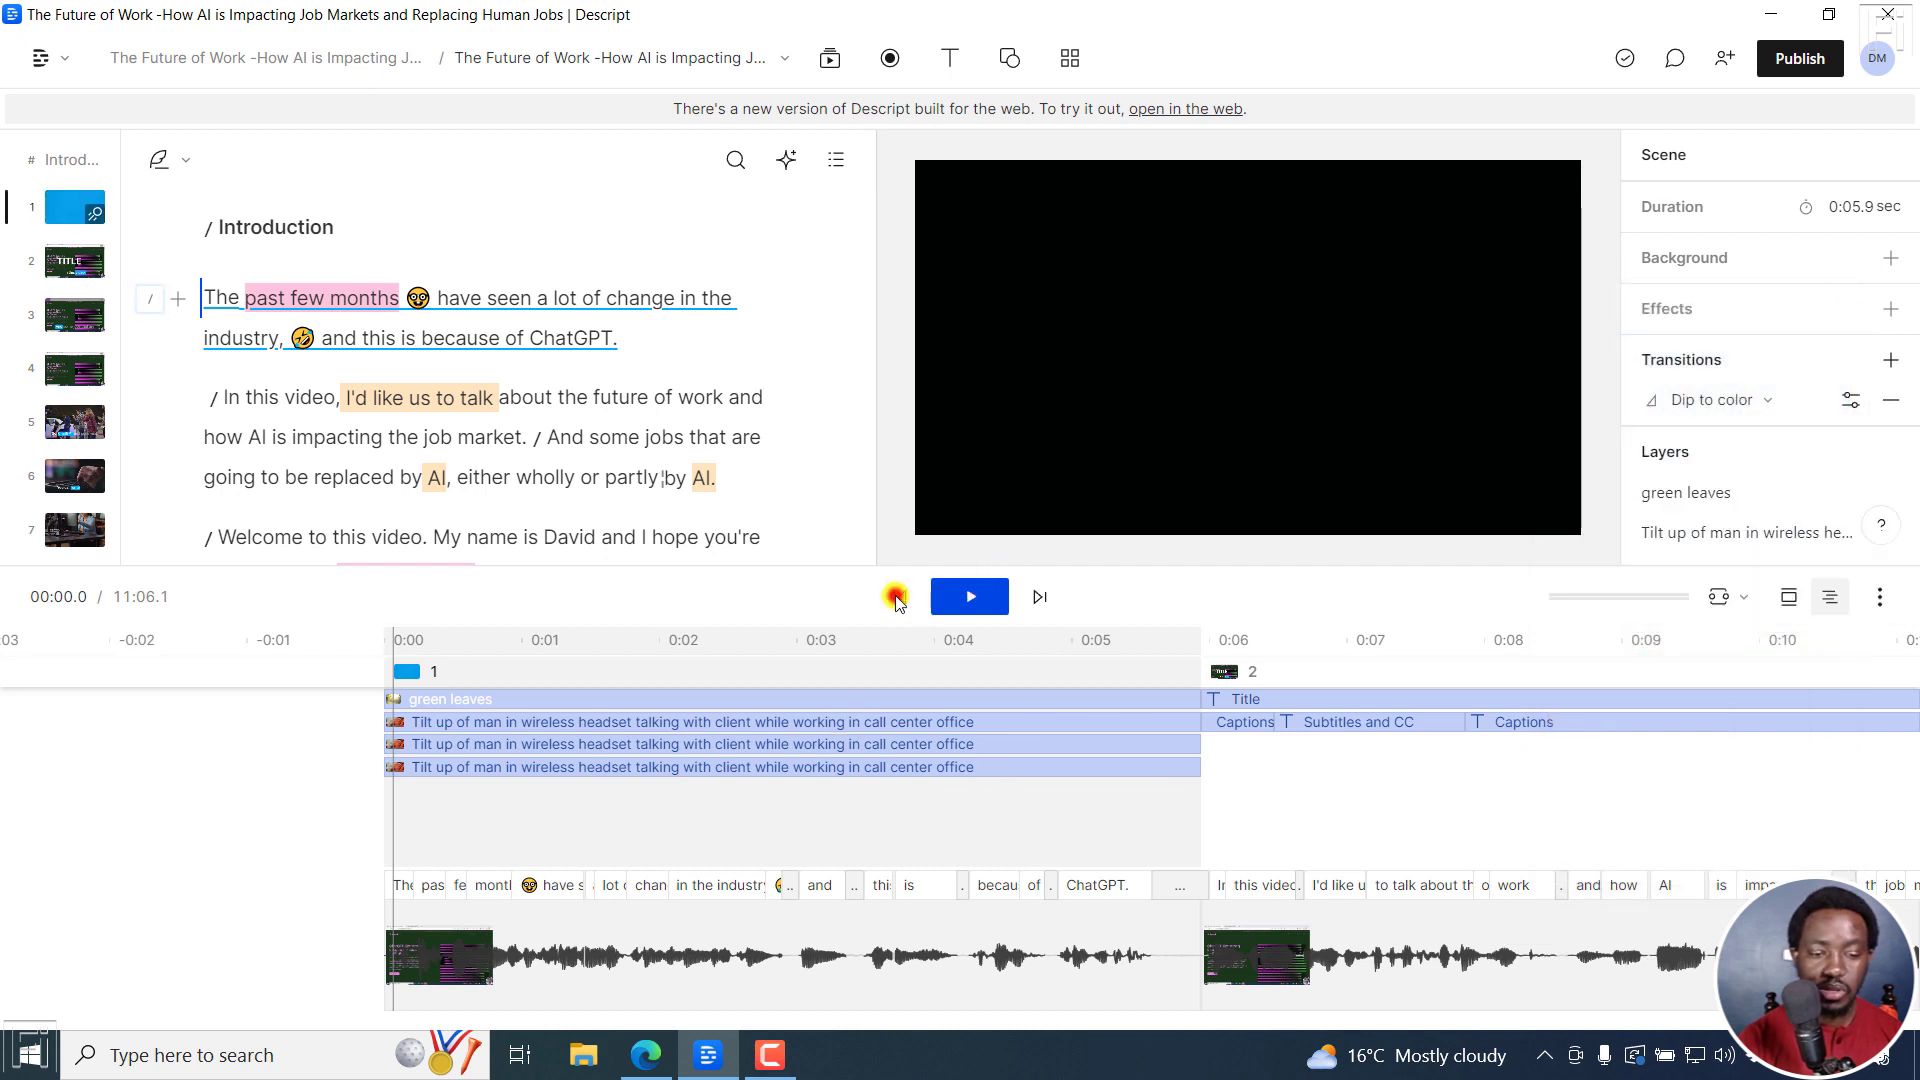
pyautogui.click(959, 598)
pyautogui.click(957, 600)
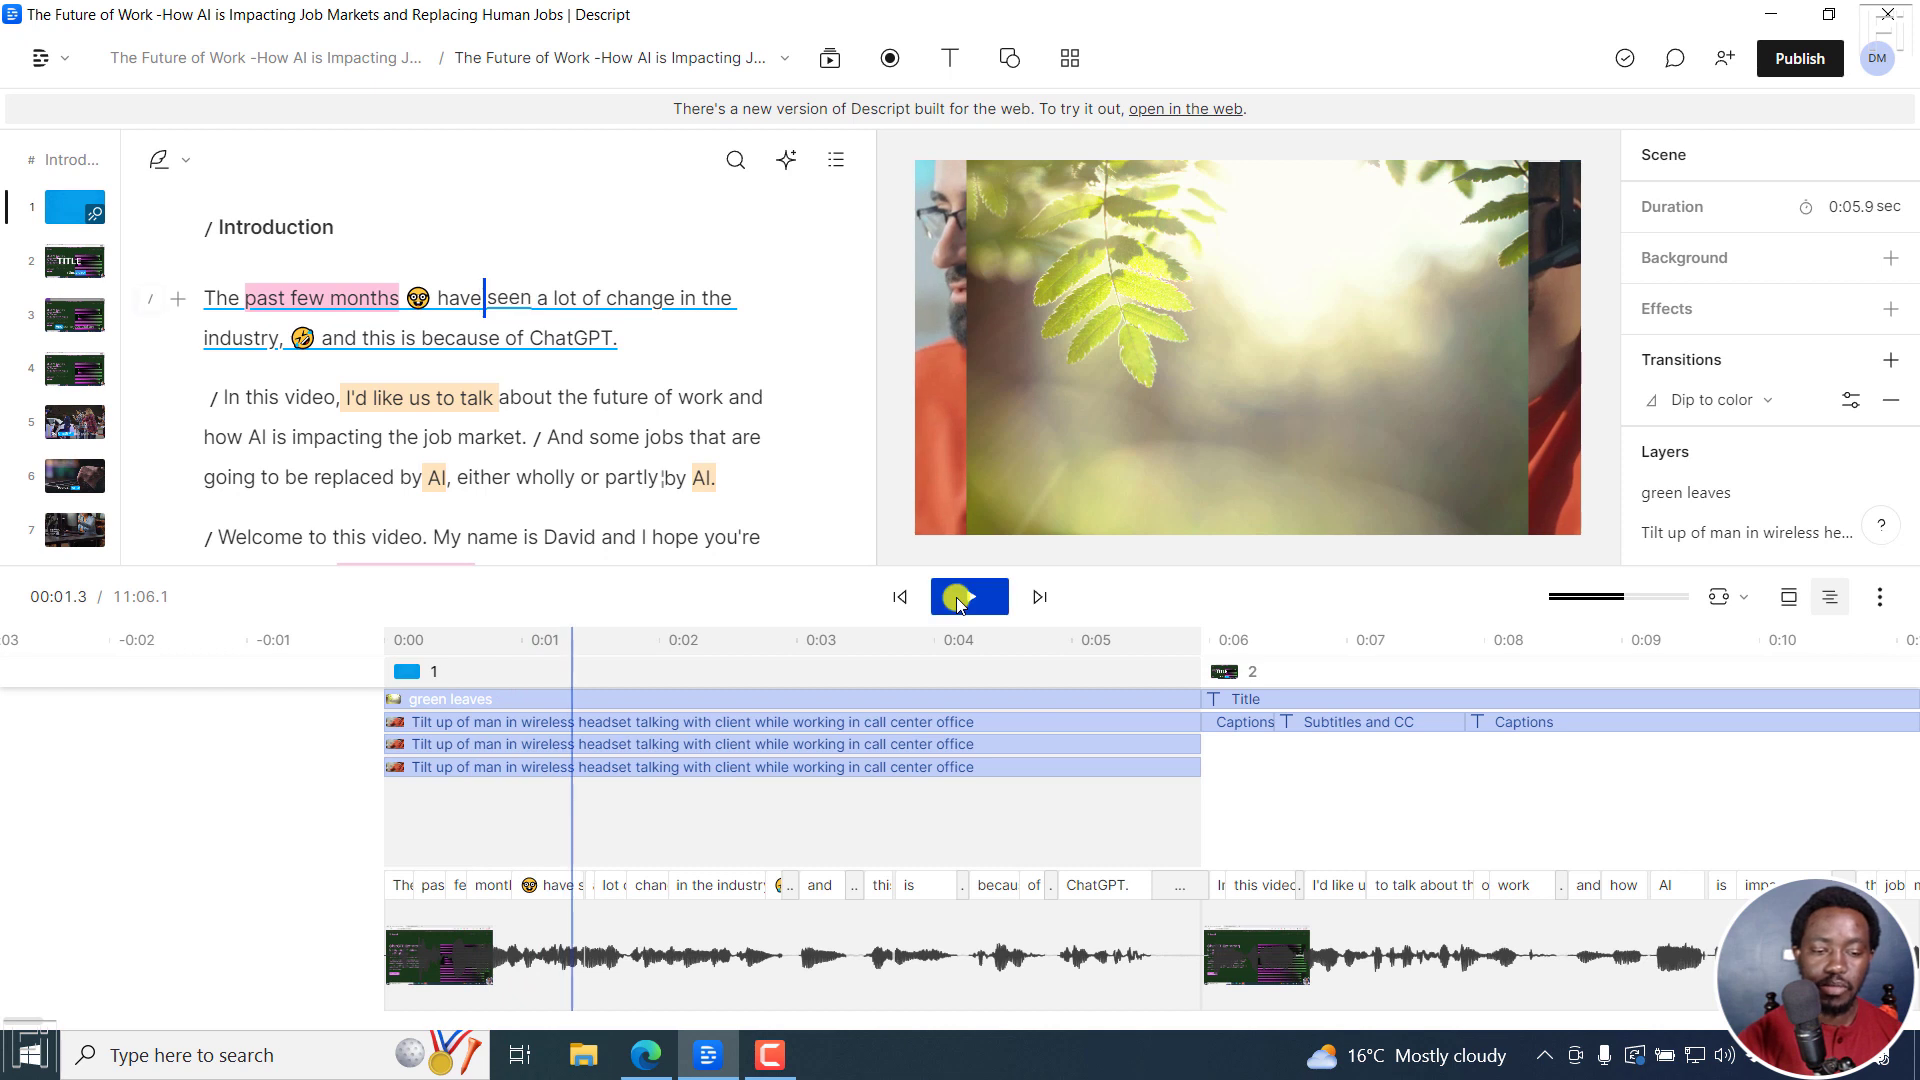
# Step: Shorten the duration of scene 1's opening Dip to color transition to 0.7 s
pyautogui.click(1183, 627)
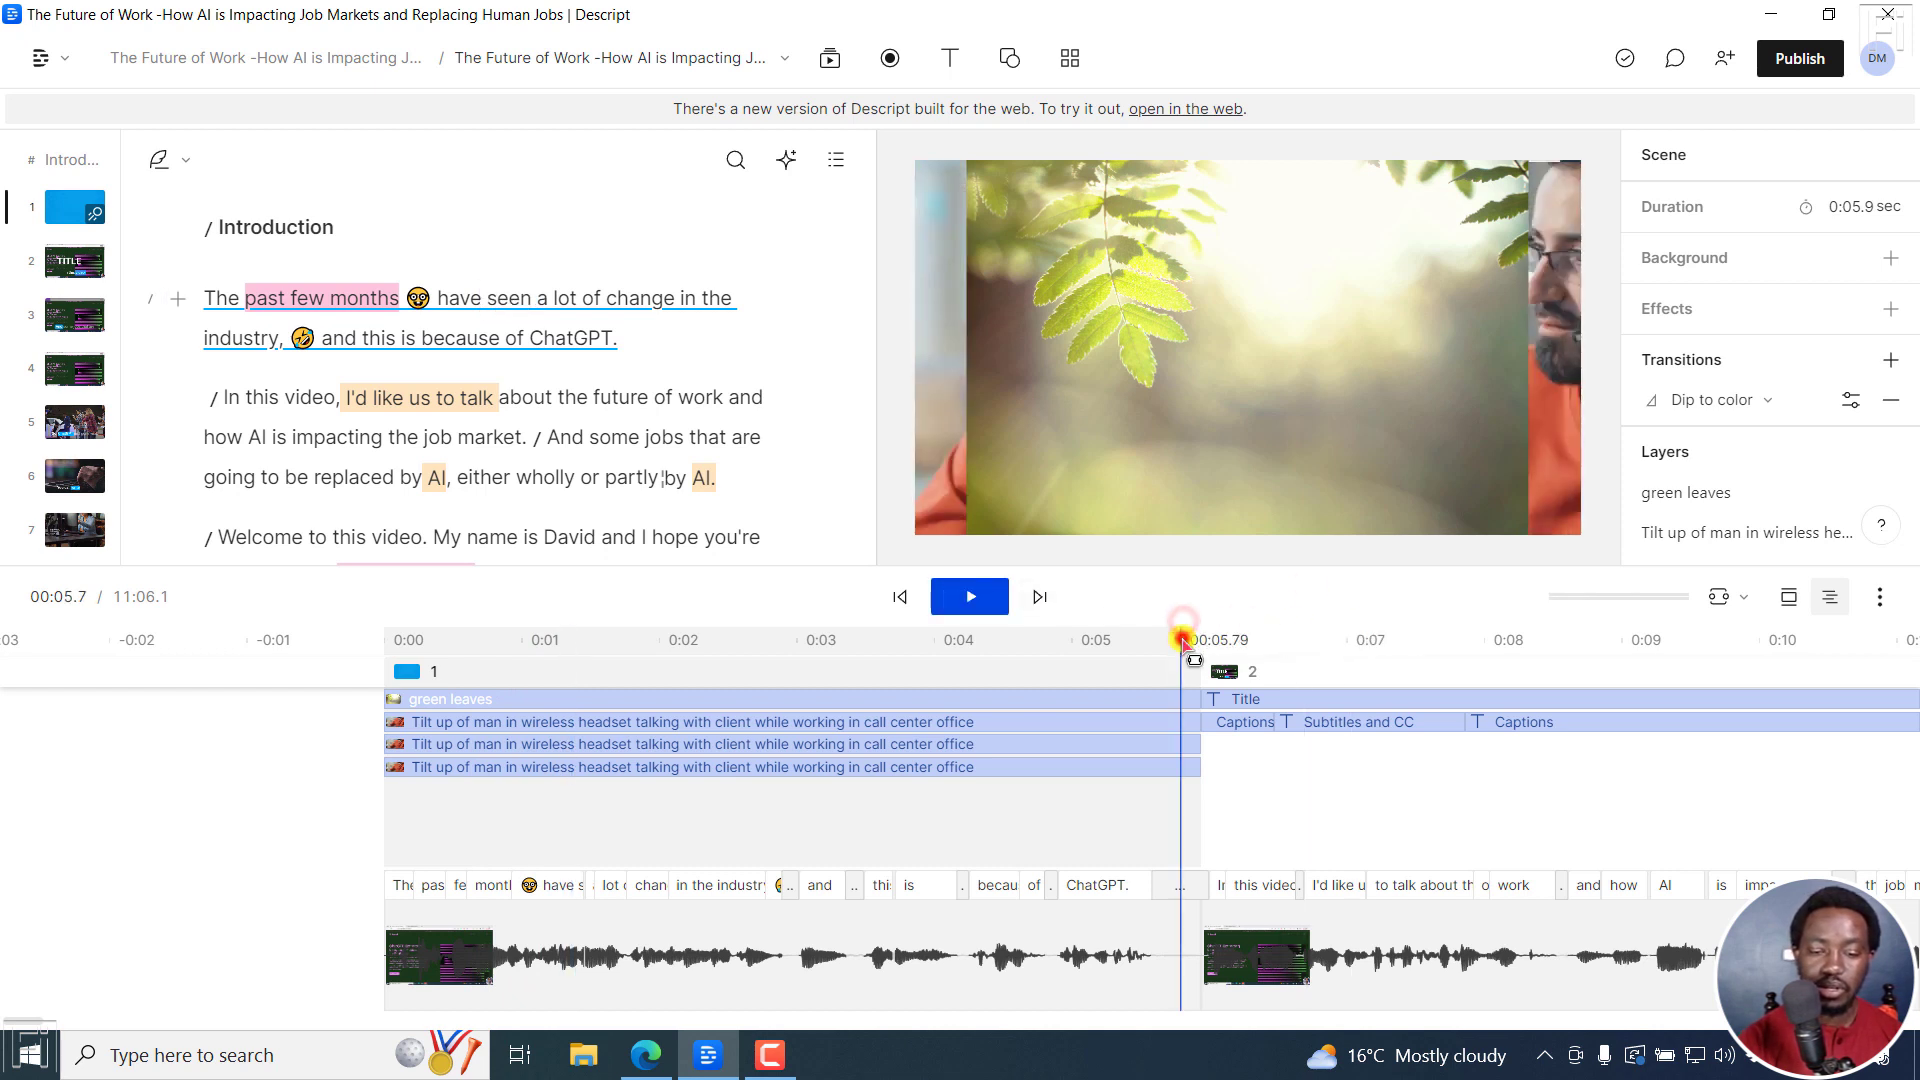
pyautogui.click(1850, 399)
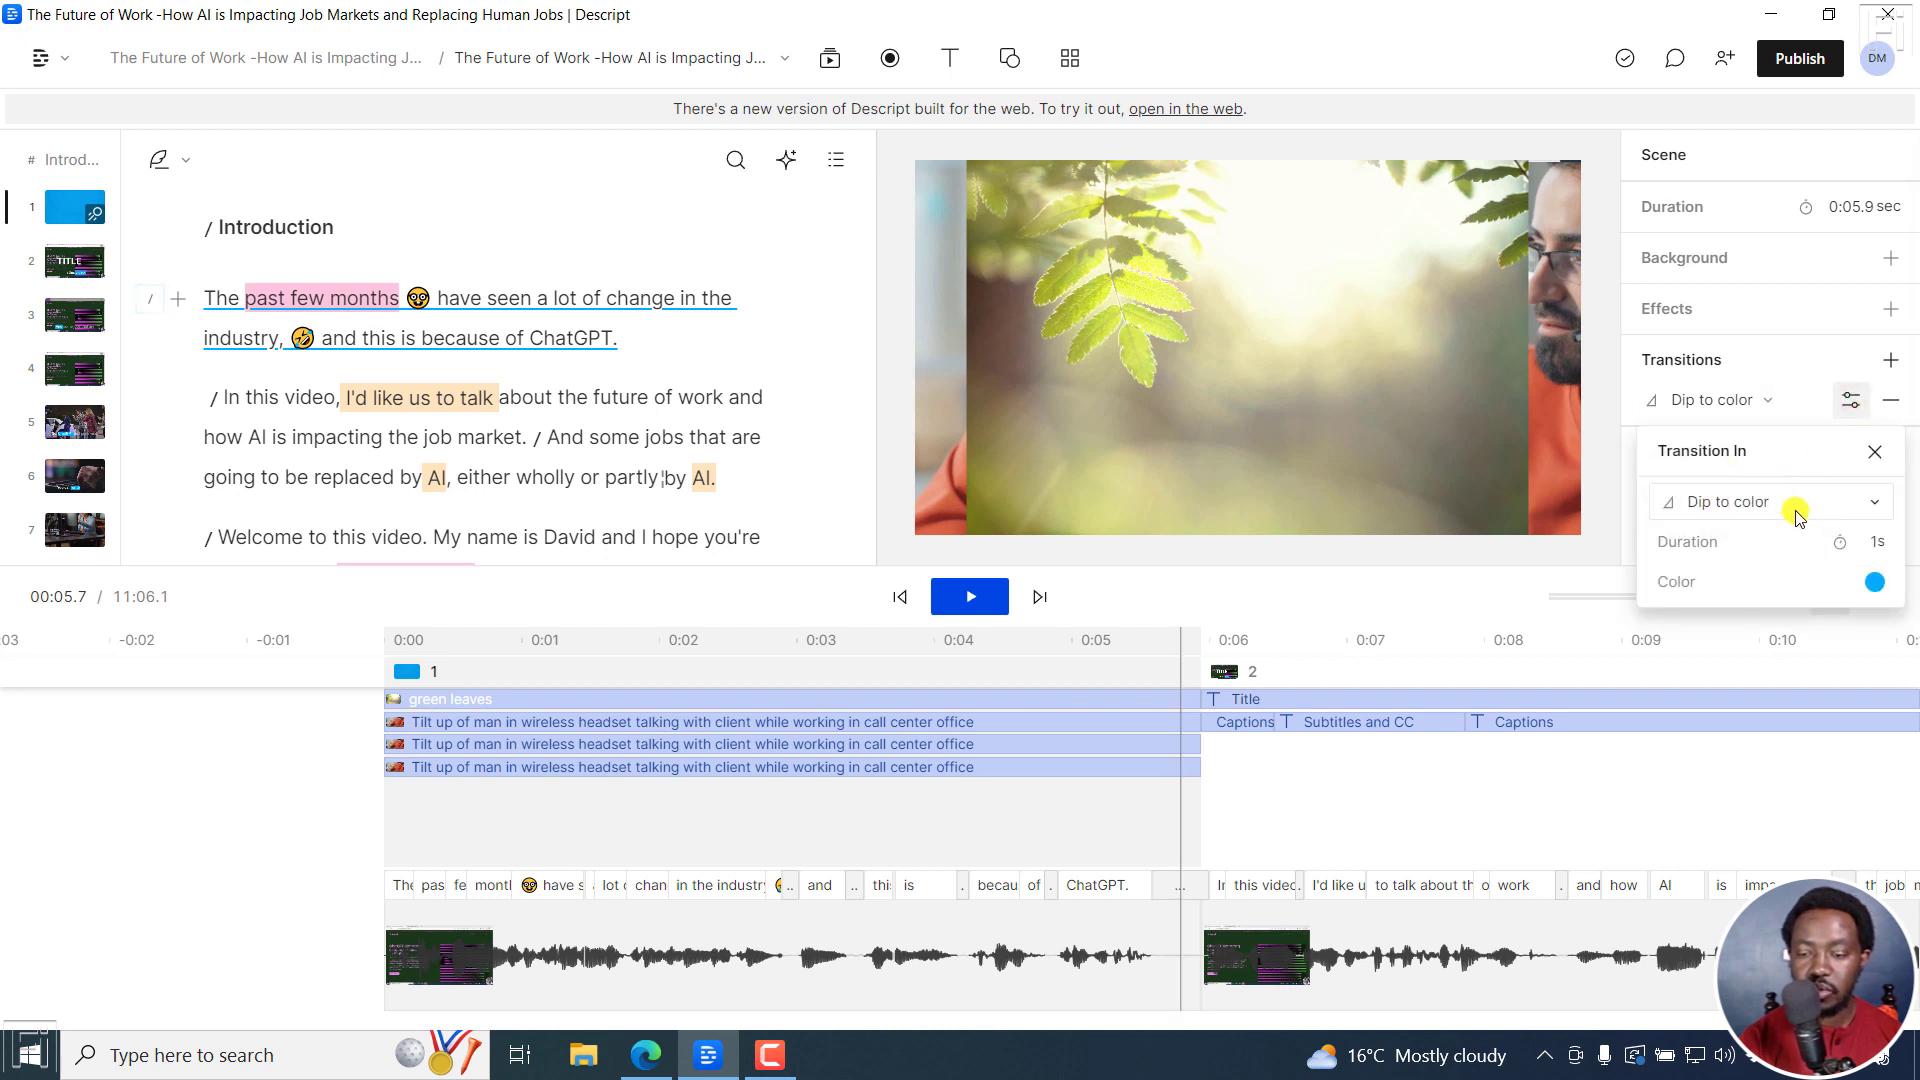
pyautogui.moveTo(1838, 547); pyautogui.dragTo(1826, 541)
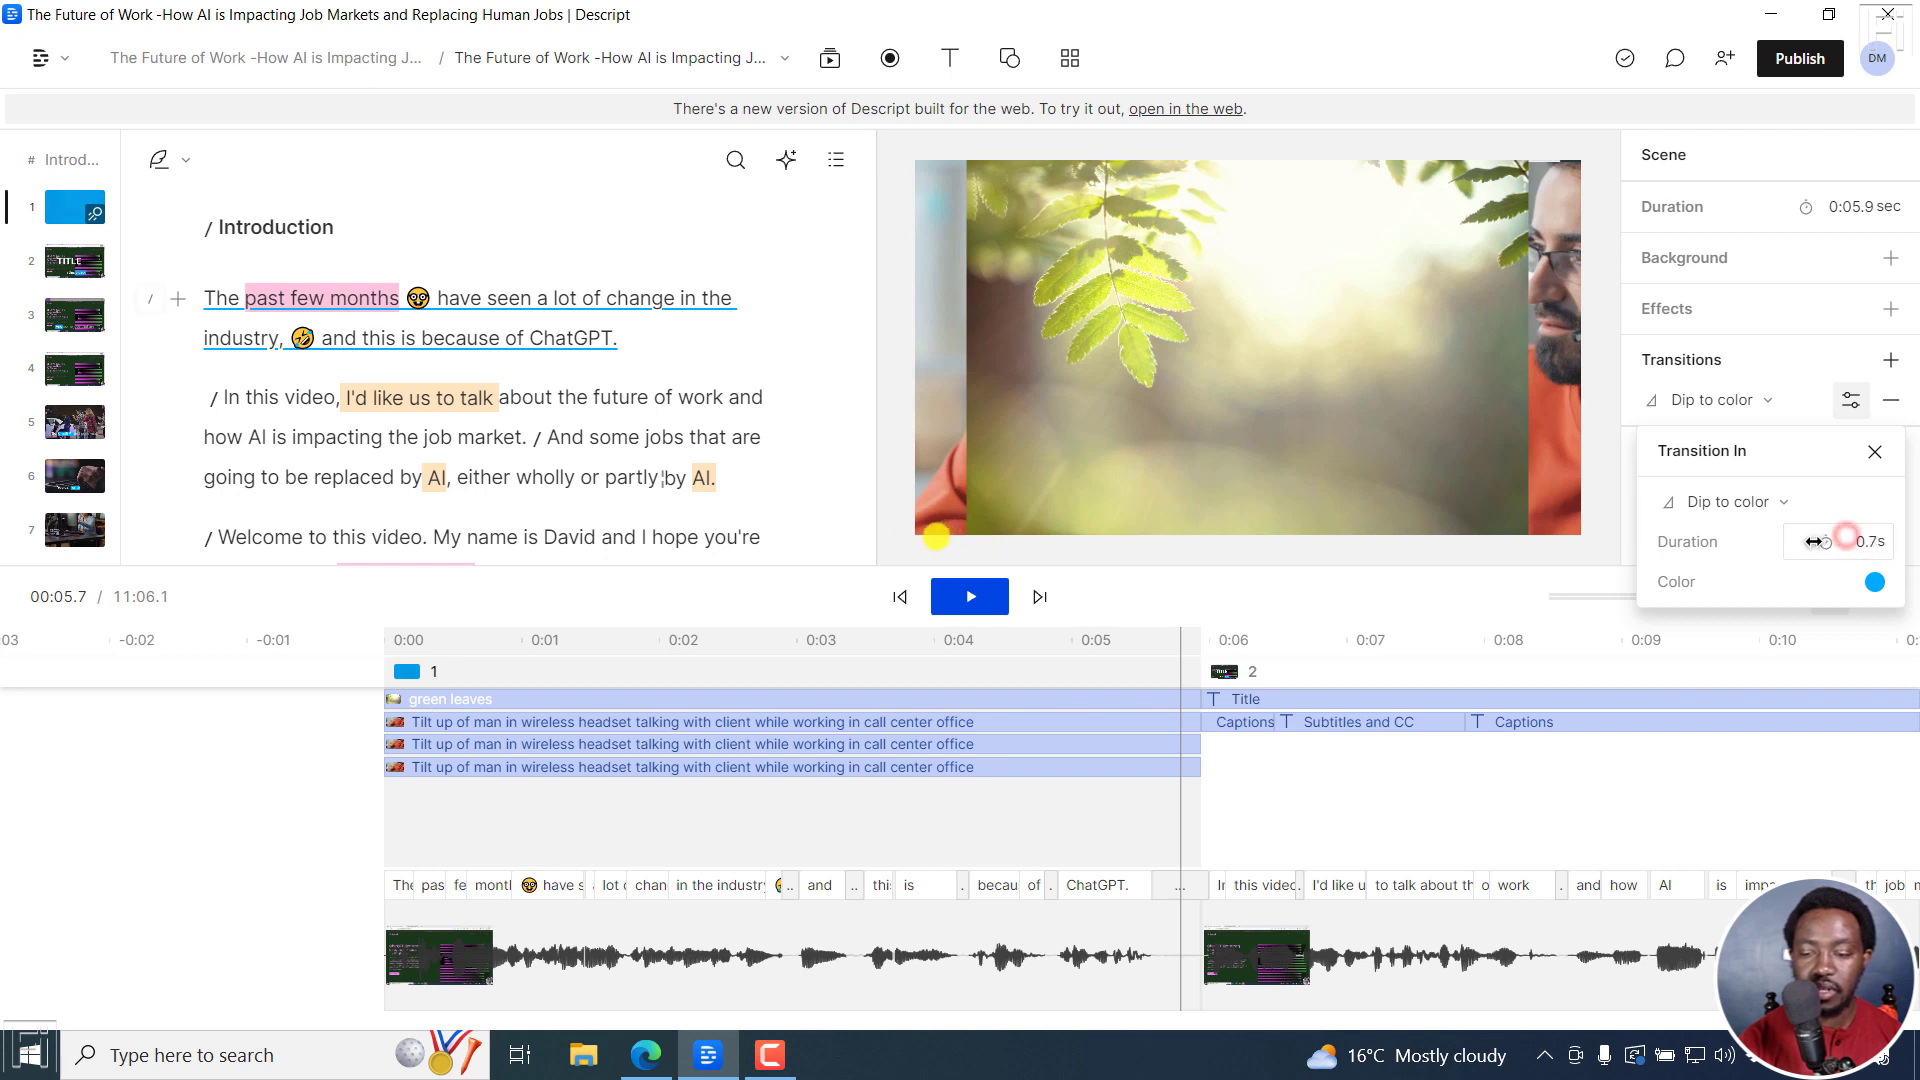
pyautogui.click(1813, 365)
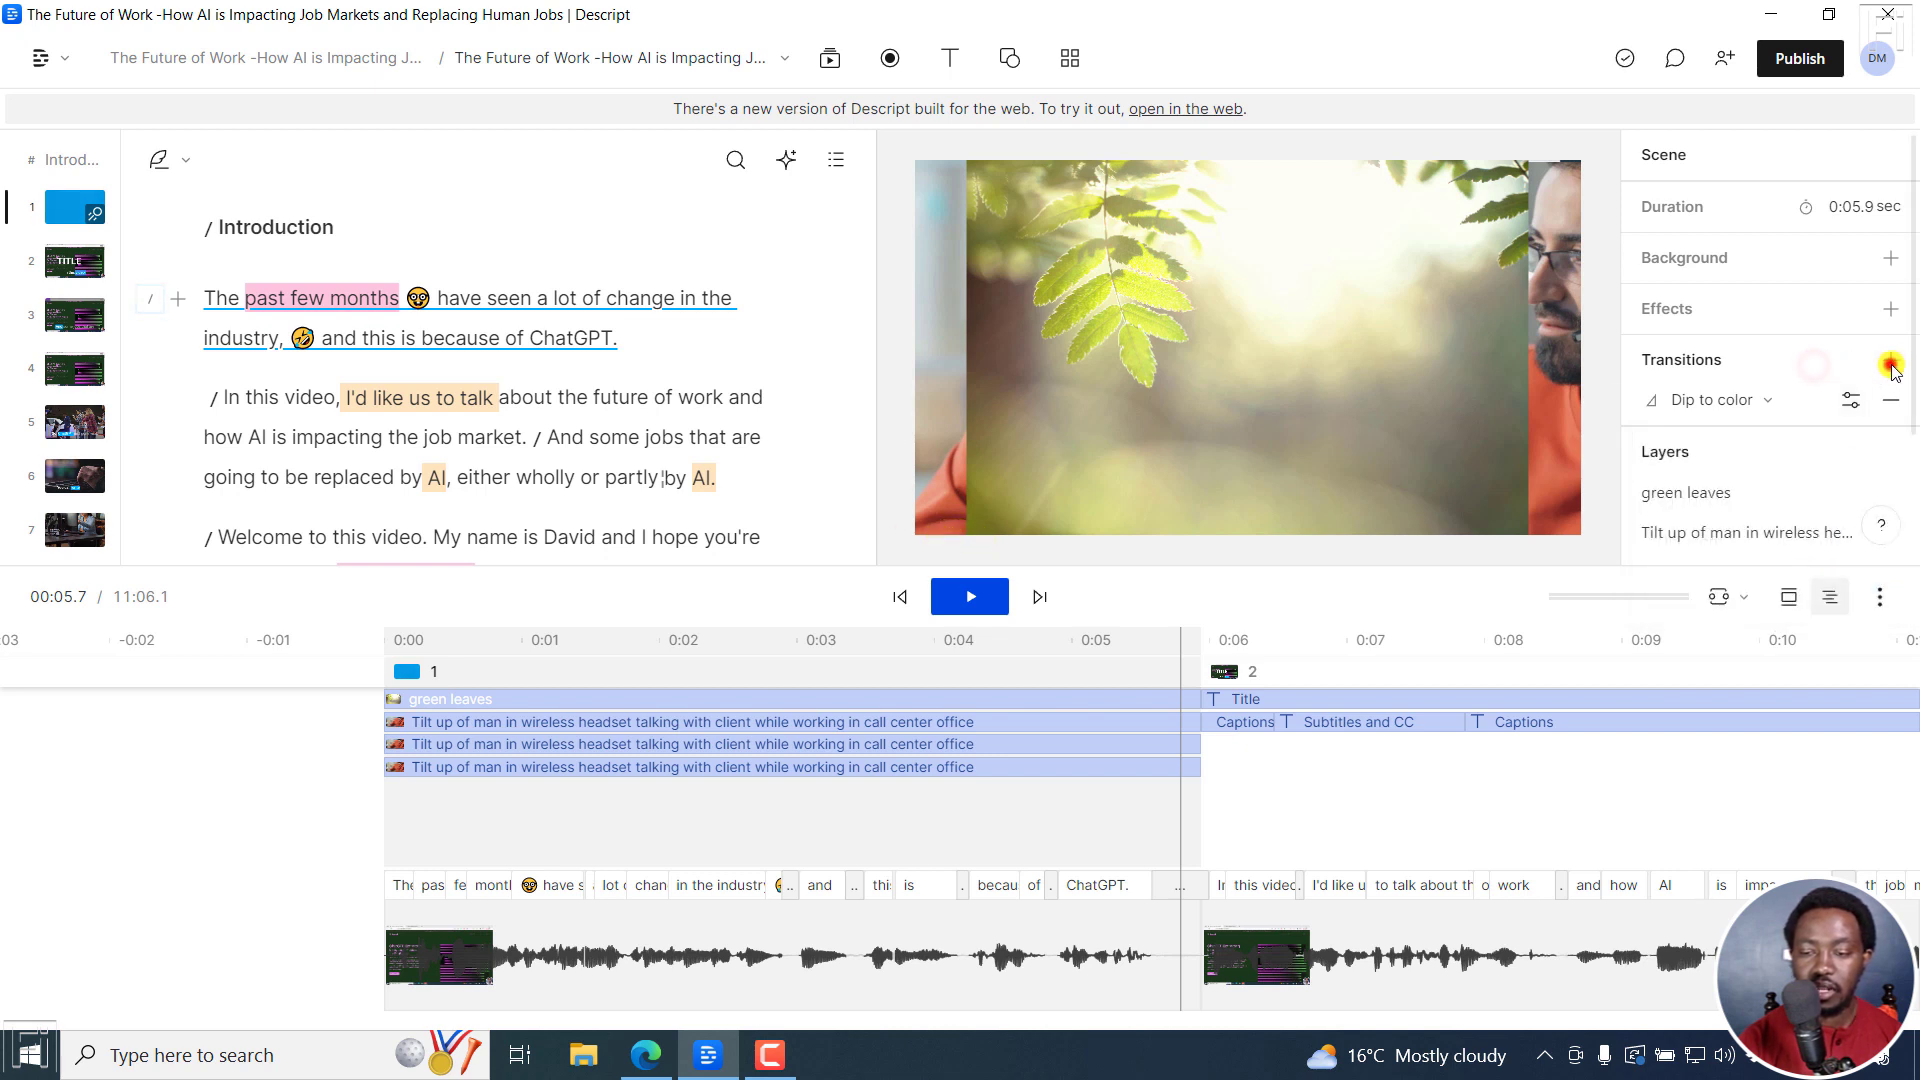
# Step: Add a Dip to color transition out at the end of scene 1
pyautogui.click(1889, 362)
pyautogui.moveTo(1701, 407)
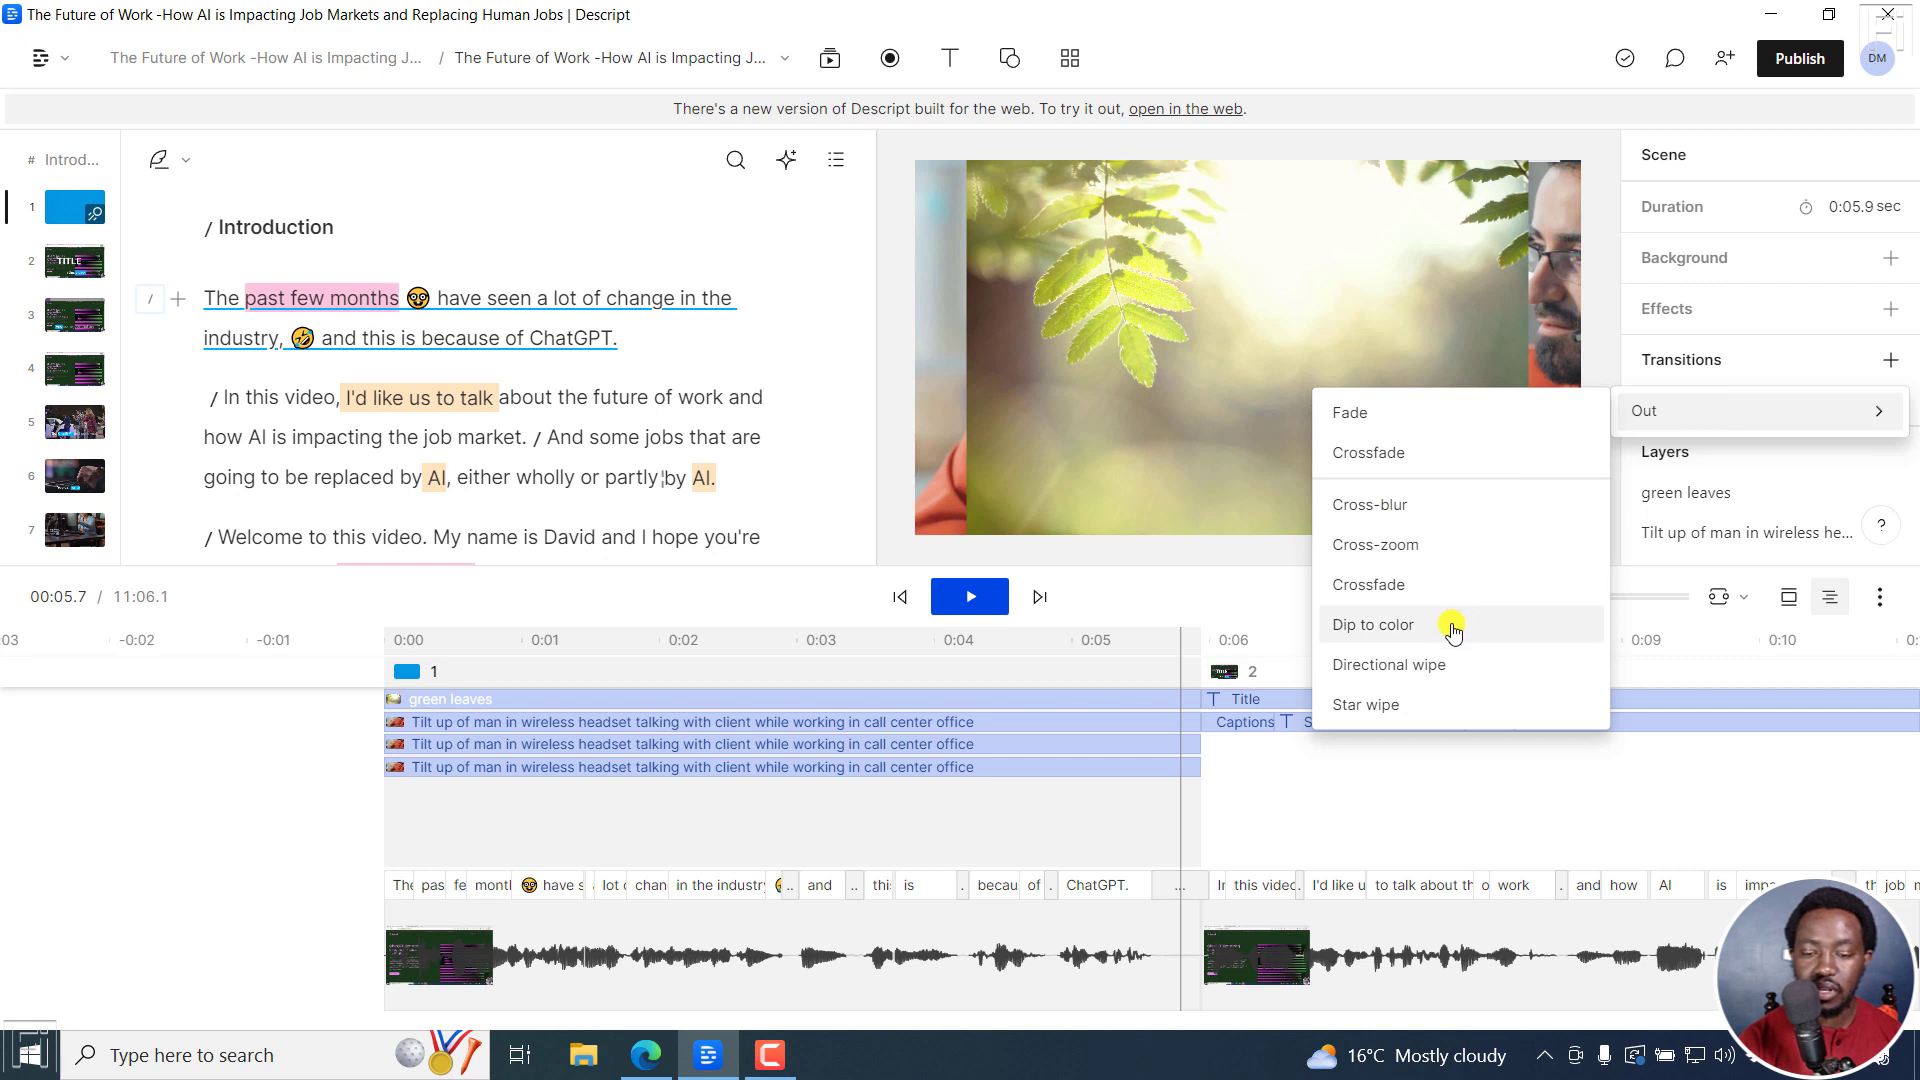
pyautogui.click(1398, 626)
# Step: Set the color of scene 1's closing Dip to color transition to blue 00aaff and play the end of the scene to preview it
pyautogui.click(1852, 441)
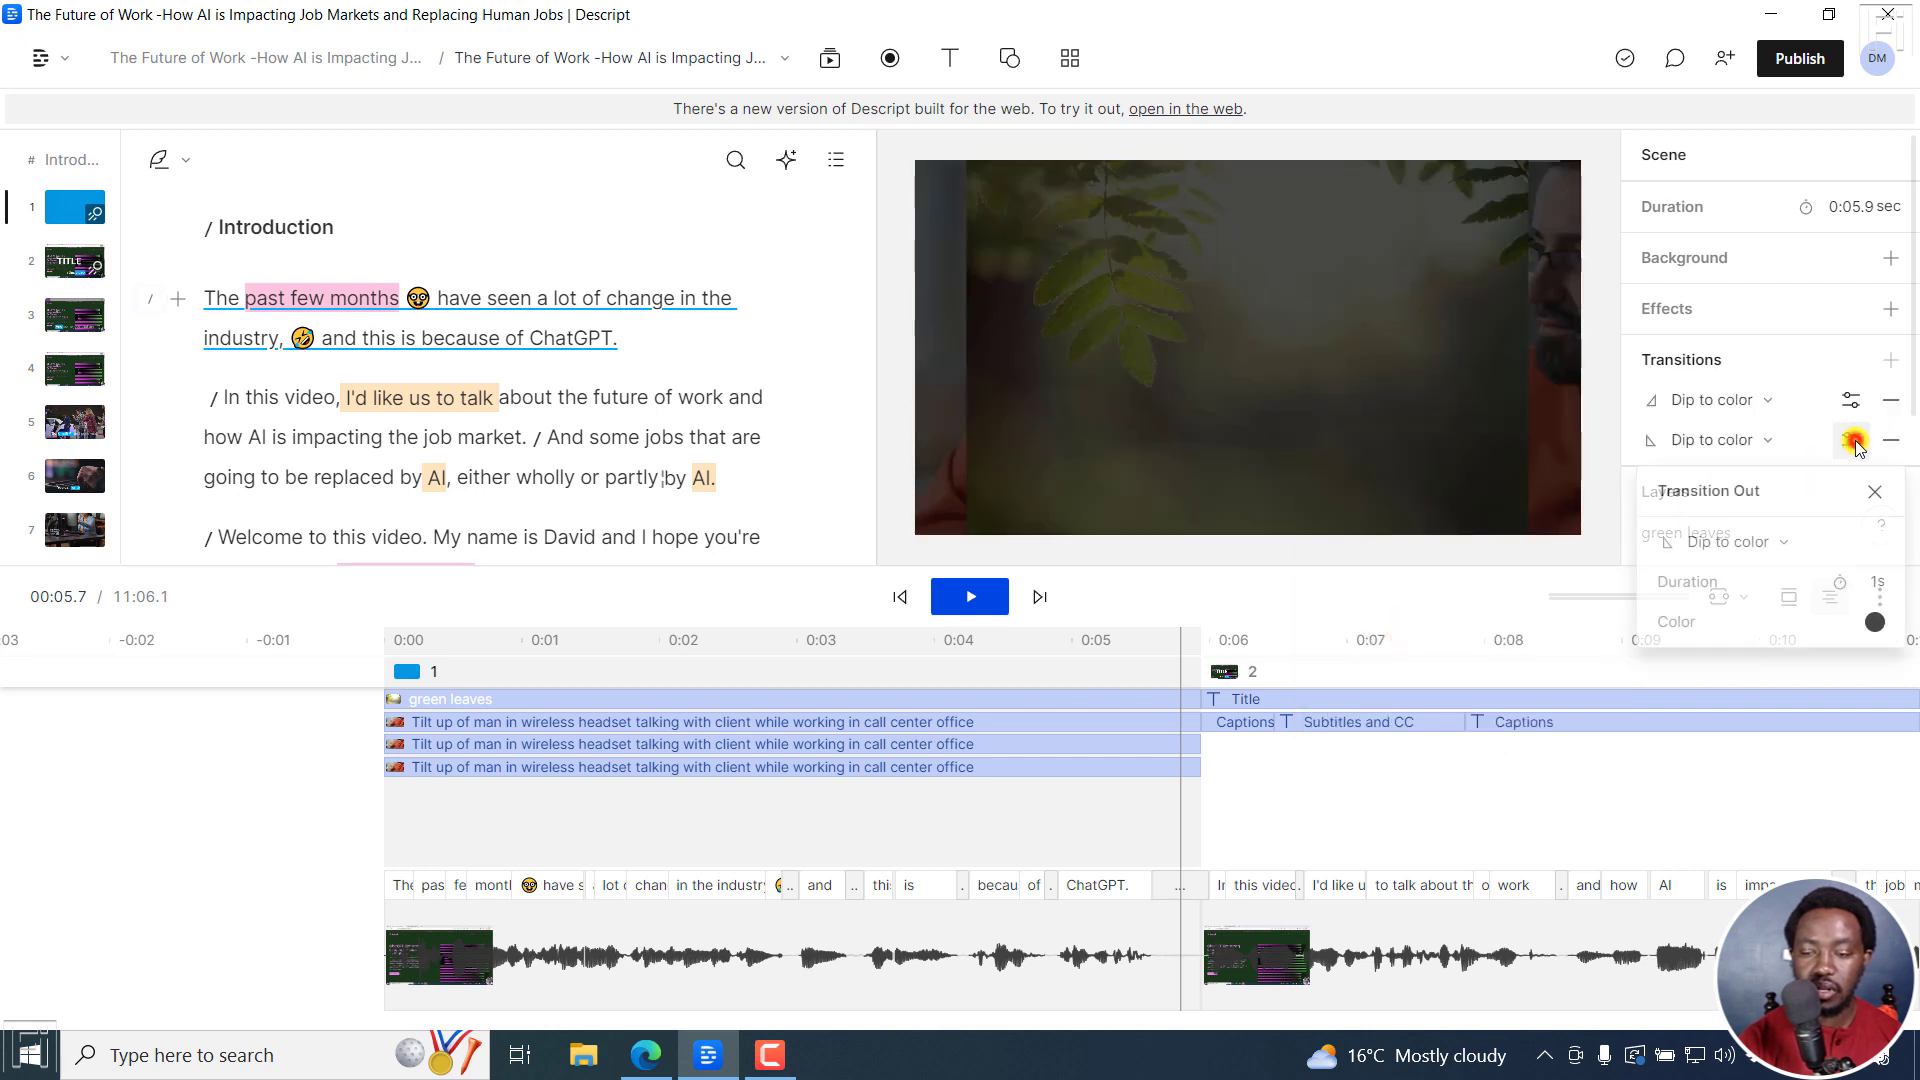
pyautogui.click(1875, 622)
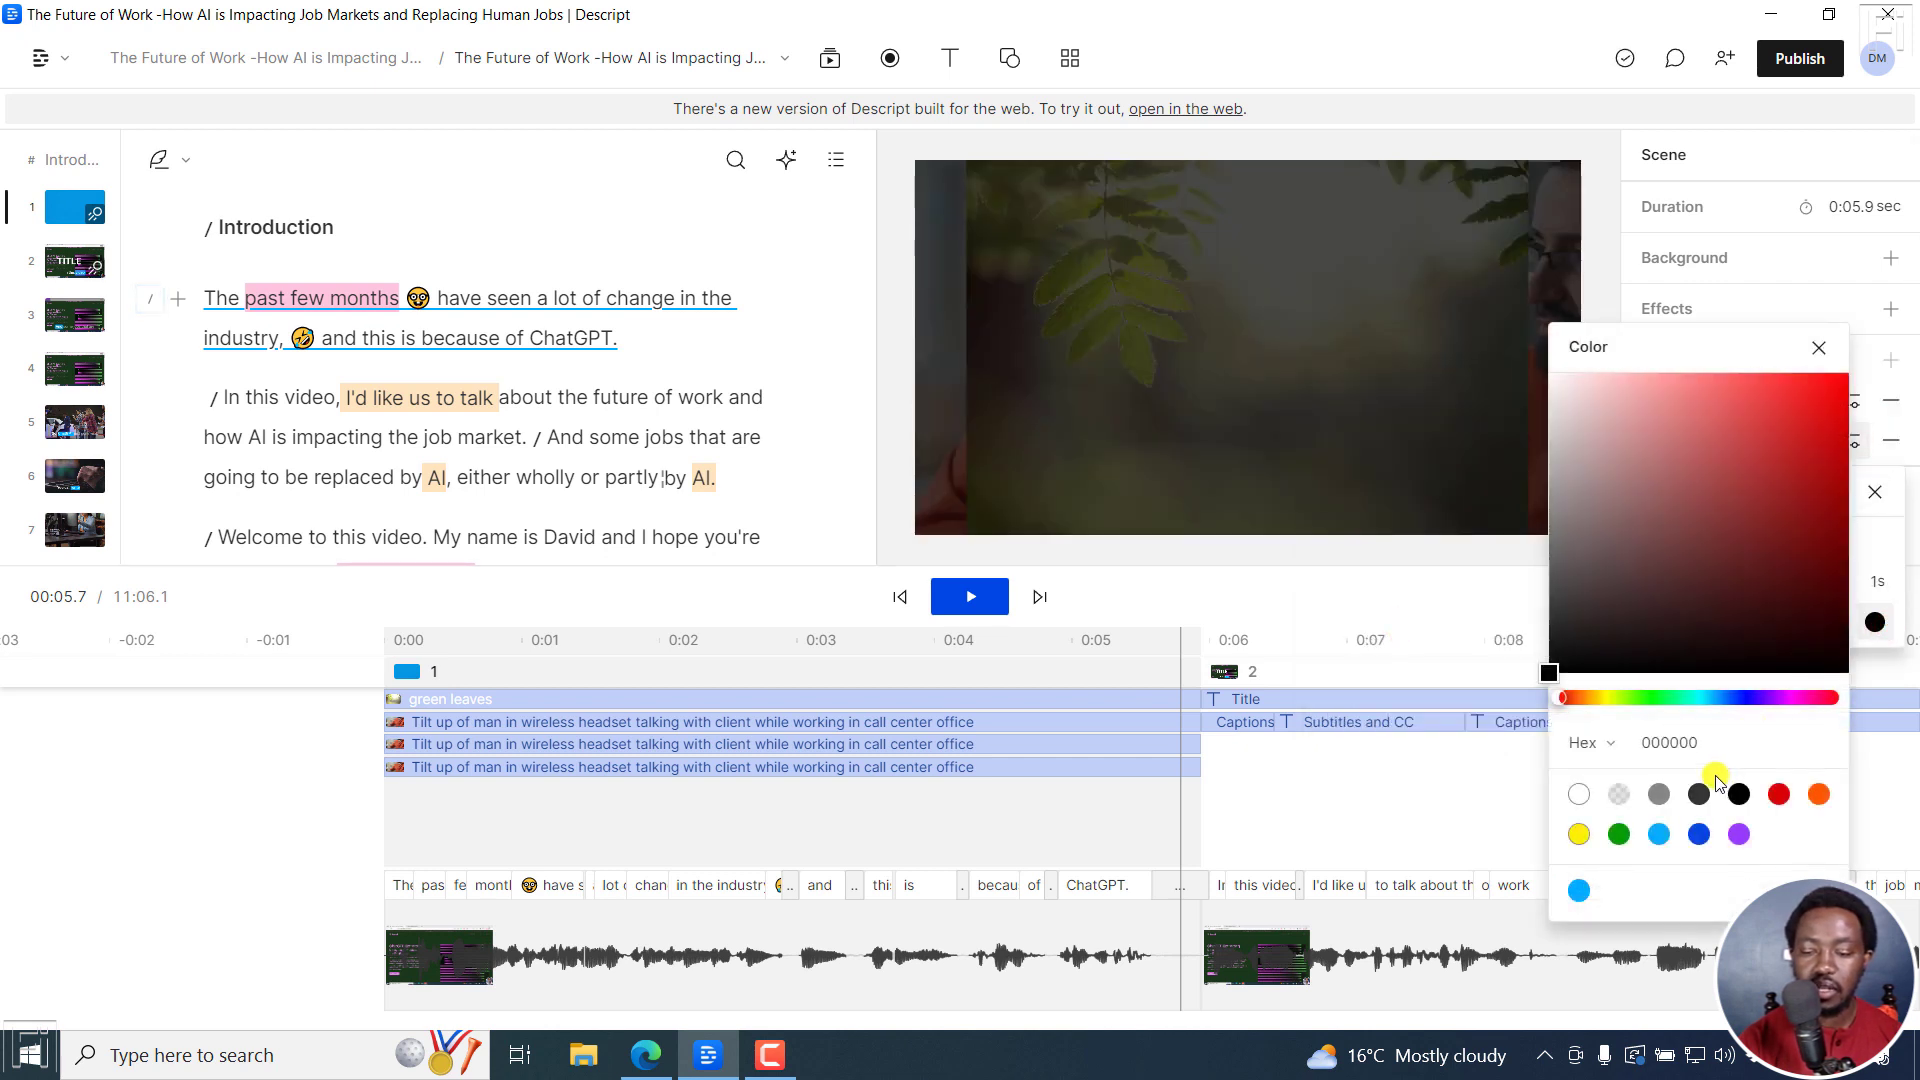
pyautogui.click(1659, 833)
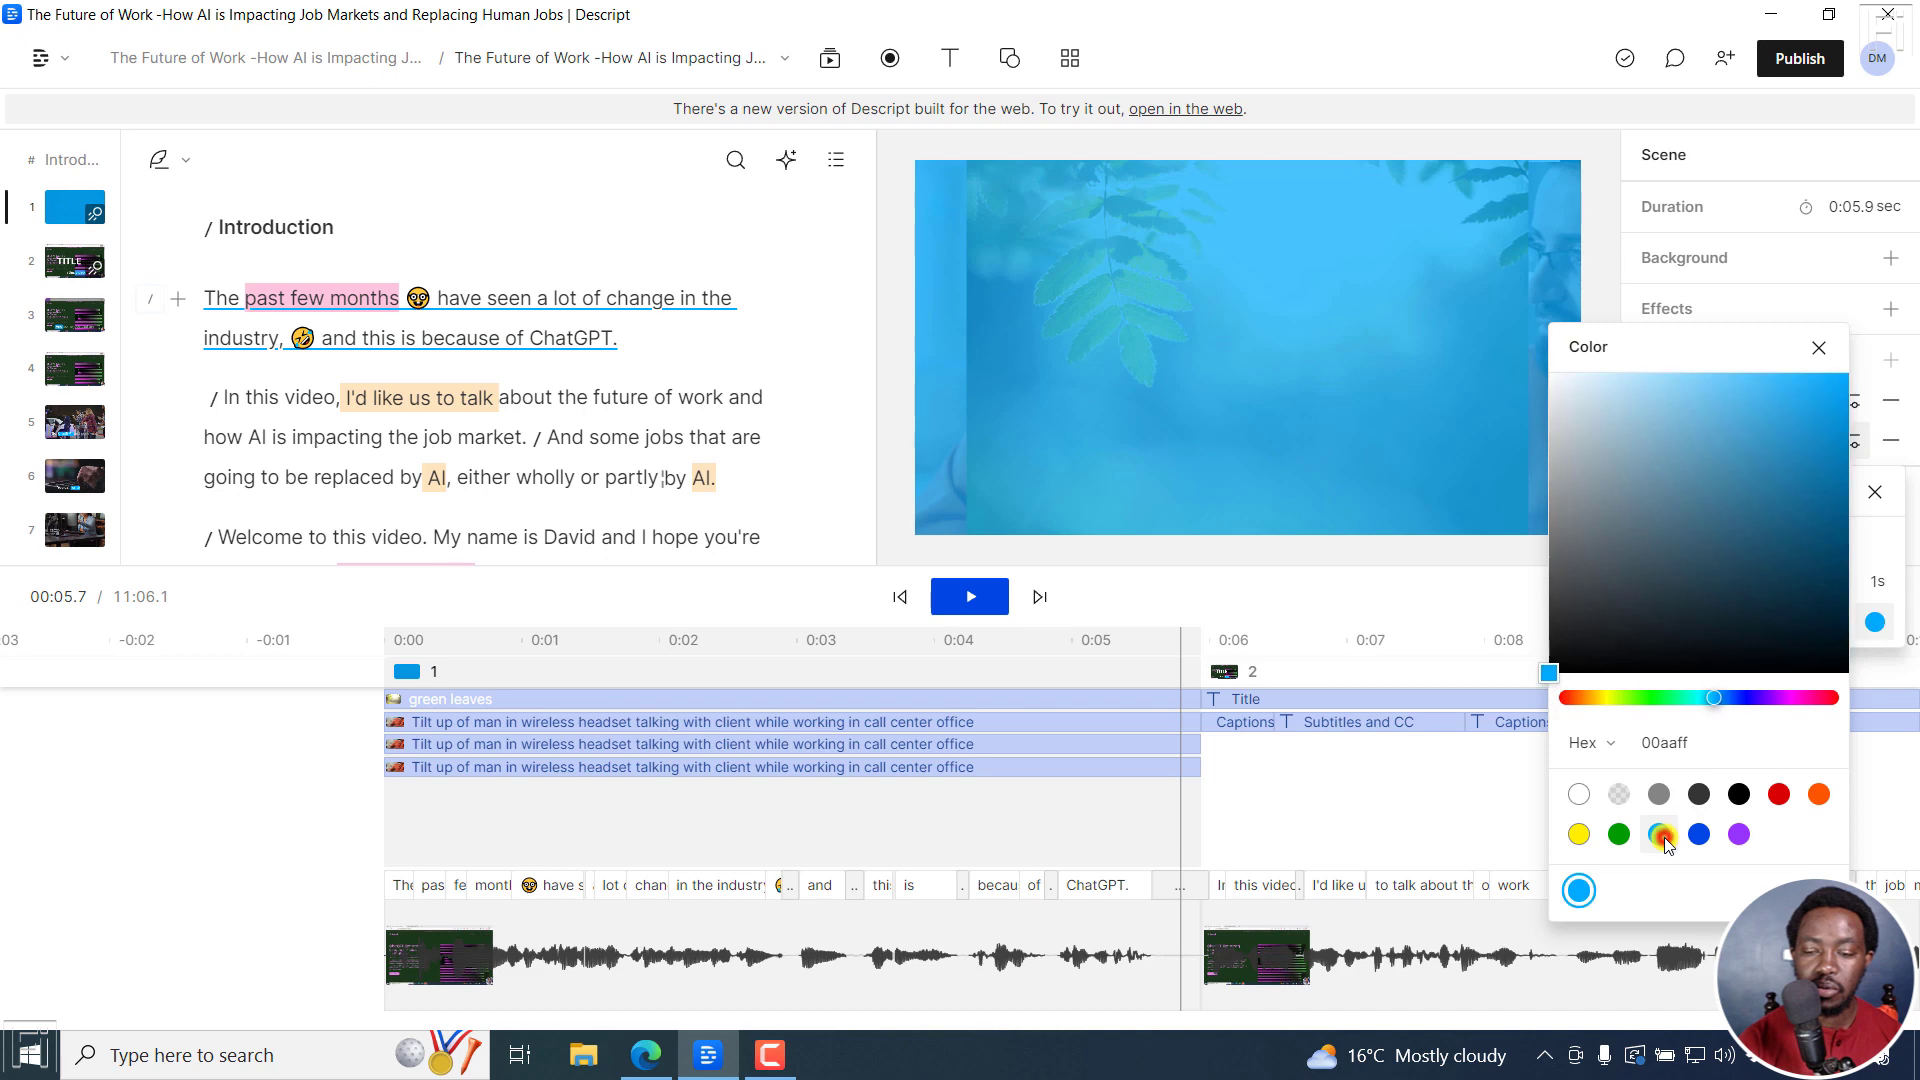
pyautogui.click(1497, 93)
pyautogui.click(1128, 626)
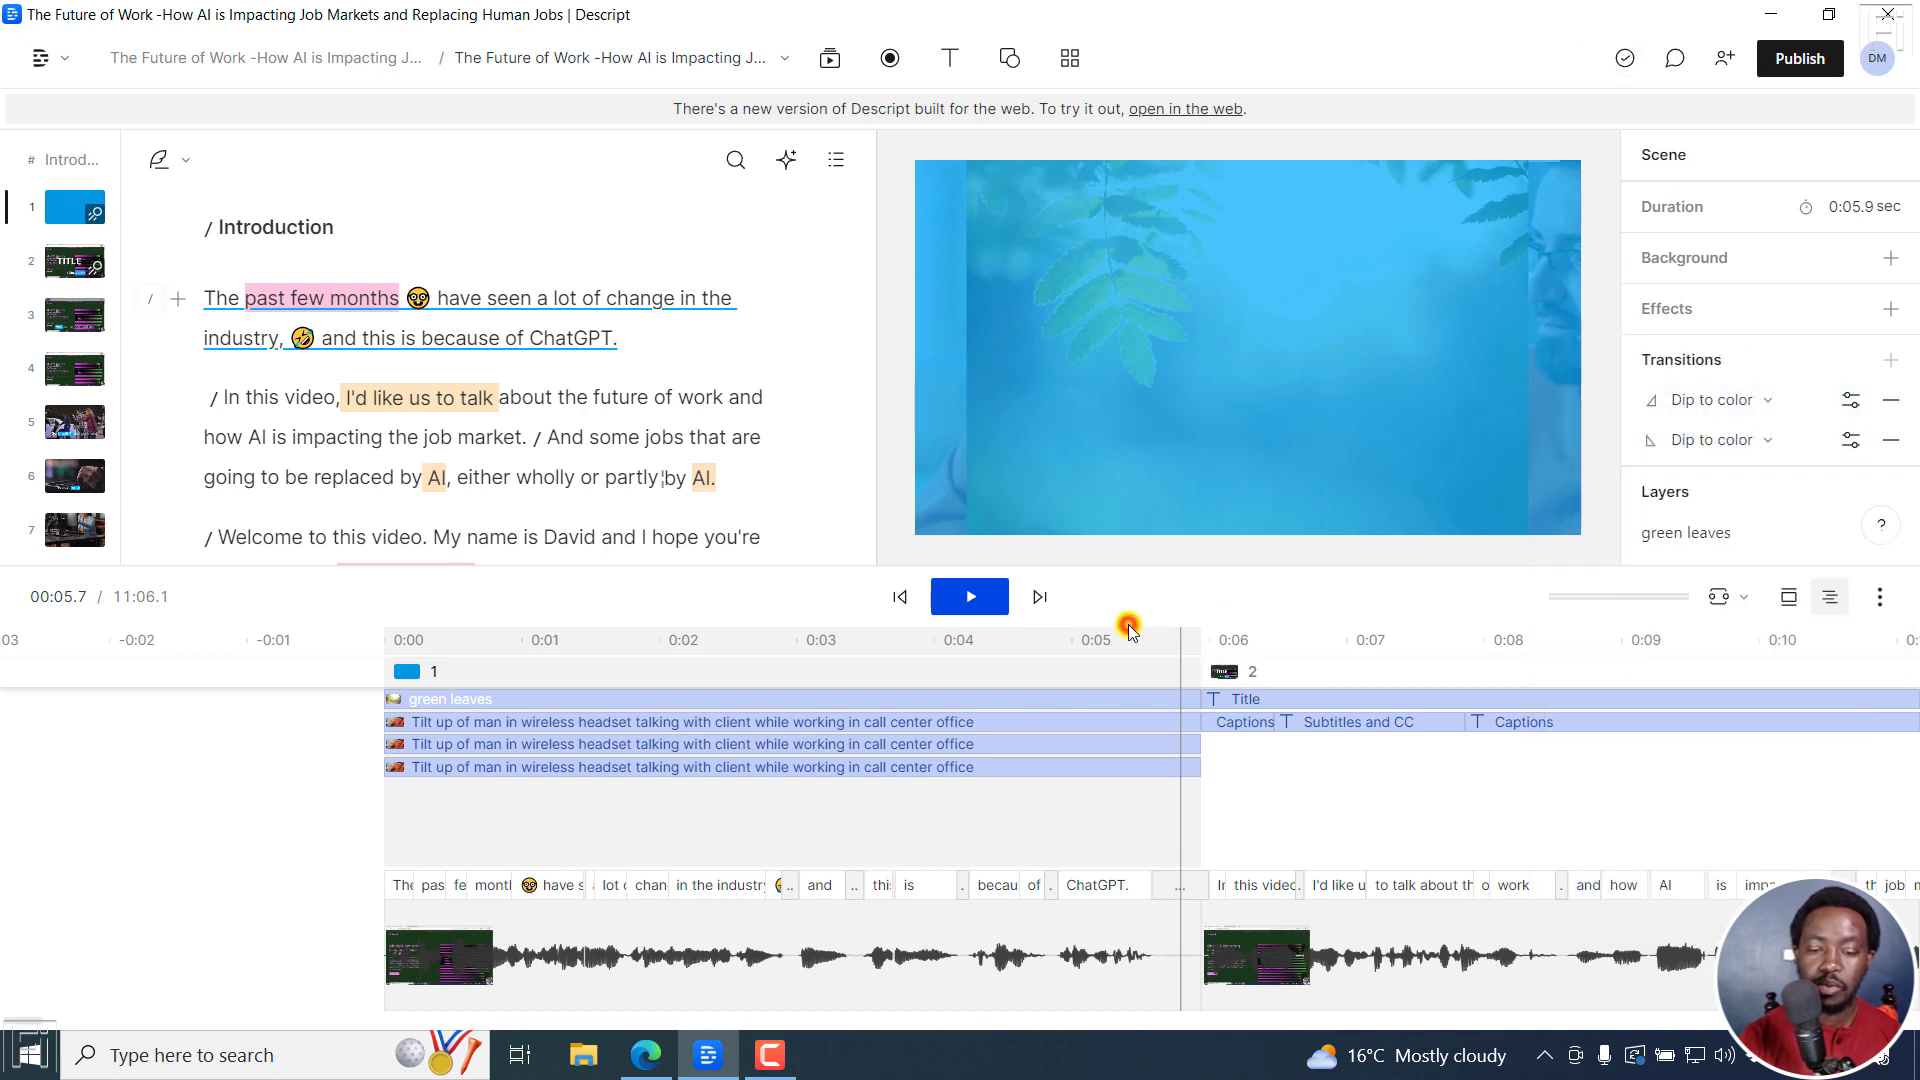
pyautogui.press('space')
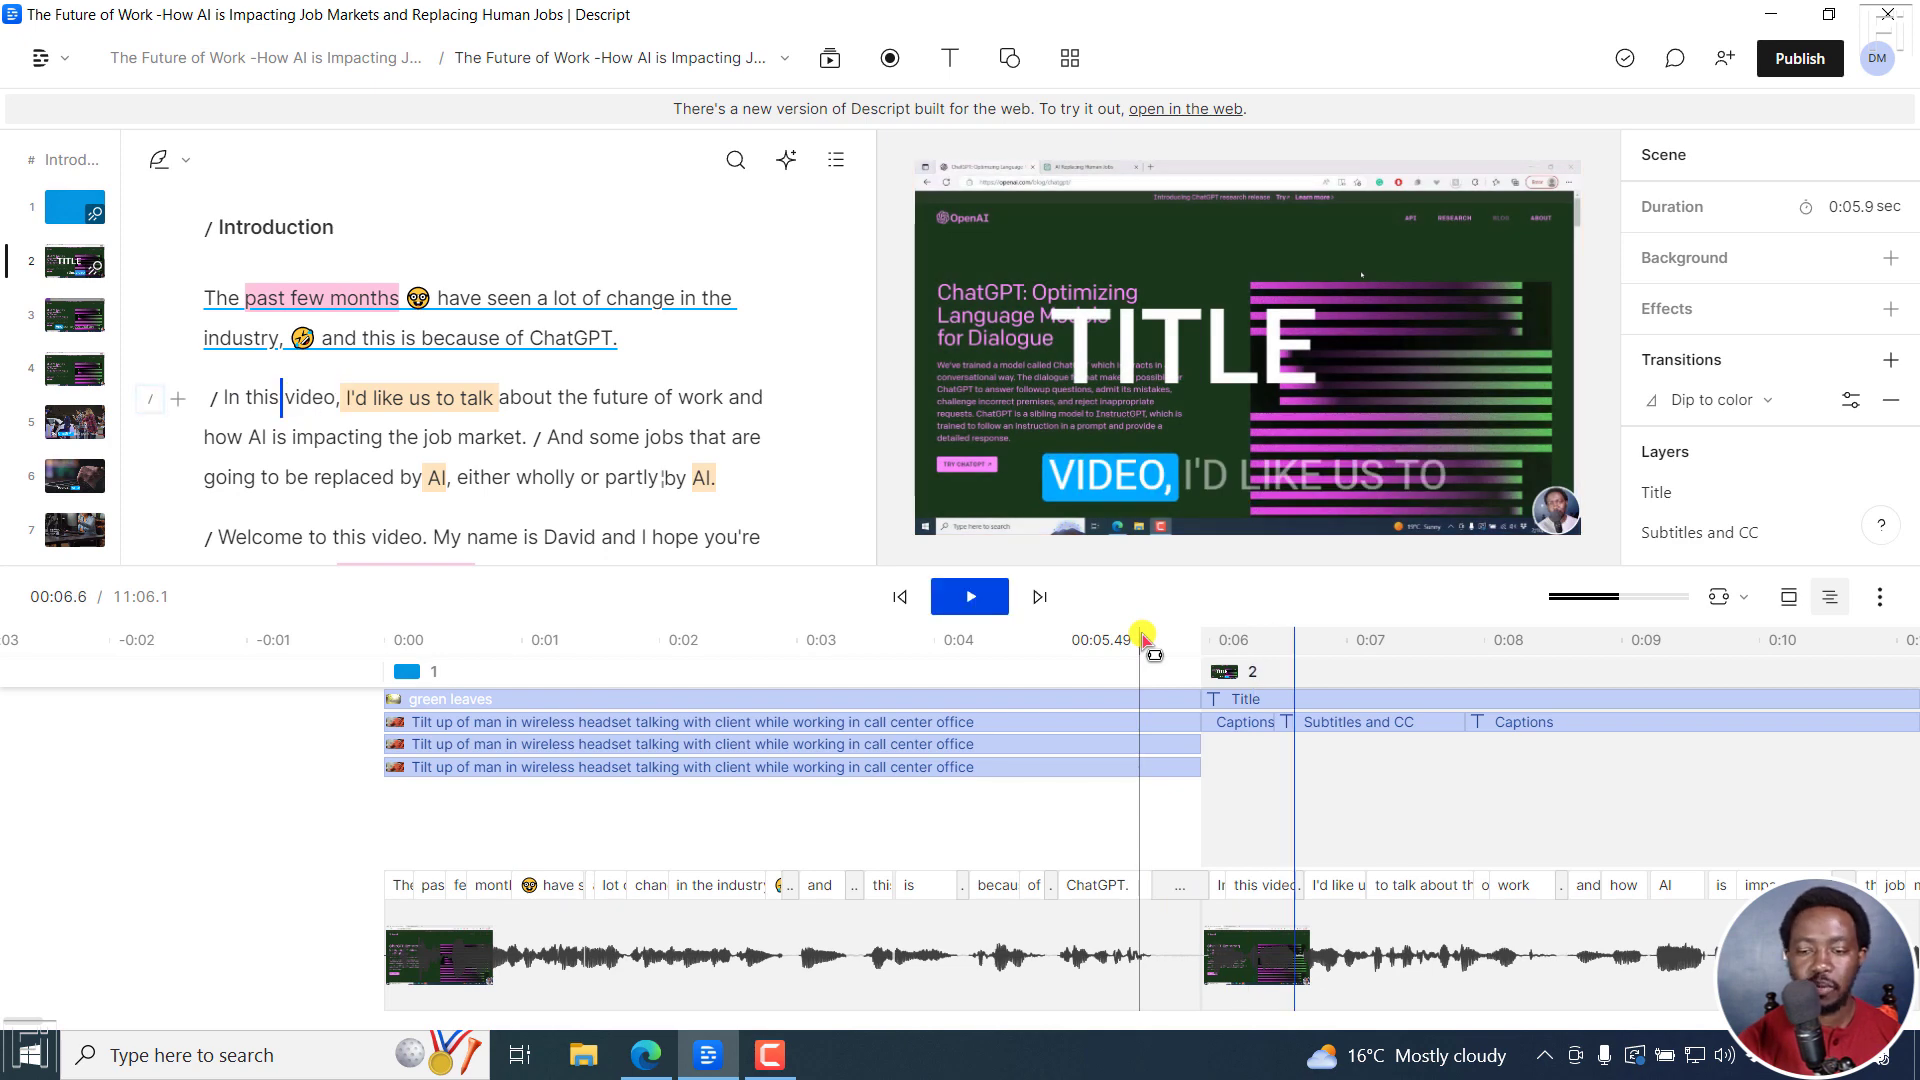
# Step: Switch to the browser changelog and highlight the start/end composition transitions heading and the Drive invite links entry
pyautogui.click(646, 1054)
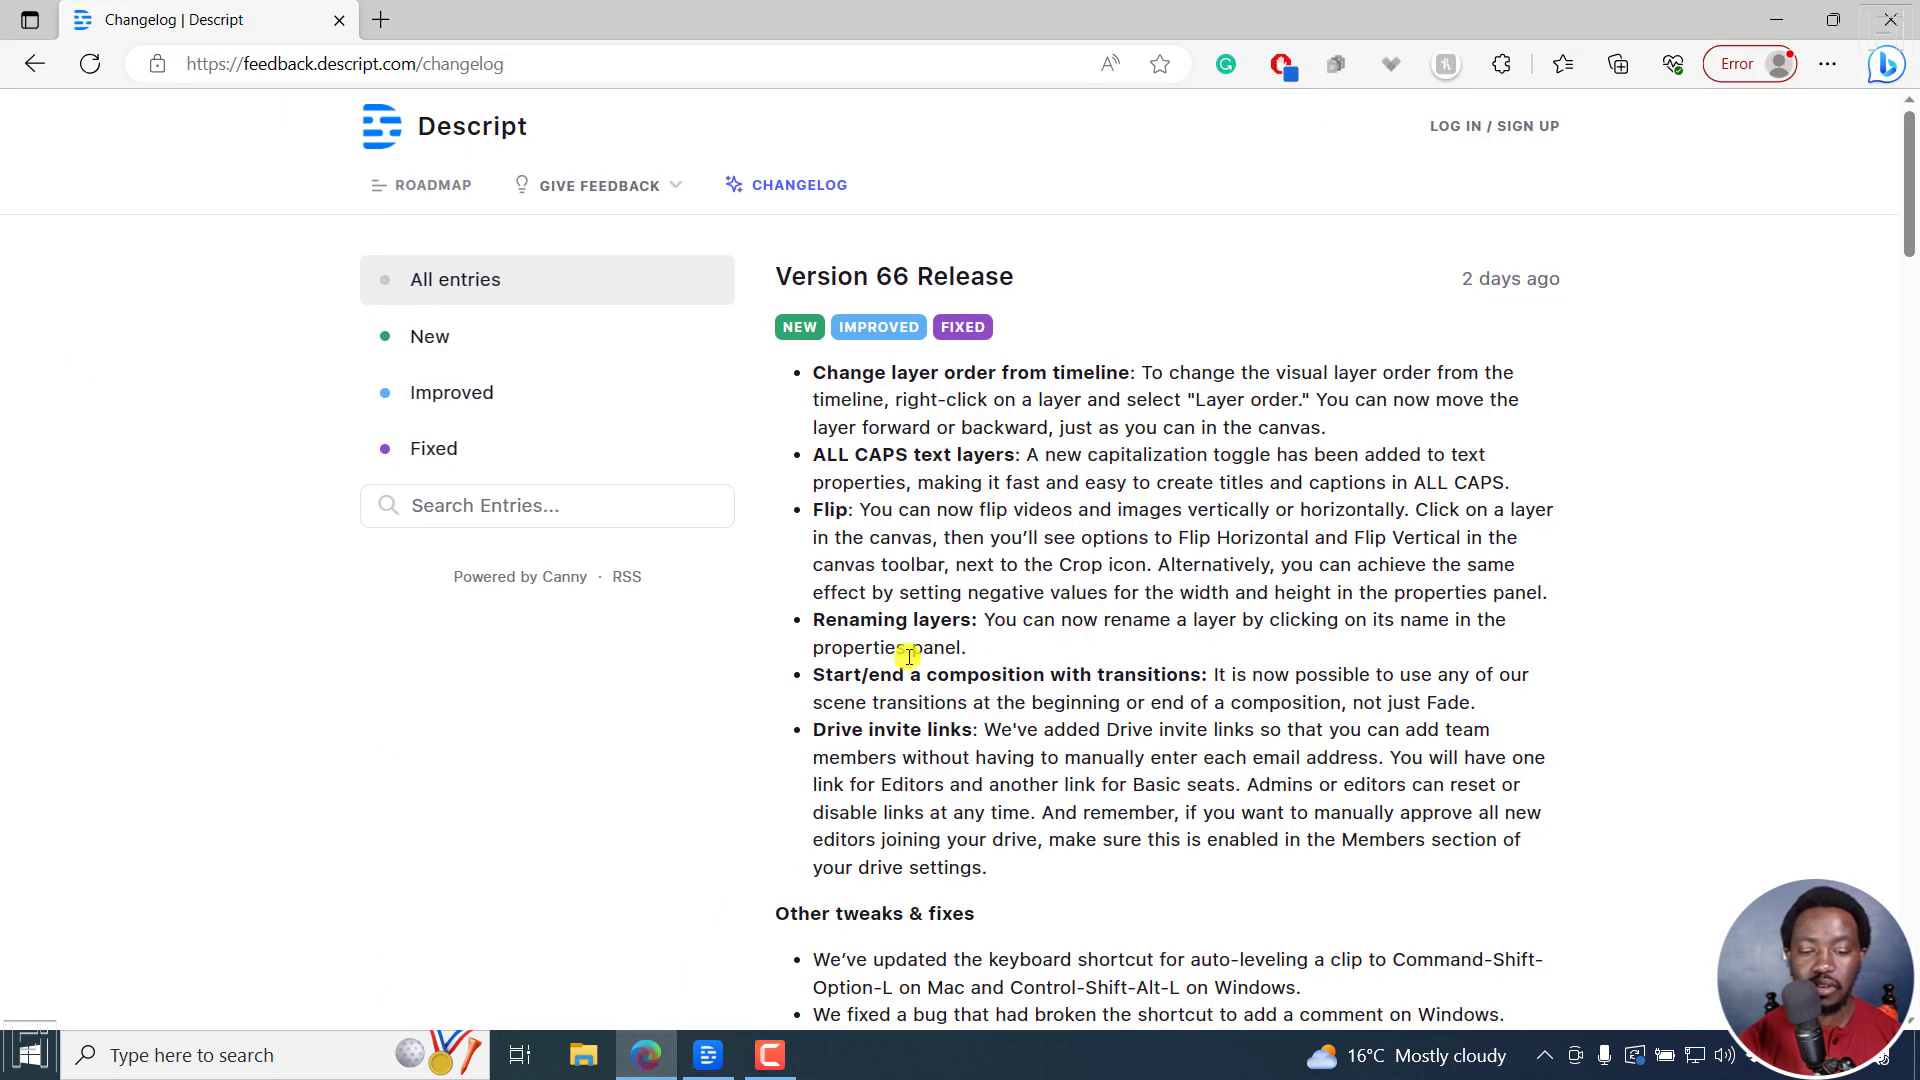
pyautogui.moveTo(853, 682); pyautogui.dragTo(1200, 672)
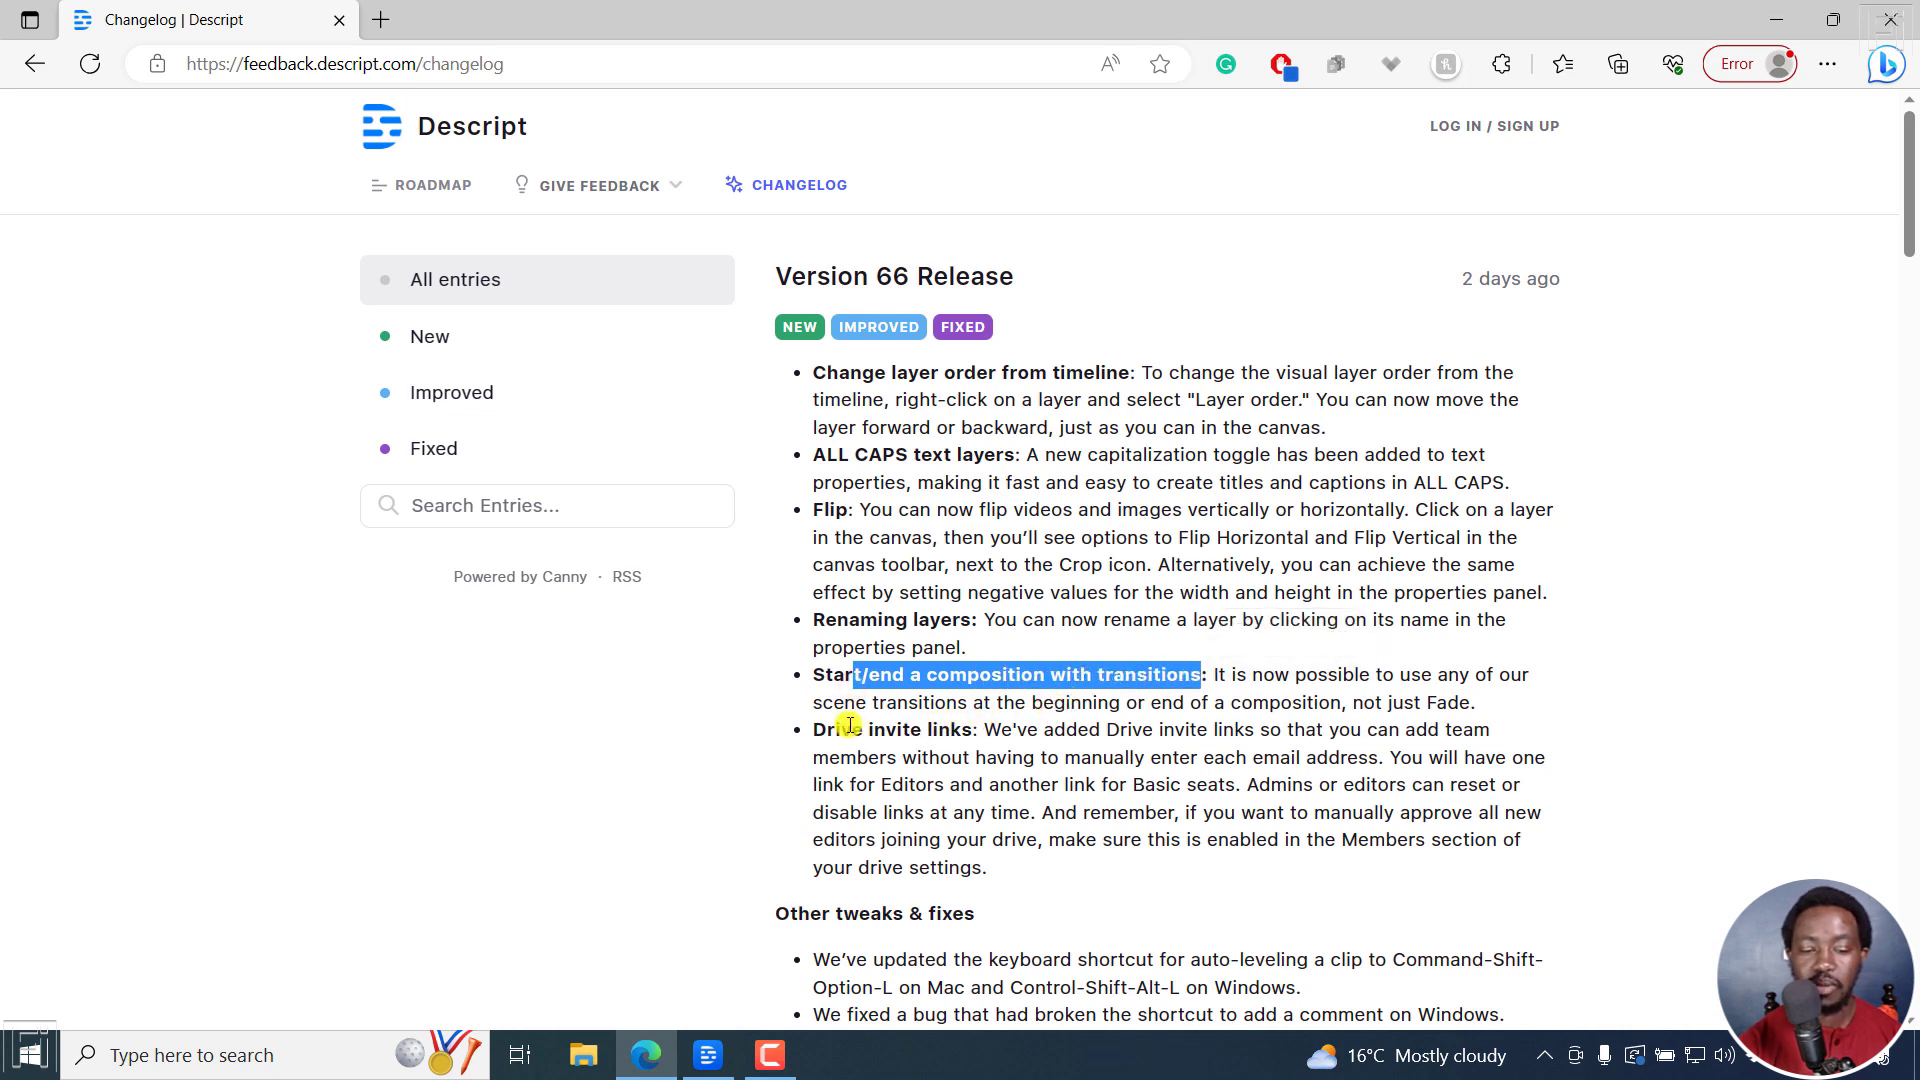
pyautogui.moveTo(814, 735); pyautogui.dragTo(1031, 803)
pyautogui.click(1241, 740)
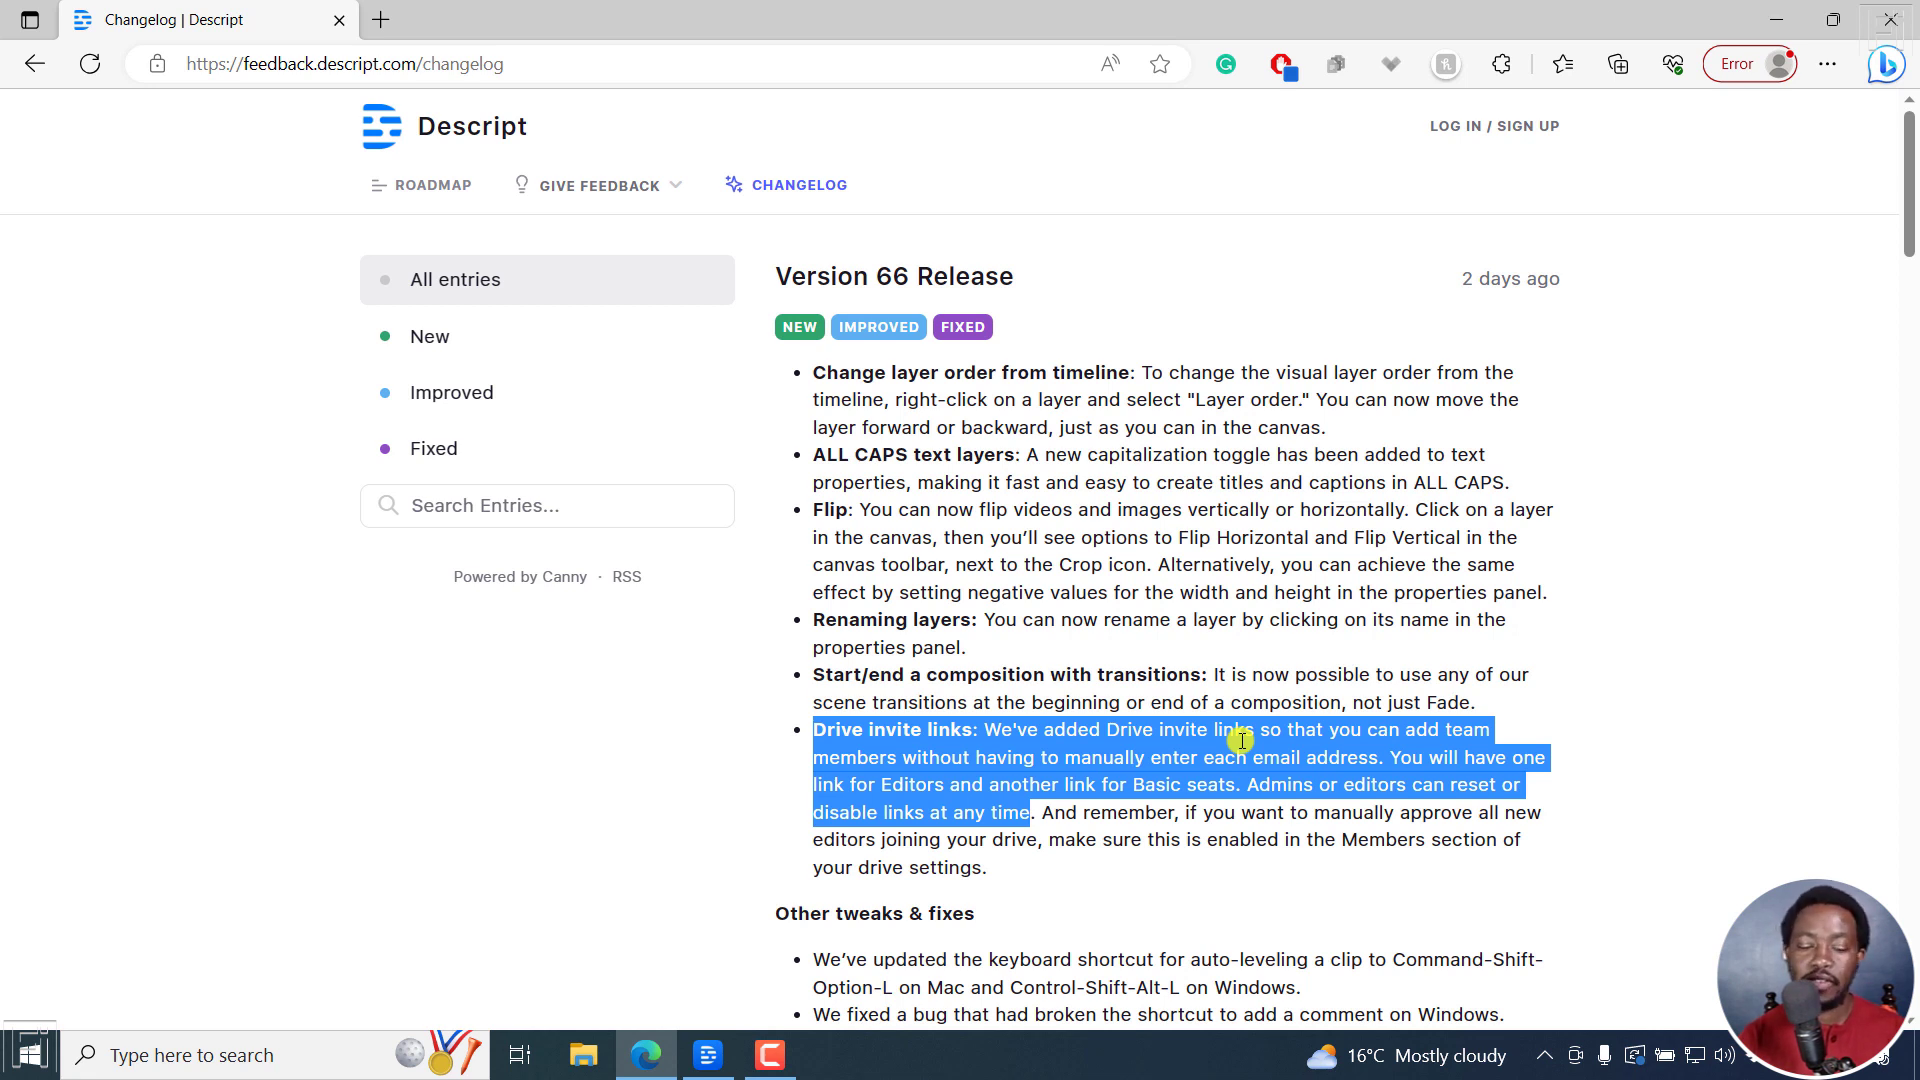
# Step: Highlight the auto-leveling shortcut update and the Windows comment shortcut fix under Other tweaks & fixes
pyautogui.scroll(-2, 1641, 356)
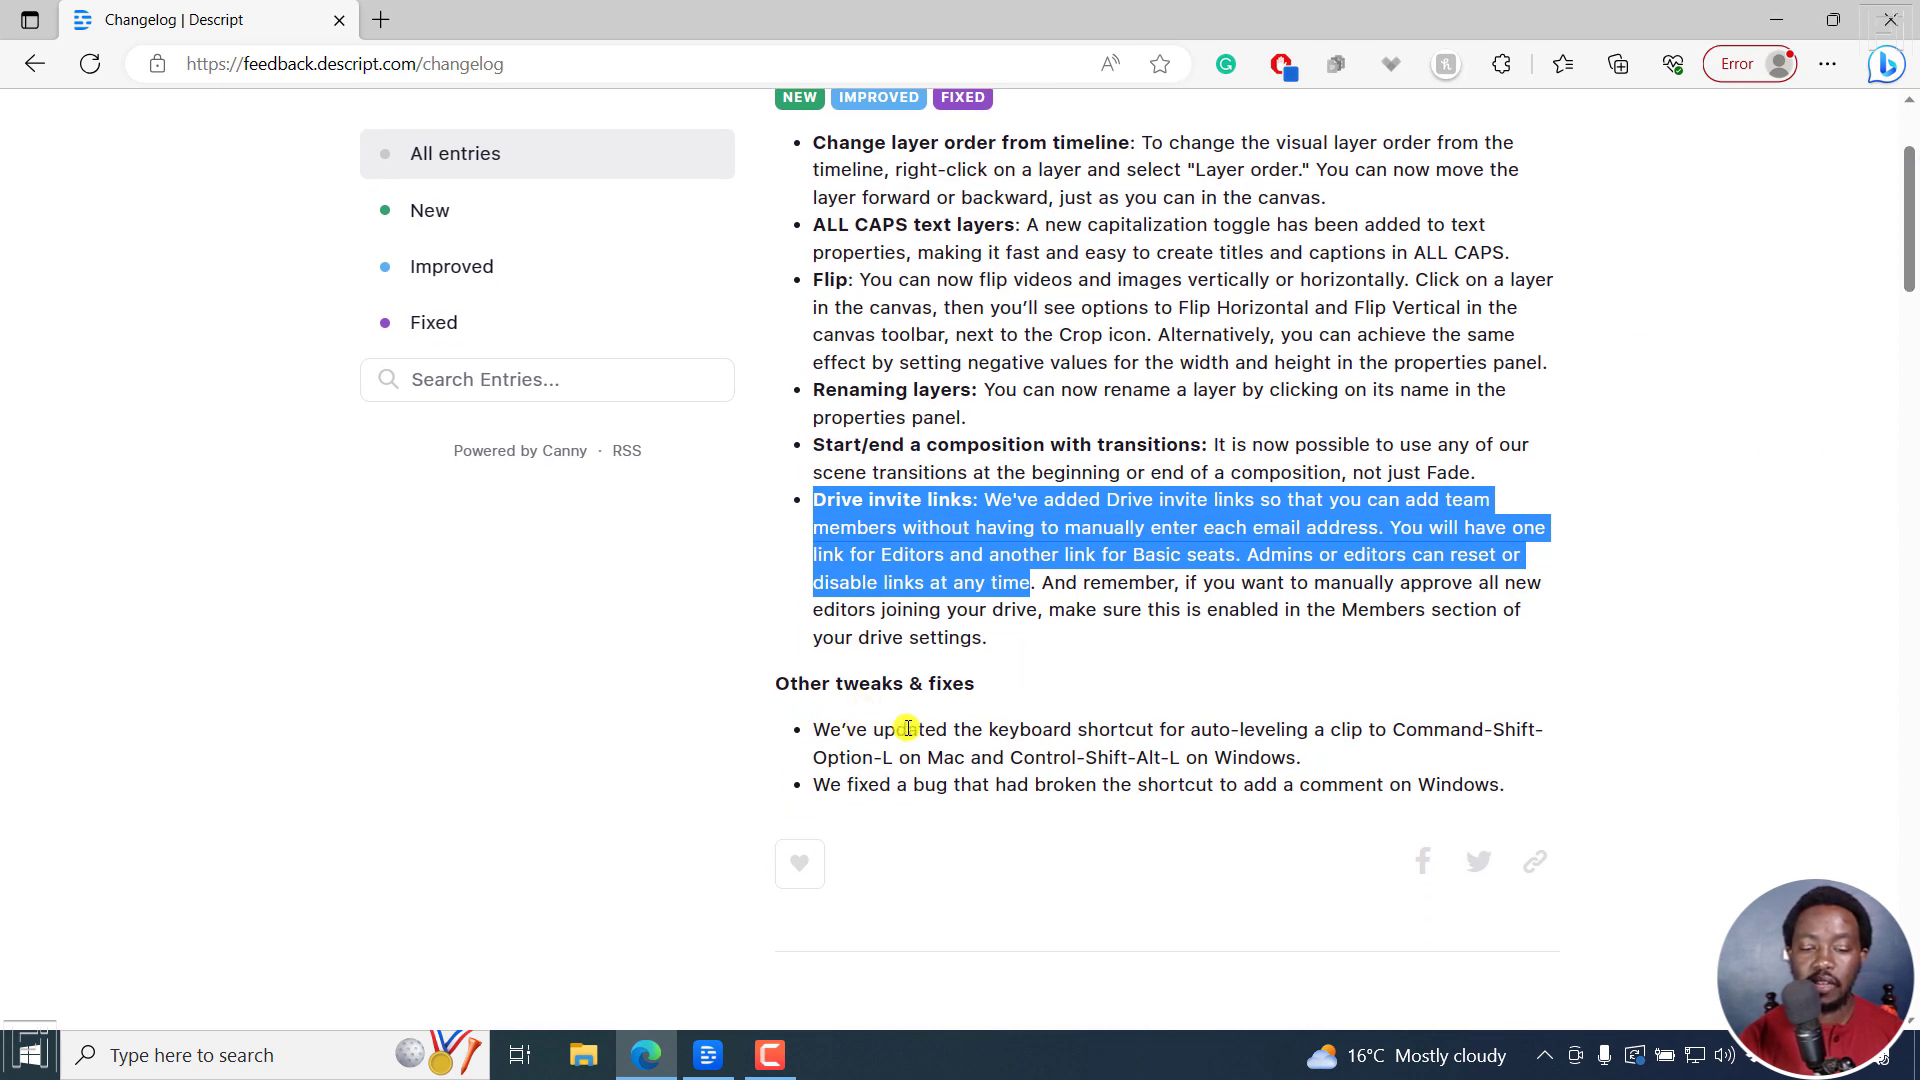
pyautogui.moveTo(1046, 731); pyautogui.dragTo(1388, 722)
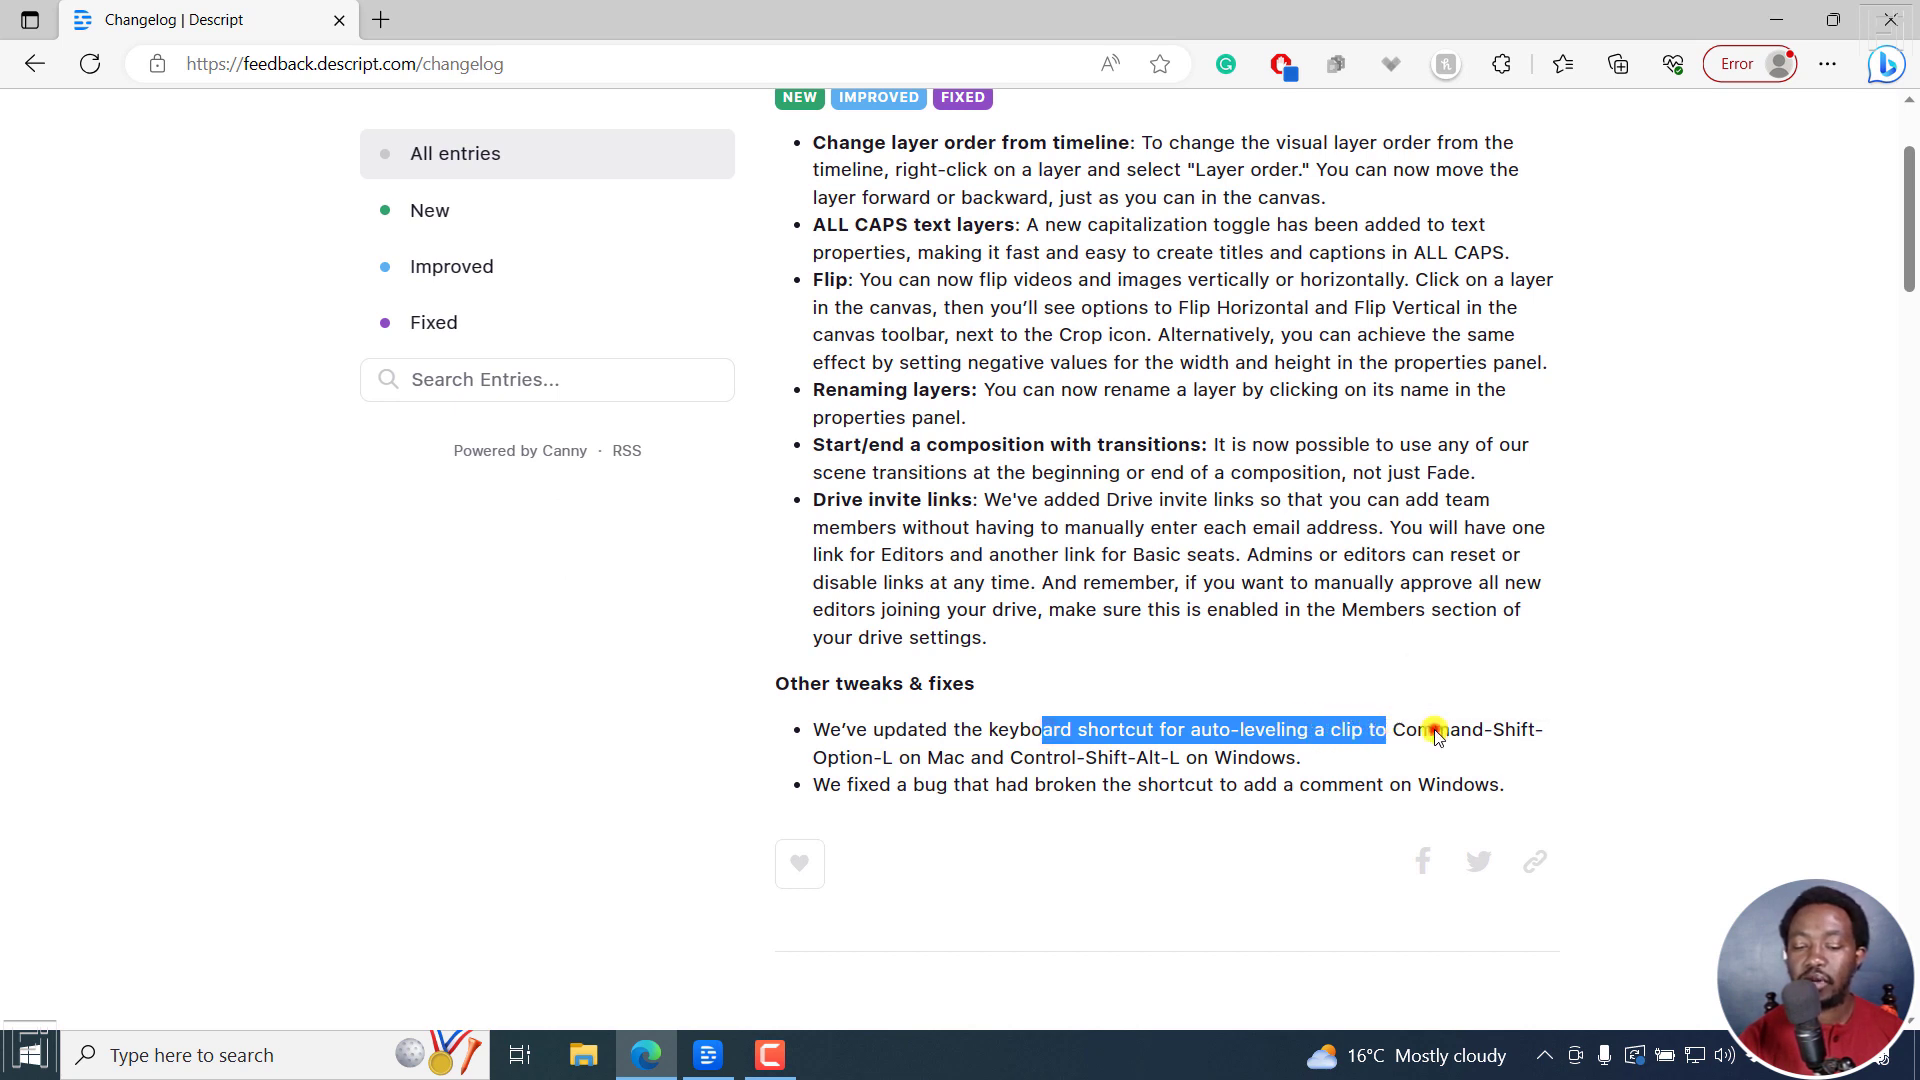
pyautogui.click(1437, 728)
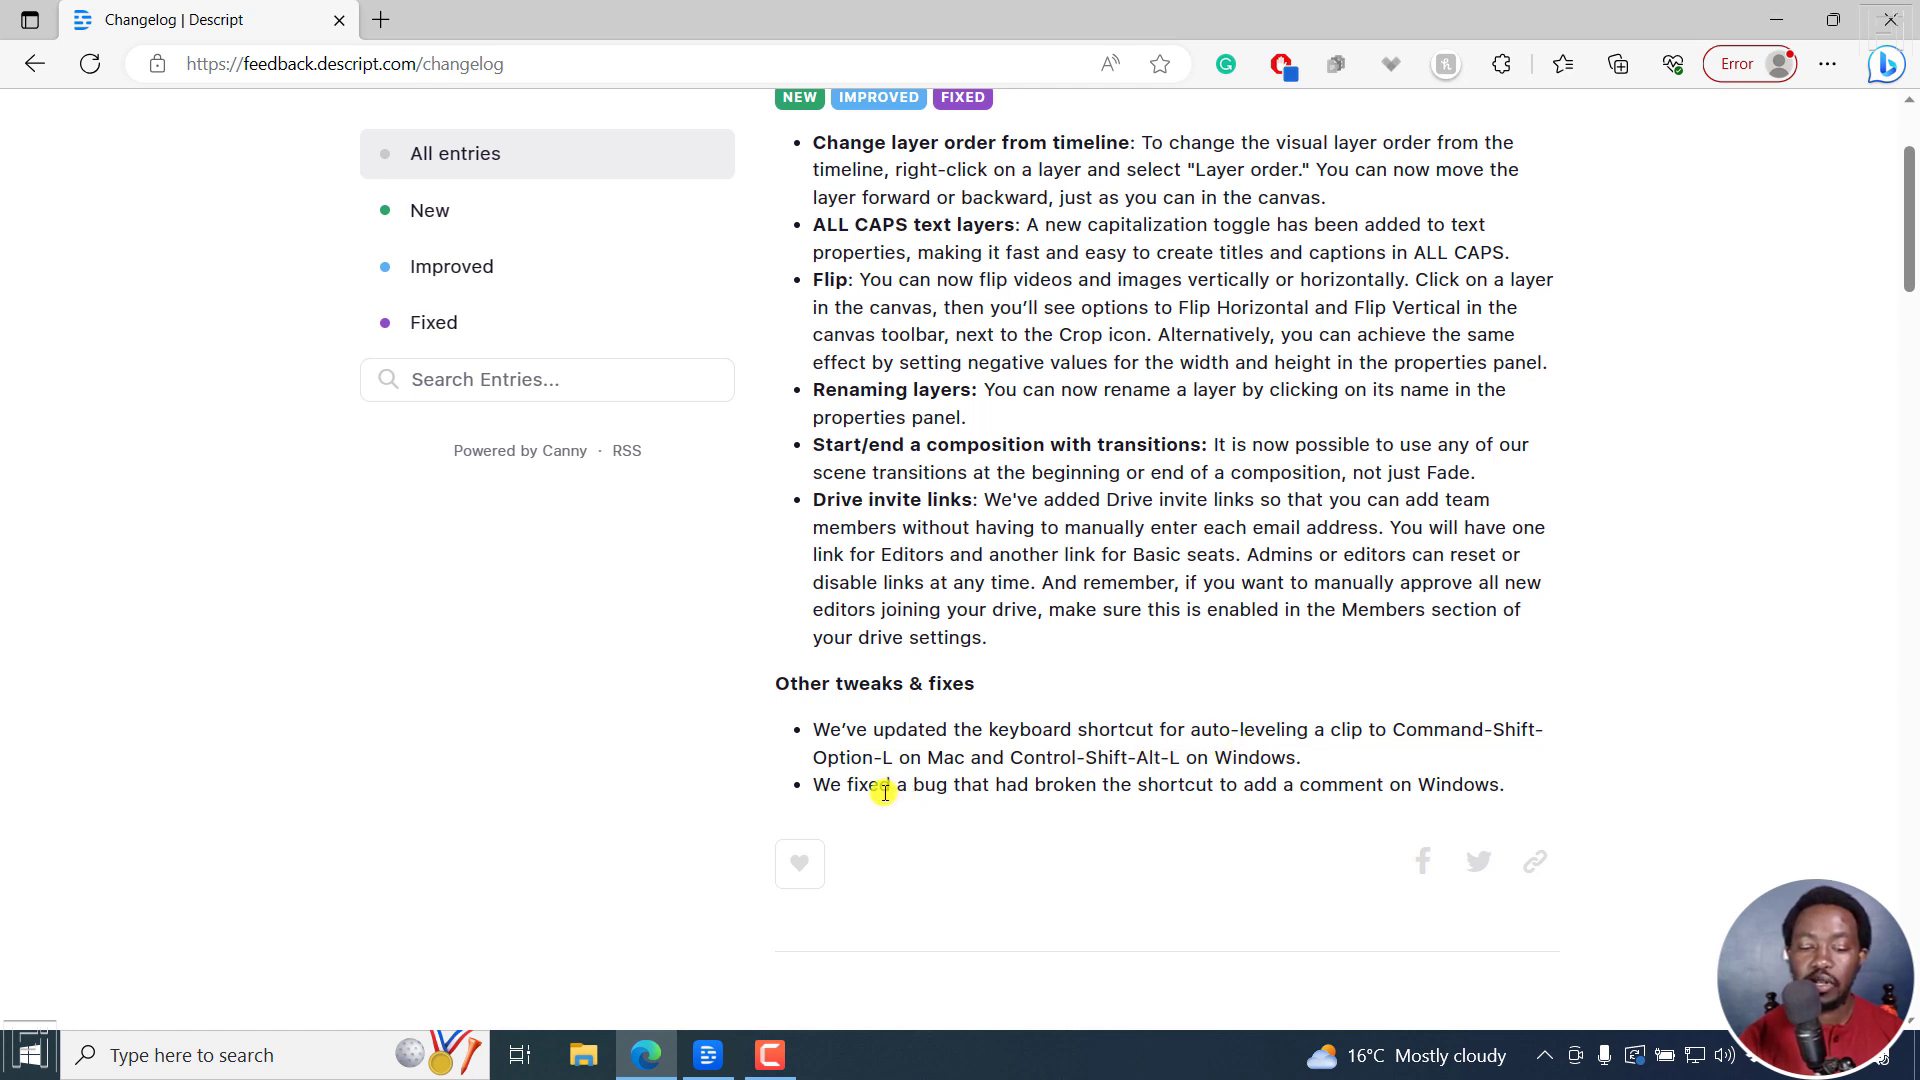
pyautogui.moveTo(884, 791); pyautogui.dragTo(1469, 783)
pyautogui.click(1277, 740)
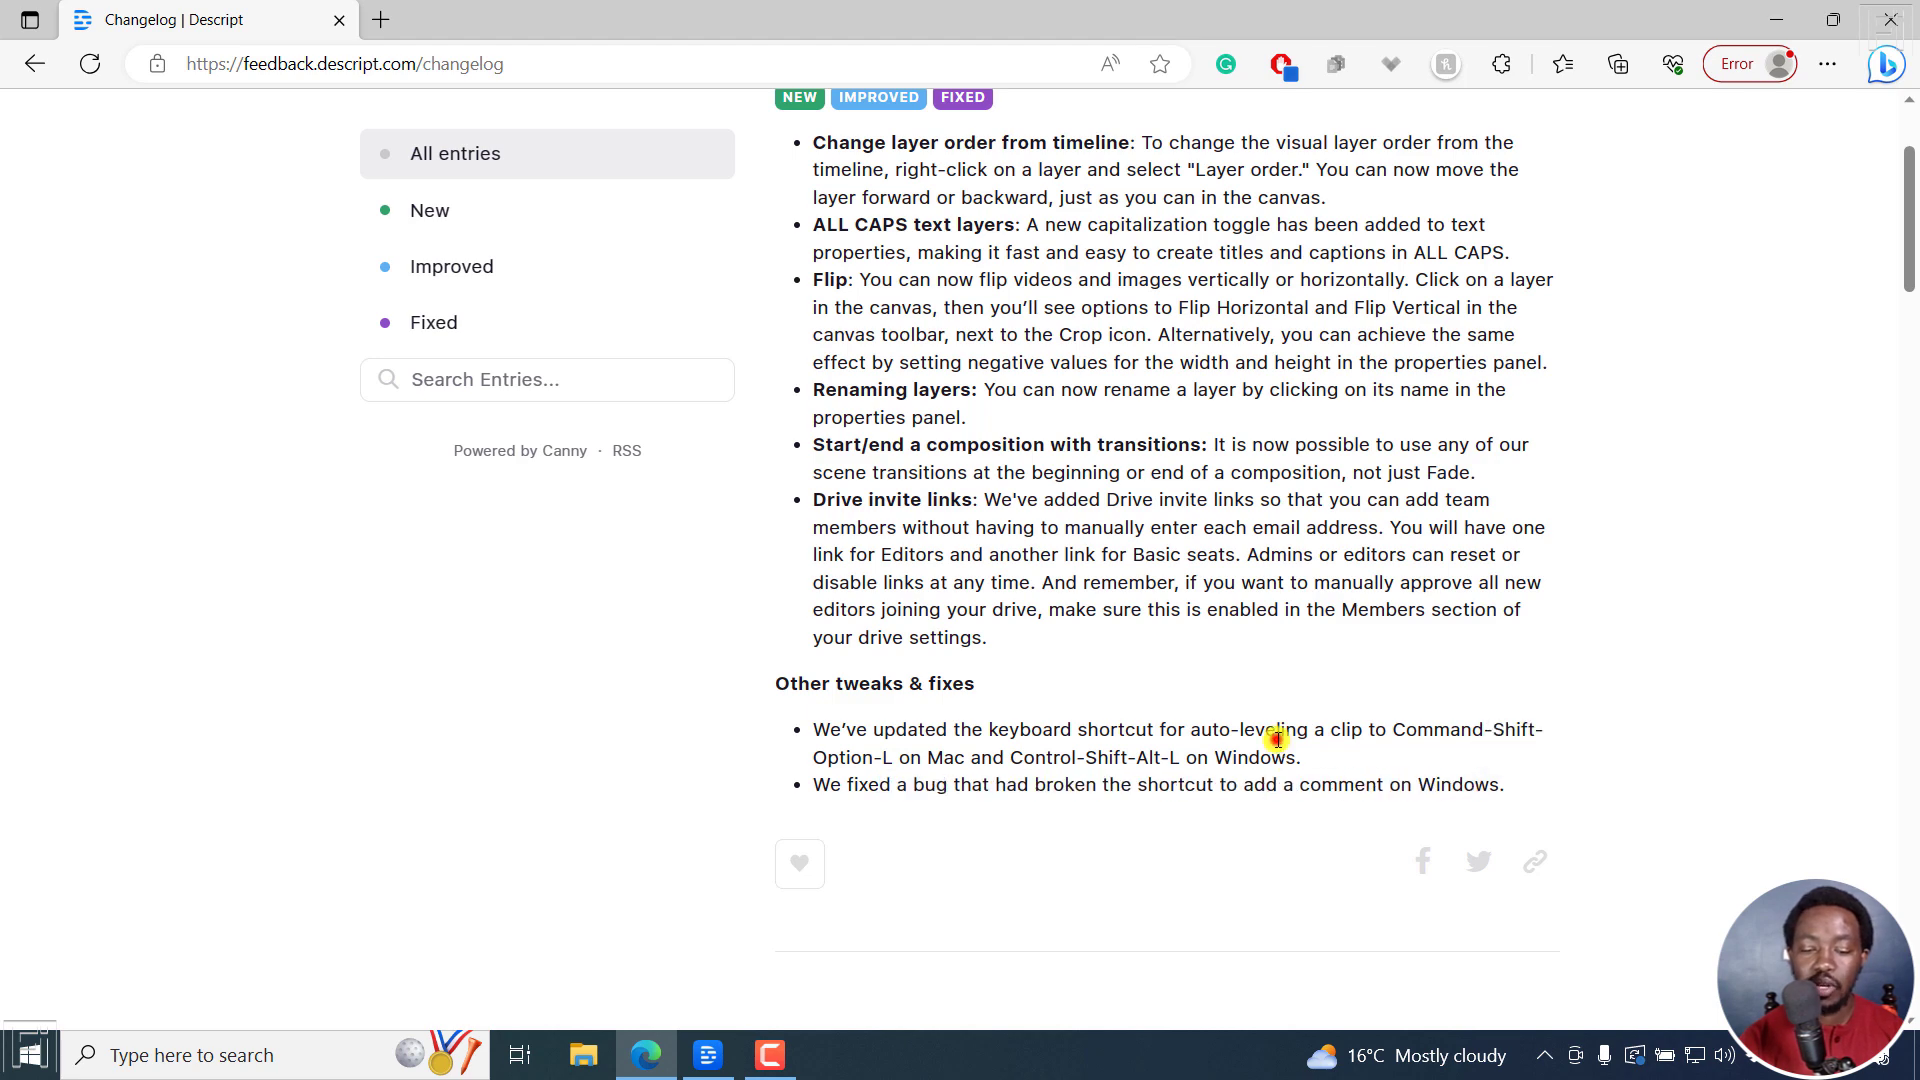
# Step: Review the Version 66 Release entries, highlighting layer order, ALL CAPS text, Flip and composition transitions
pyautogui.moveTo(1908, 285); pyautogui.dragTo(1908, 217)
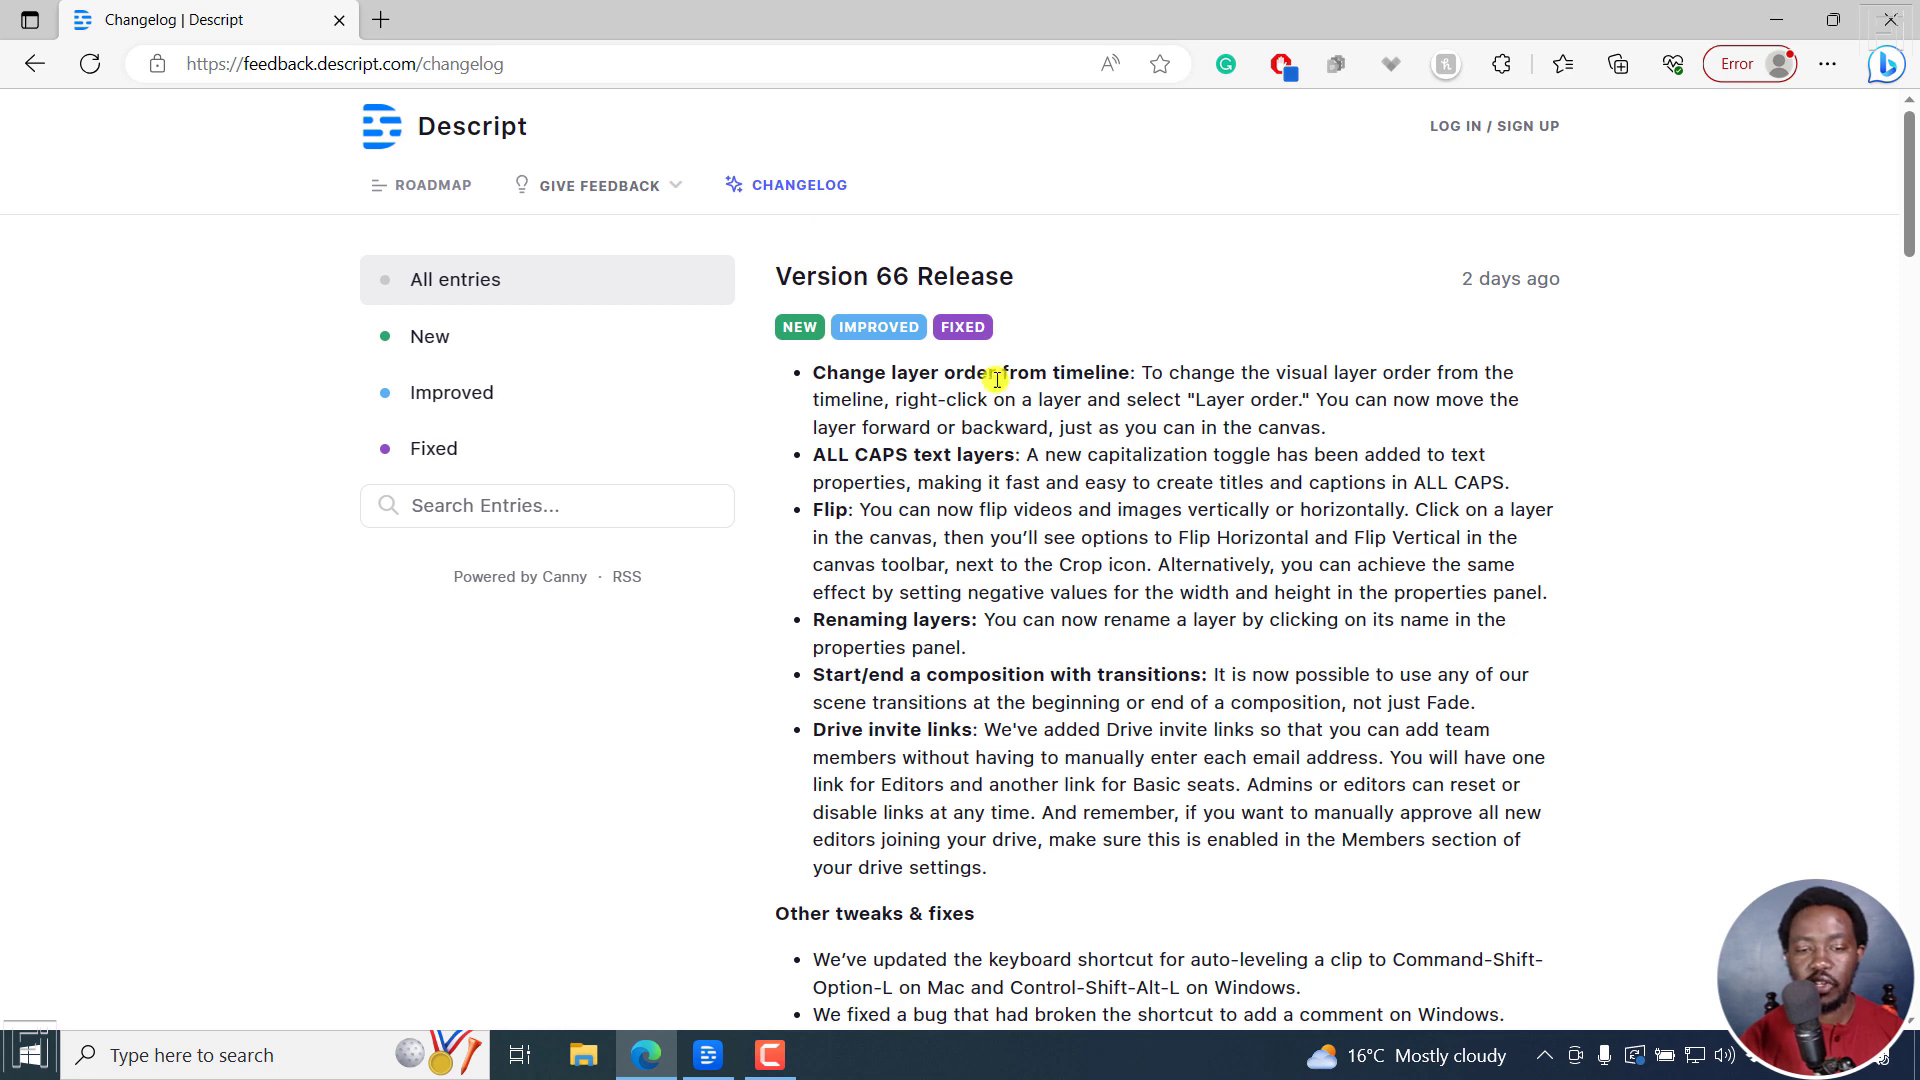
pyautogui.moveTo(907, 373); pyautogui.dragTo(1058, 373)
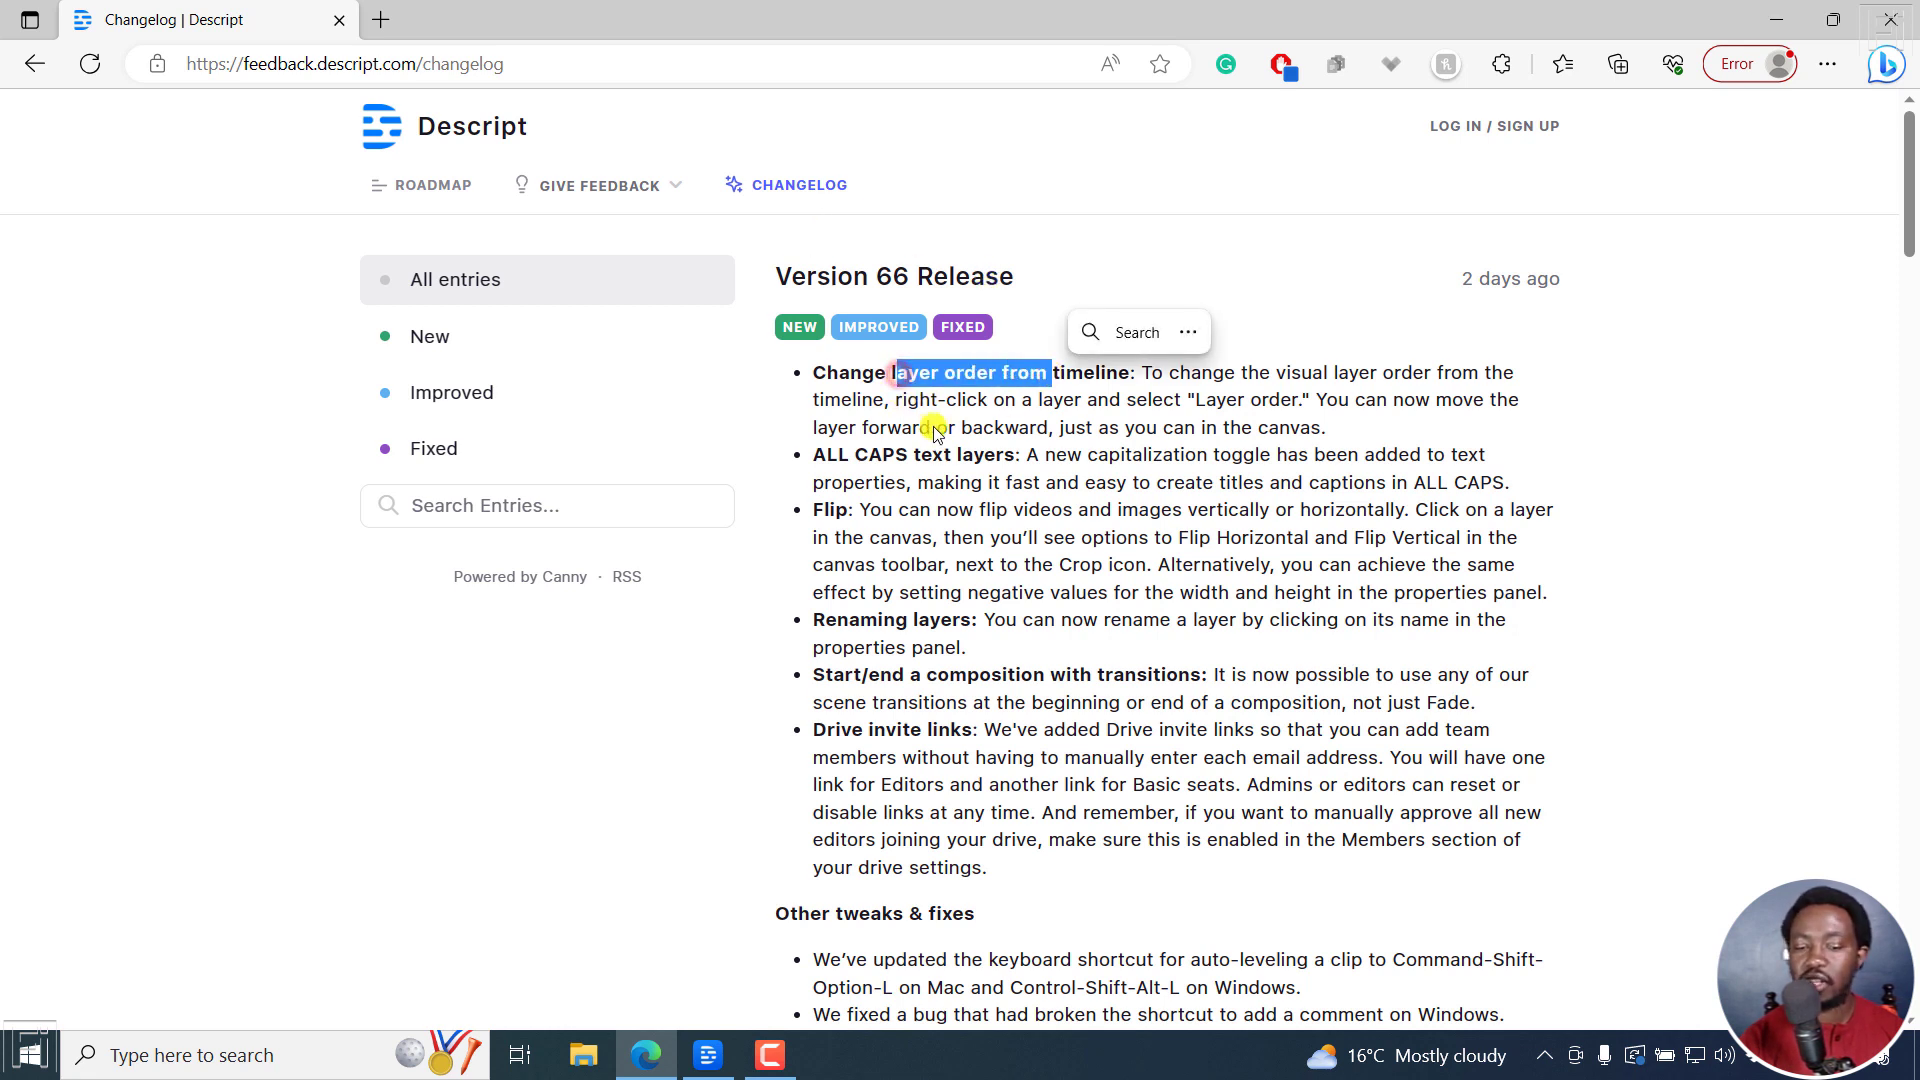
pyautogui.moveTo(836, 455); pyautogui.dragTo(962, 458)
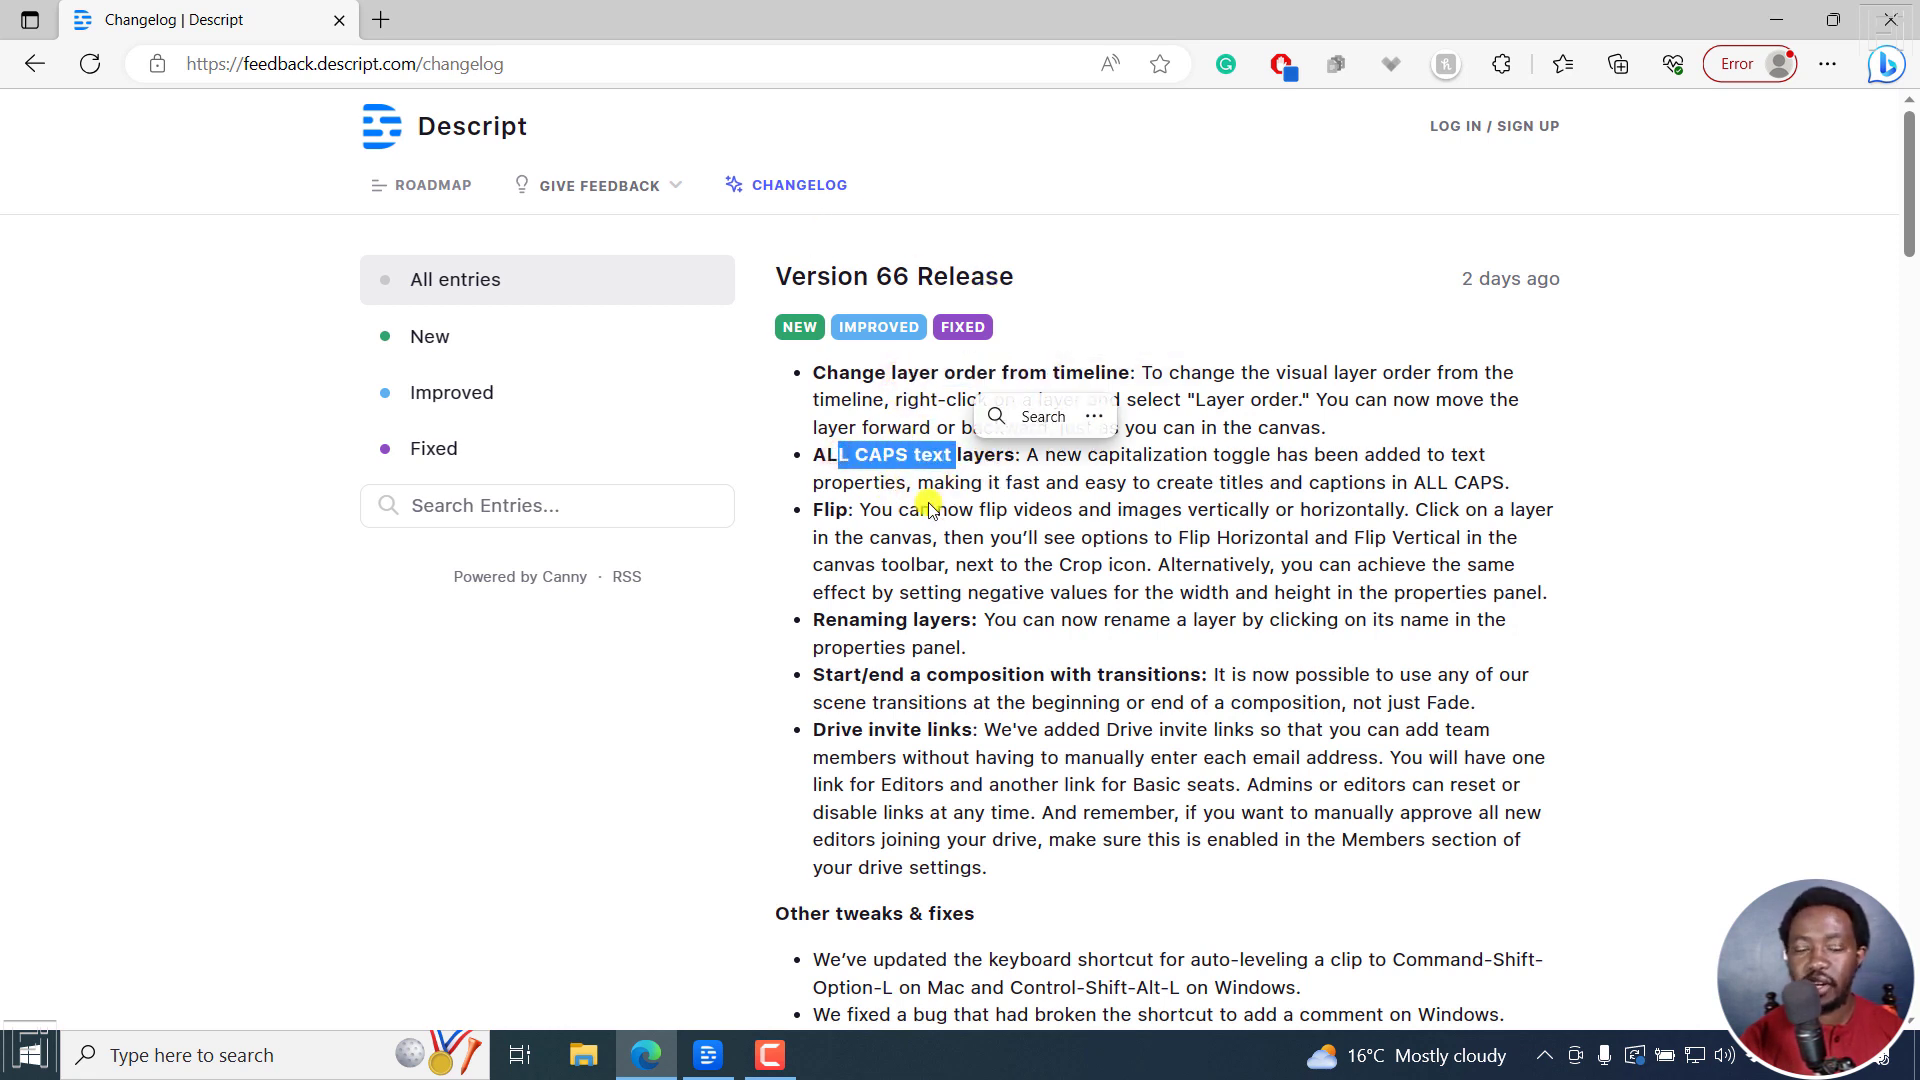
pyautogui.moveTo(806, 510); pyautogui.dragTo(897, 512)
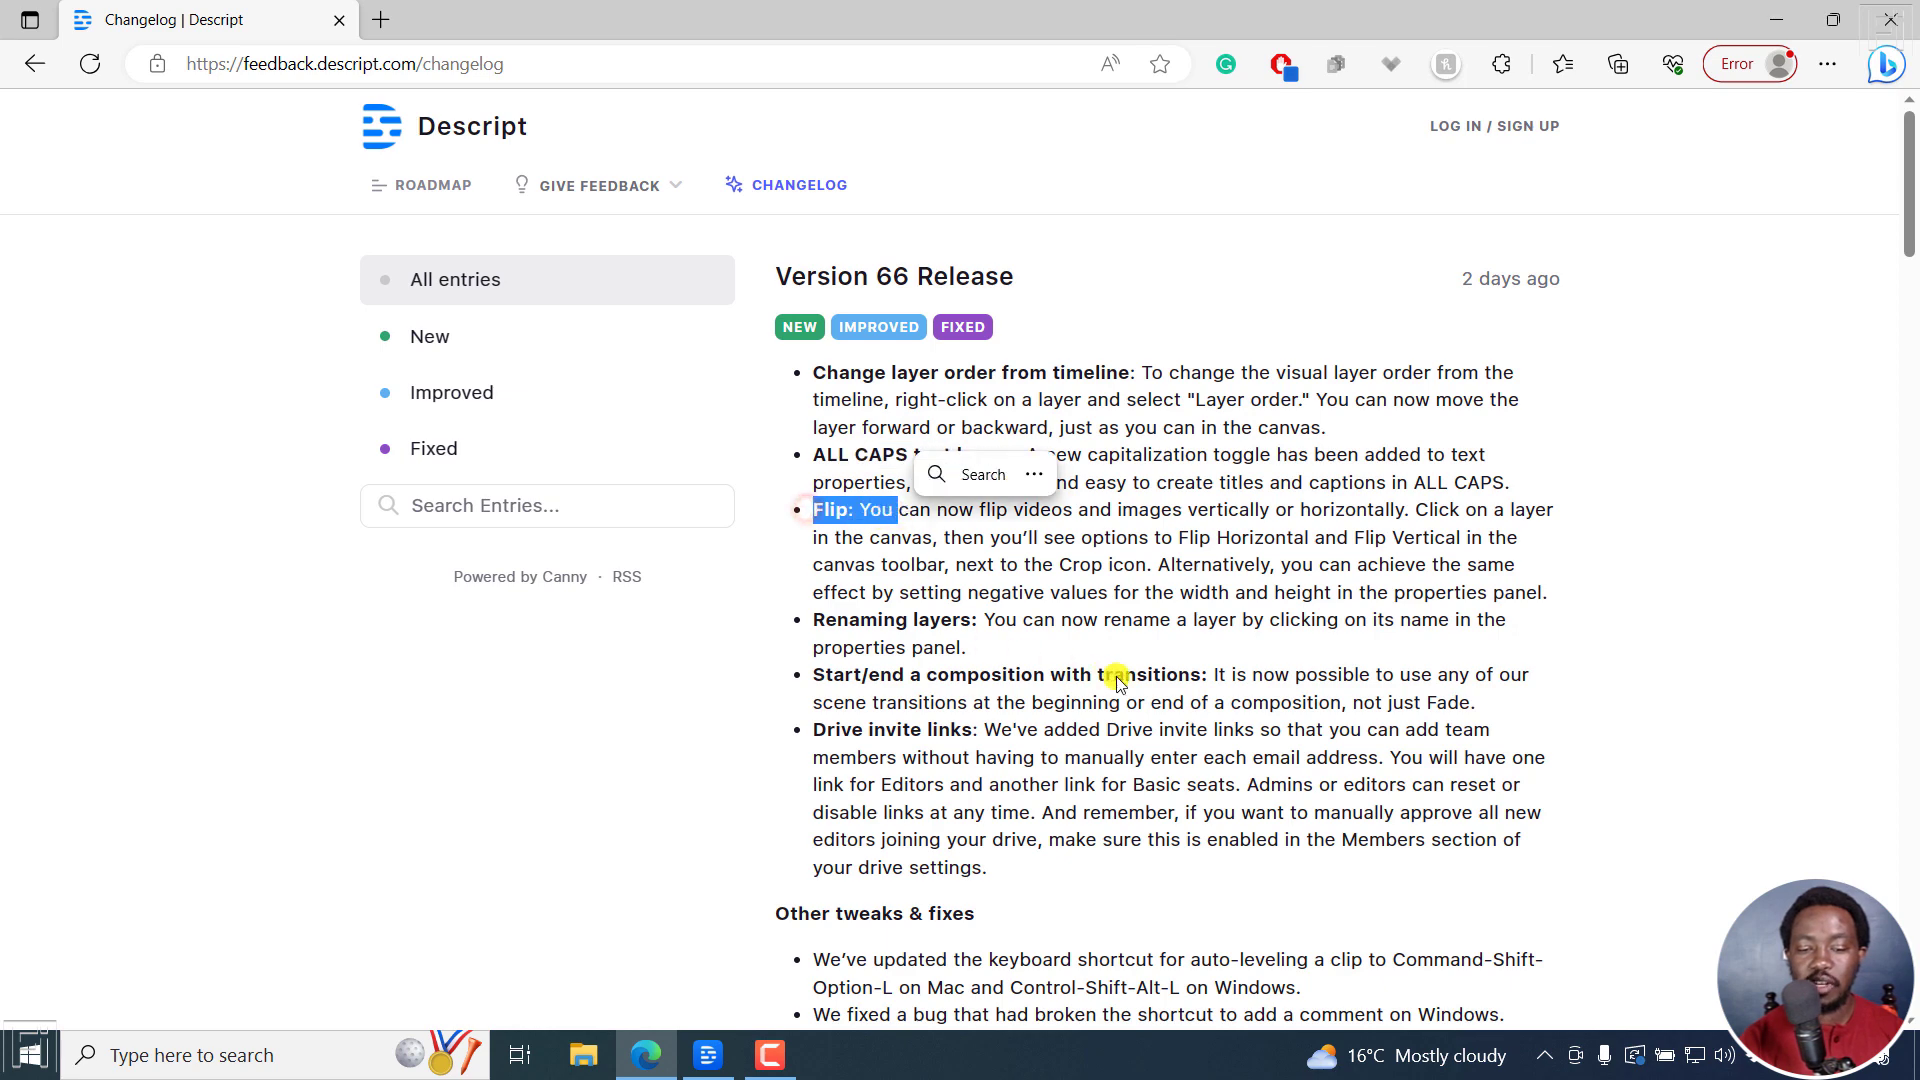
pyautogui.moveTo(908, 675); pyautogui.dragTo(1167, 675)
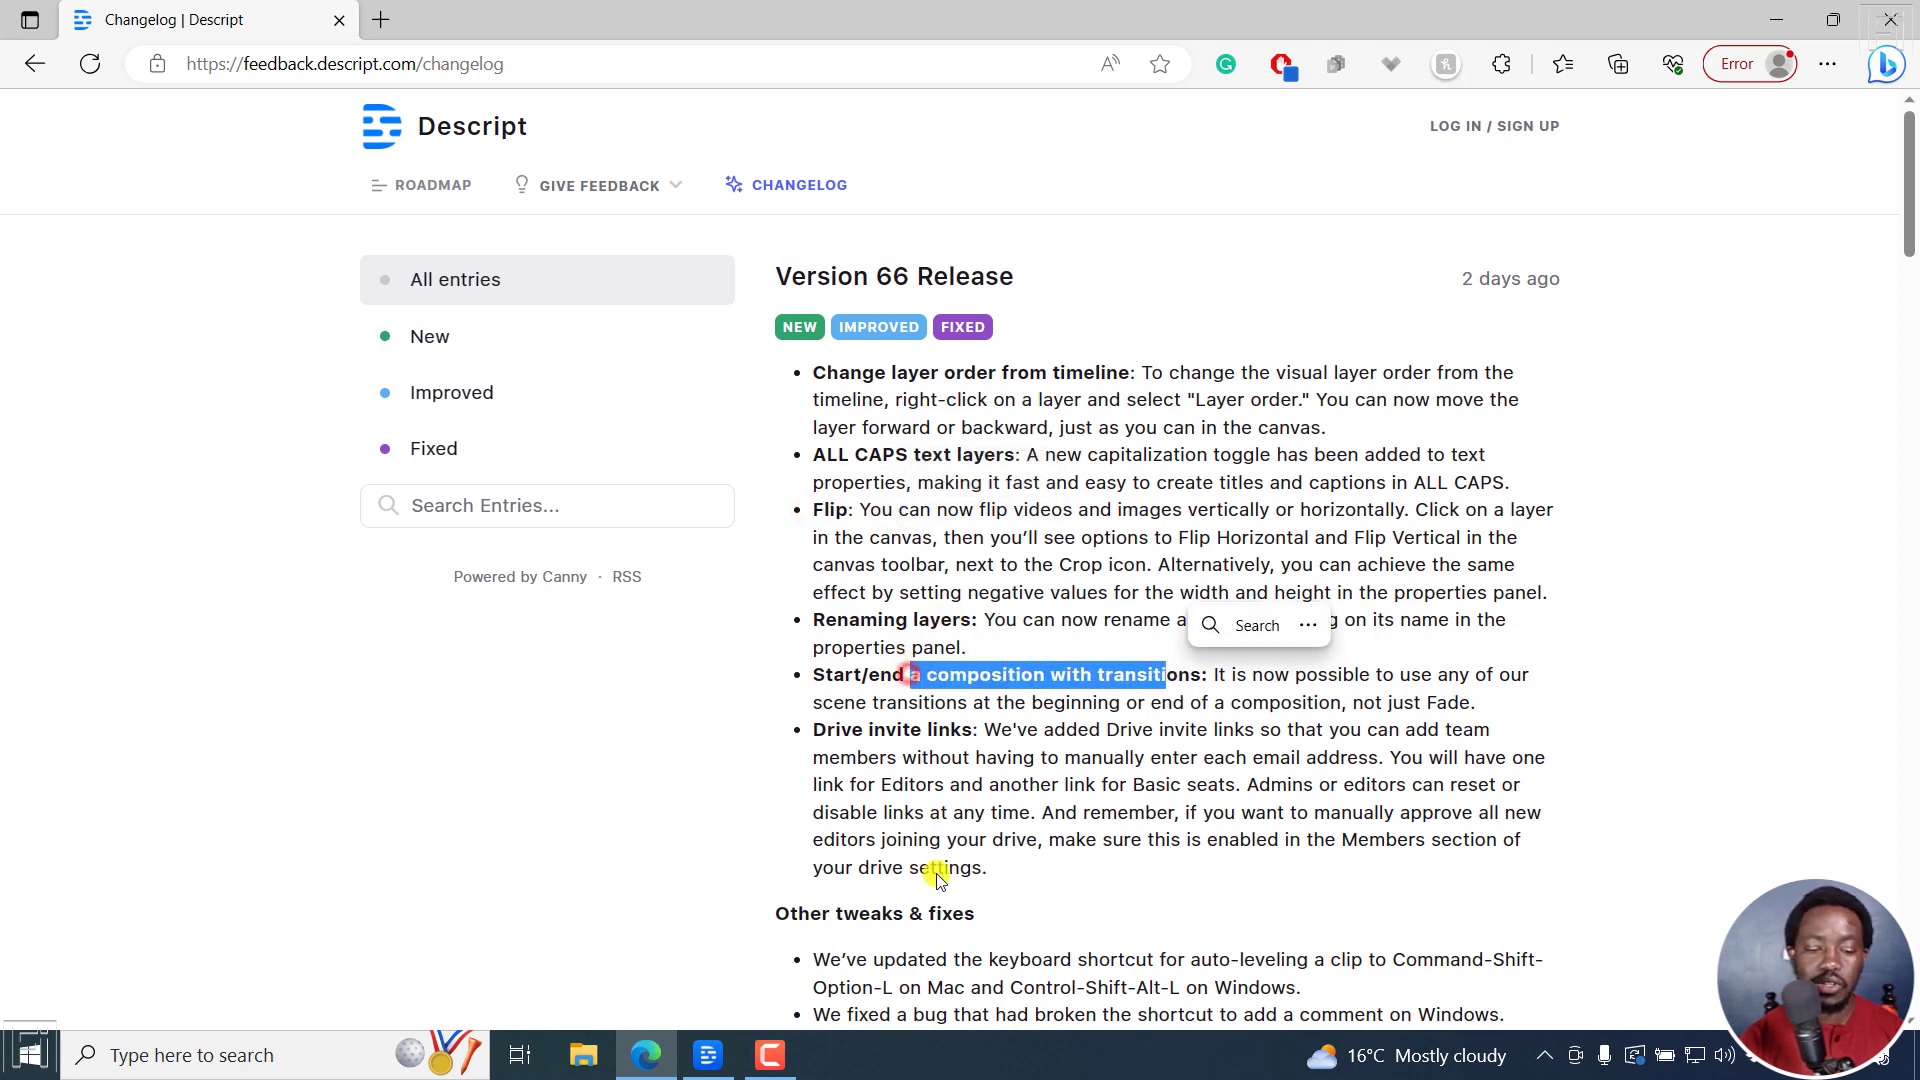
# Step: Switch back to Descript, select scene 2's Title layer and examine its text properties and font choices
pyautogui.click(707, 1054)
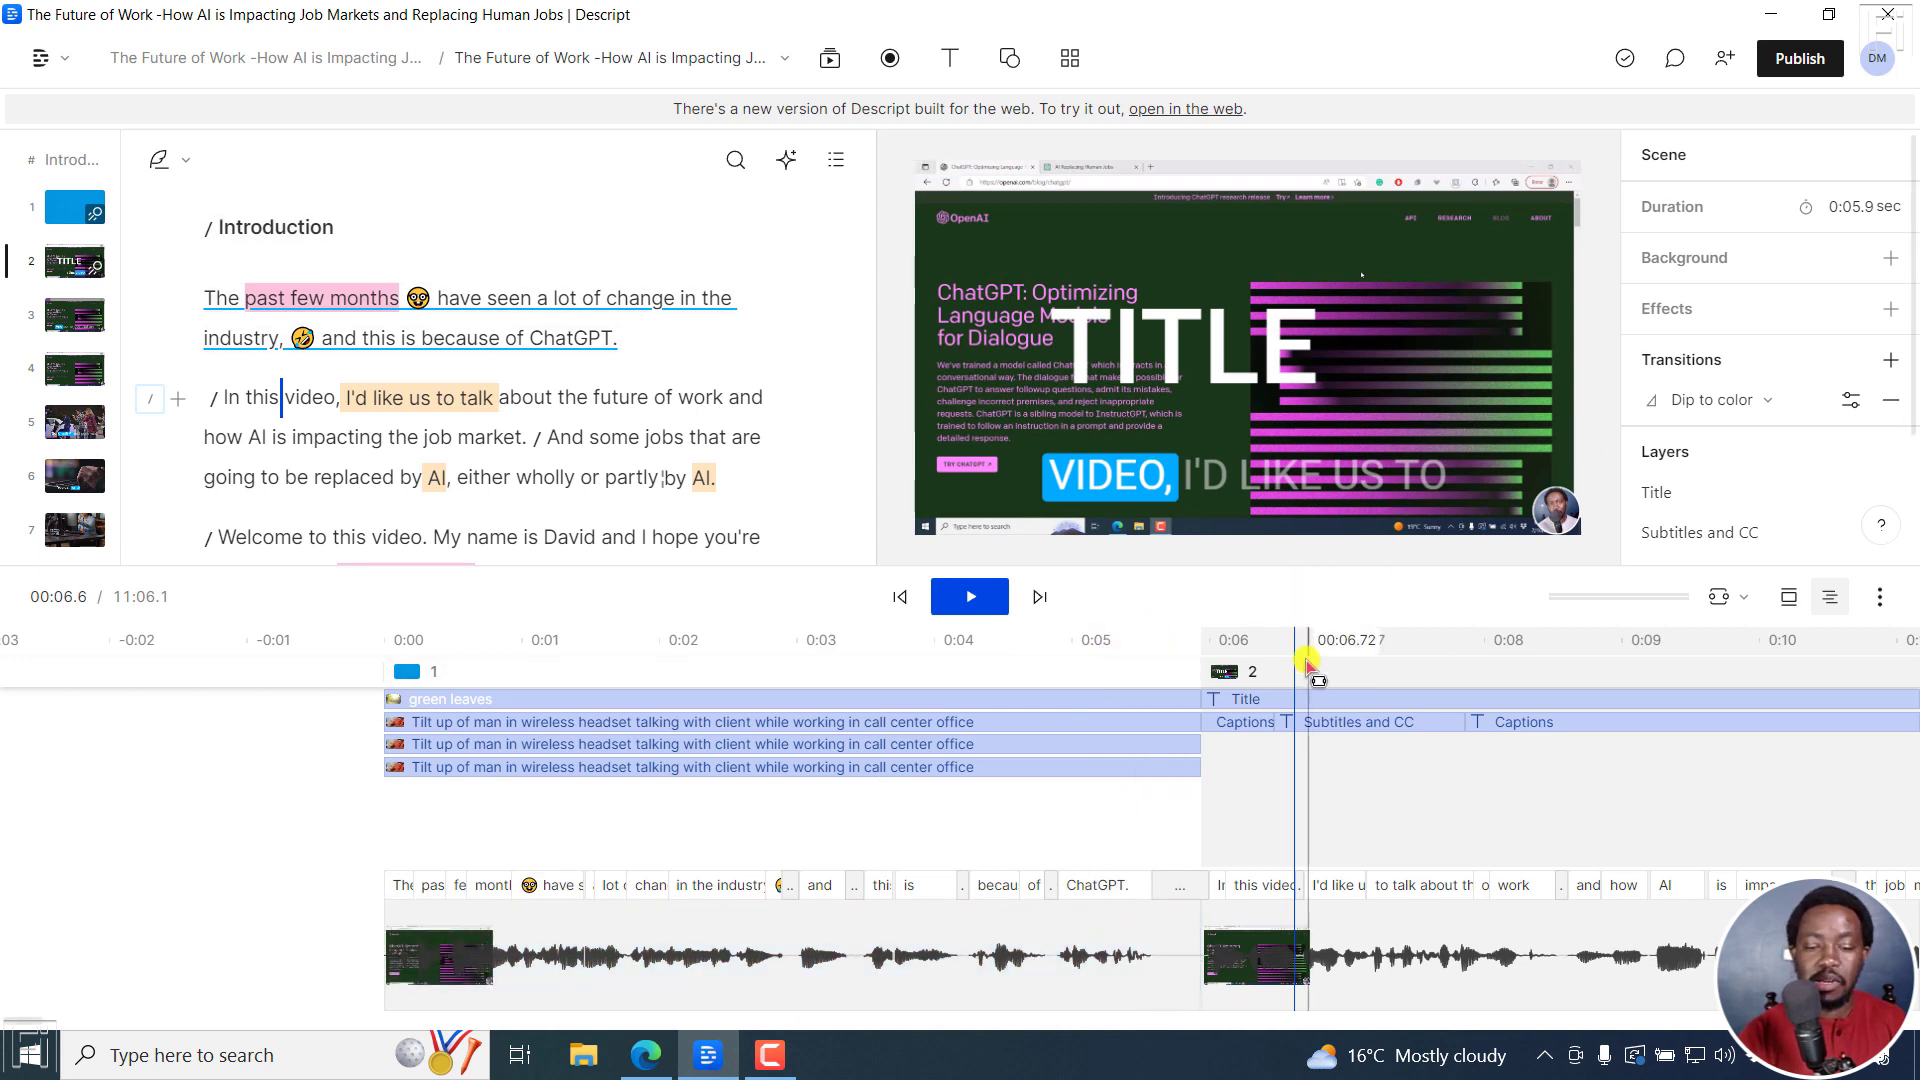
pyautogui.click(1275, 695)
pyautogui.click(1252, 356)
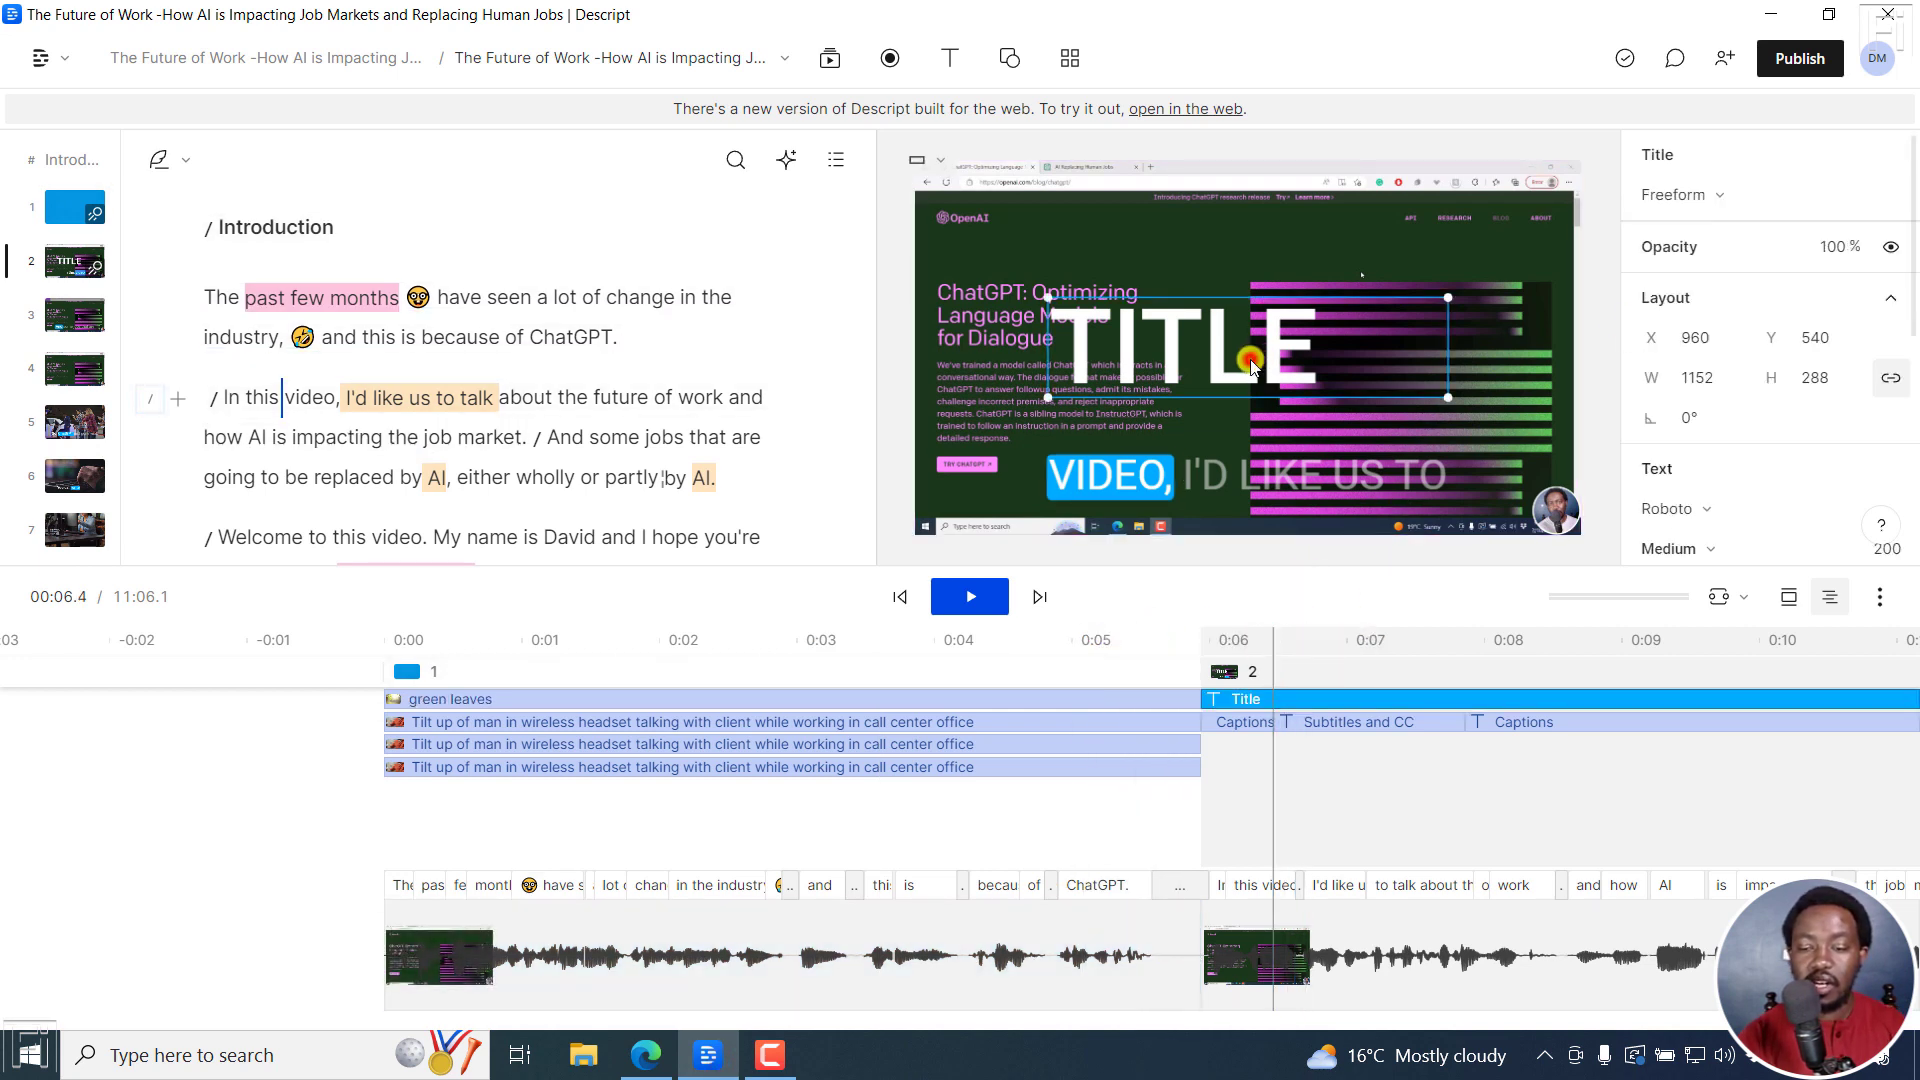
pyautogui.scroll(-3, 1760, 380)
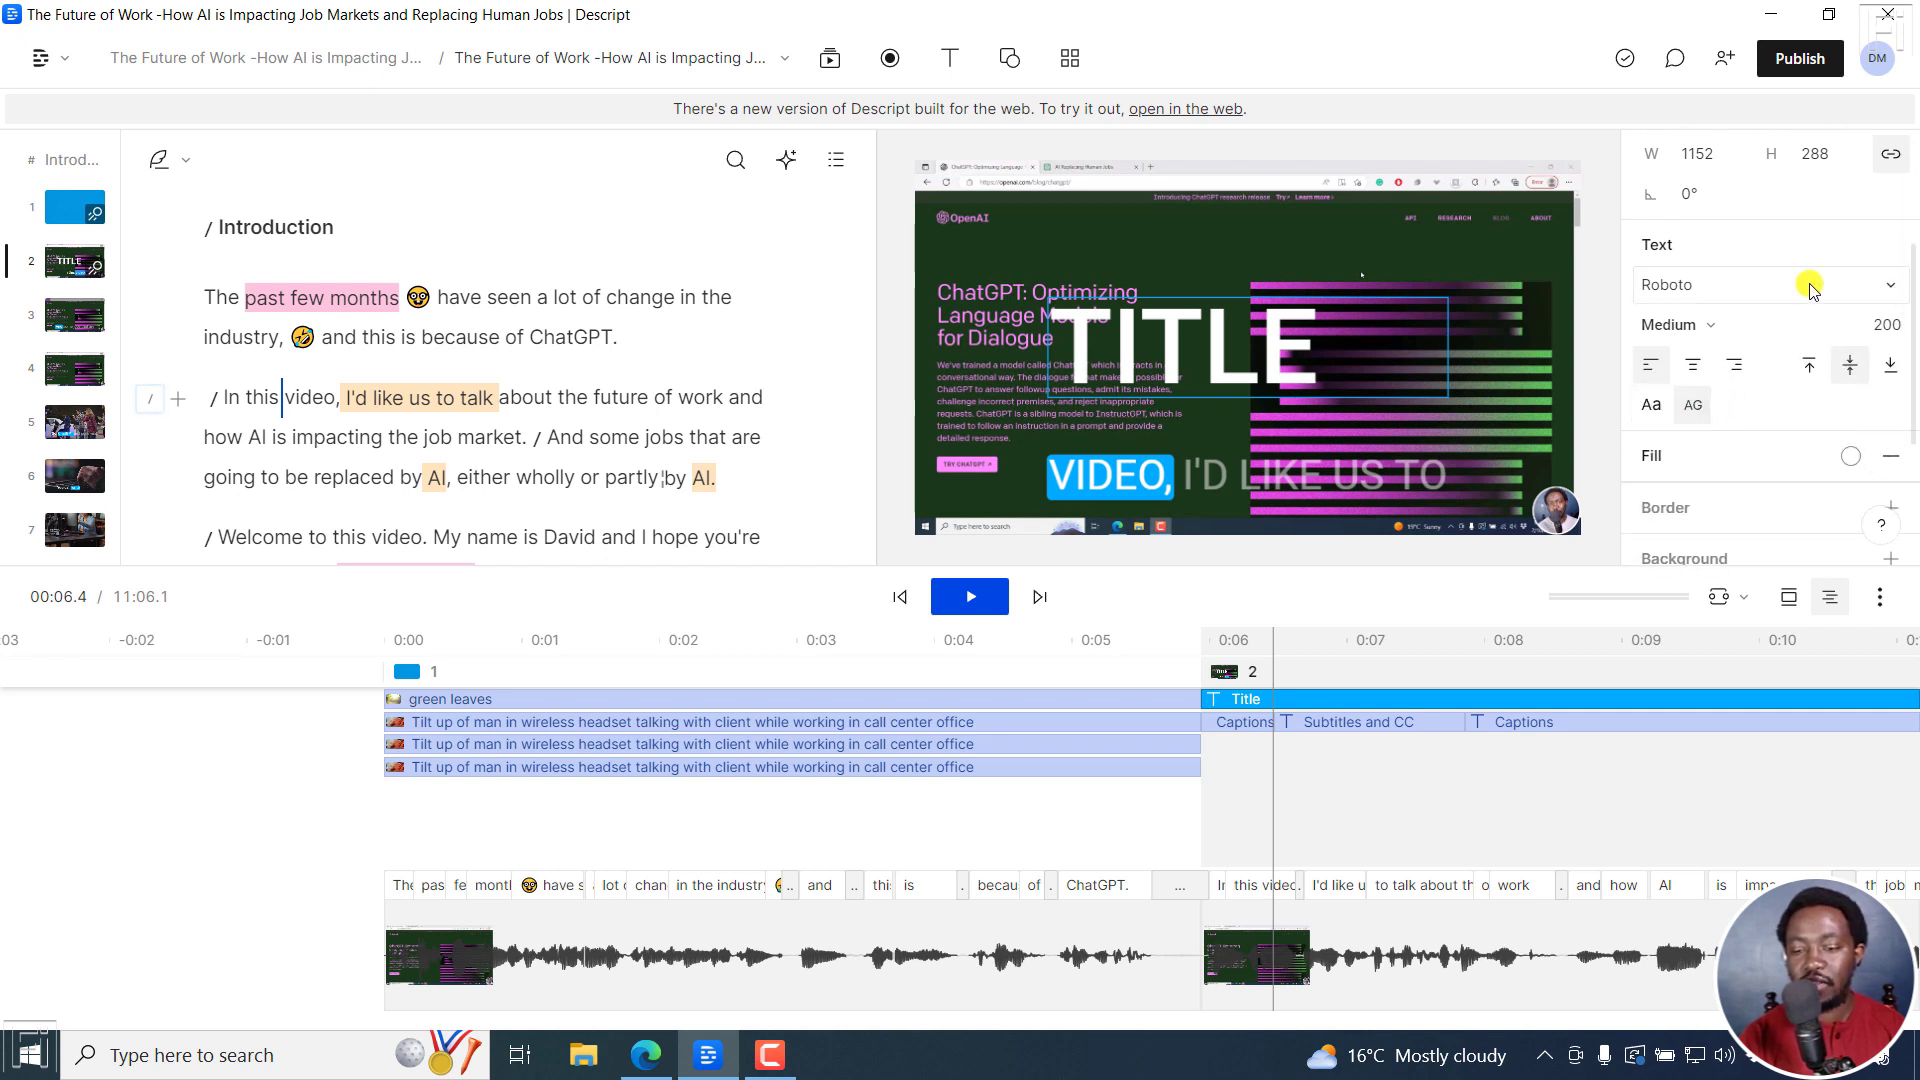
pyautogui.click(1884, 284)
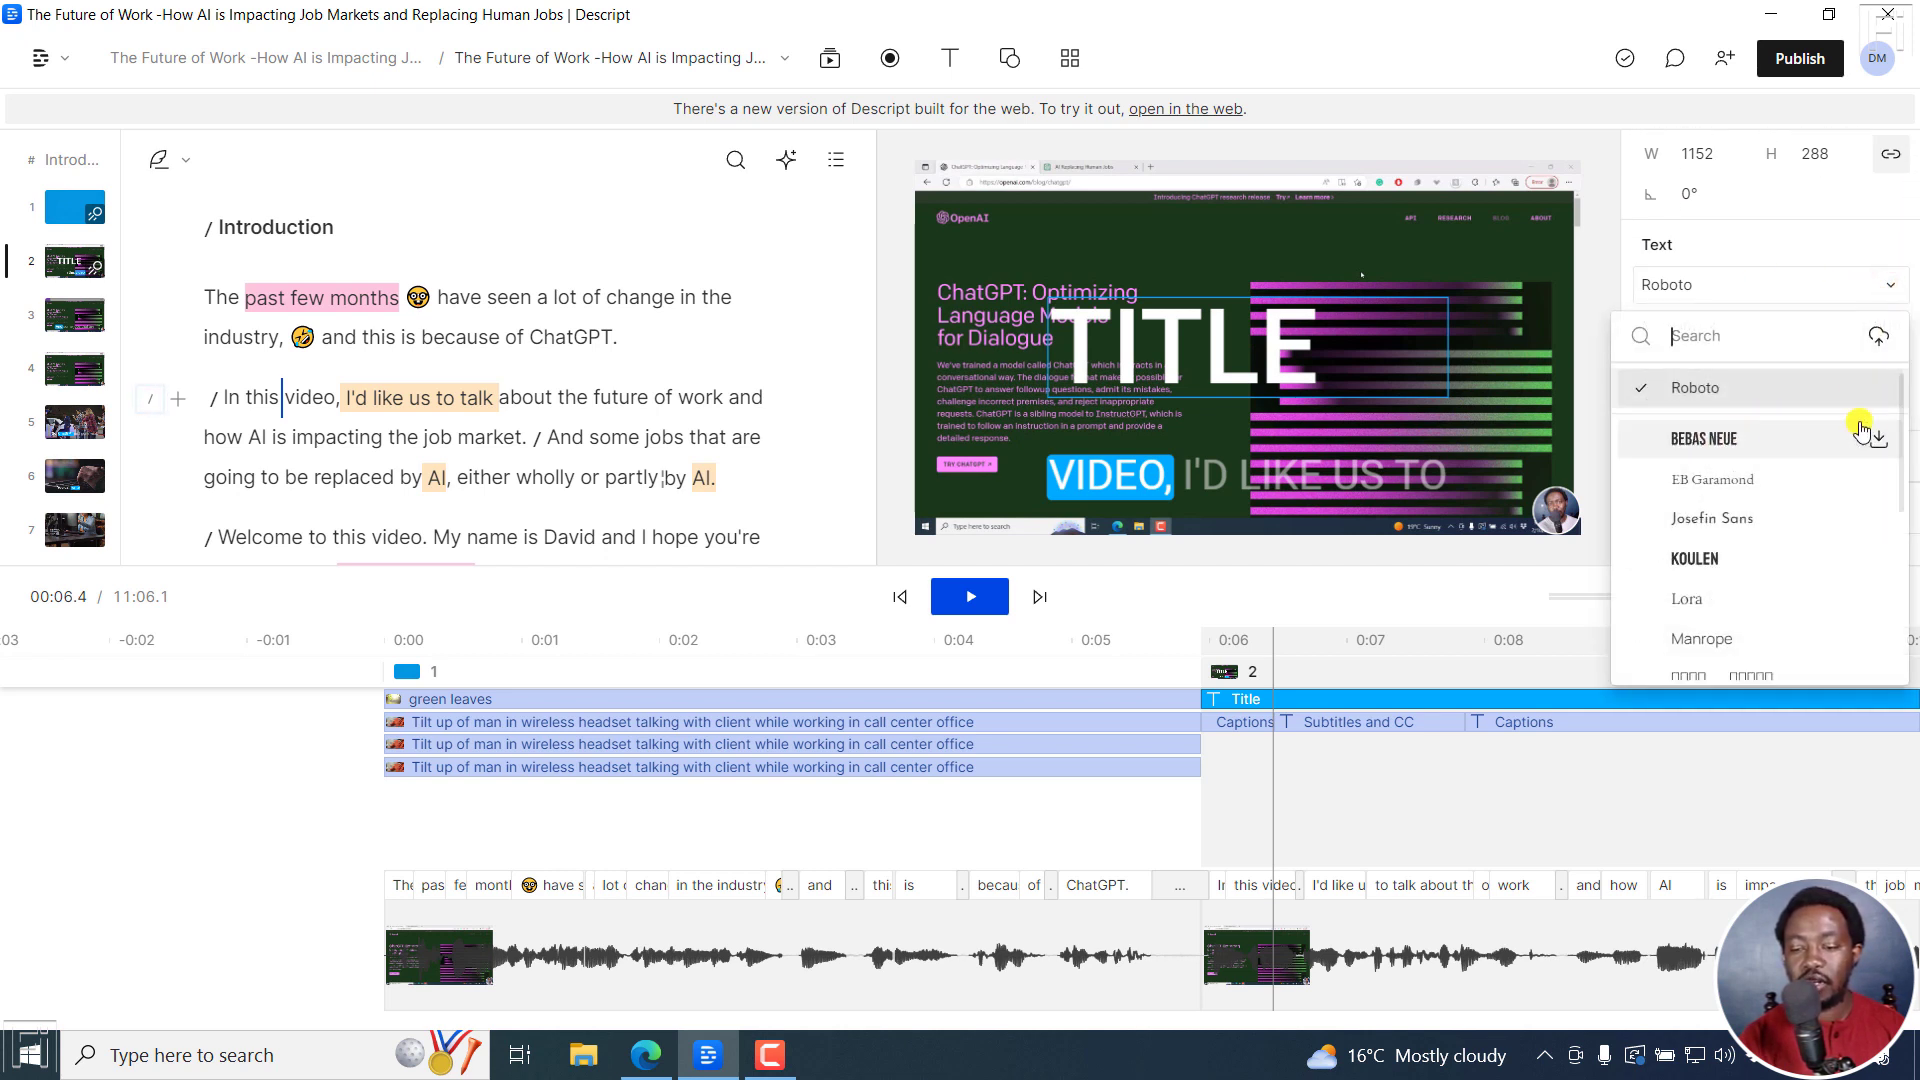
pyautogui.click(1757, 235)
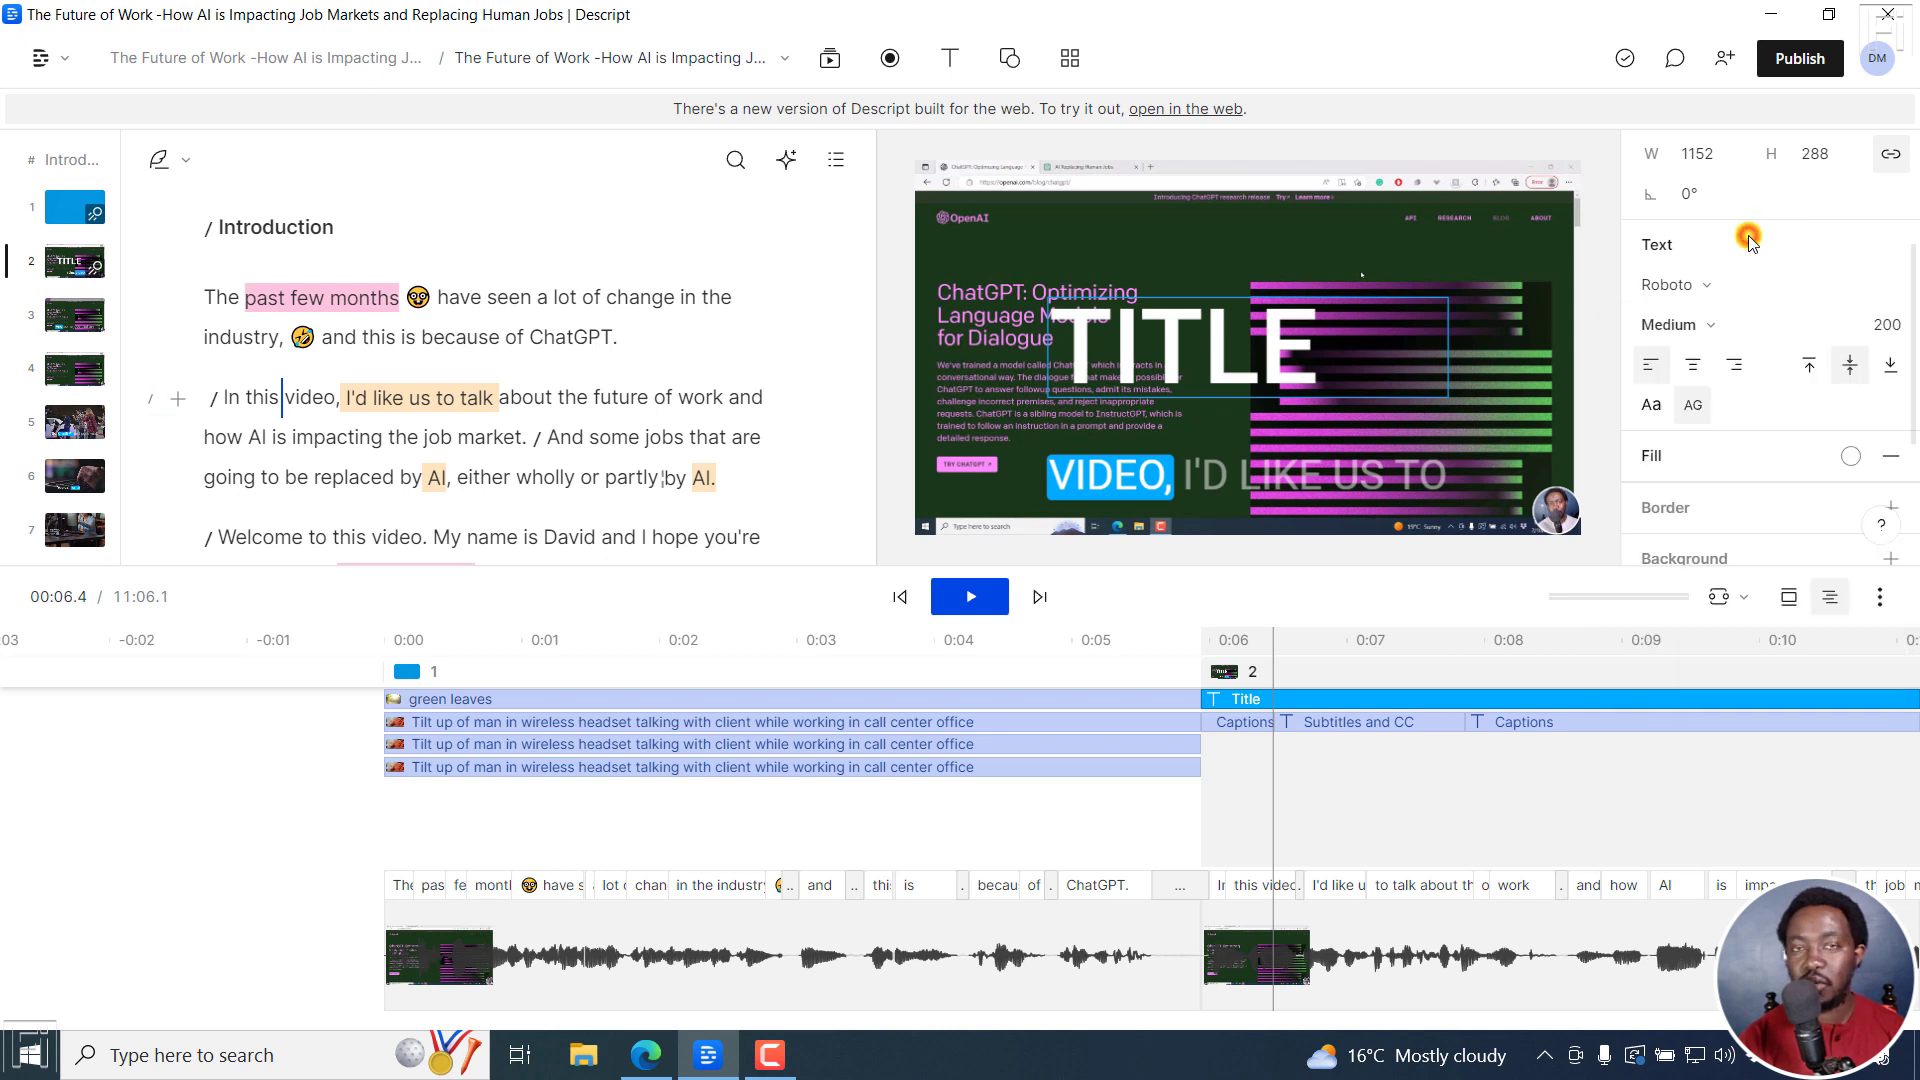